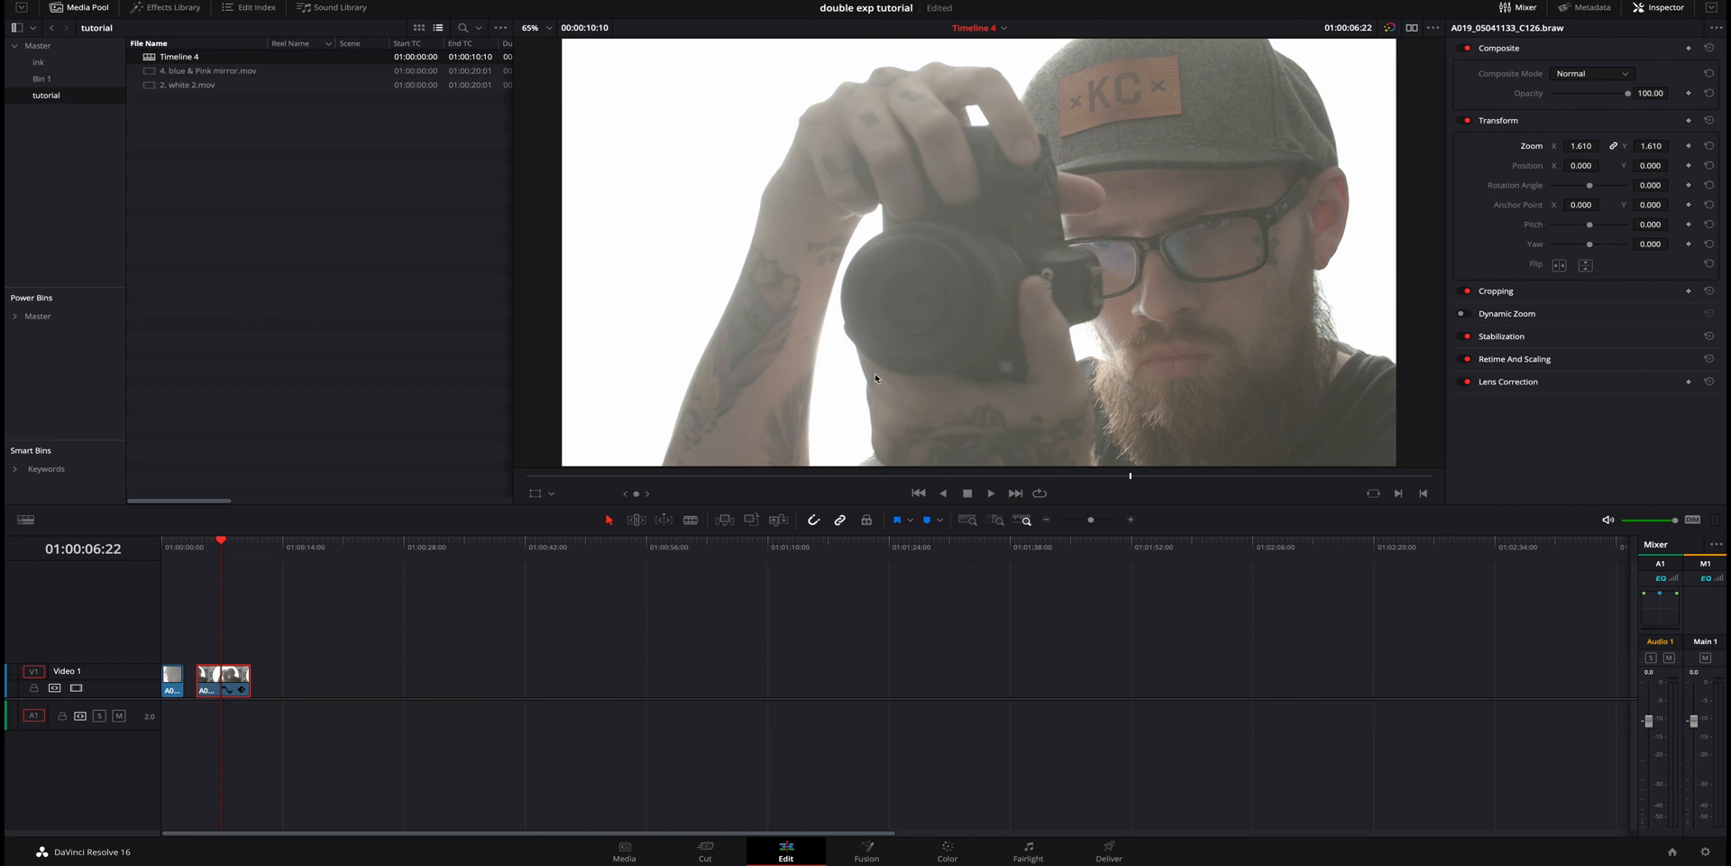
- Play the timeline from its start to review both portrait clips
key("Home")
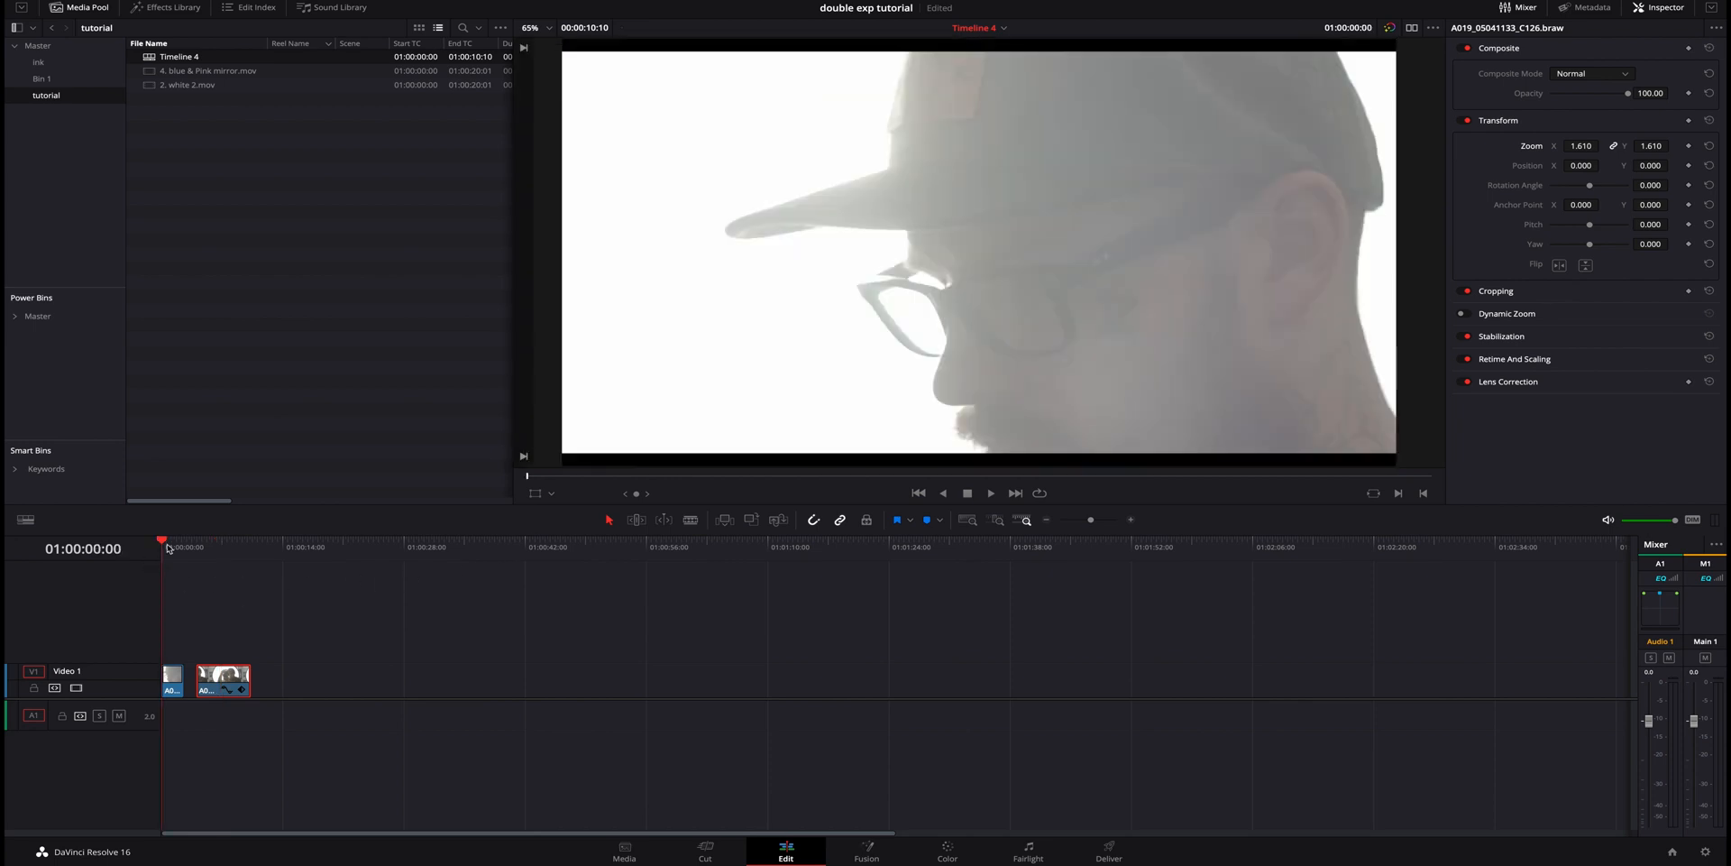
key("space")
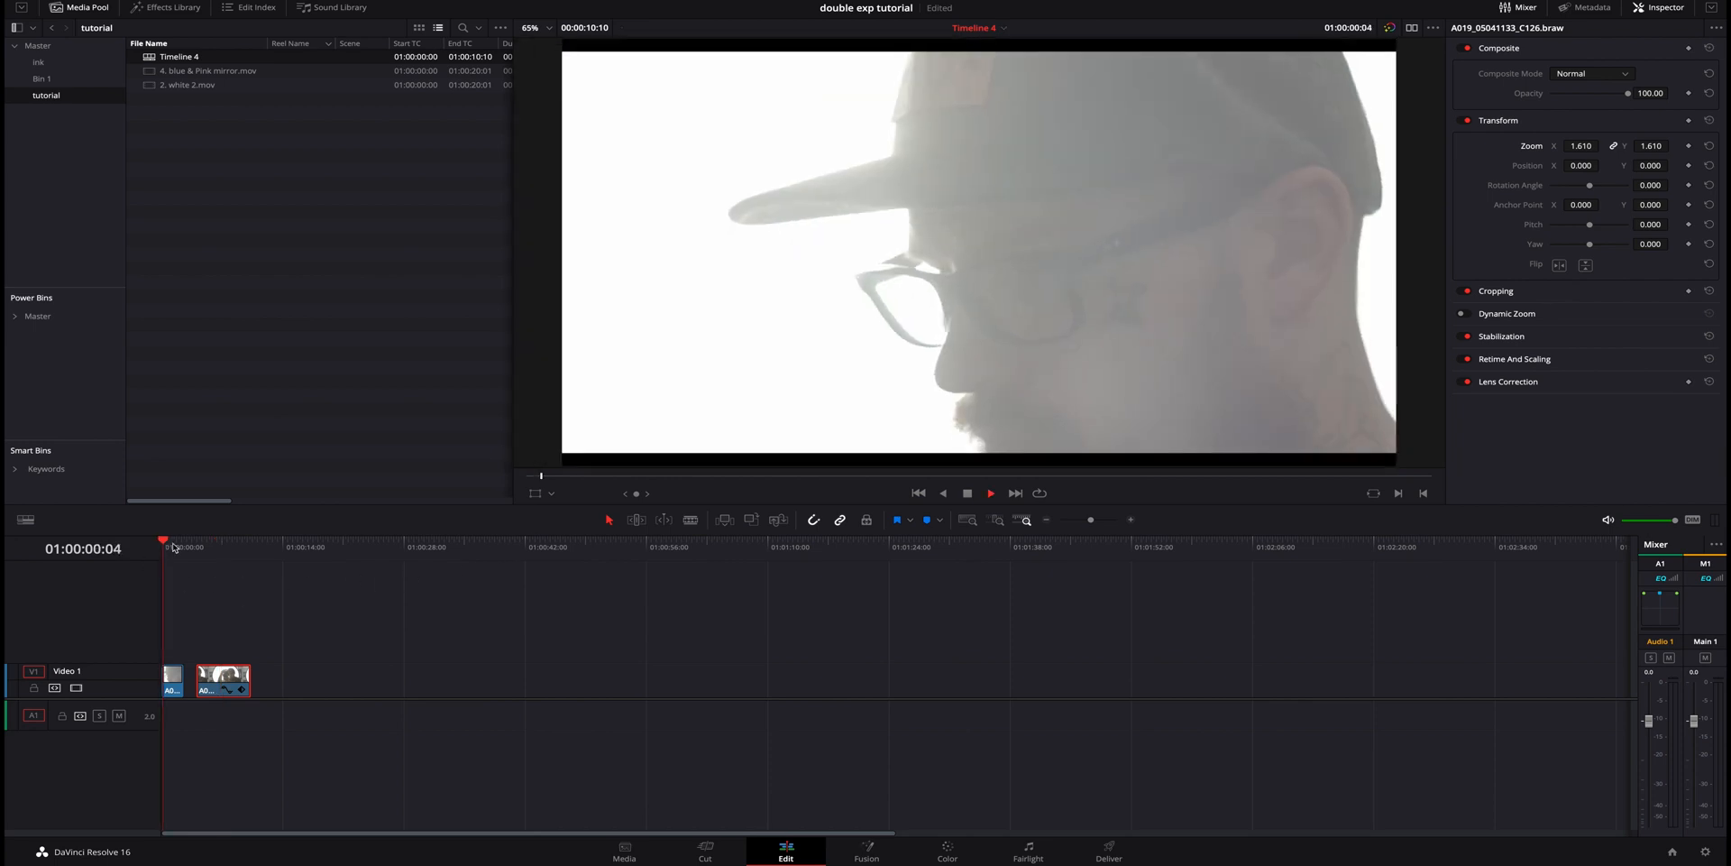
key("space")
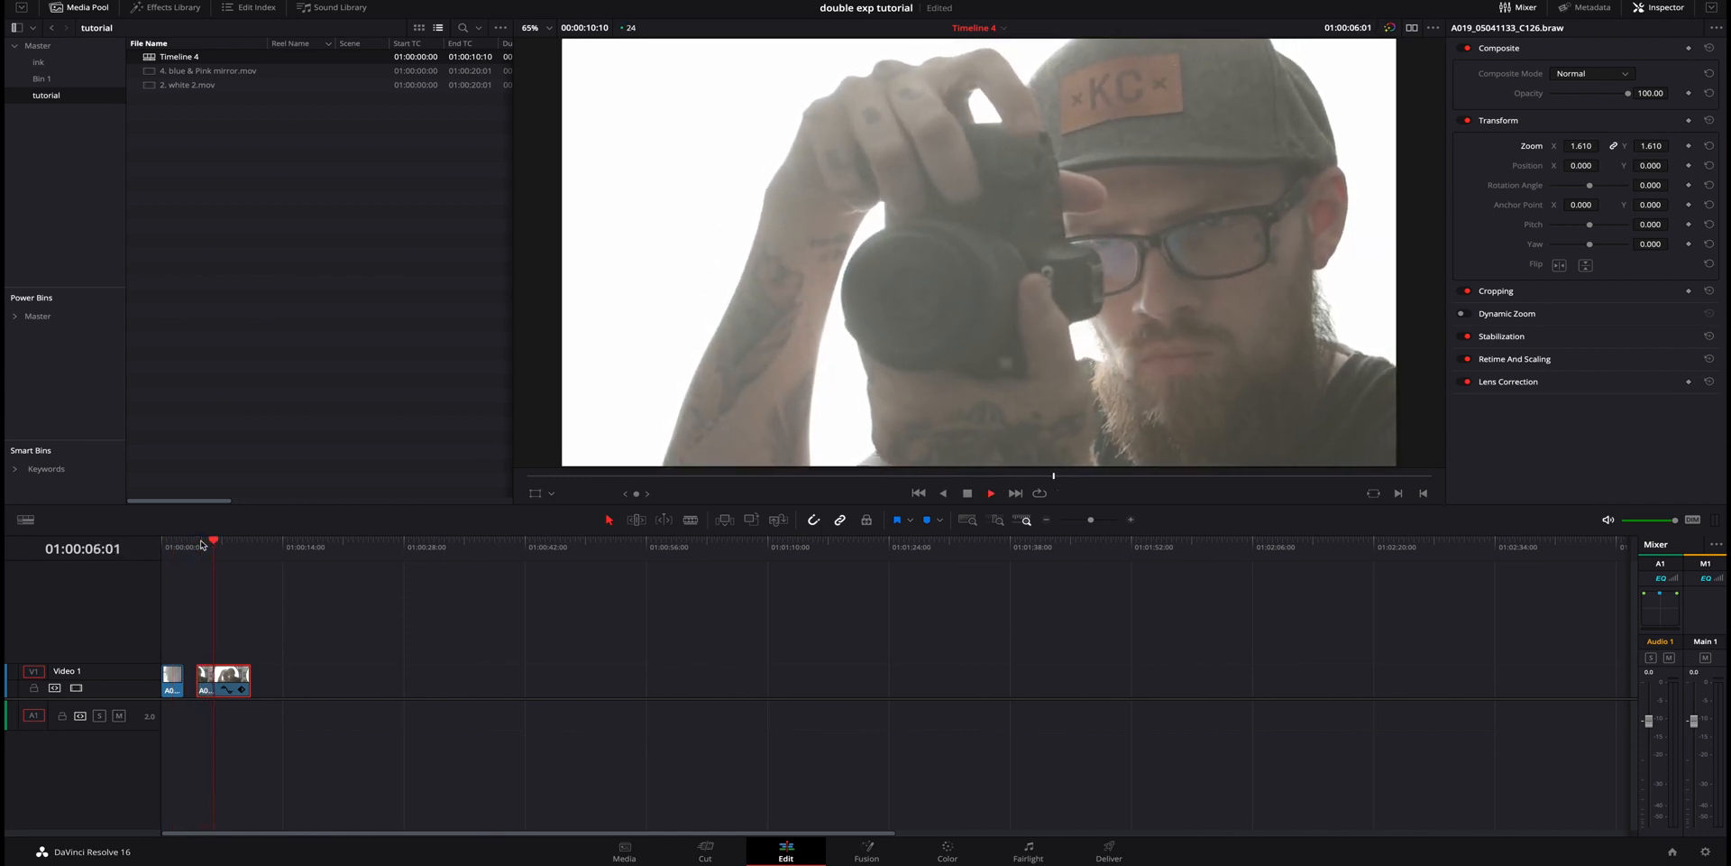
key("space")
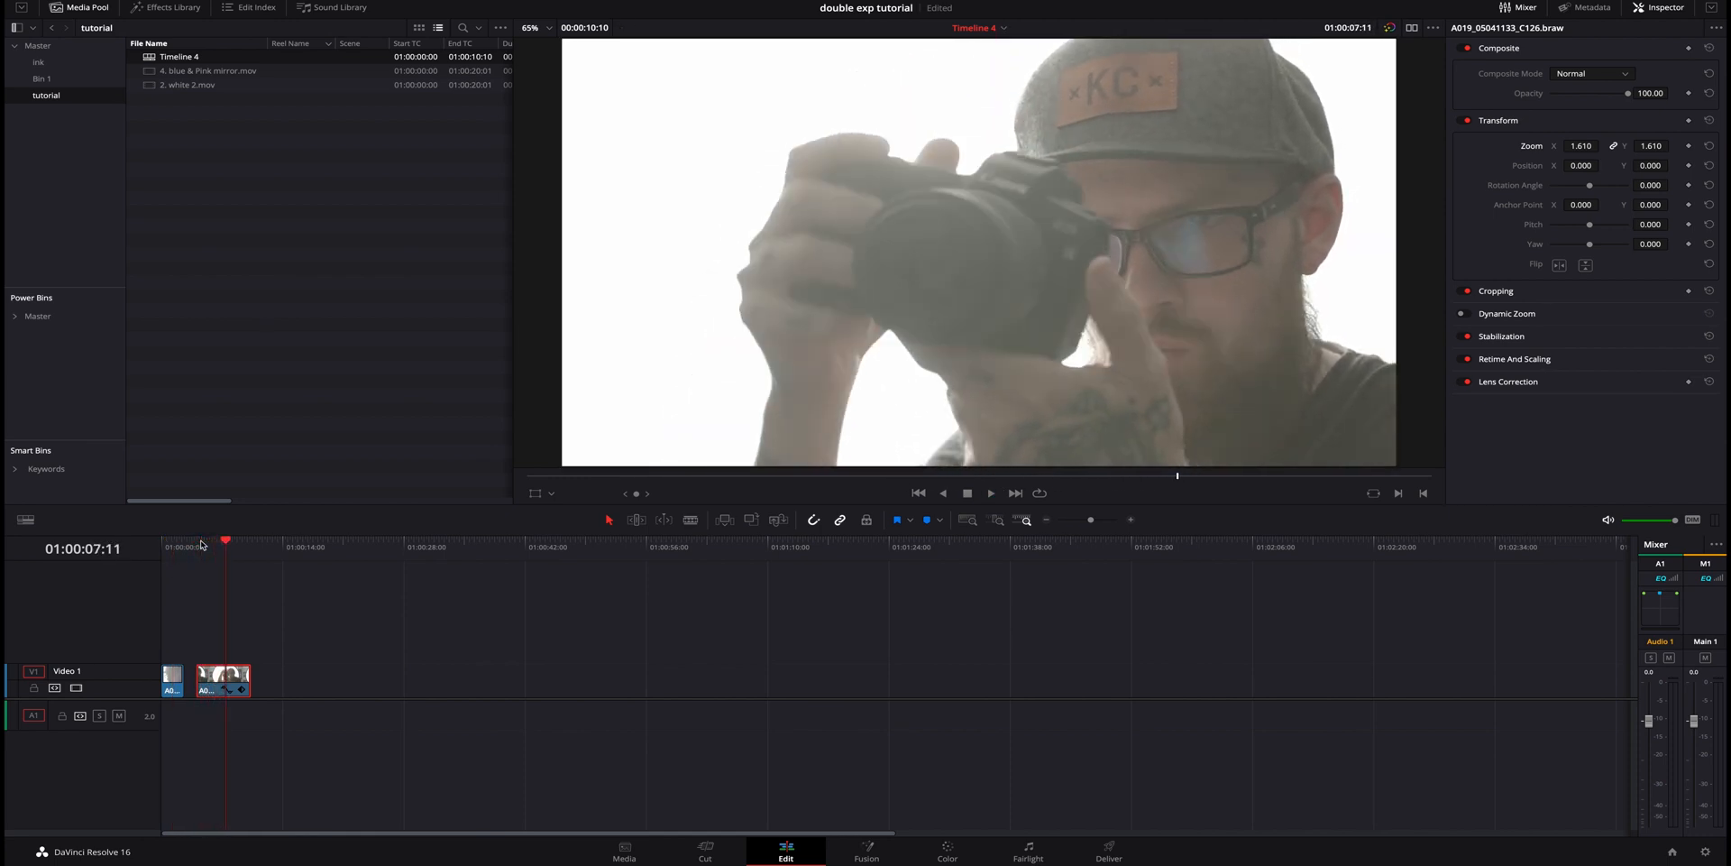
- Move both portrait clips from Video 1 up to Video 2 and park the playhead at 01:00:01:10
left_click_drag(311, 637, 224, 655)
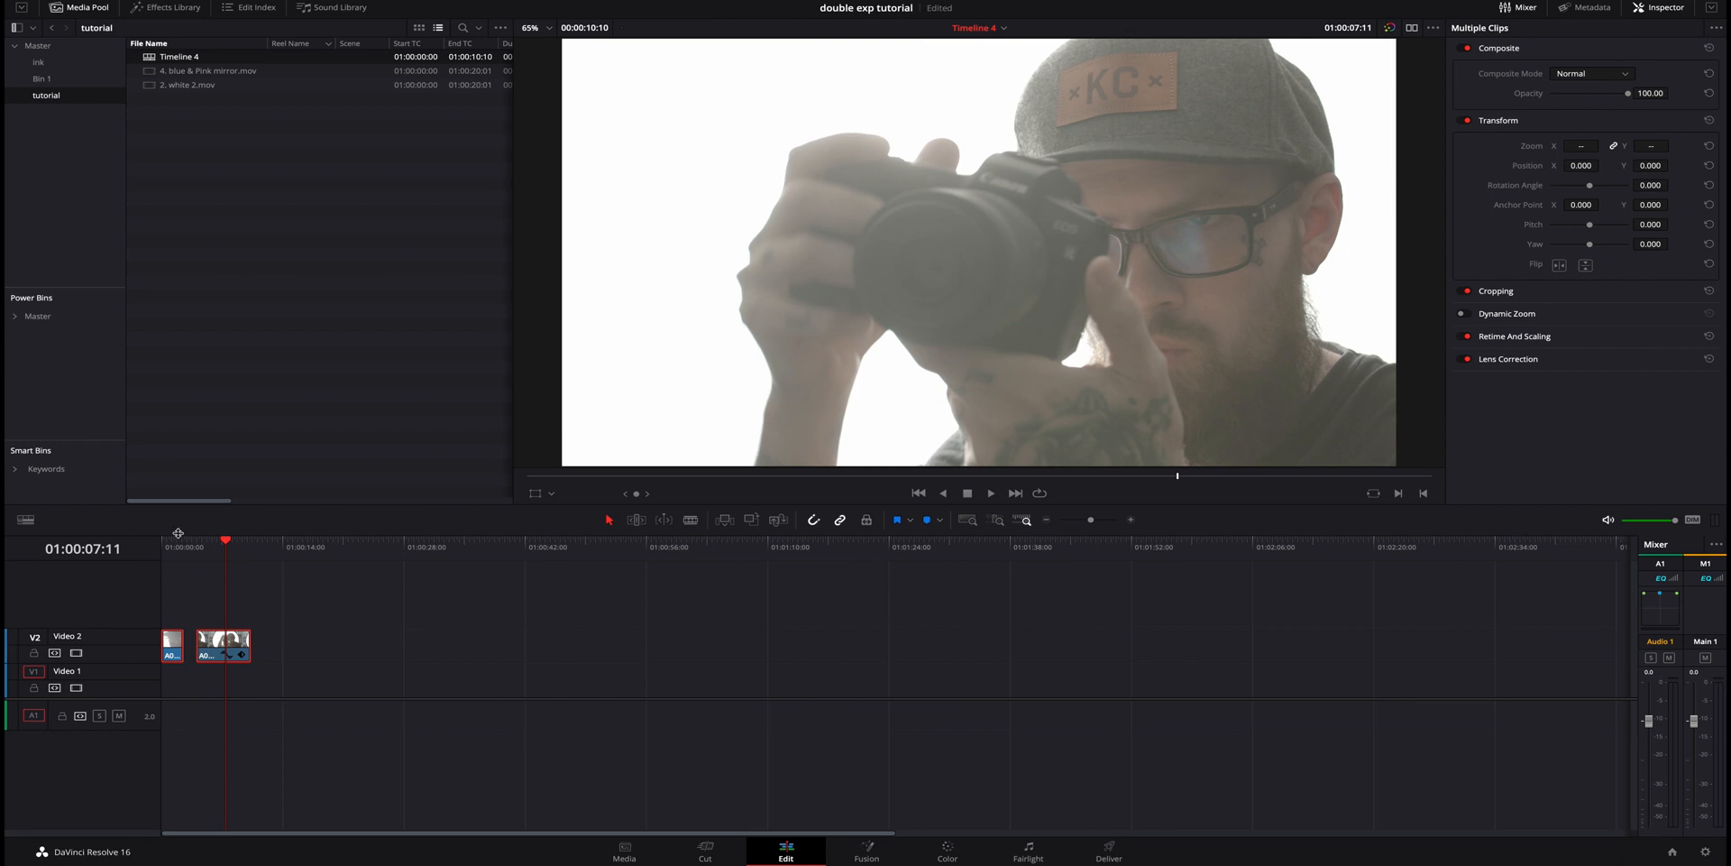
scroll(187, 549, "up", 2)
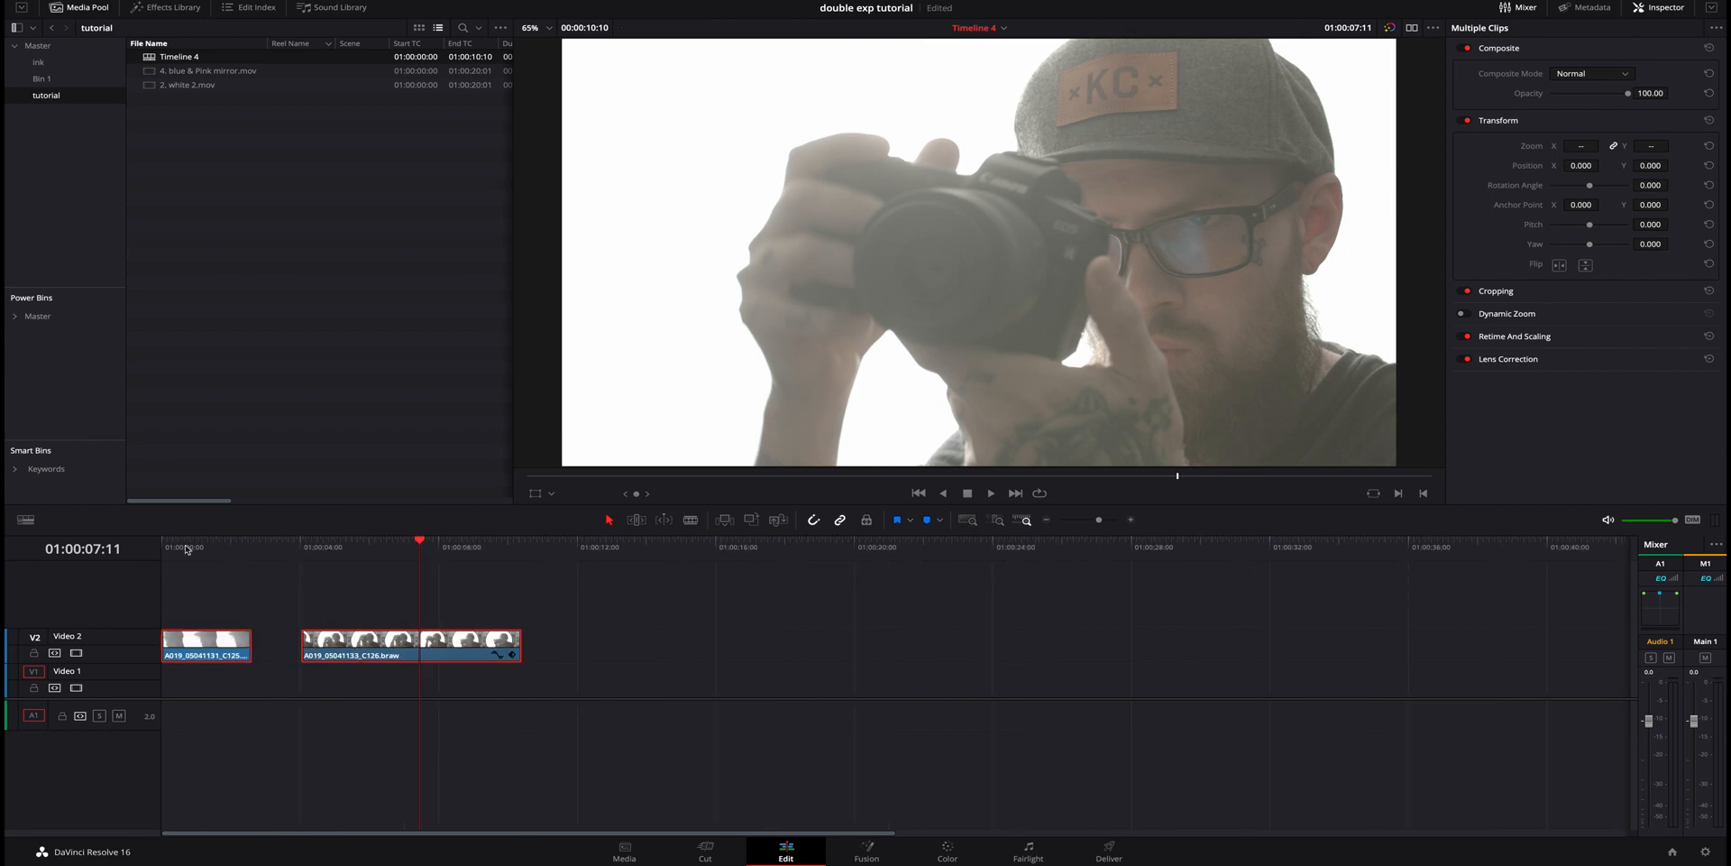
left_click(213, 546)
mouse_move(210, 548)
left_mouse_down()
mouse_move(155, 555)
mouse_move(214, 552)
left_mouse_up()
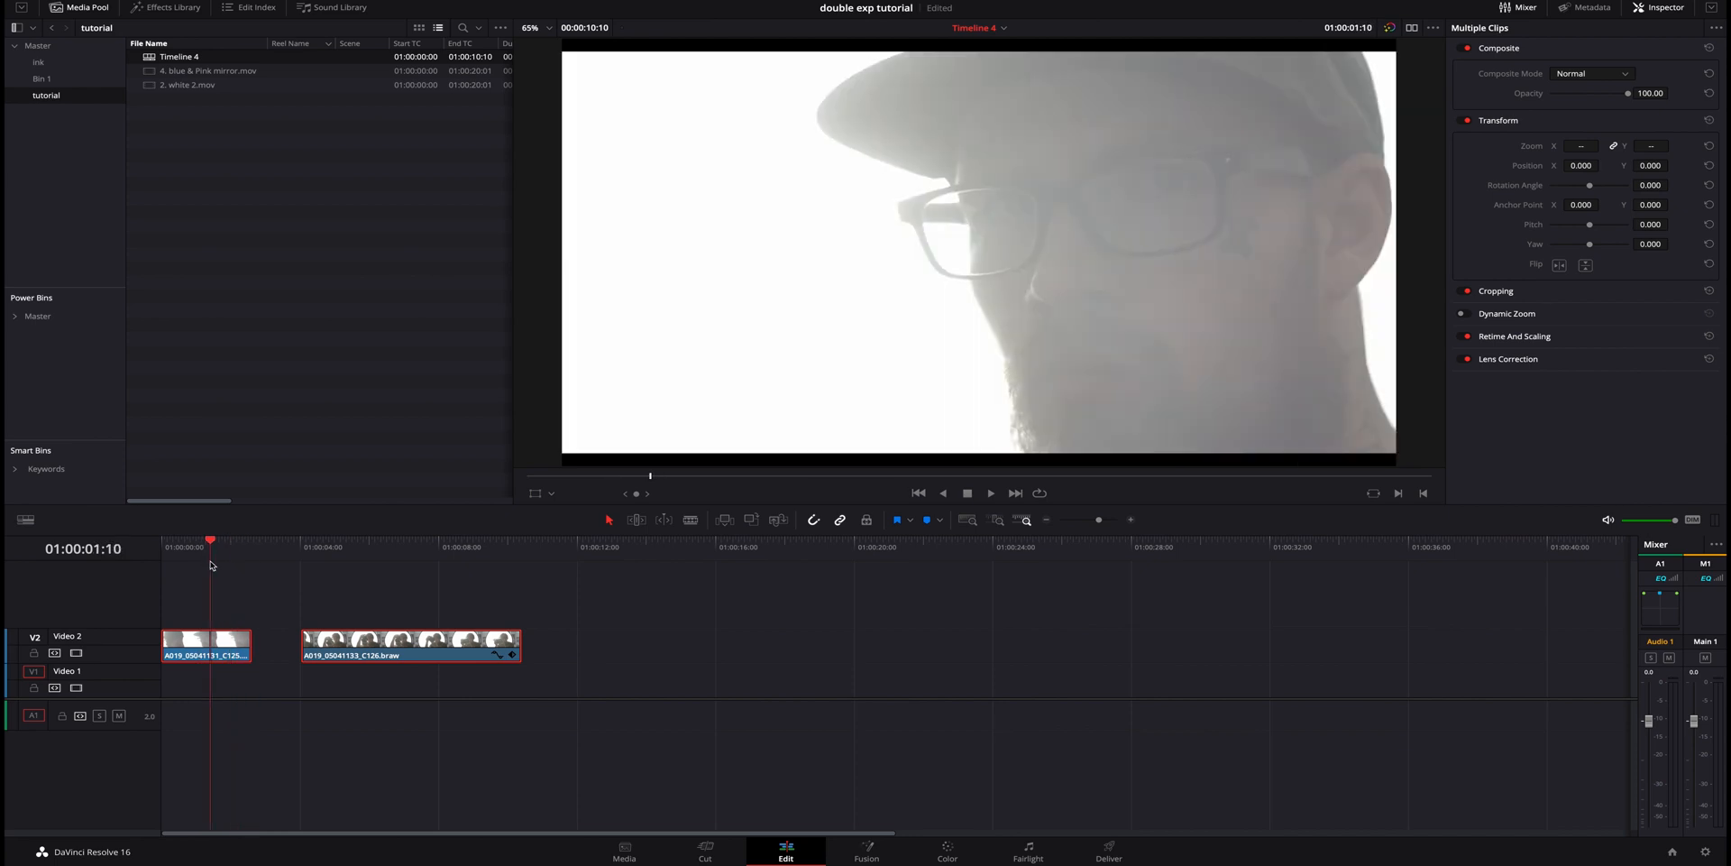
- Mark 4. blue & Pink mirror.mov from about 01:00:07:01 to 01:00:09:21 and place it on Video 1 beneath the first portrait clip
double_click(198, 71)
left_click_drag(640, 476, 846, 492)
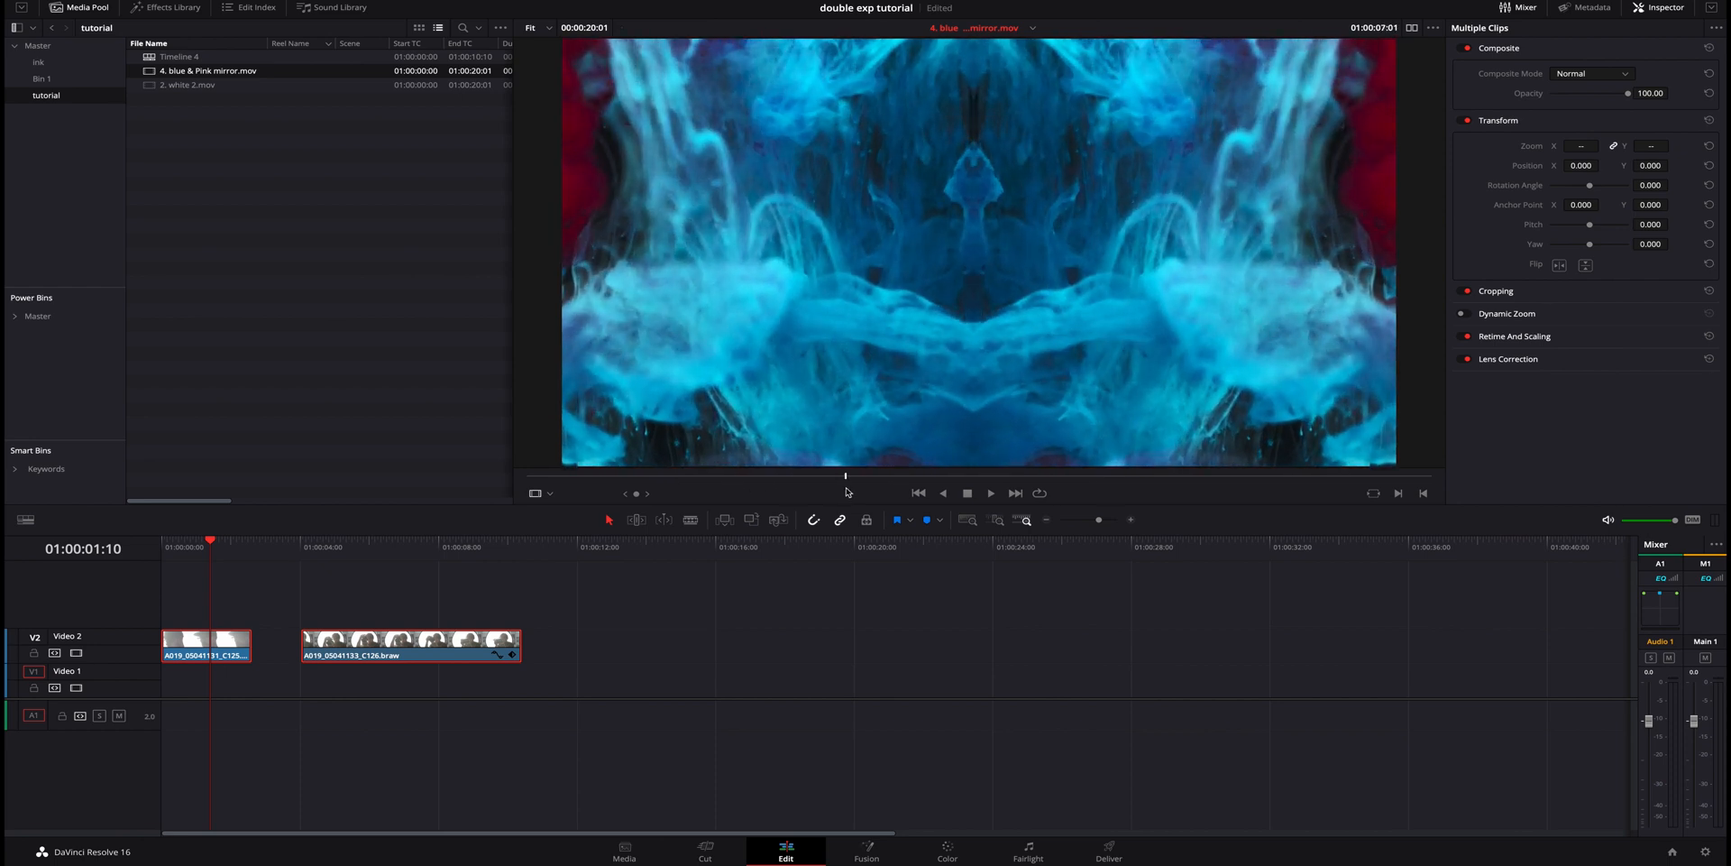
key("space")
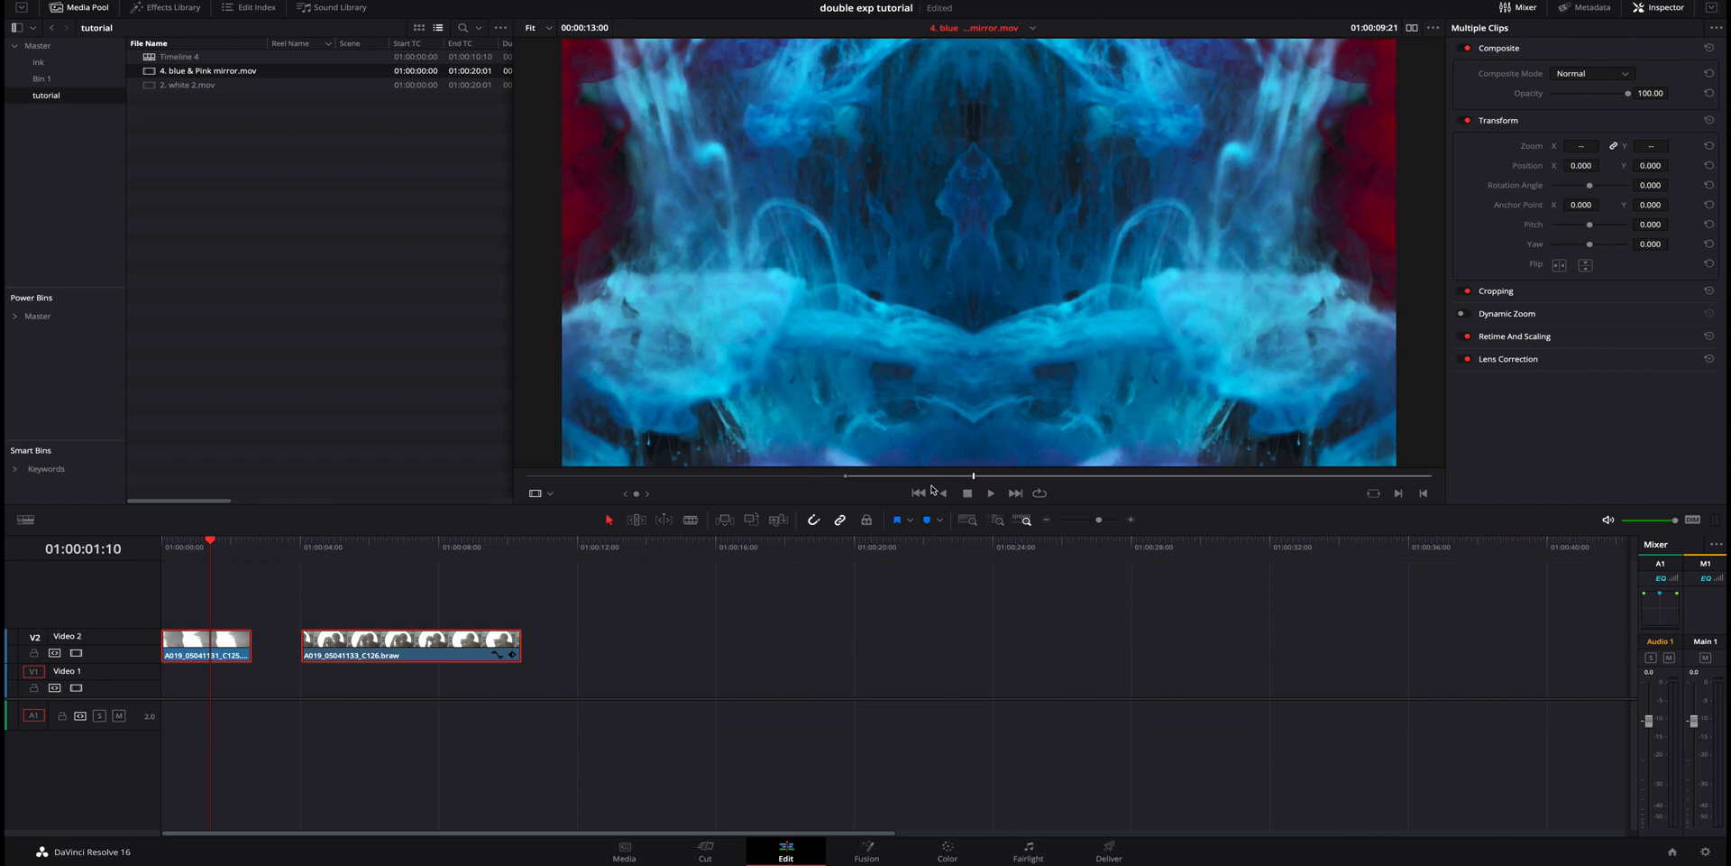
key("o")
left_click_drag(963, 452, 253, 690)
- Place a section of 2. white 2.mov on Video 1 beneath the second portrait clip, matching its length
double_click(204, 84)
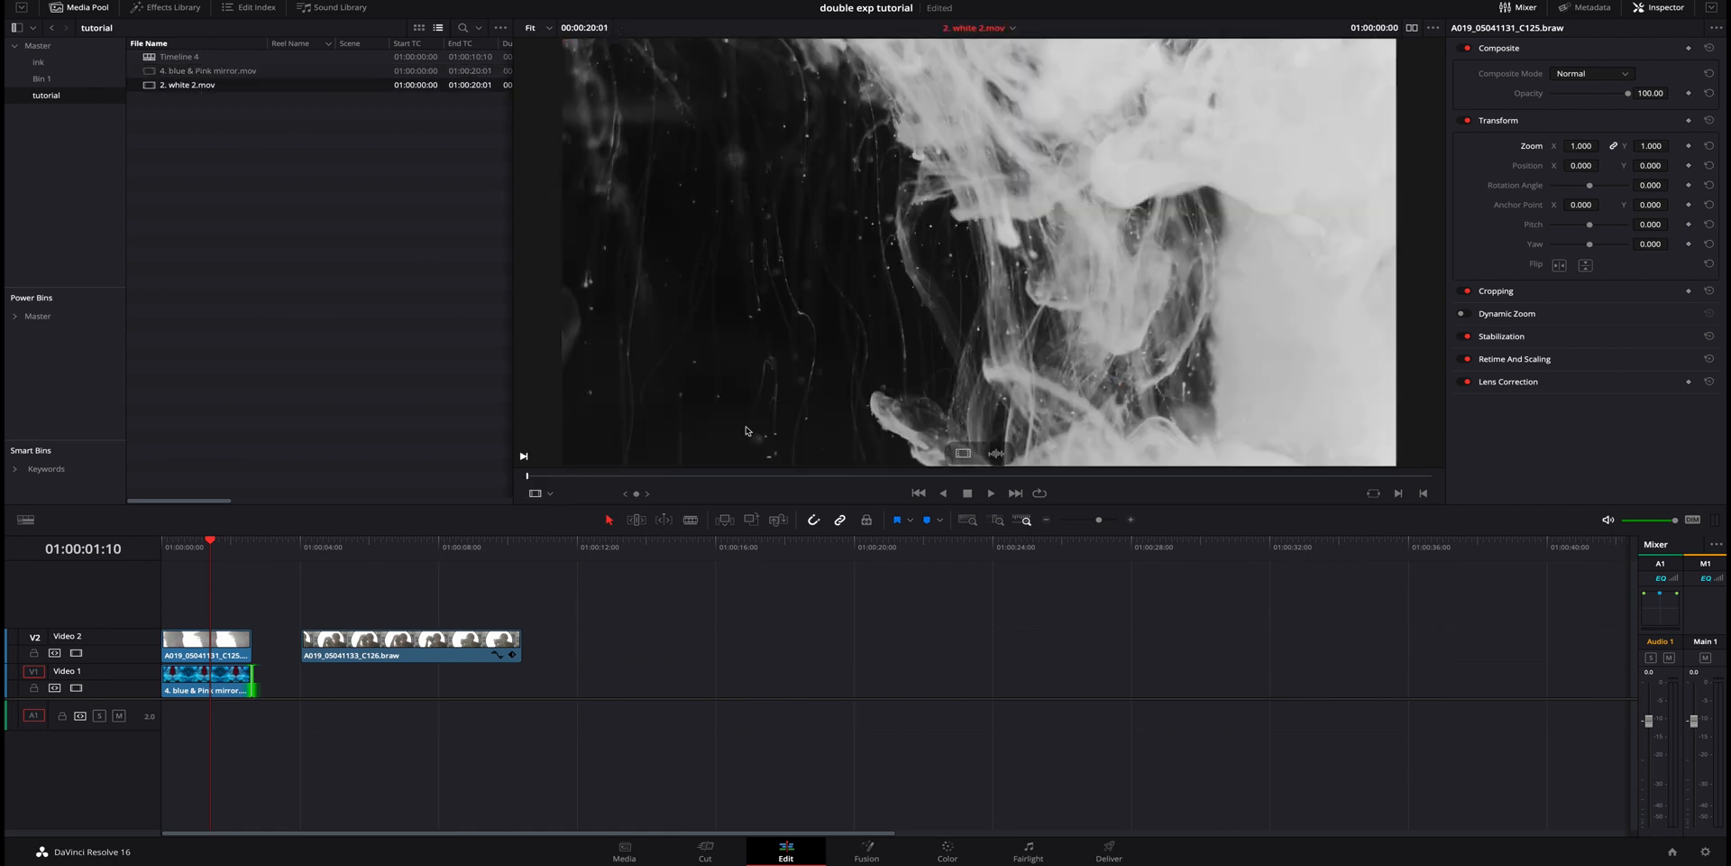
left_click_drag(654, 476, 561, 484)
key("space")
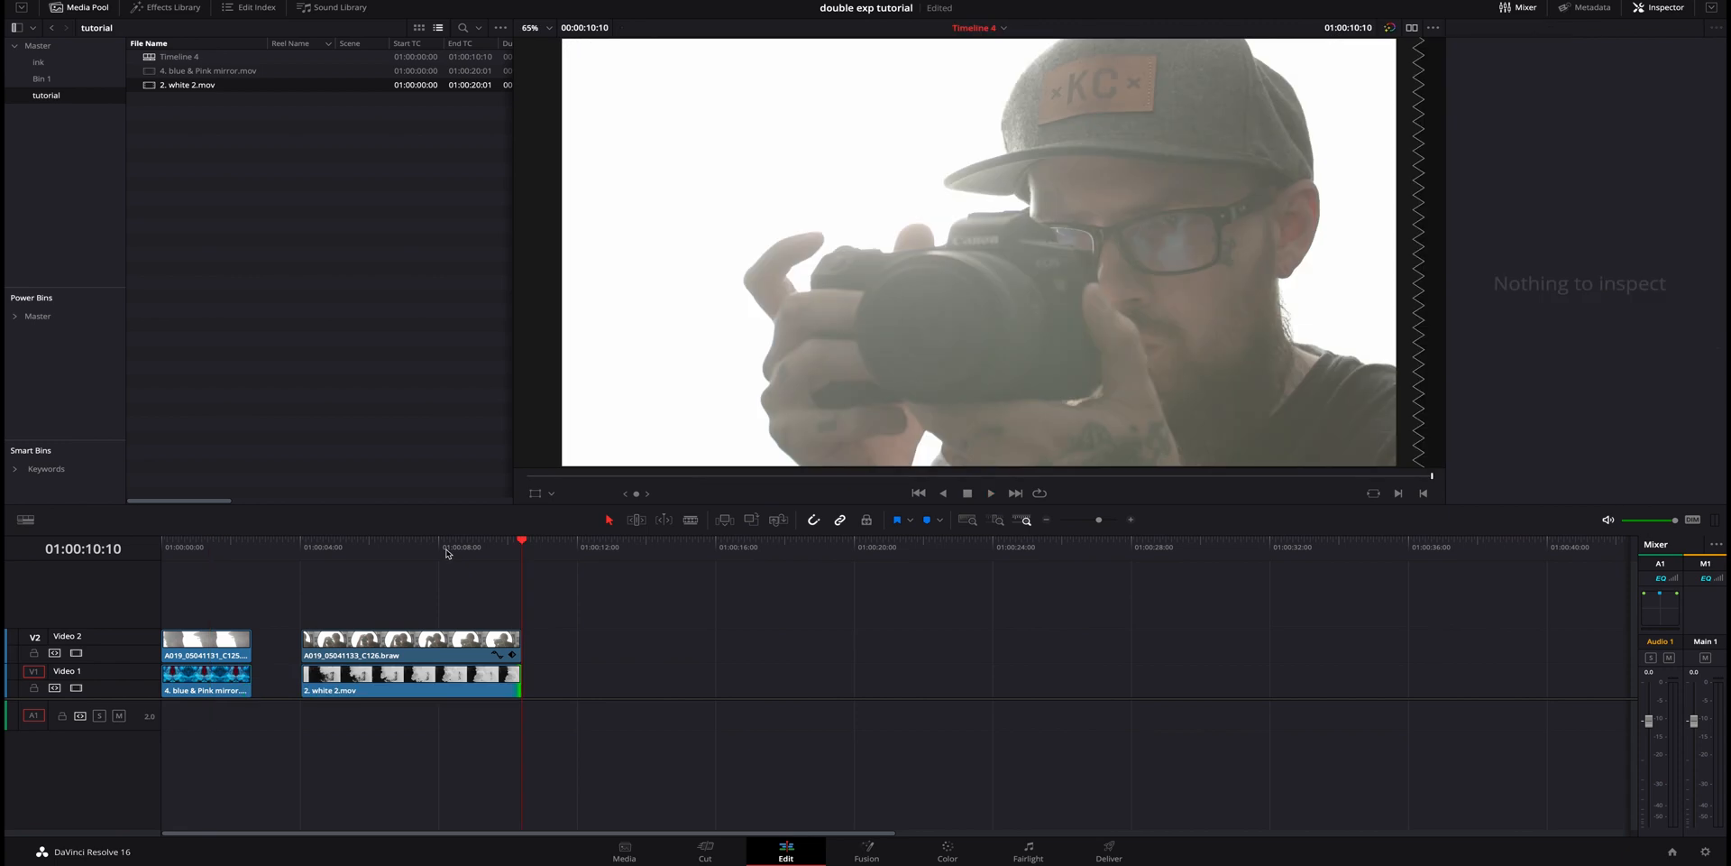
- At 01:00:06:00 on the second portrait clip, switch to color grading and set its raw decoding to use Clip
left_click(449, 550)
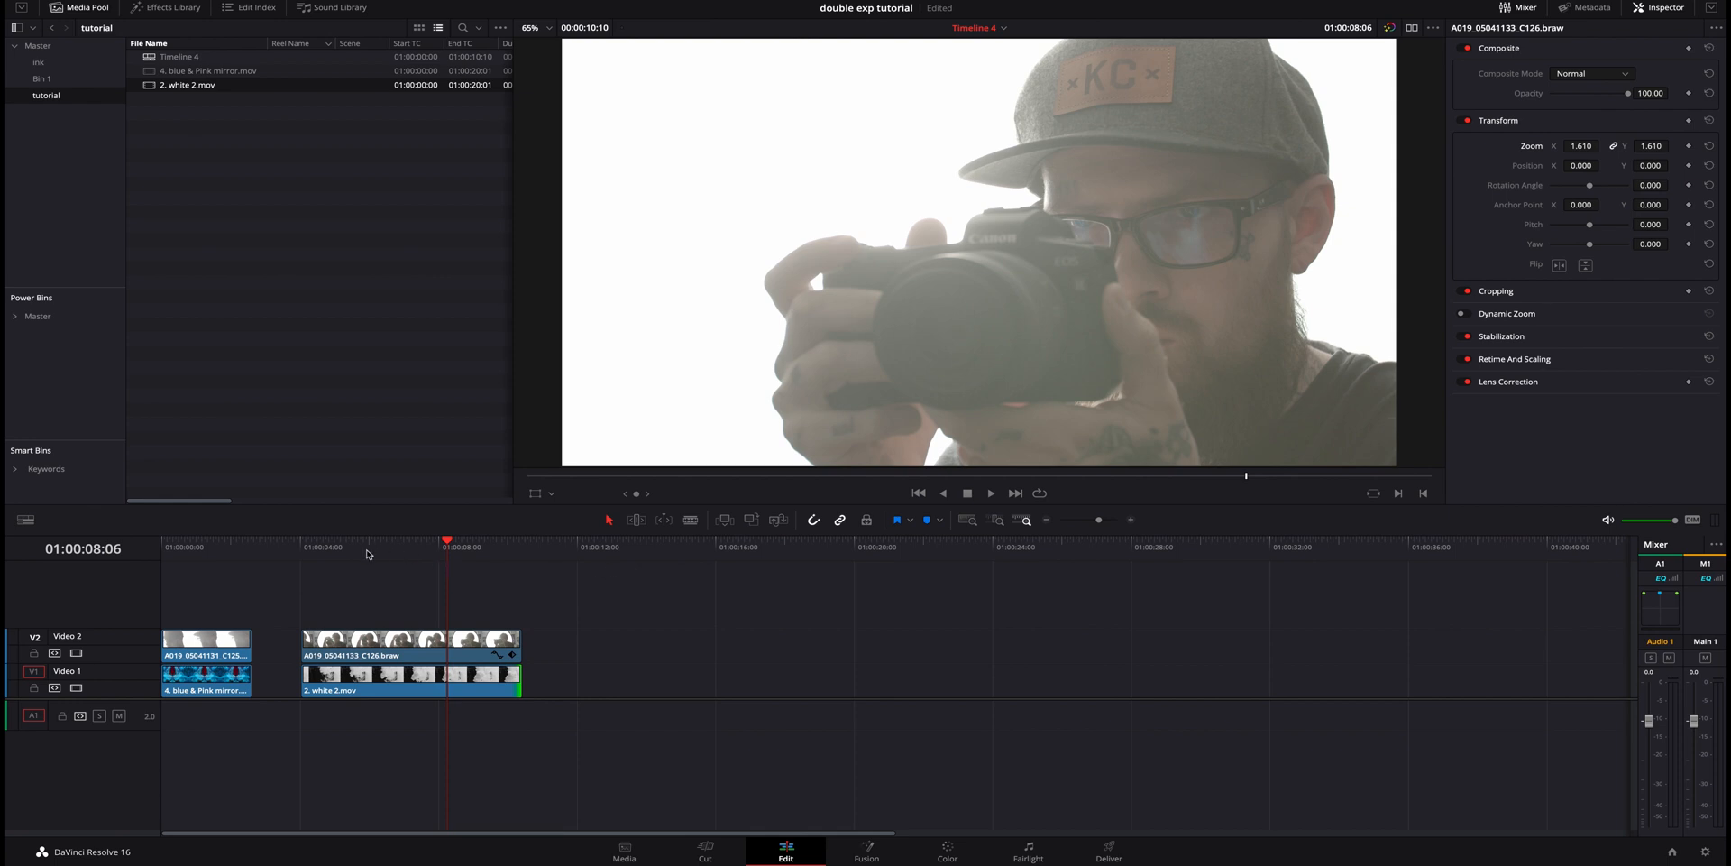
left_click(321, 548)
mouse_move(342, 544)
left_mouse_down()
mouse_move(375, 544)
mouse_move(343, 545)
left_mouse_up()
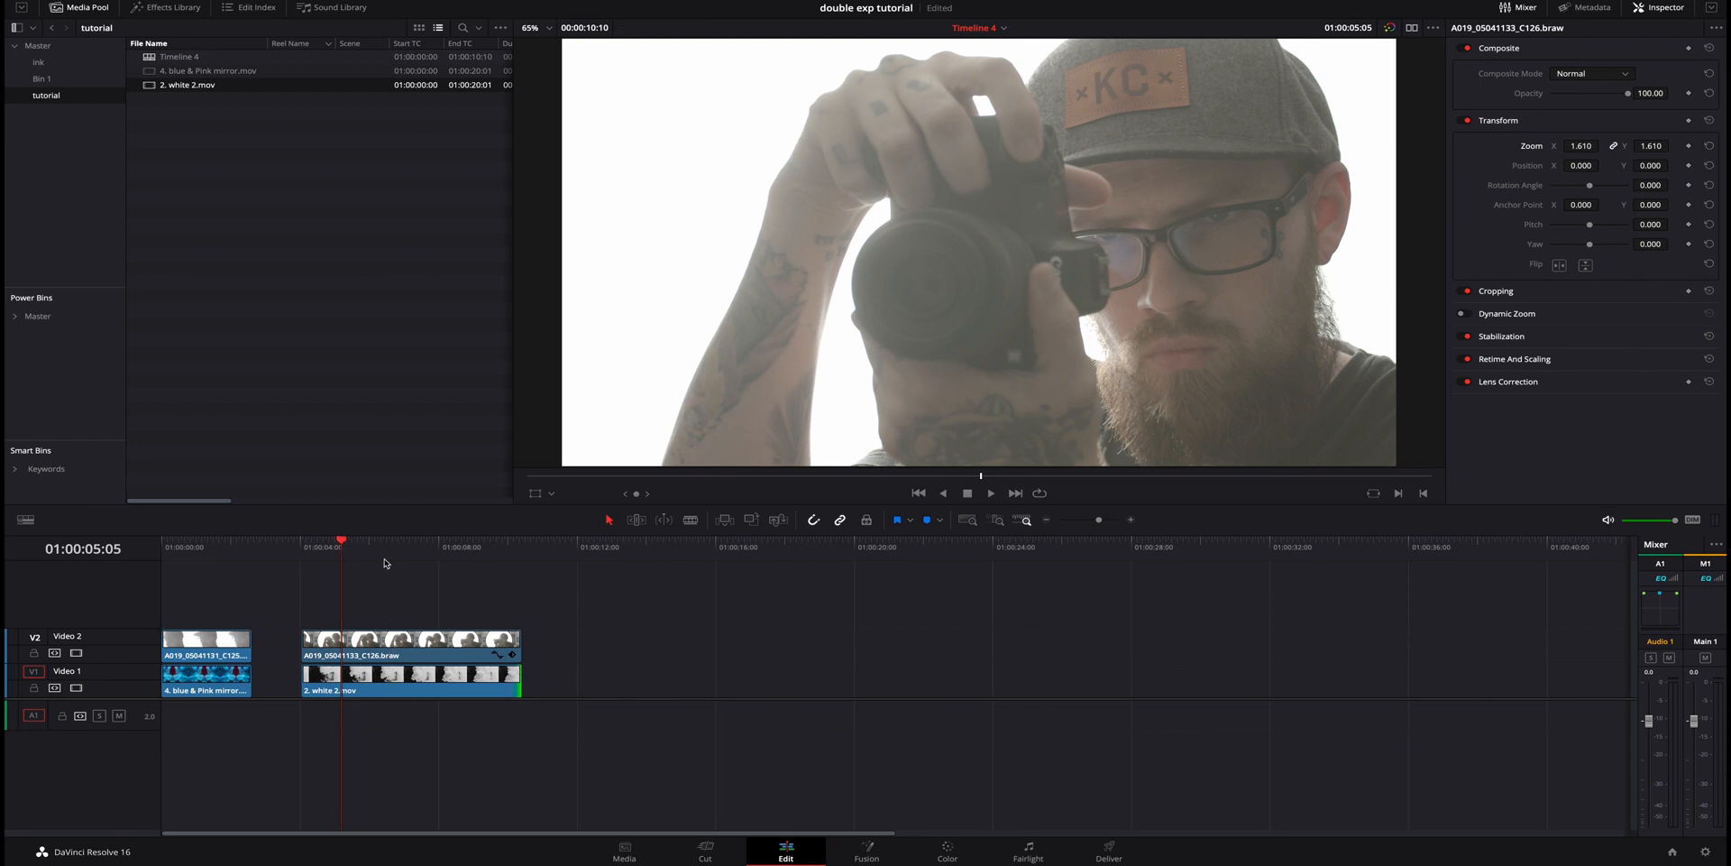
left_click(368, 545)
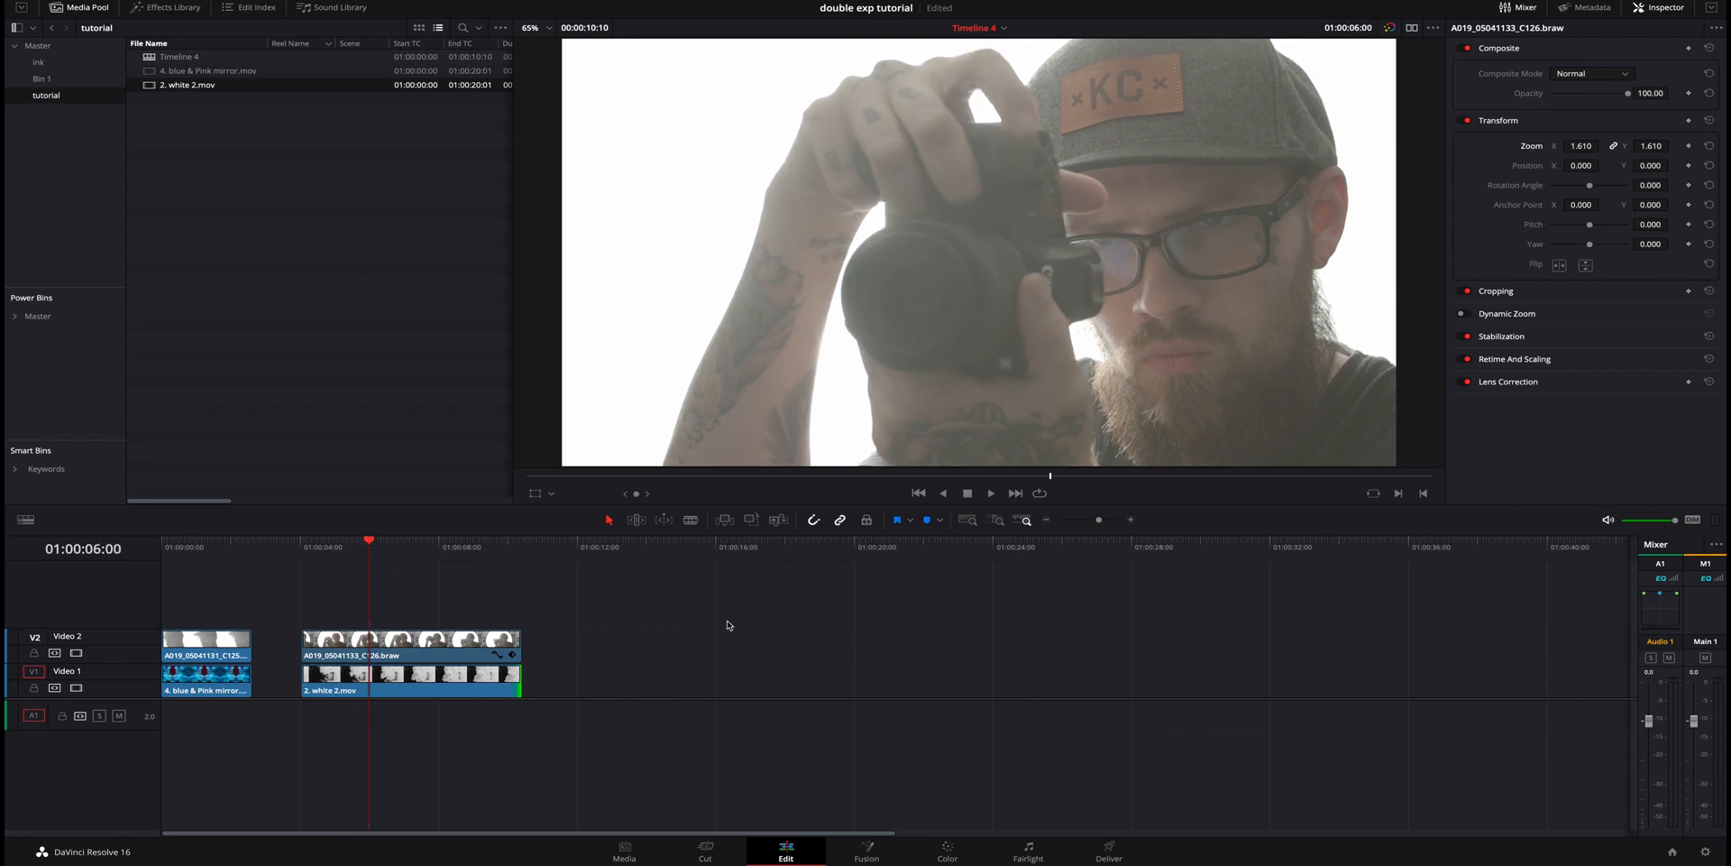
left_click(952, 853)
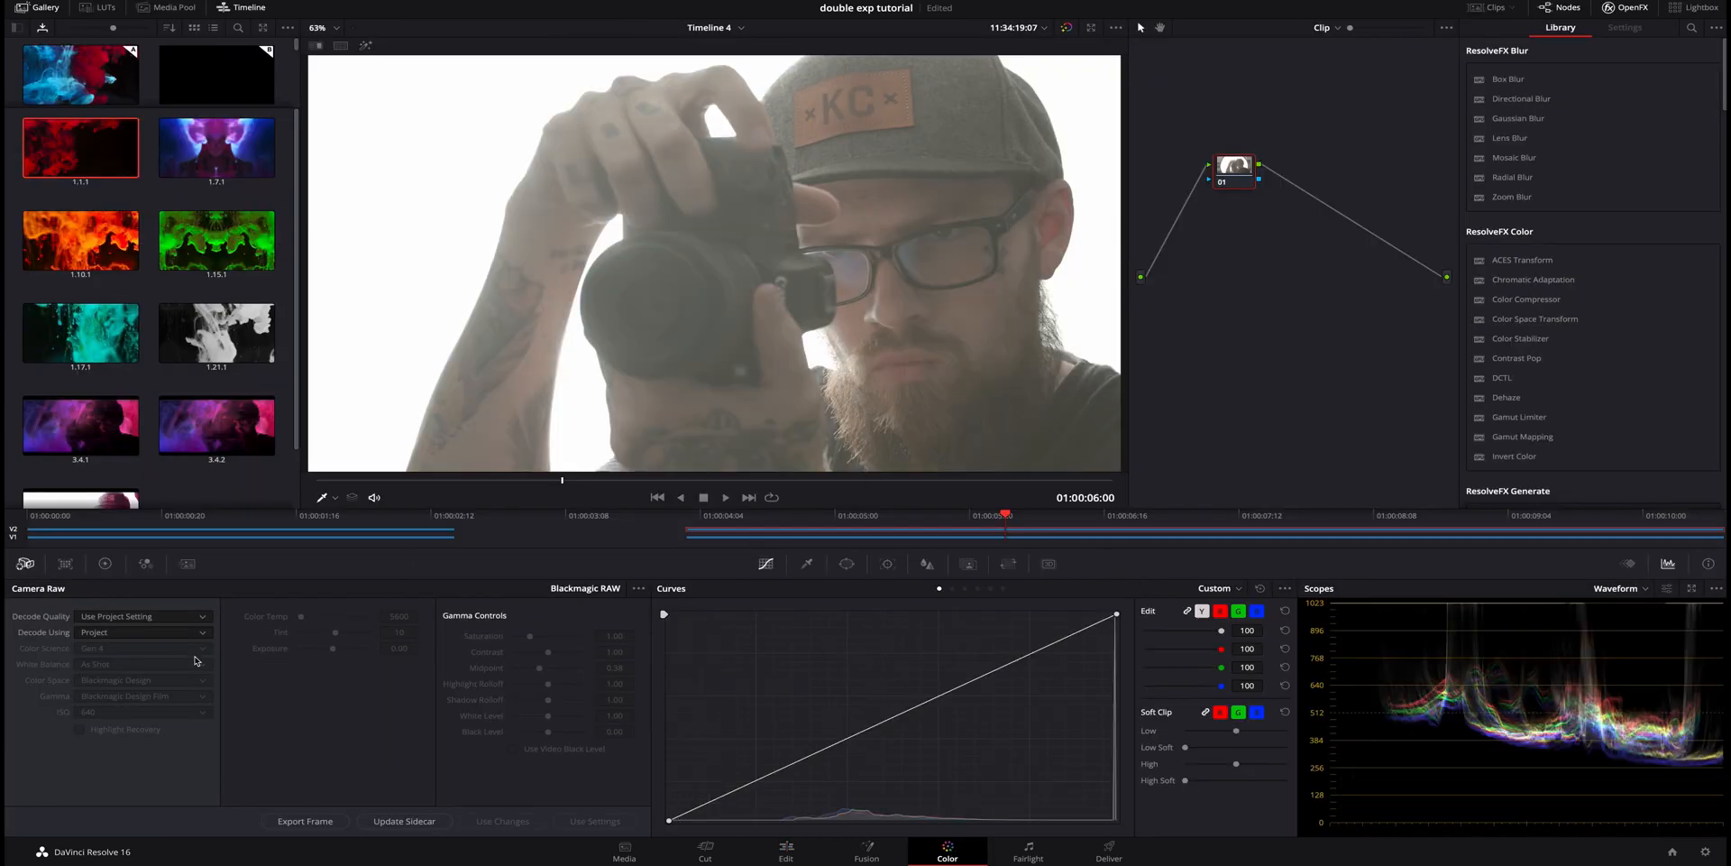
left_click(170, 636)
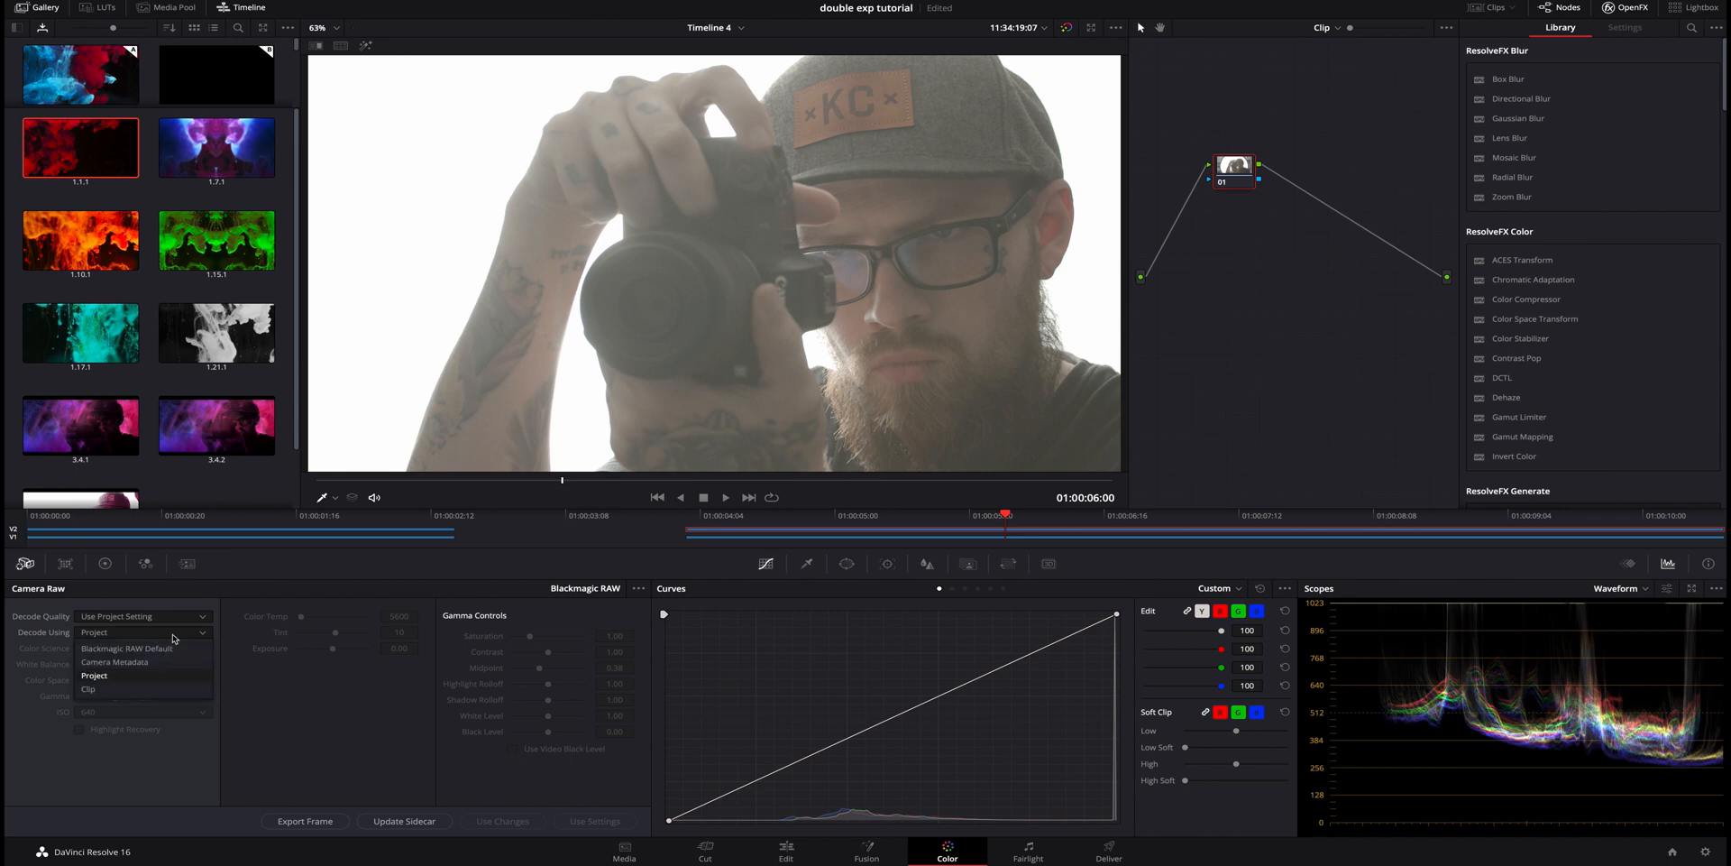
left_click(131, 690)
- Try ISO 160 in the second portrait clip's raw settings and set it back to 640
left_click(113, 712)
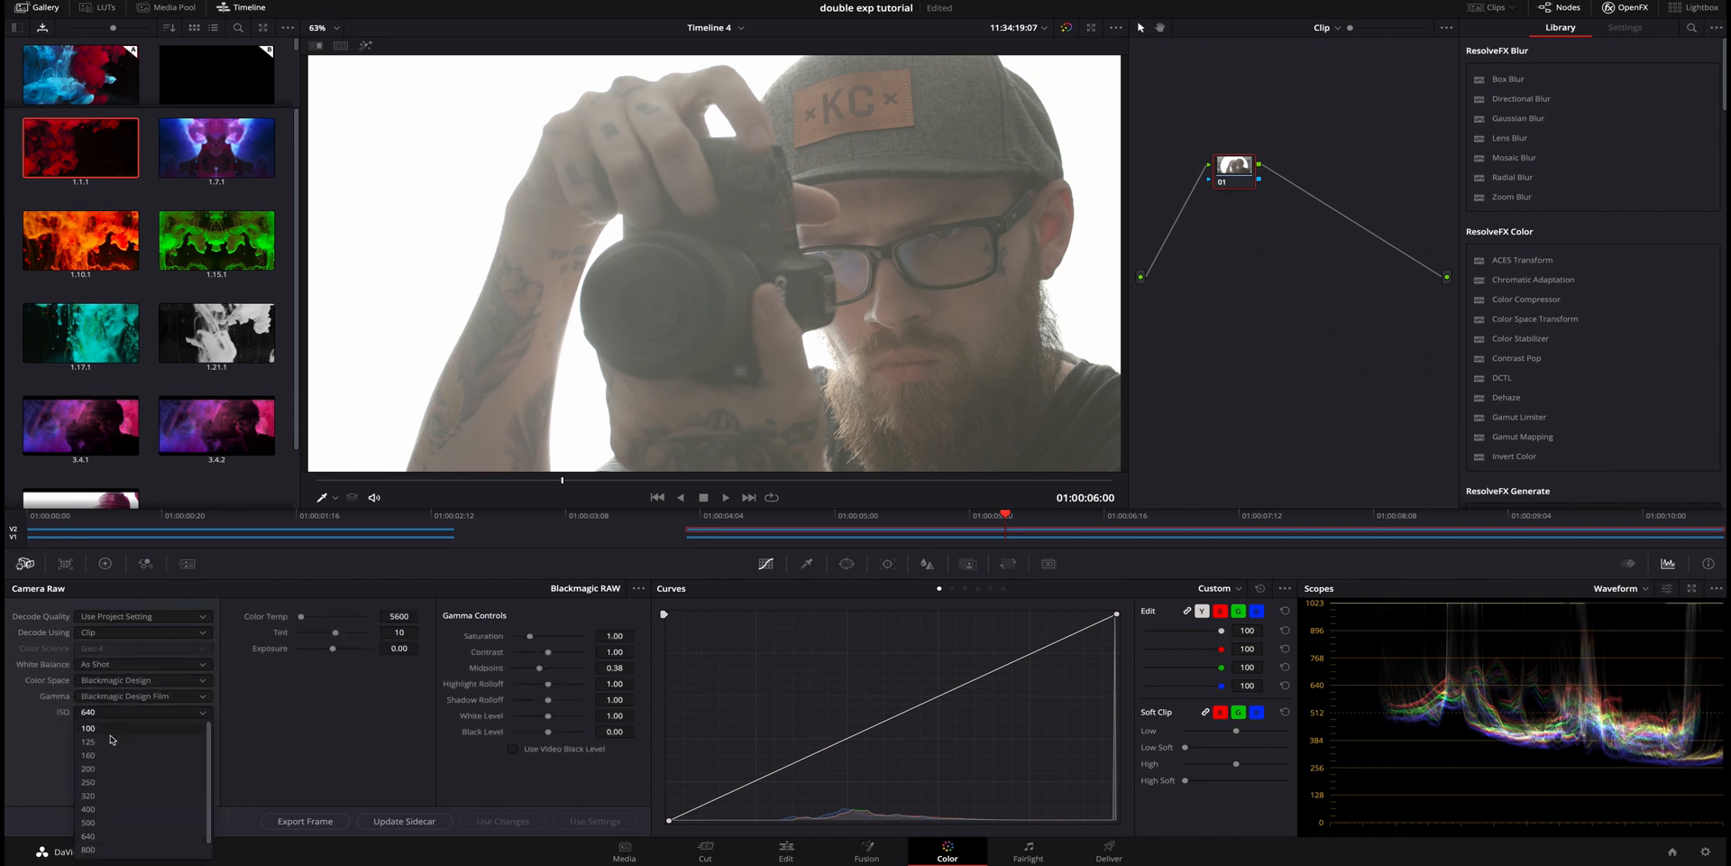
left_click(151, 712)
left_click(153, 718)
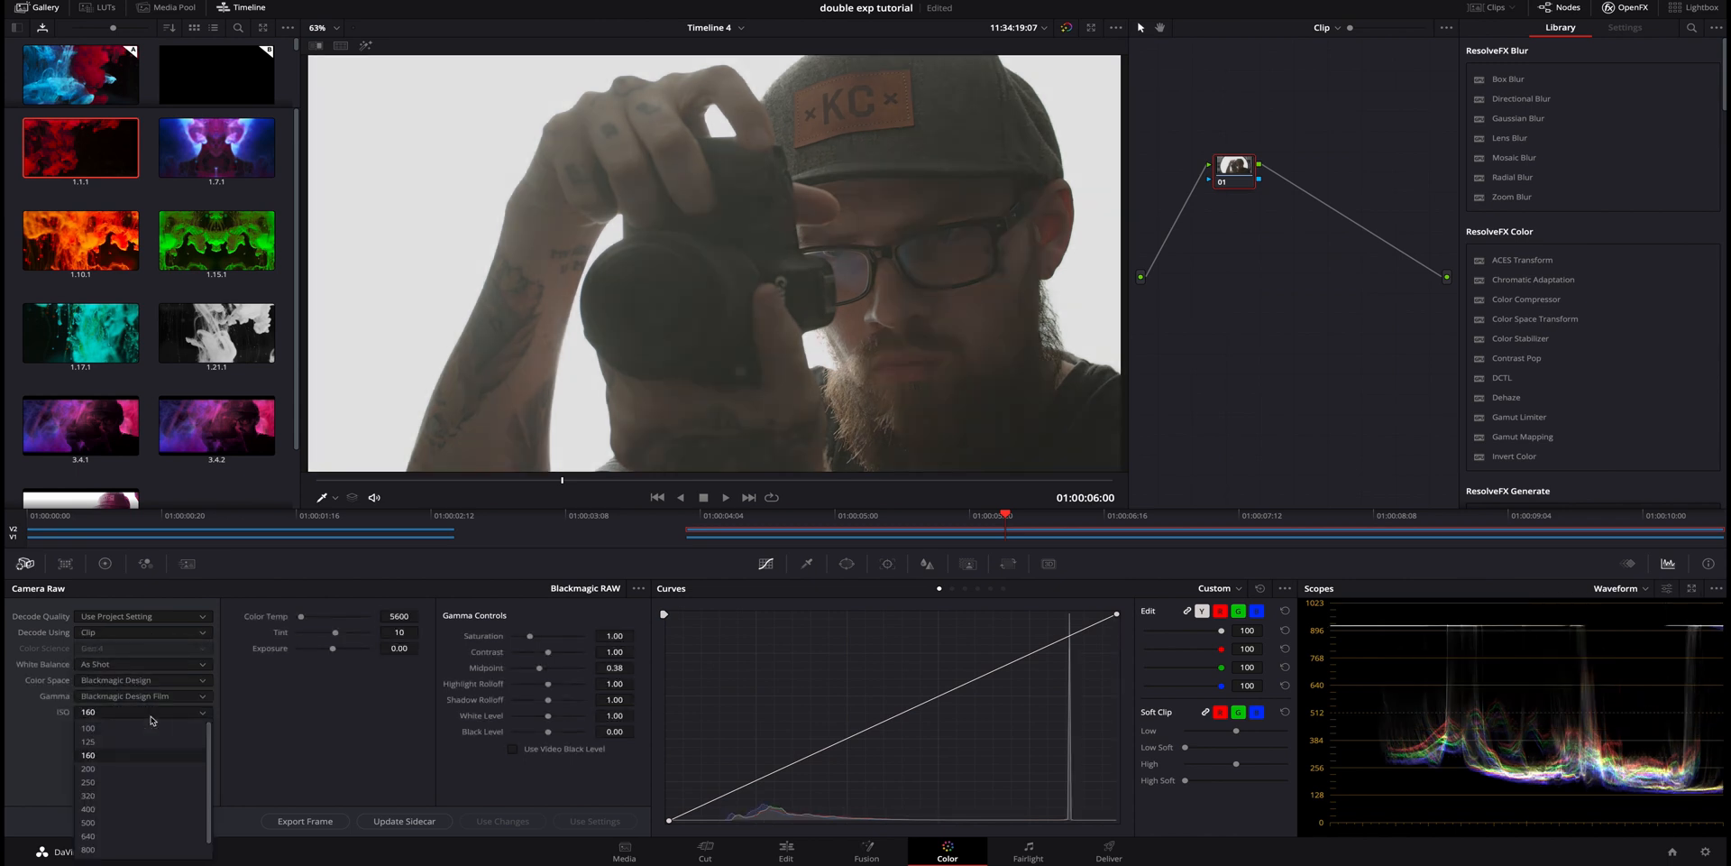
left_click(122, 836)
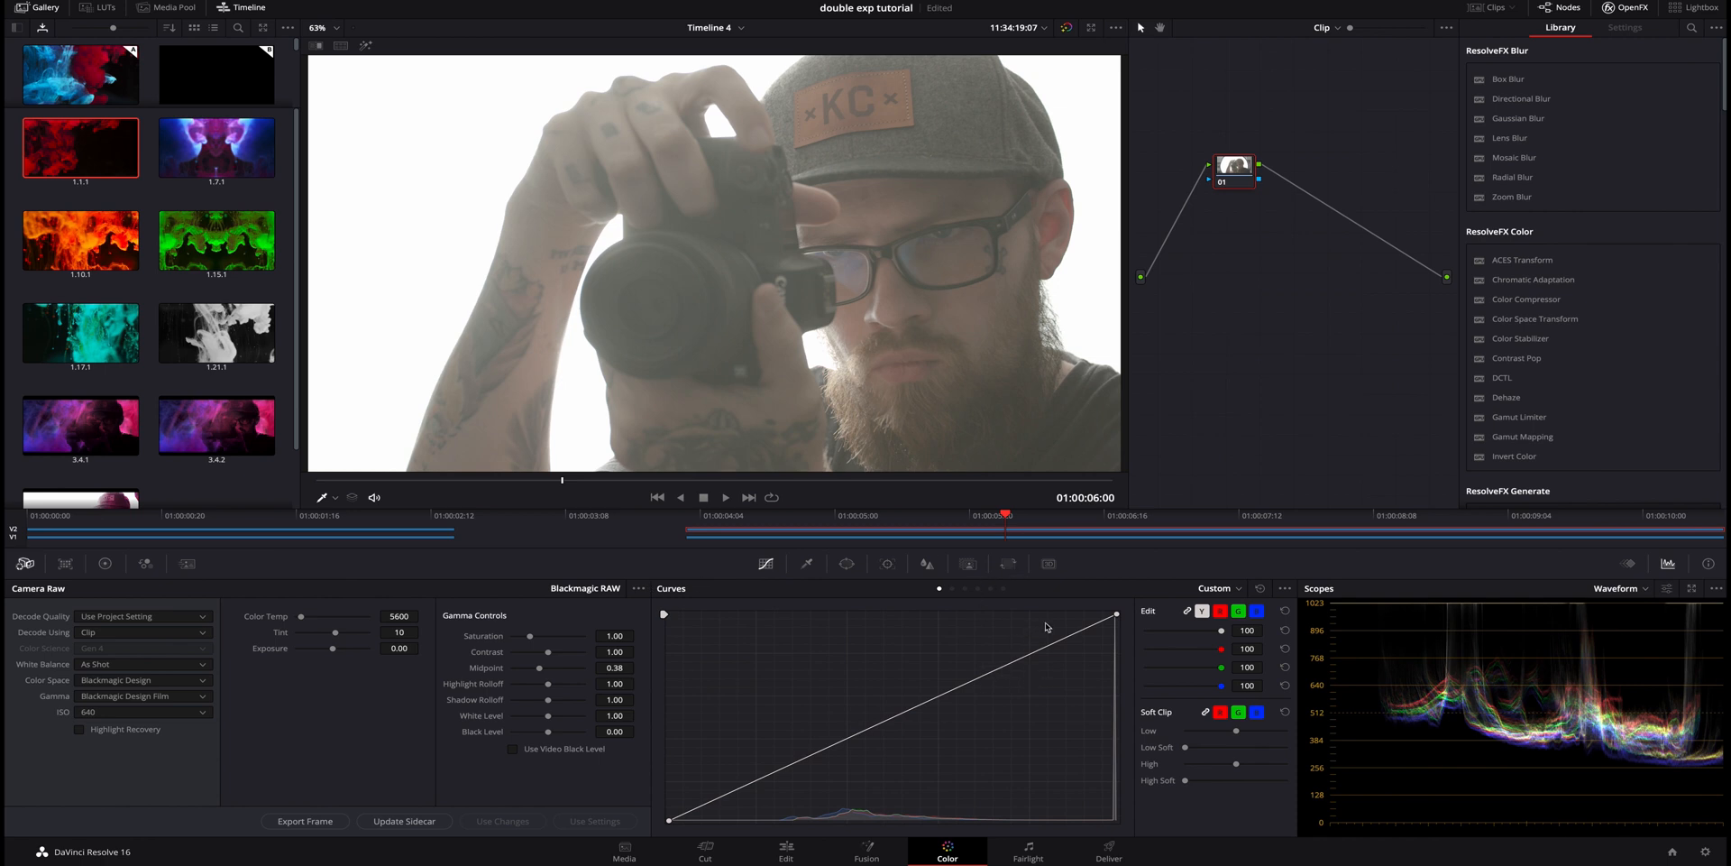
- Grade the second portrait clip to high-contrast black and white with saturation 0, a steep S-curve and contrast 1.200
left_click(104, 563)
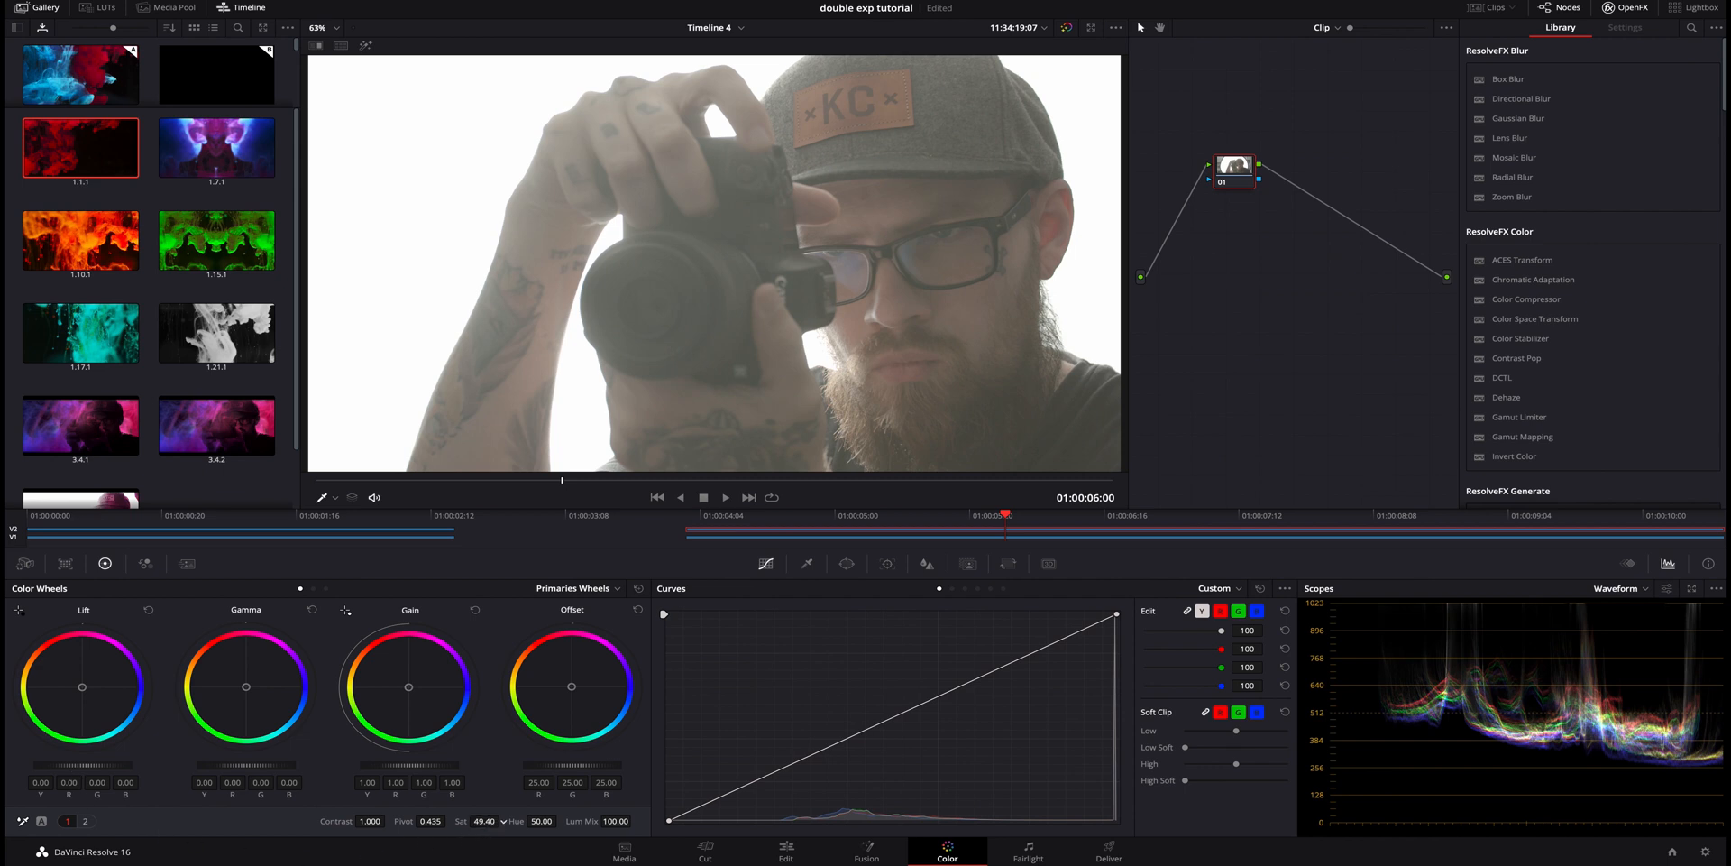
left_click_drag(484, 821, 433, 820)
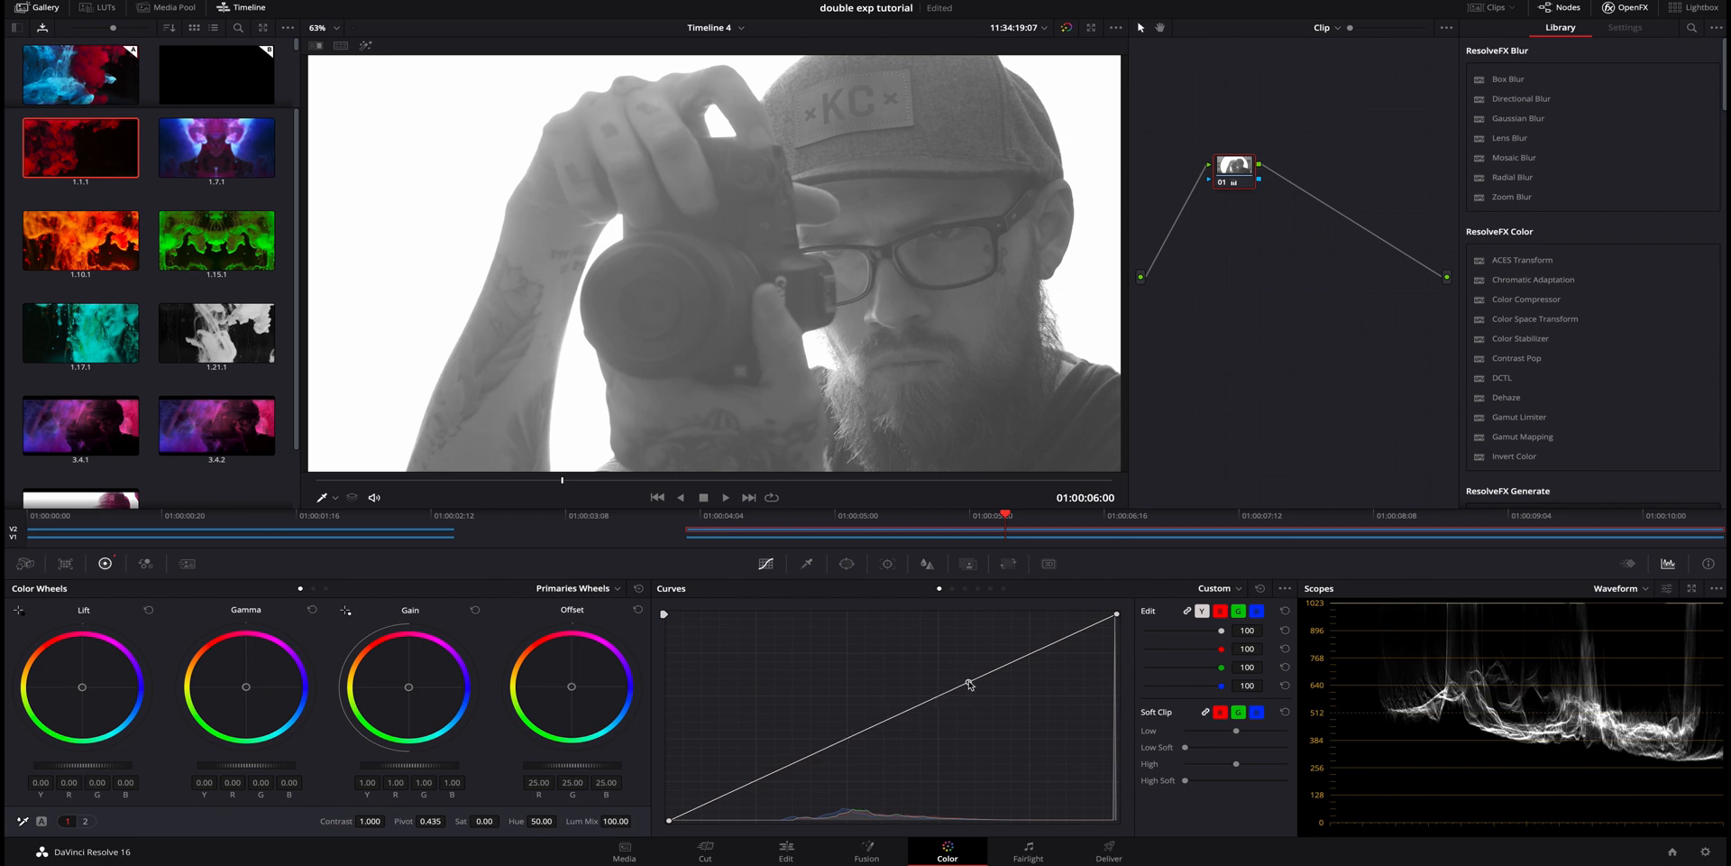
left_click_drag(969, 684, 914, 638)
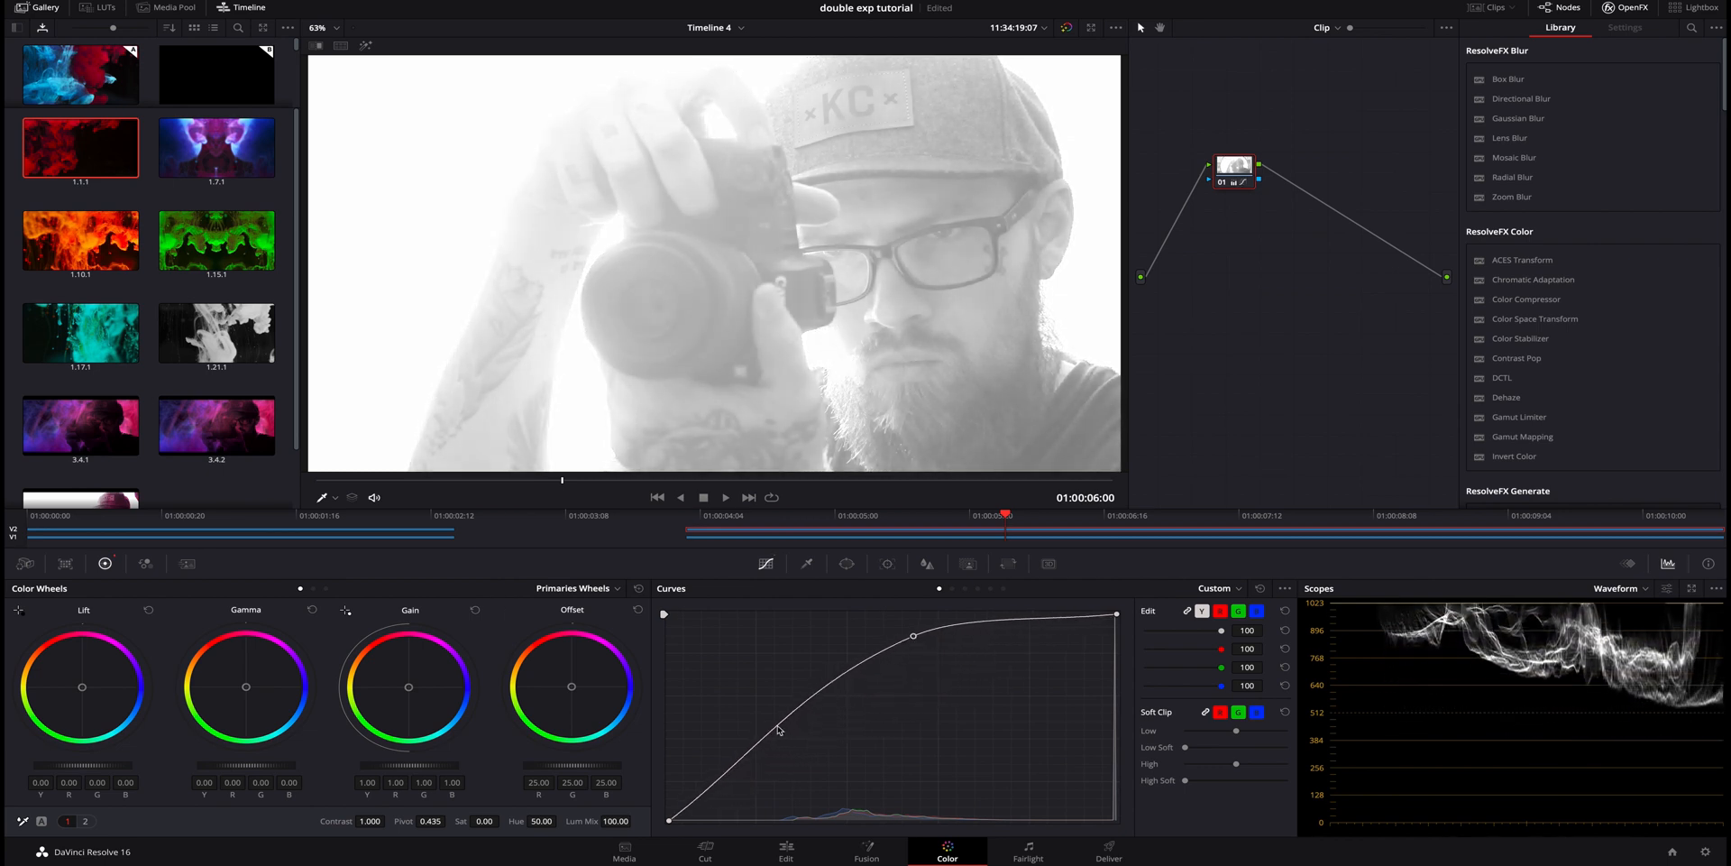
left_click_drag(763, 743, 823, 789)
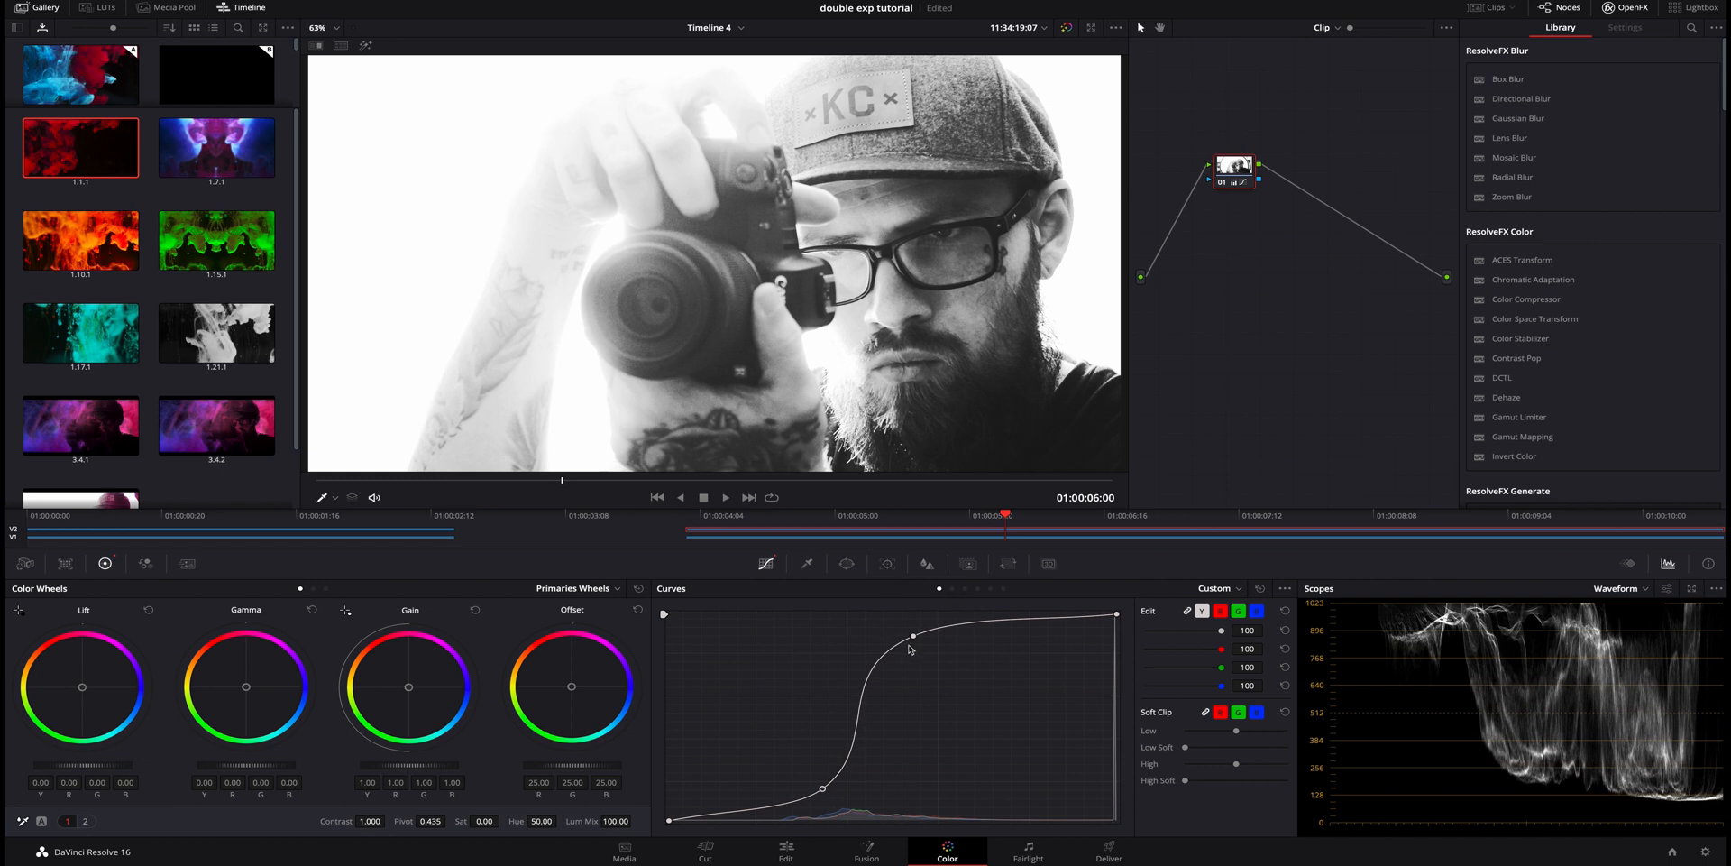
left_click_drag(913, 637, 943, 633)
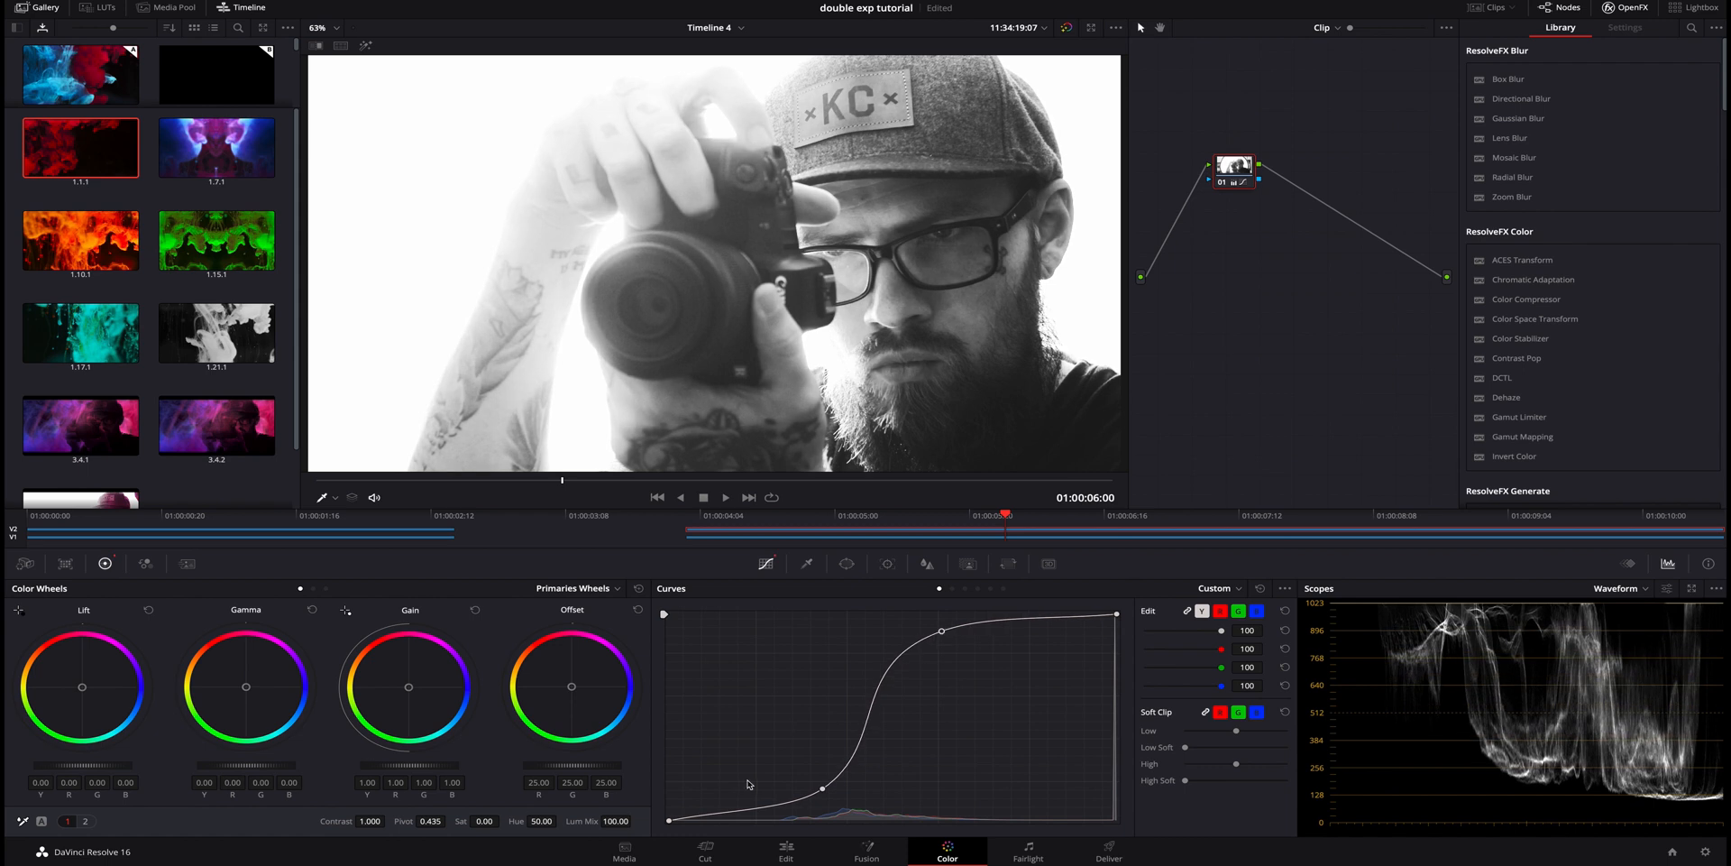
left_click_drag(819, 795, 819, 794)
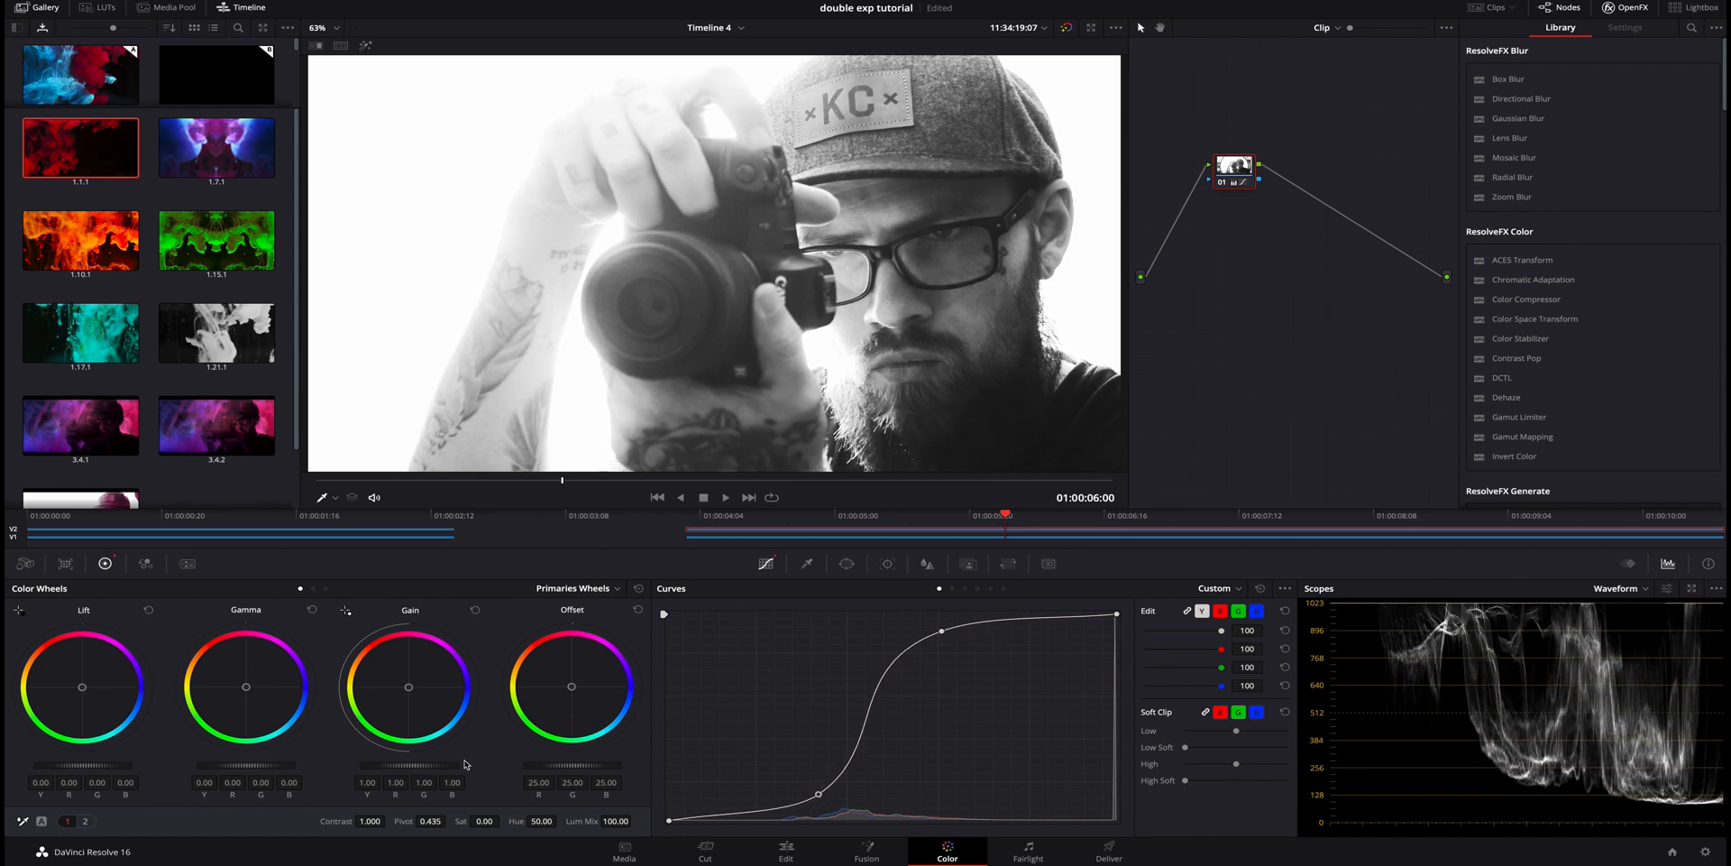
left_click_drag(373, 821, 418, 821)
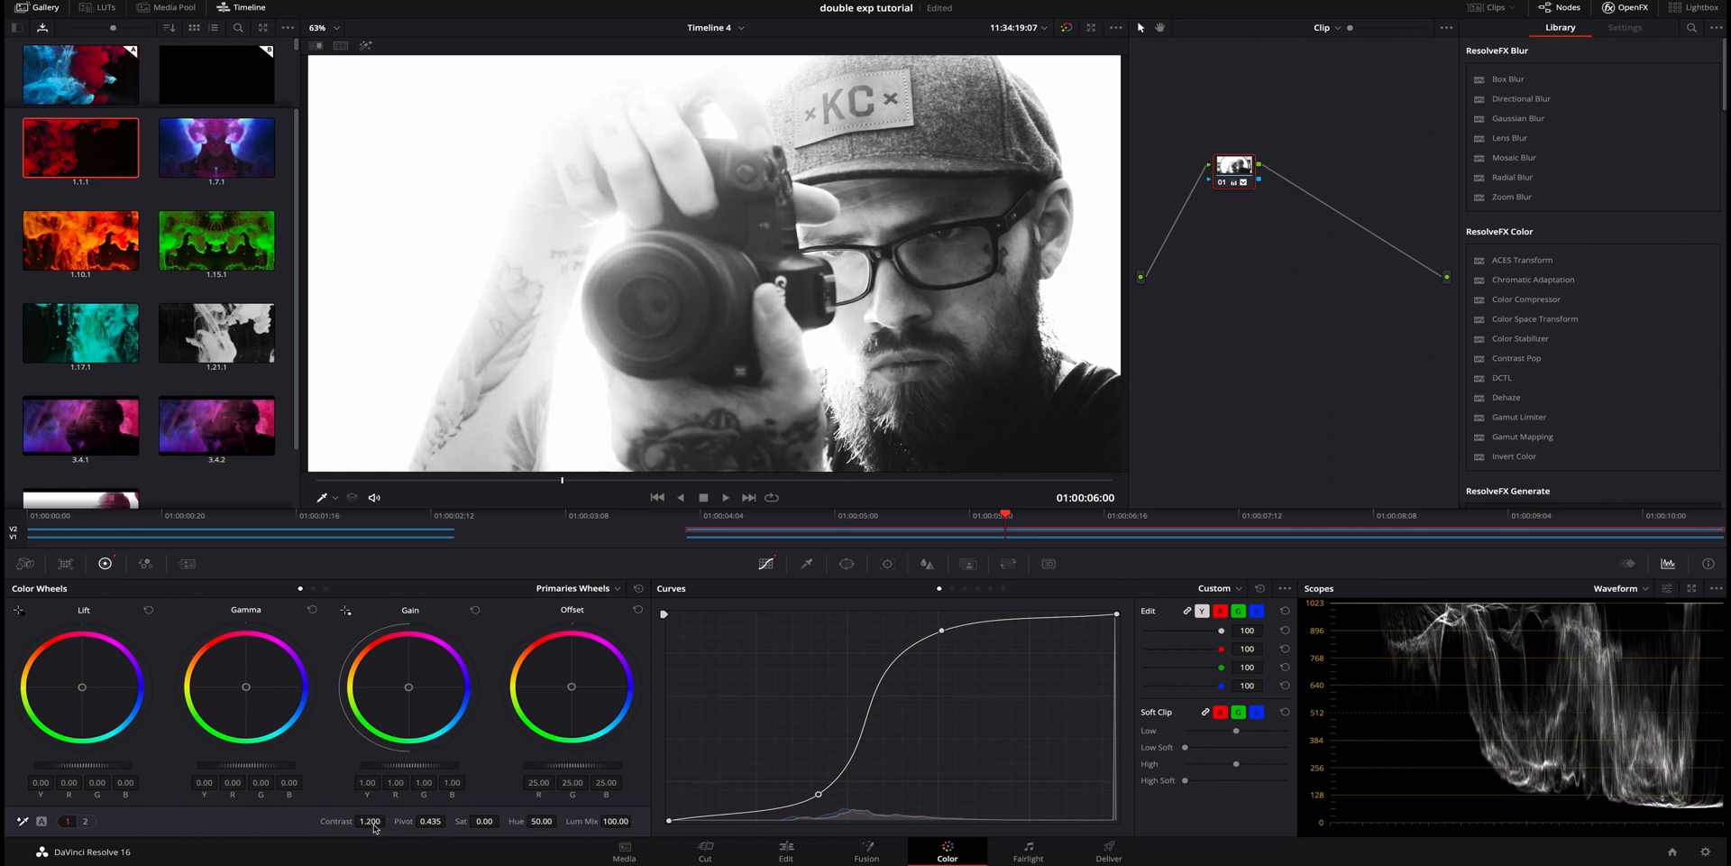
- Shape a steep S-curve on the first portrait clip at 01:00:01:05 to deepen its shadows and keep the background bright
left_click(224, 516)
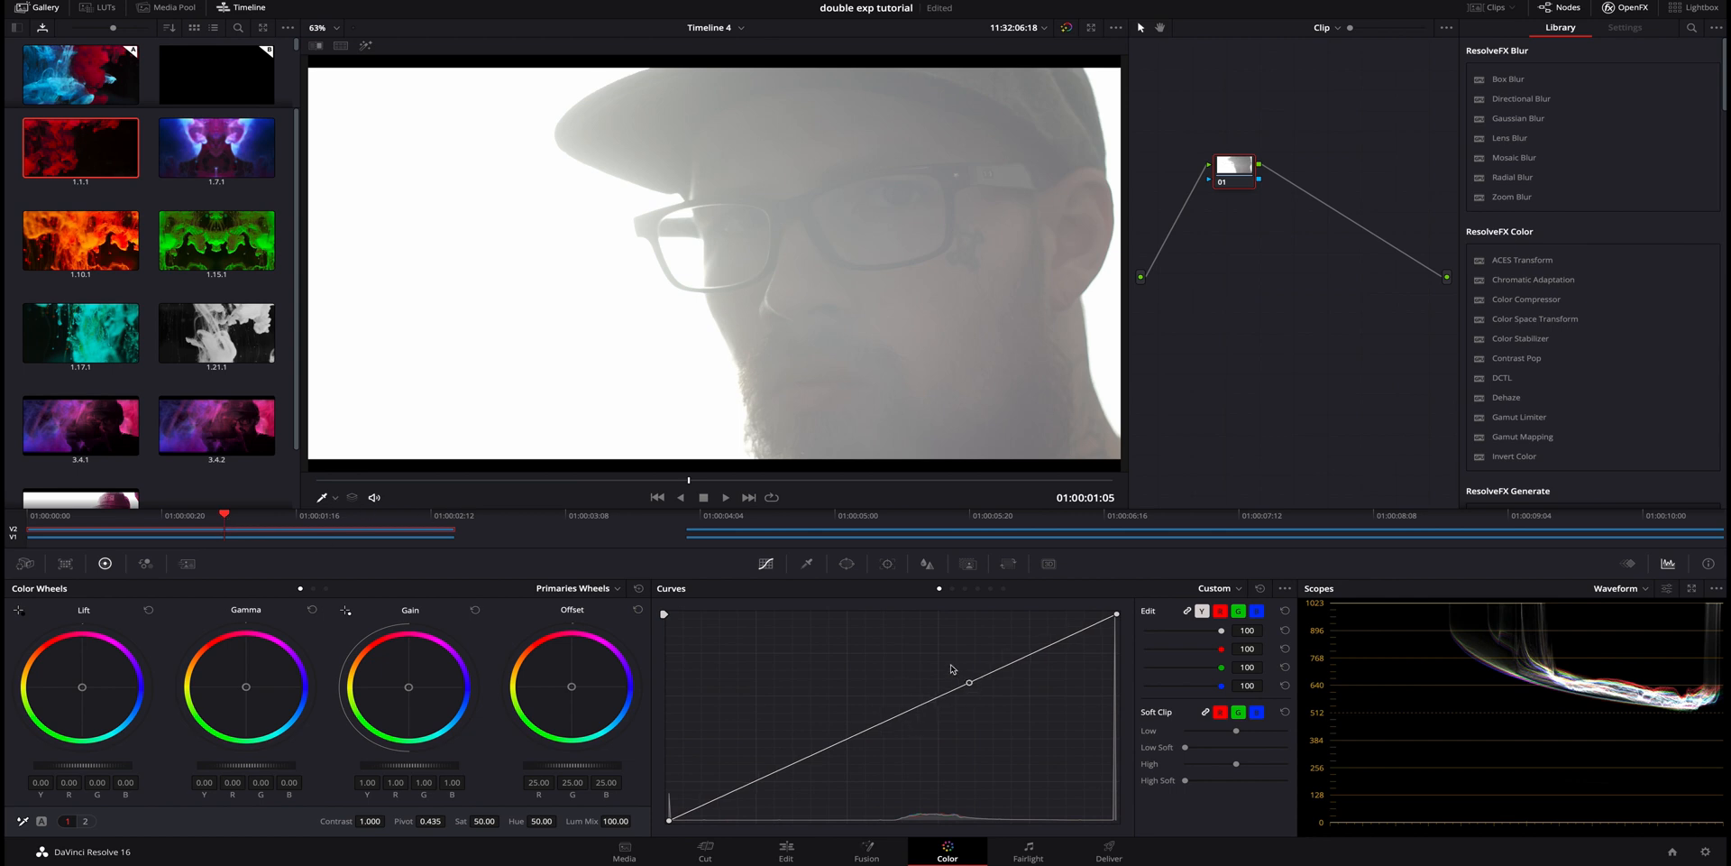
left_click_drag(969, 683, 946, 666)
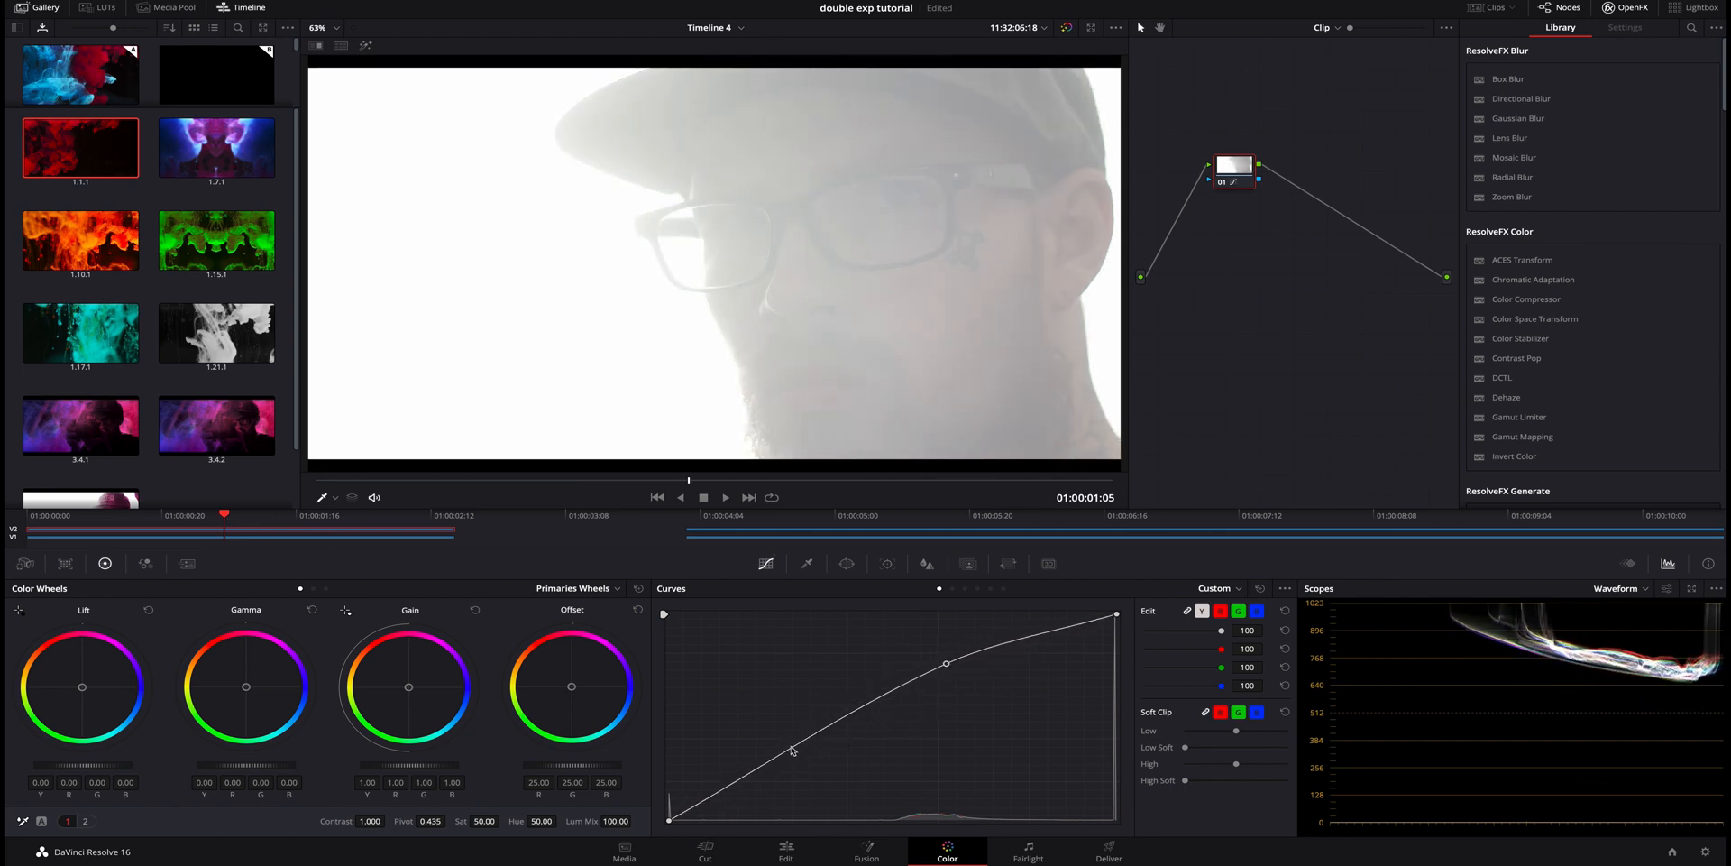
left_click_drag(788, 751, 893, 809)
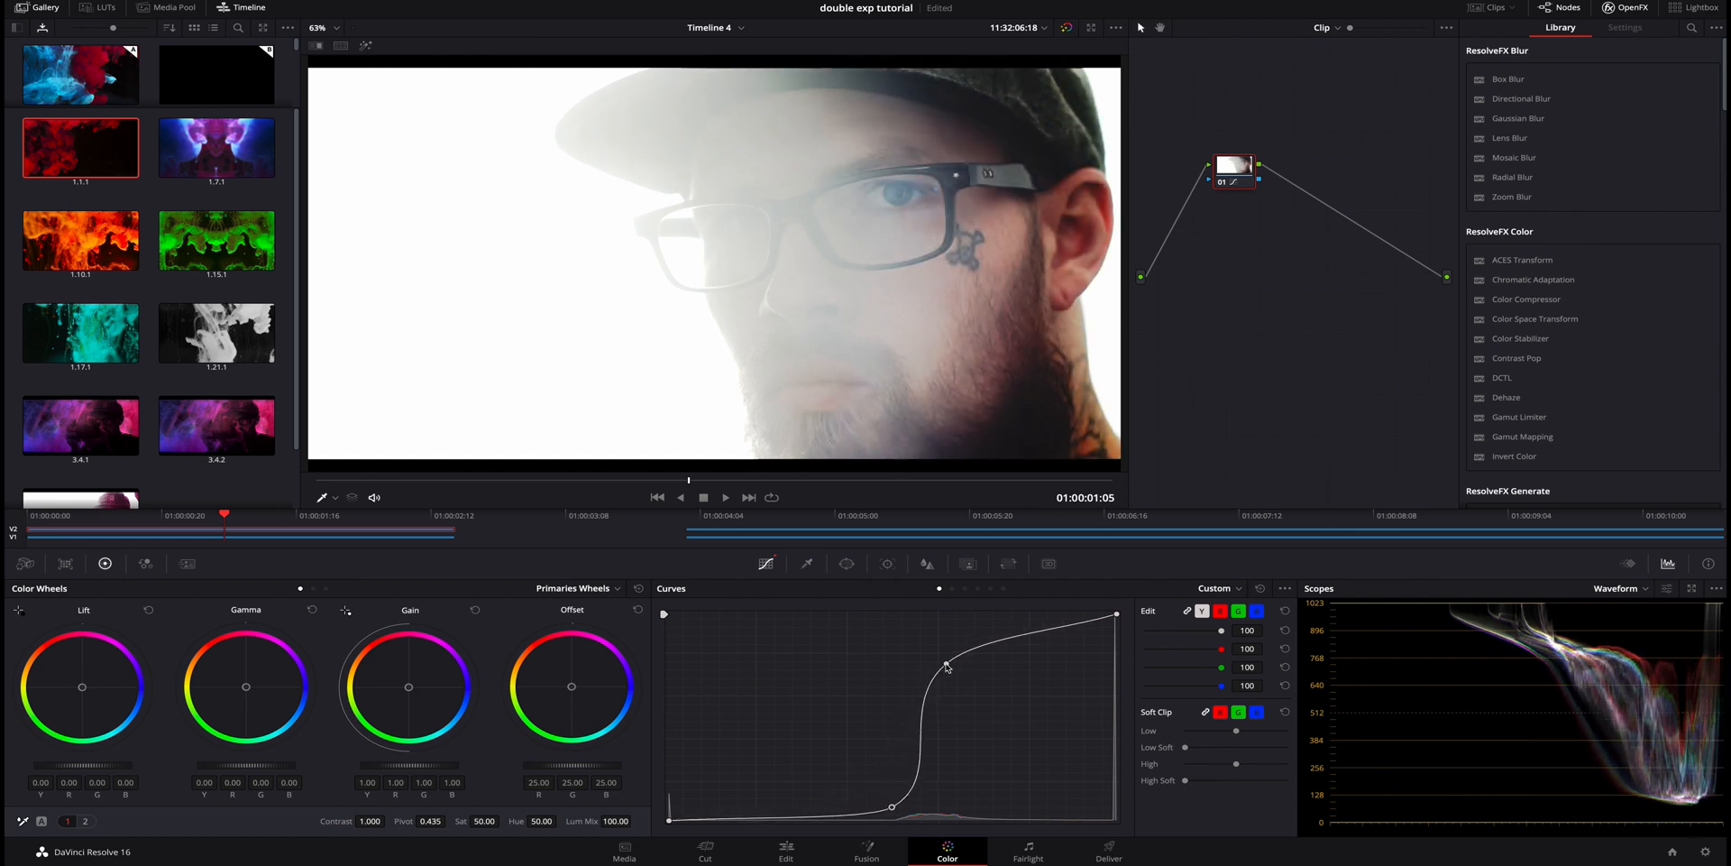
left_click_drag(946, 665, 961, 651)
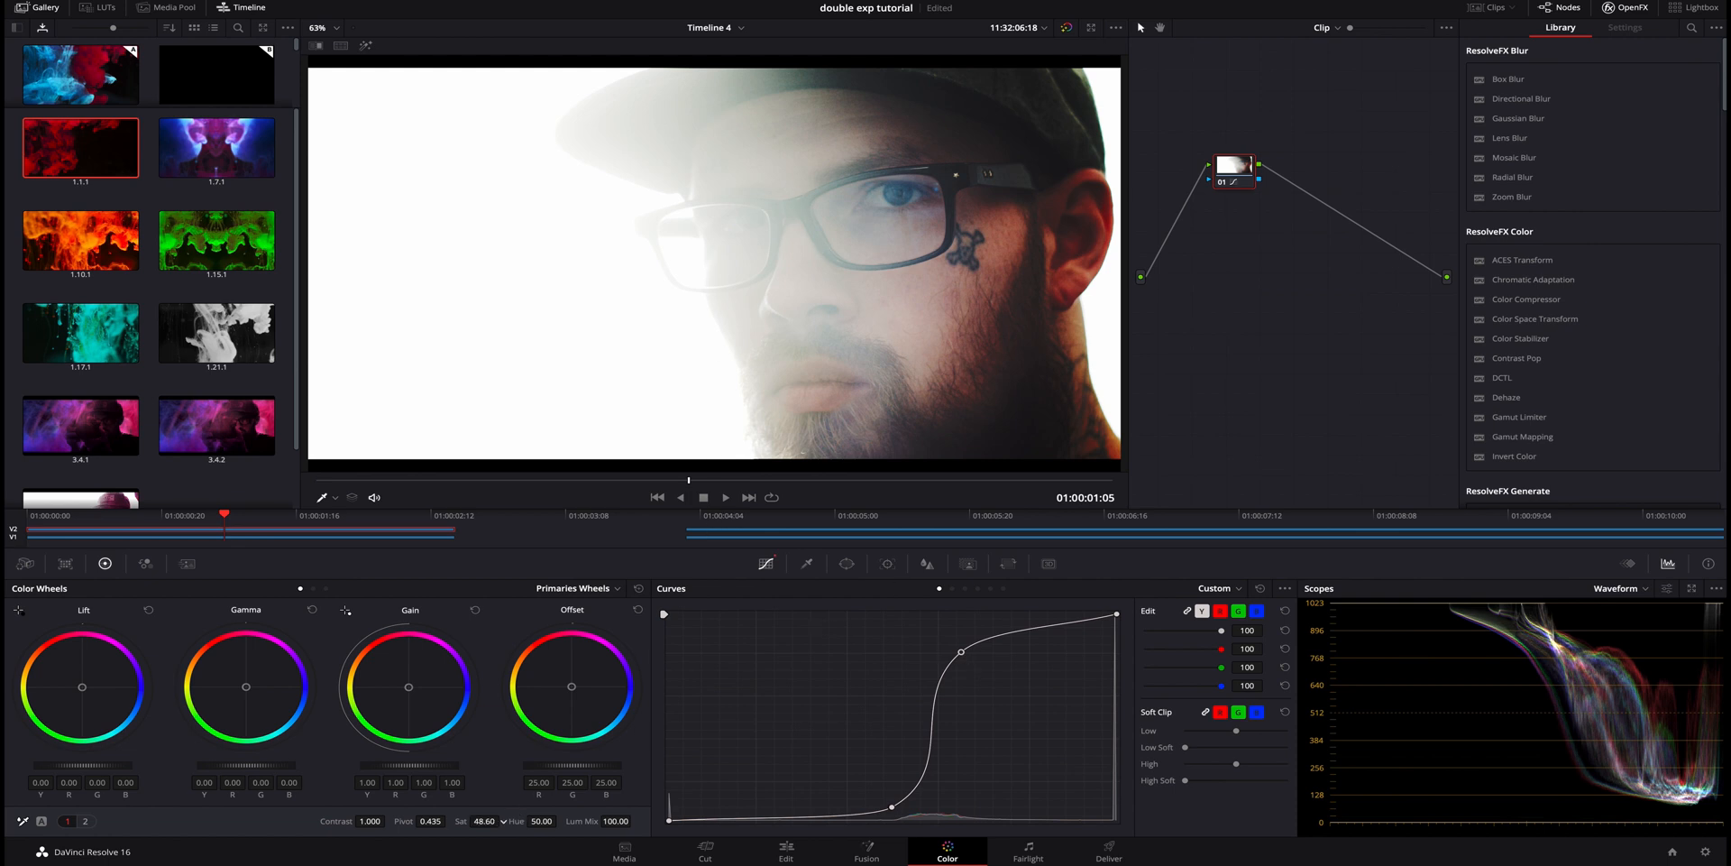
- Set the first portrait clip's saturation to 39.40 and contrast to 1.056, and raise the curve's black point
left_click_drag(504, 821, 498, 821)
left_click_drag(370, 820, 392, 821)
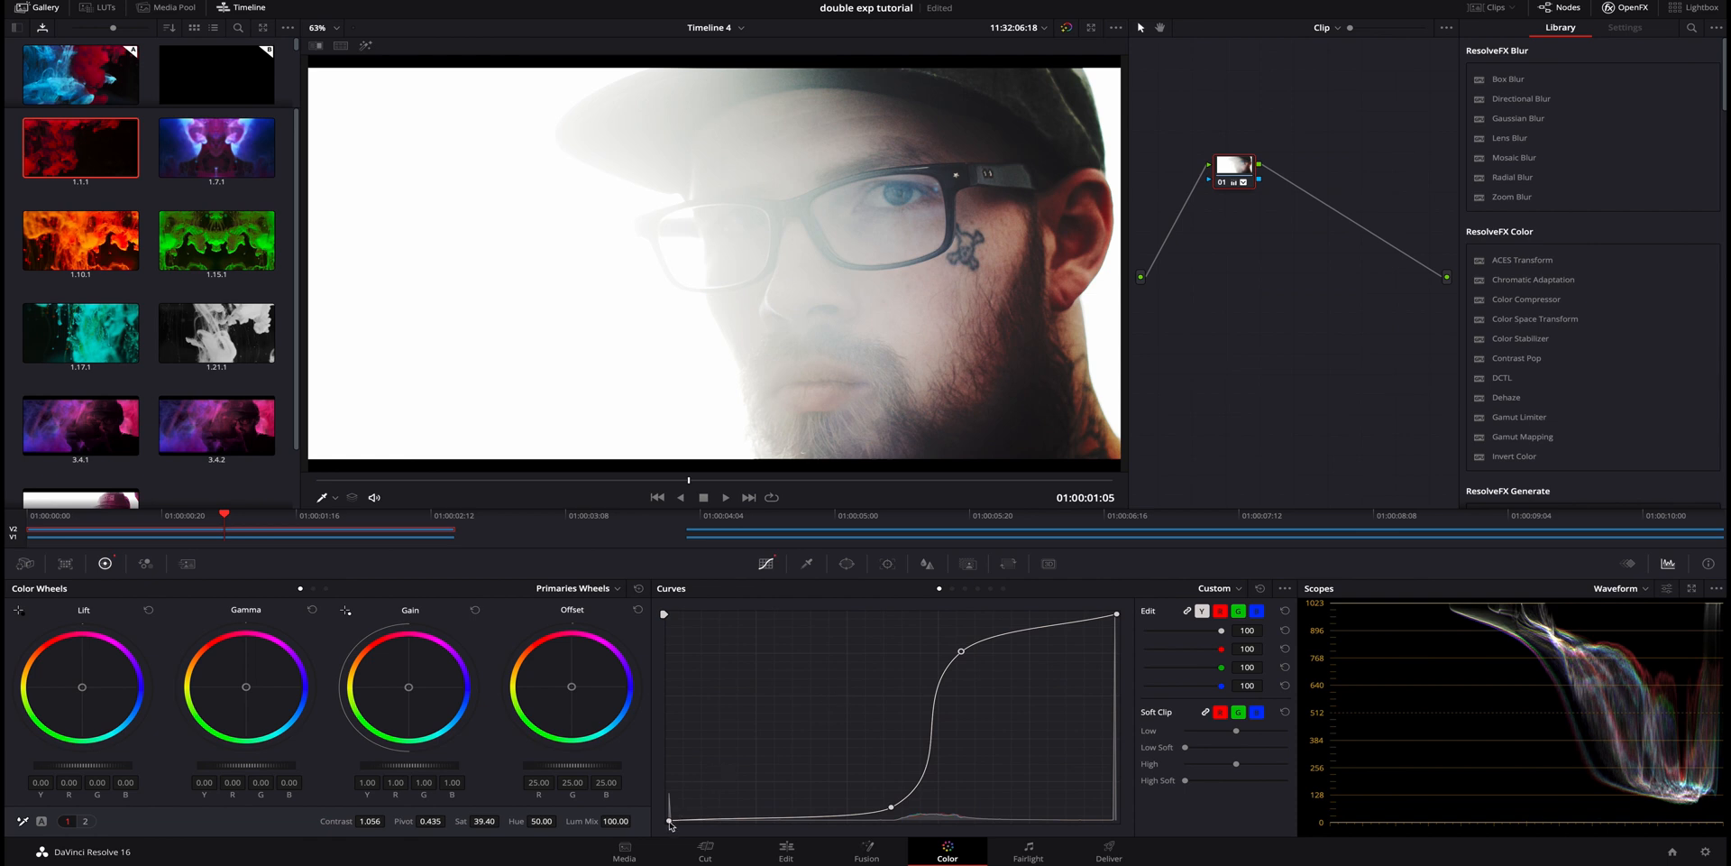
left_click_drag(669, 822, 668, 796)
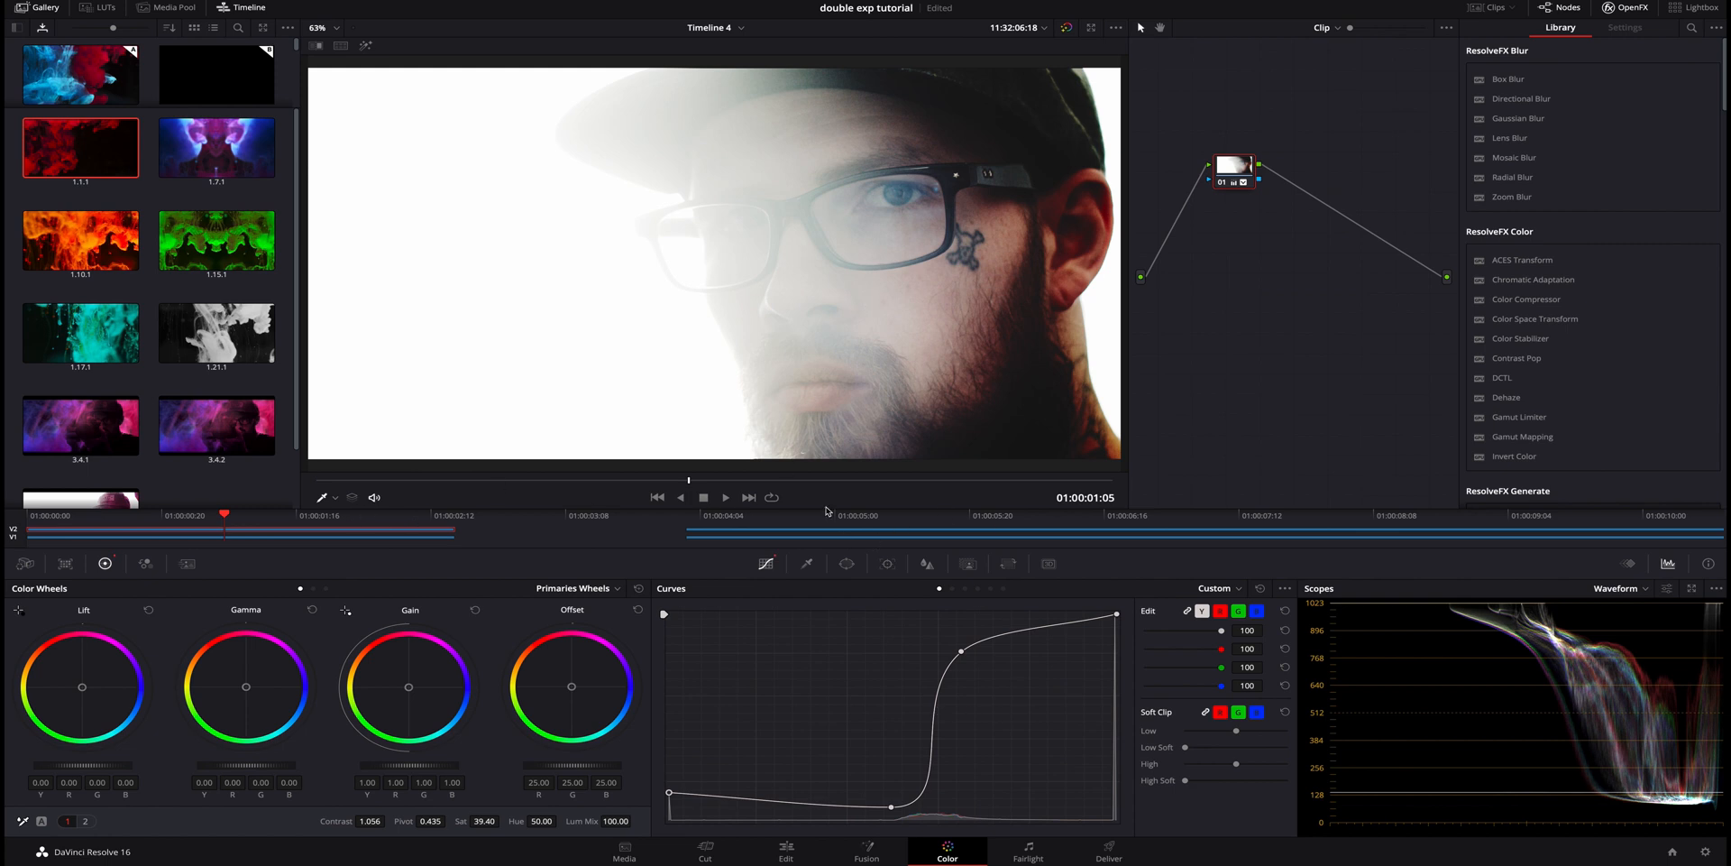
- Return to editing and set the first portrait clip's composite mode to Hardlight over the blue ink footage
left_click(785, 850)
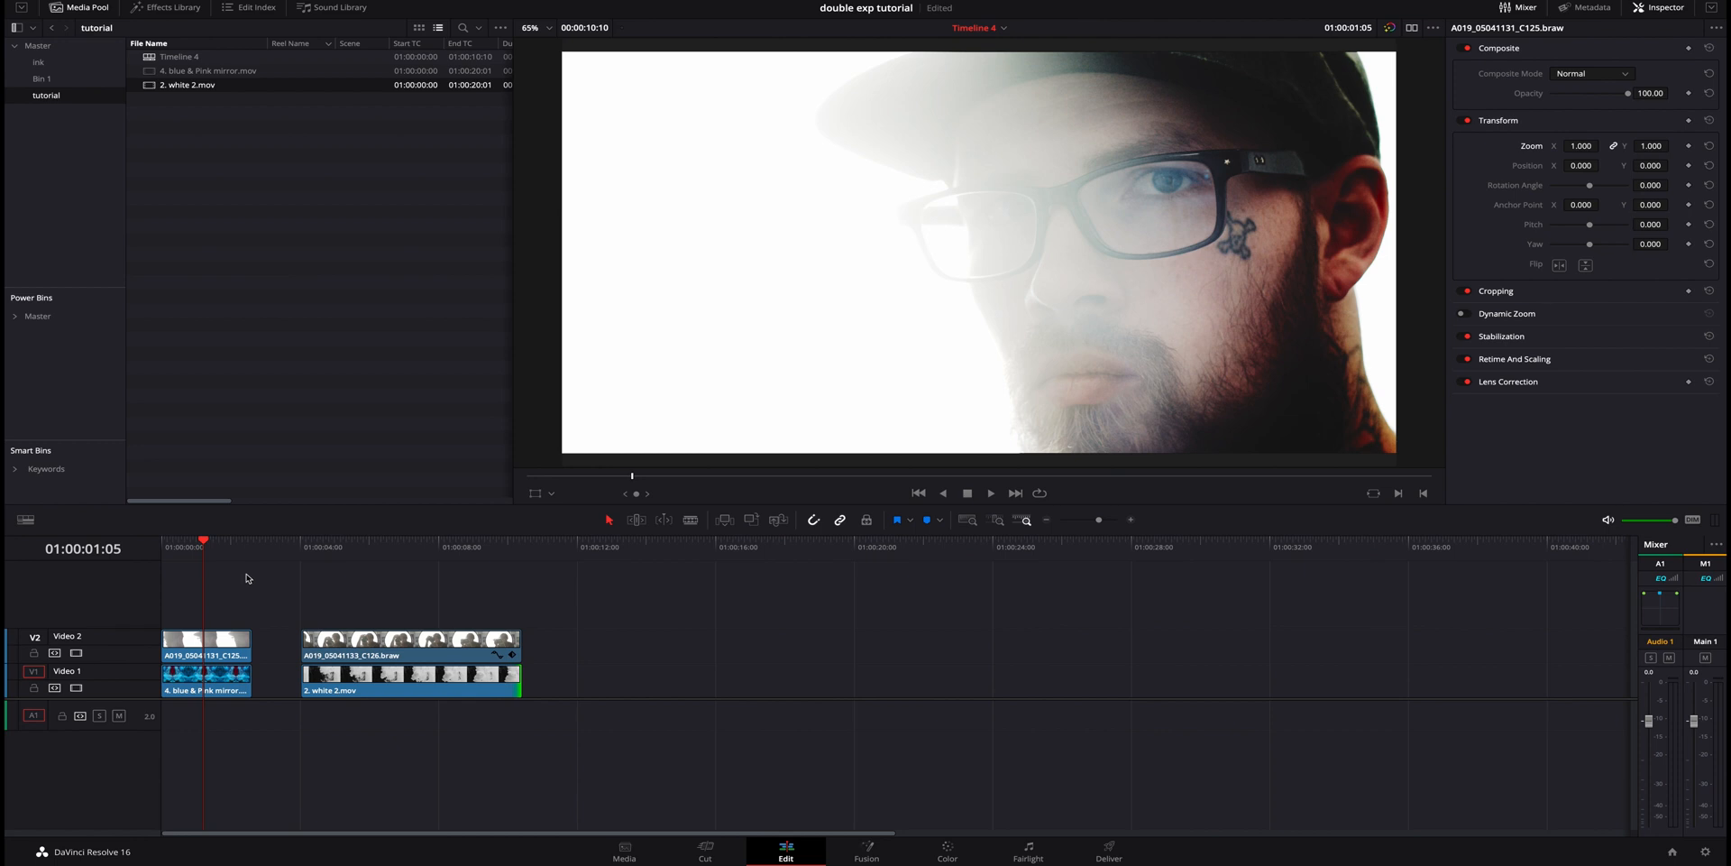
left_click(212, 640)
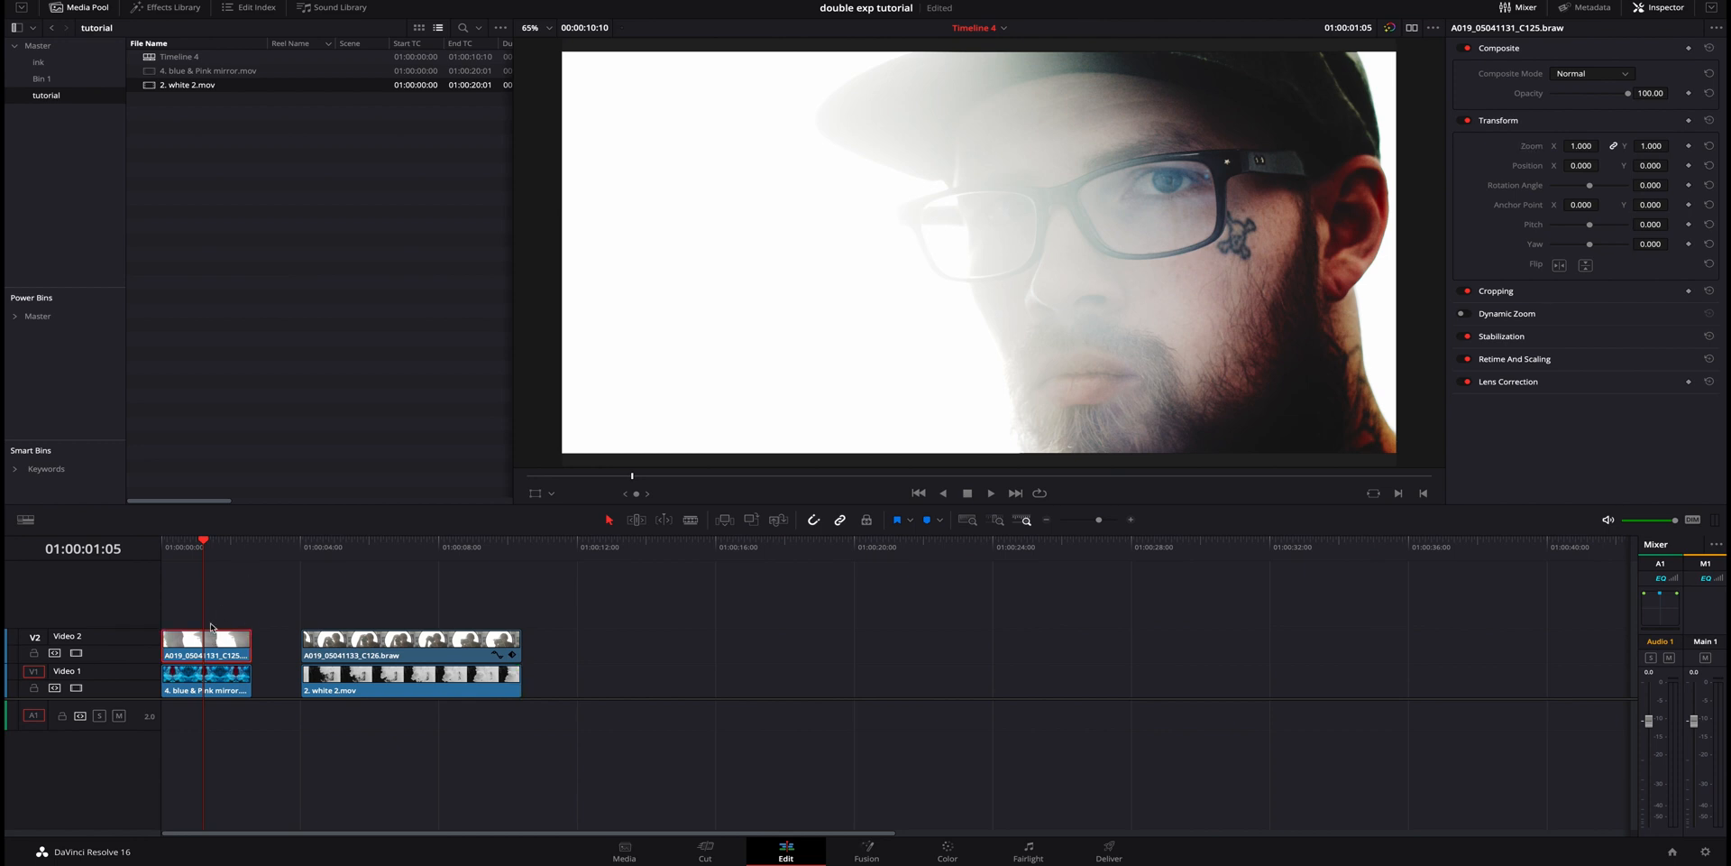
left_click(1592, 73)
left_click(1575, 185)
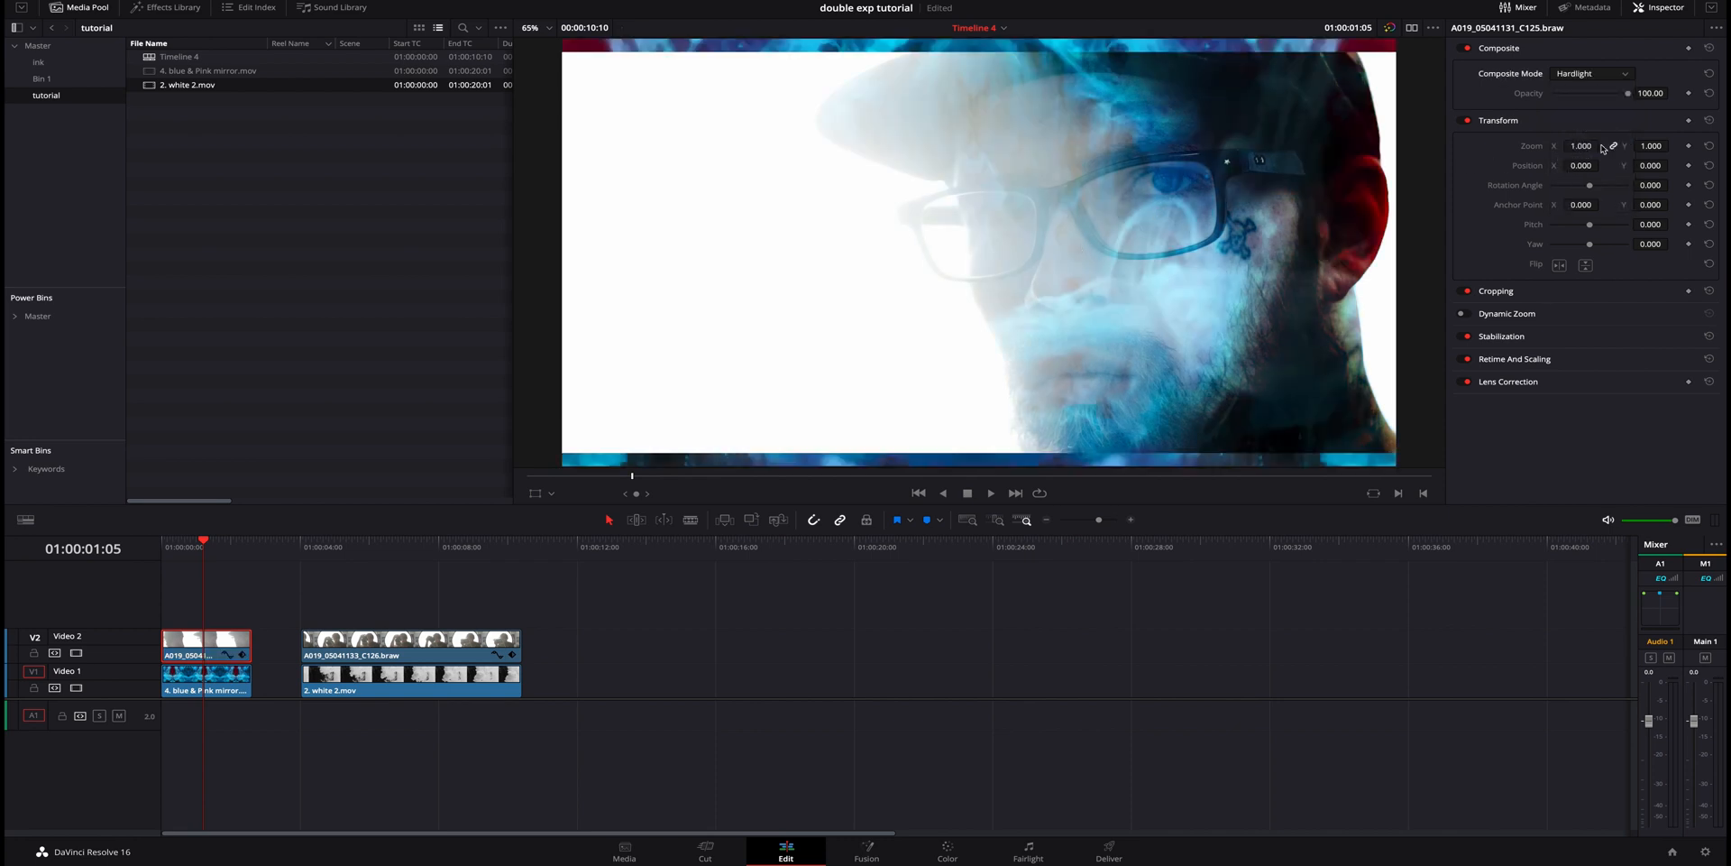
- Enlarge the first portrait clip to a zoom of 1.090 so it fills the frame, and play the blend from the start
left_click_drag(1582, 147, 1660, 146)
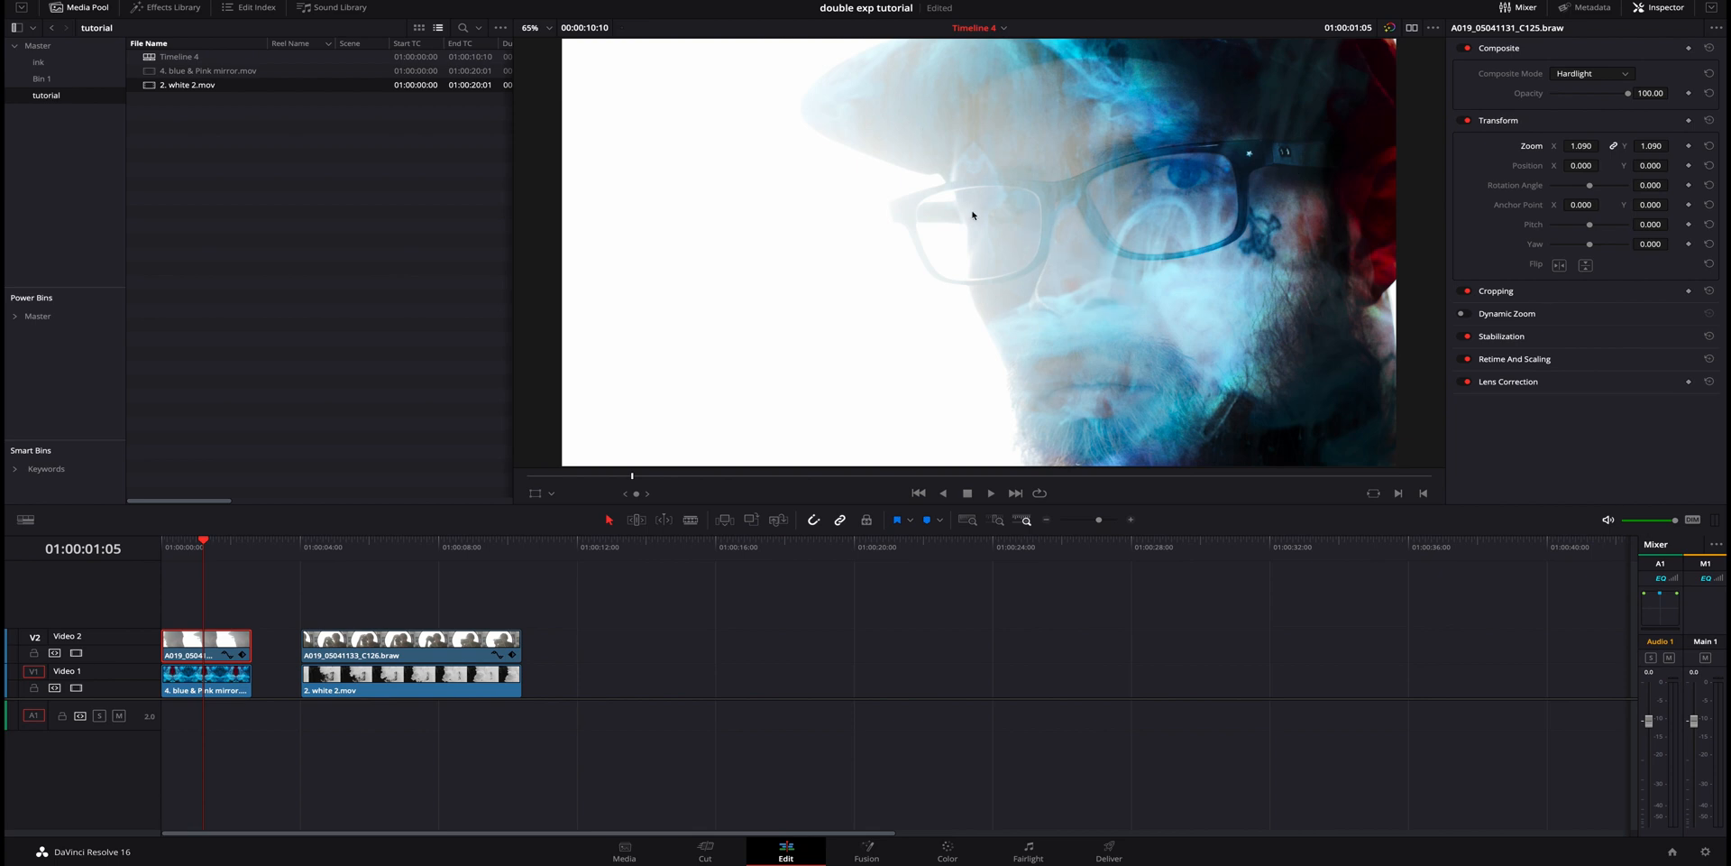
left_click_drag(214, 552, 150, 554)
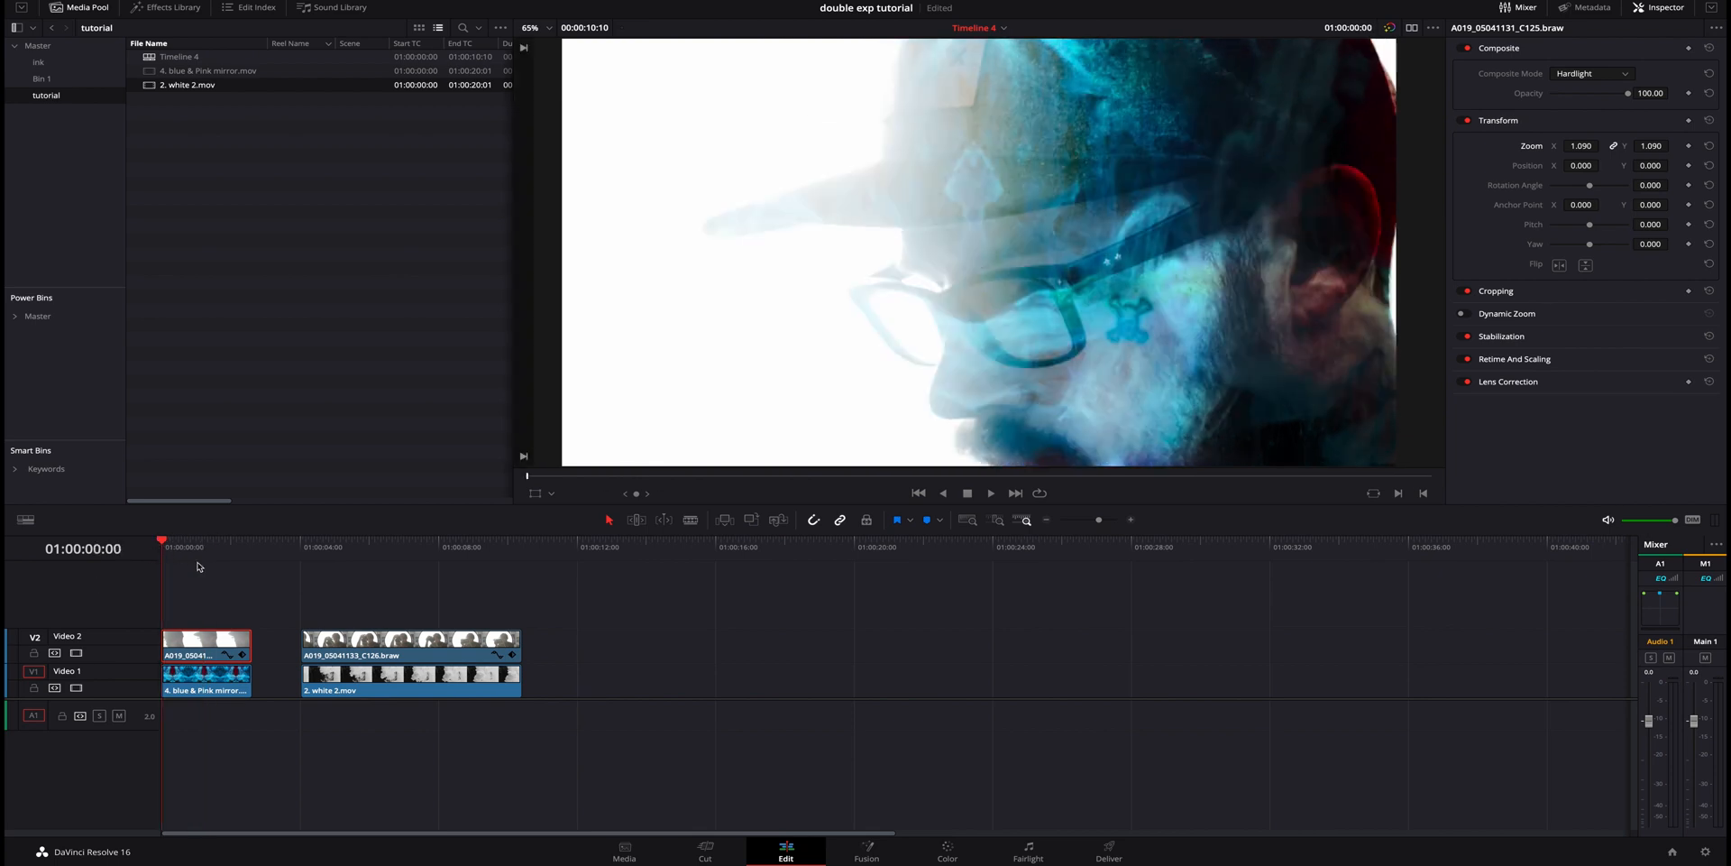
key("space")
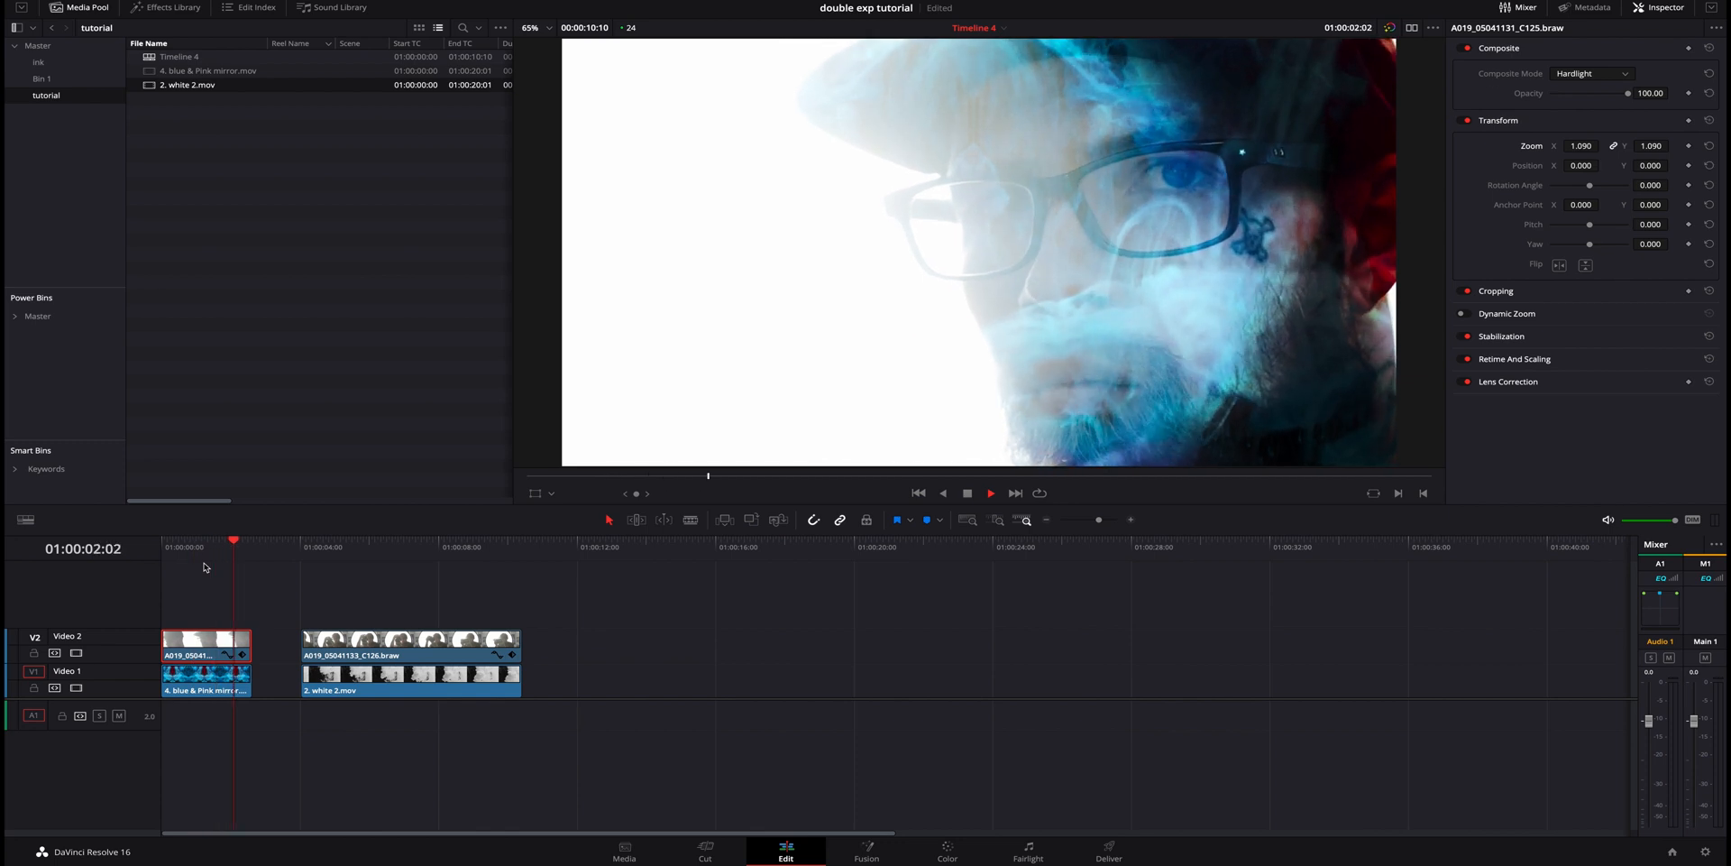
left_click(207, 549)
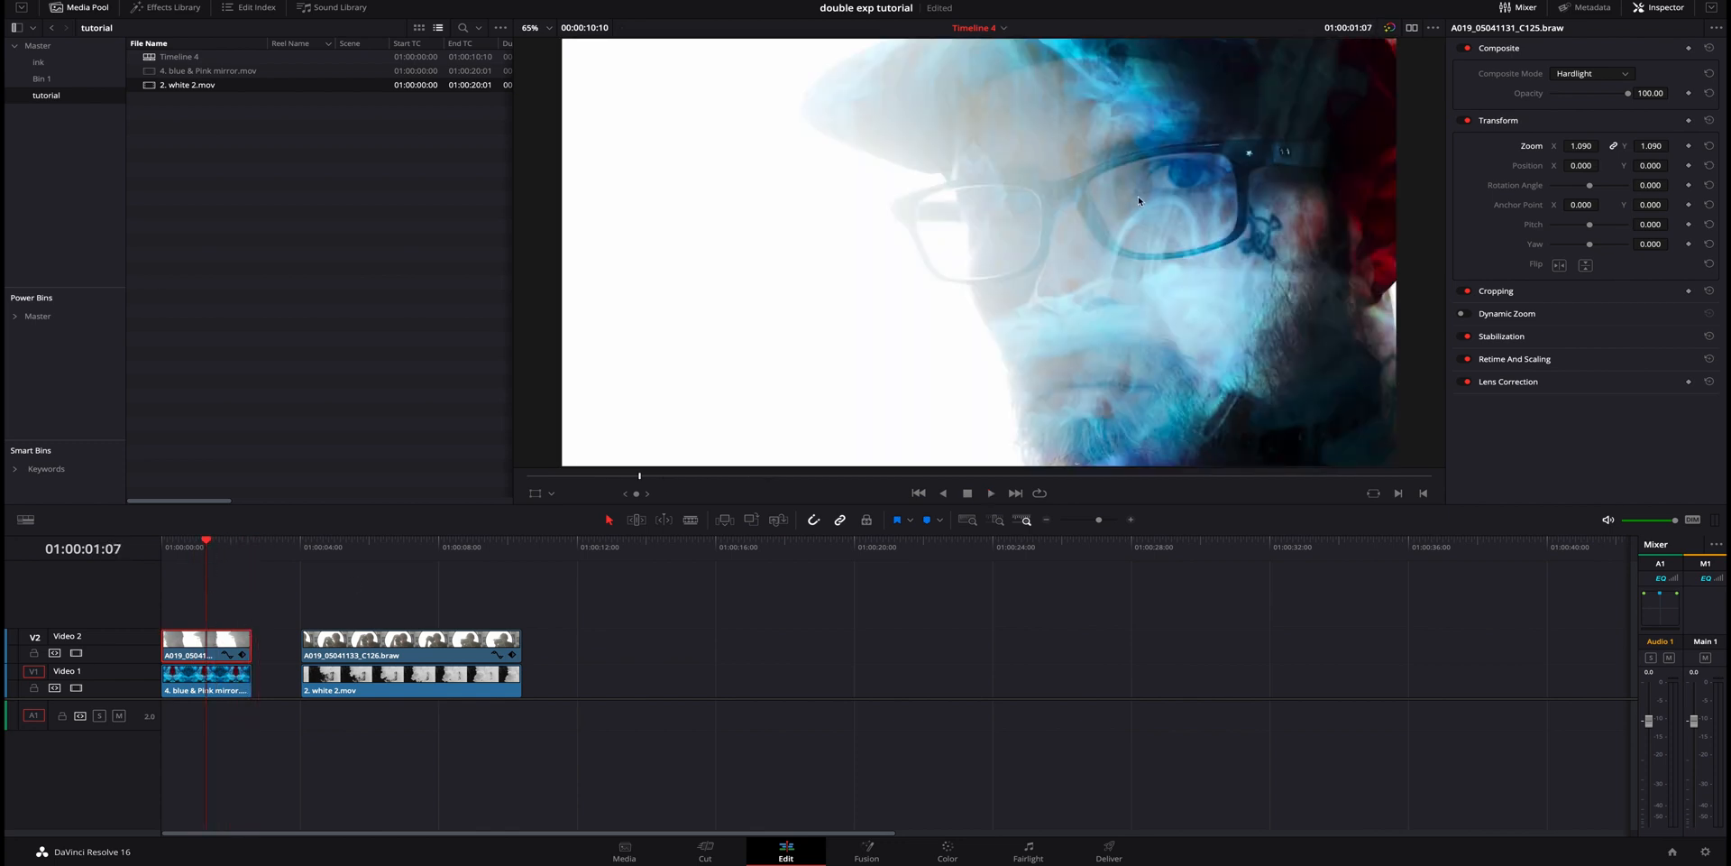
- Refine the first portrait clip's curve by shifting its shadow and highlight points and slightly lowering the white point, and replay the graded blend
left_click(949, 851)
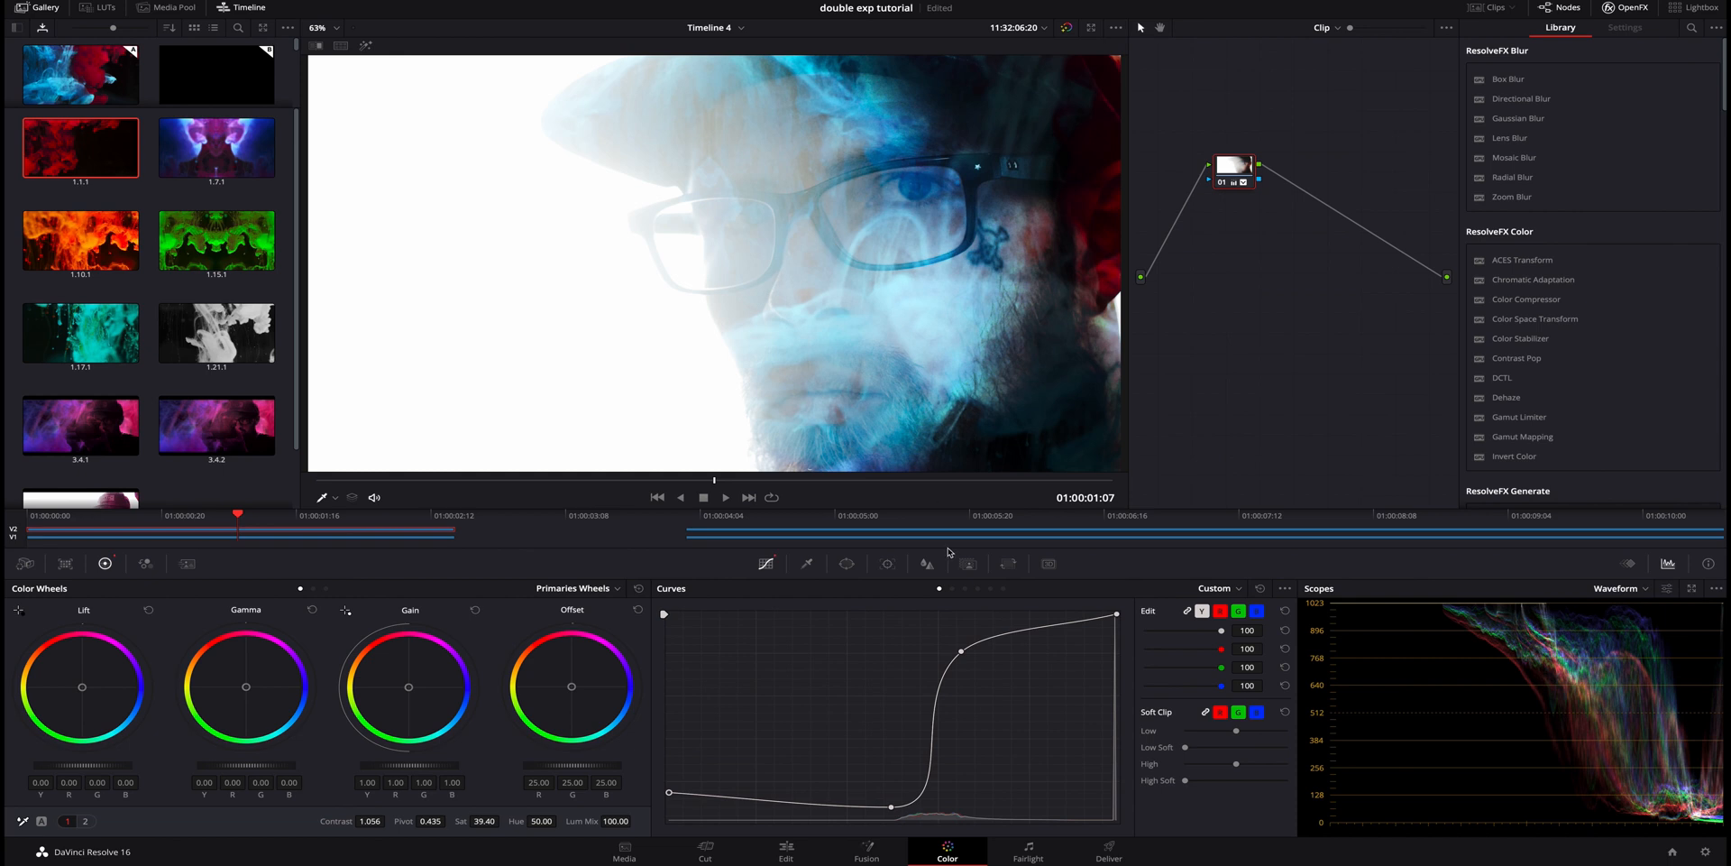
mouse_move(964, 659)
left_mouse_down()
mouse_move(983, 664)
mouse_move(969, 648)
left_mouse_up()
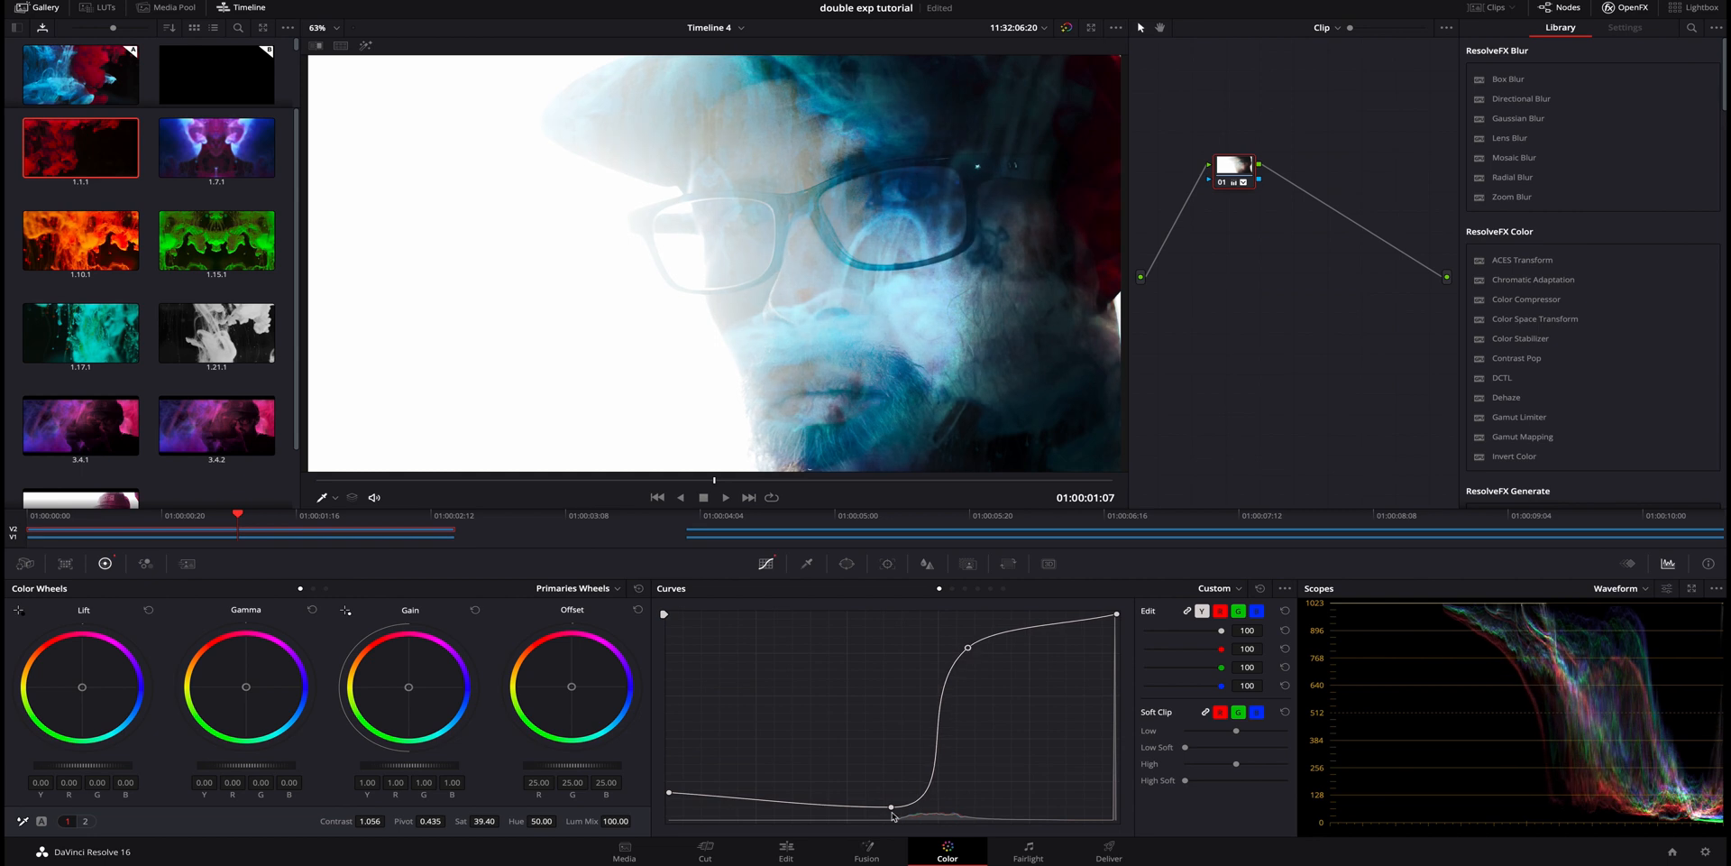
left_click_drag(891, 808, 884, 803)
left_click_drag(873, 797, 874, 801)
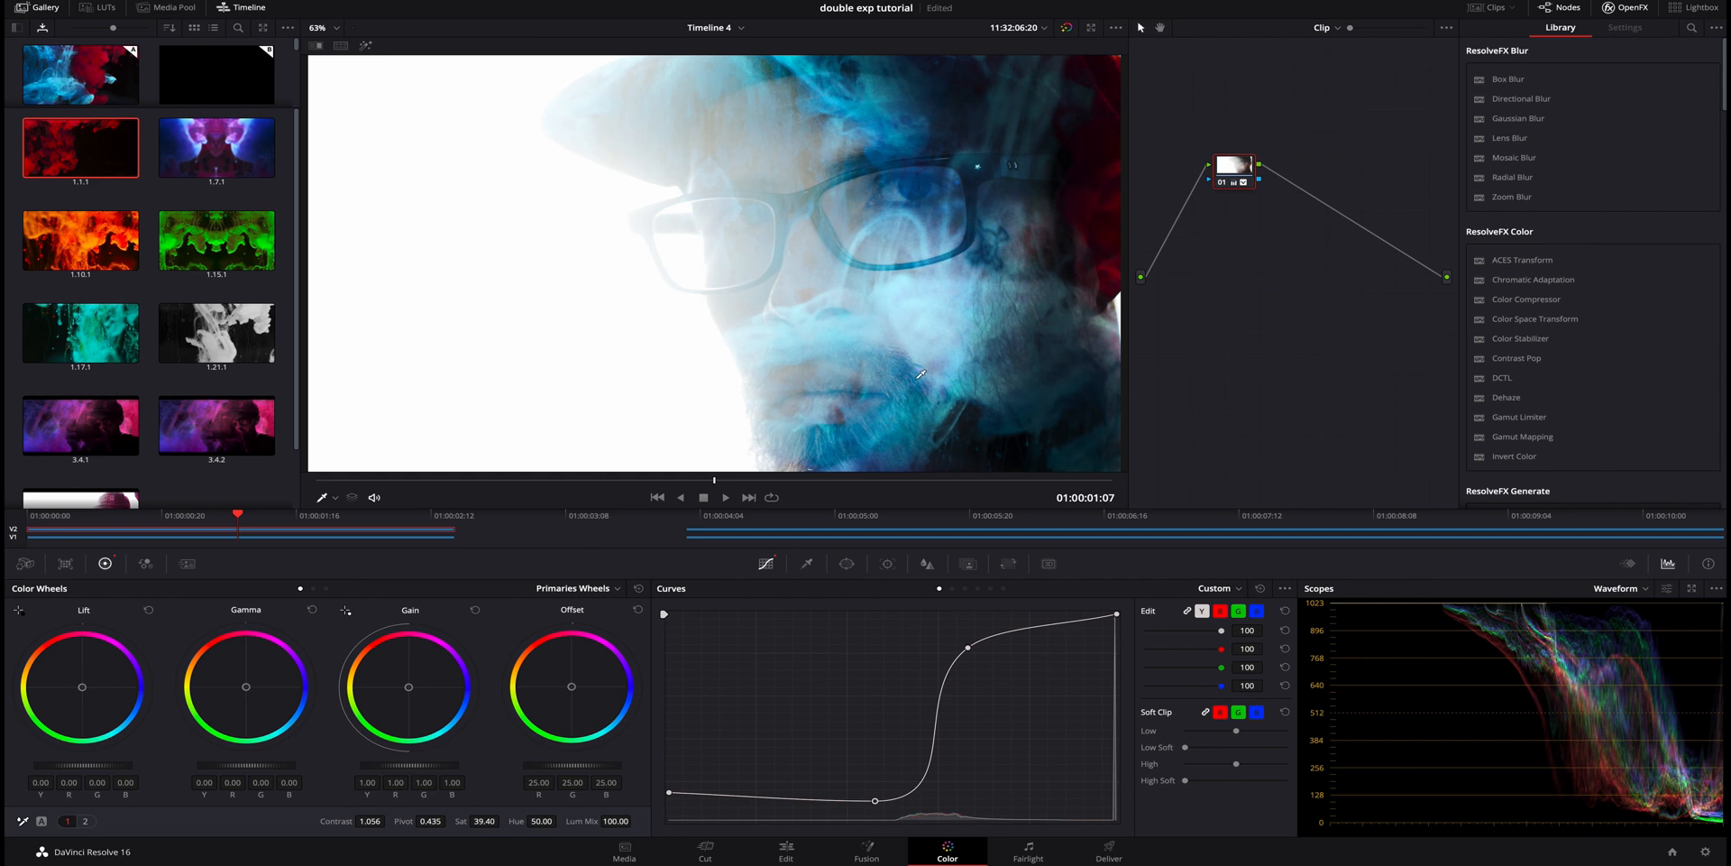
left_click_drag(1118, 616, 1121, 622)
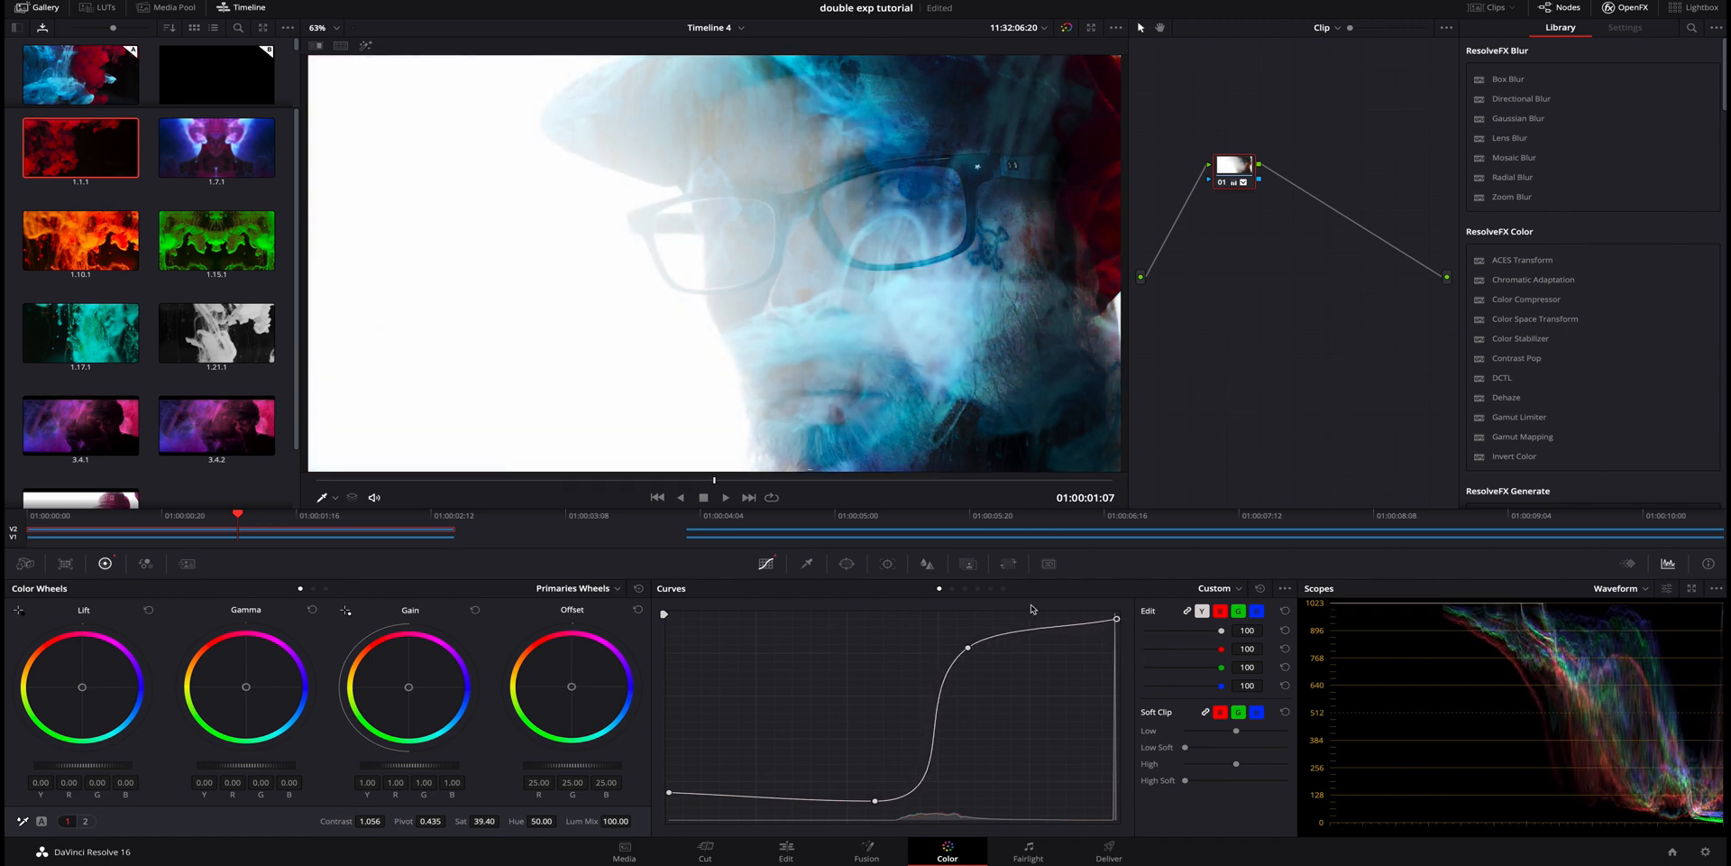
left_click(785, 852)
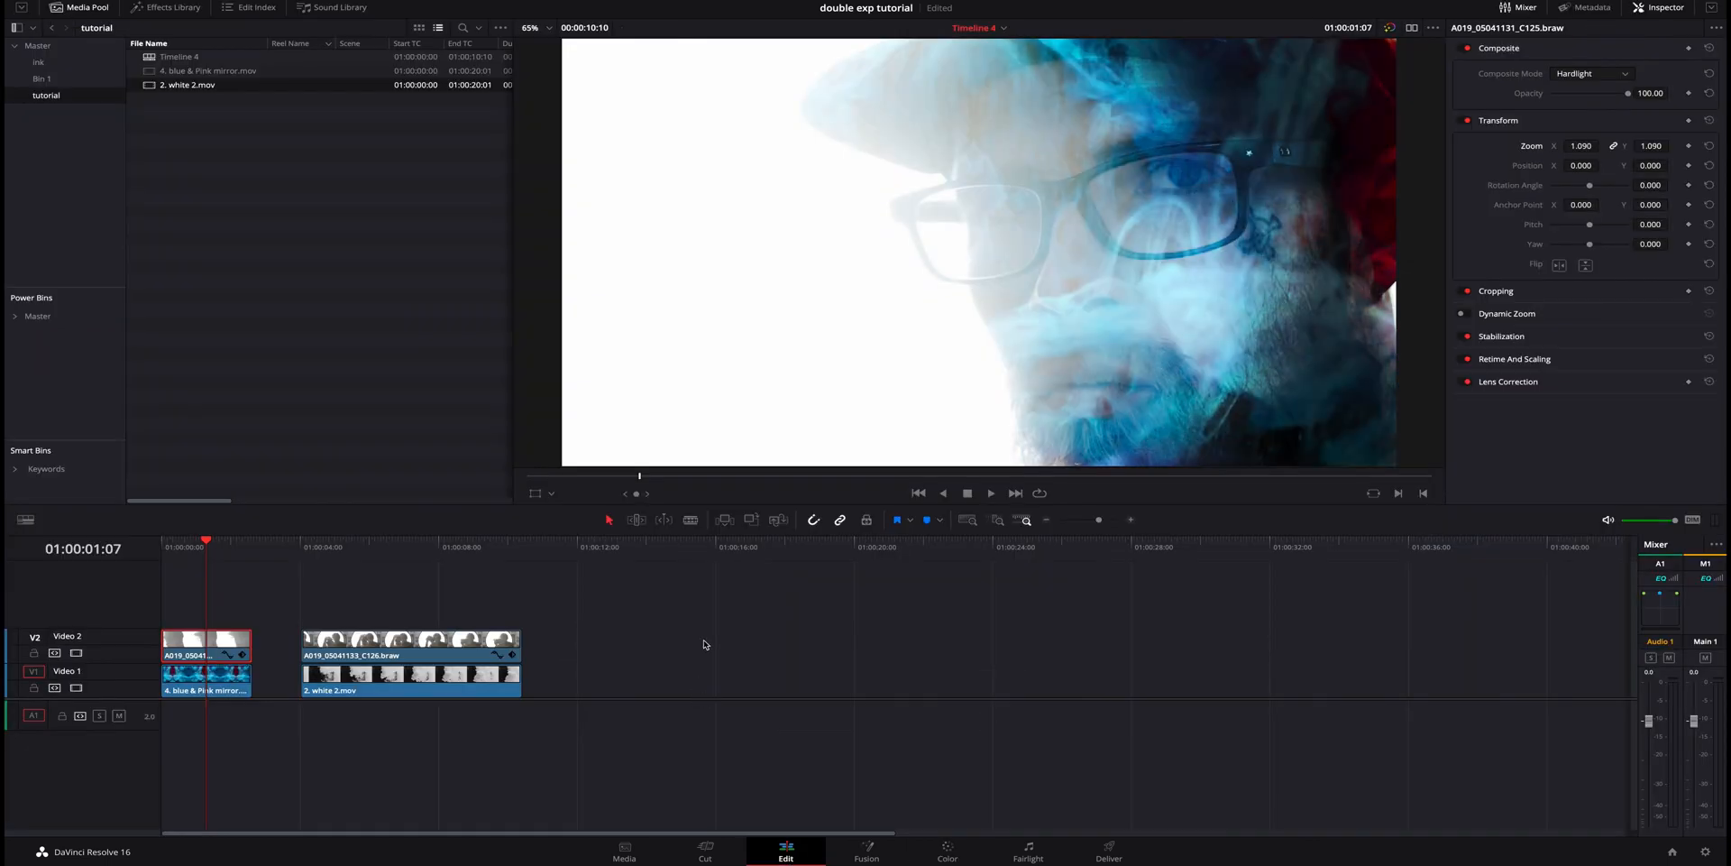
left_click_drag(206, 546, 161, 552)
key("space")
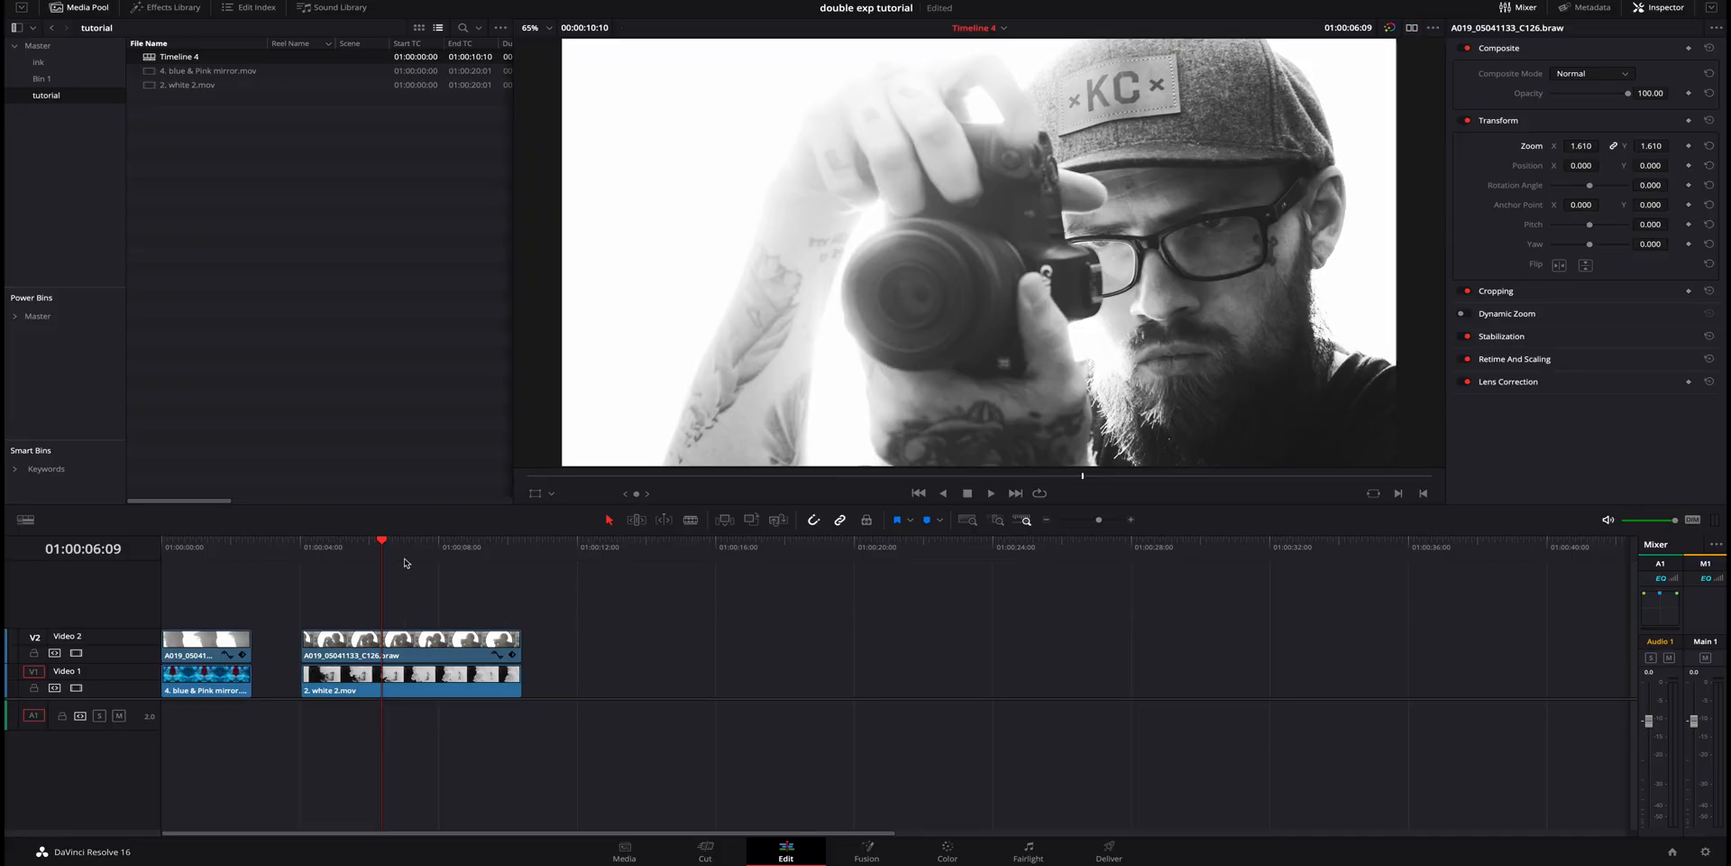
- Split the second portrait clip and its ink footage at 01:00:06:22, and set the portrait's first half to the Darken composite mode
left_click_drag(387, 550, 402, 550)
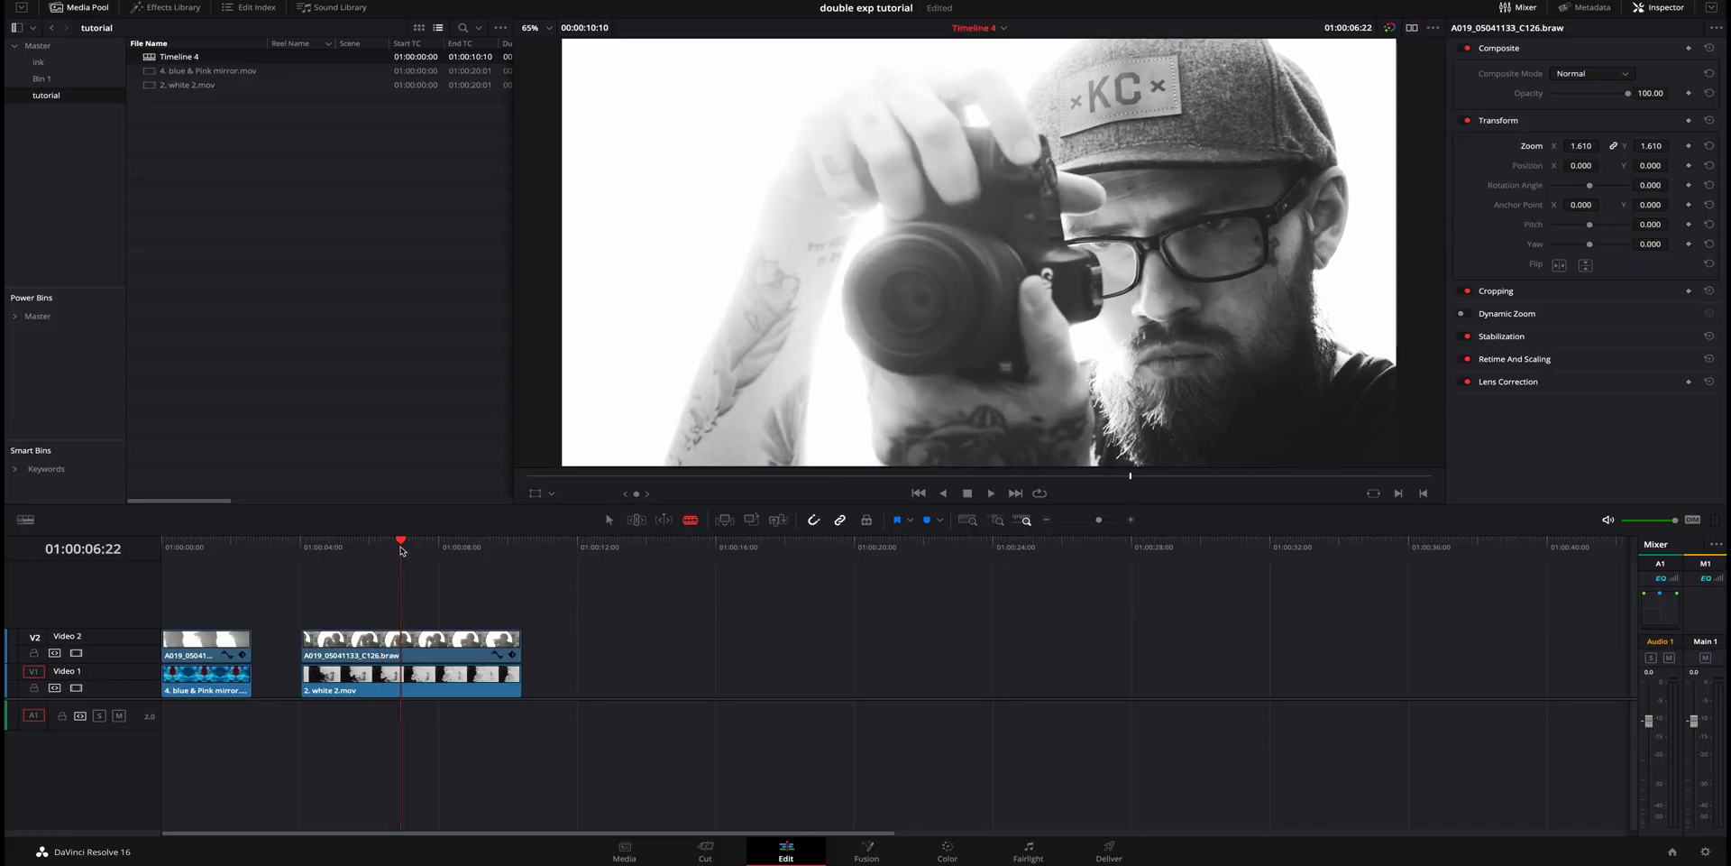
key("ctrl+b")
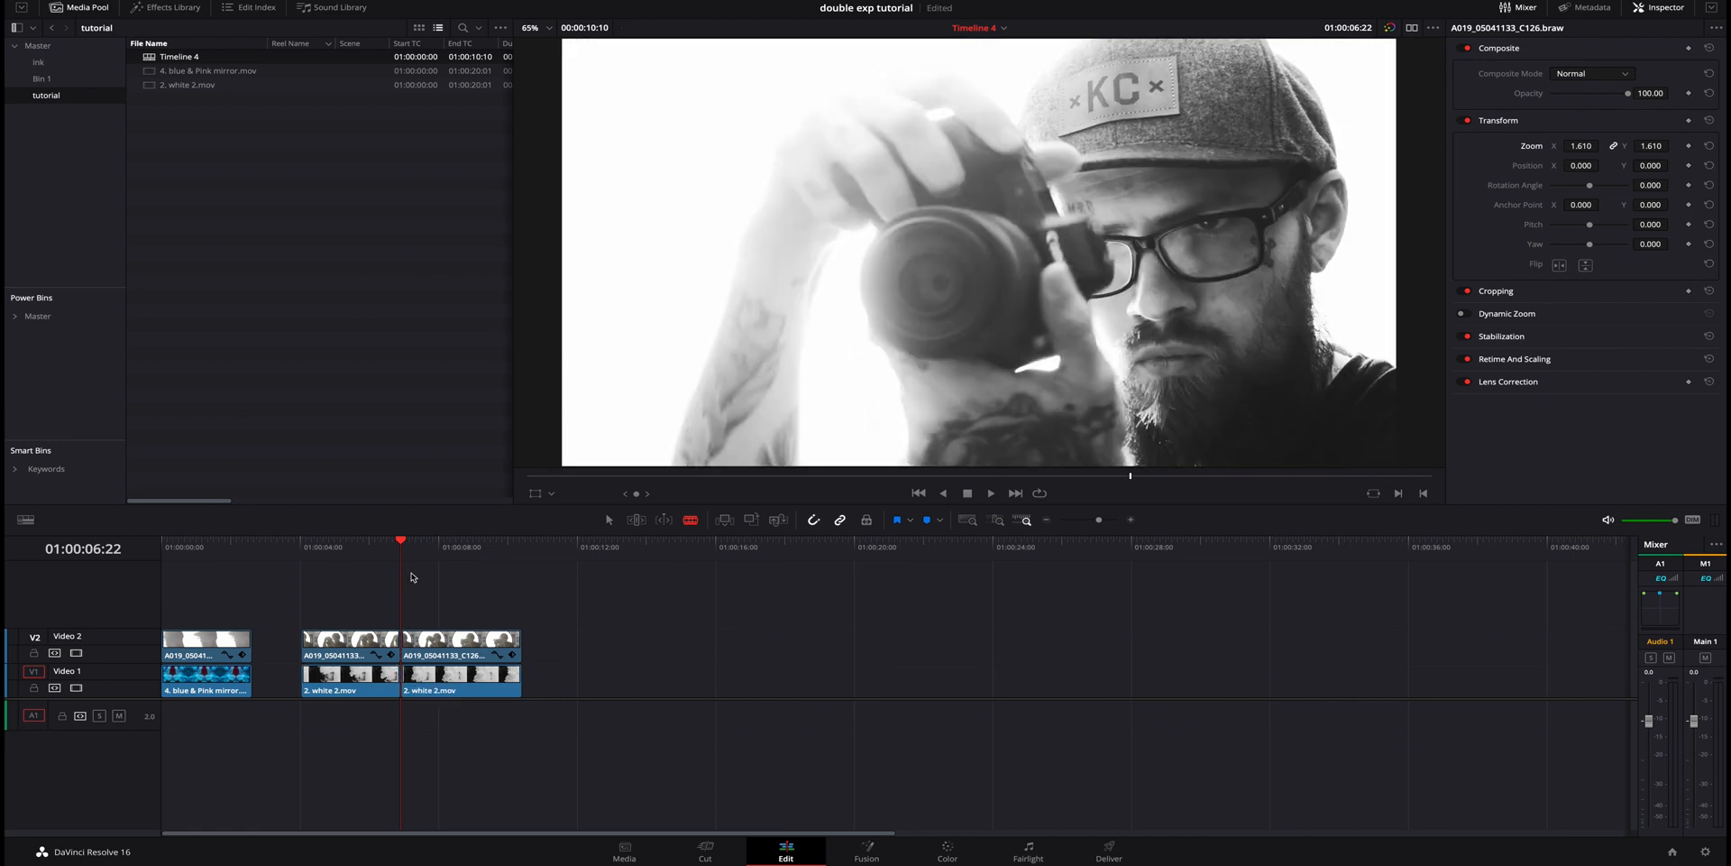
left_click(371, 547)
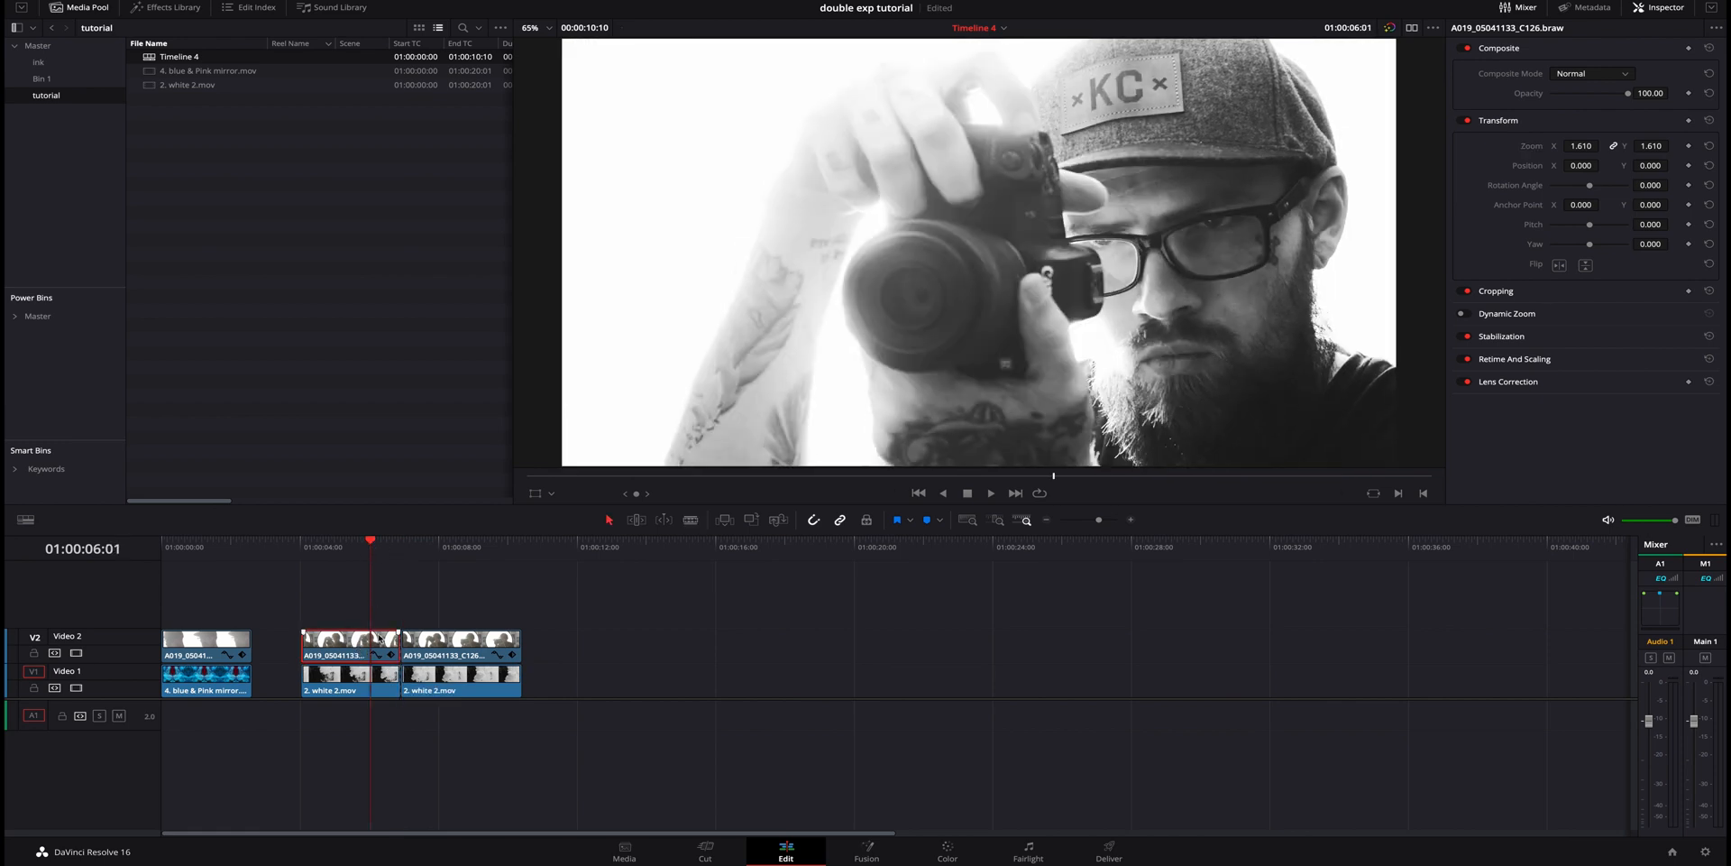
left_click(1619, 76)
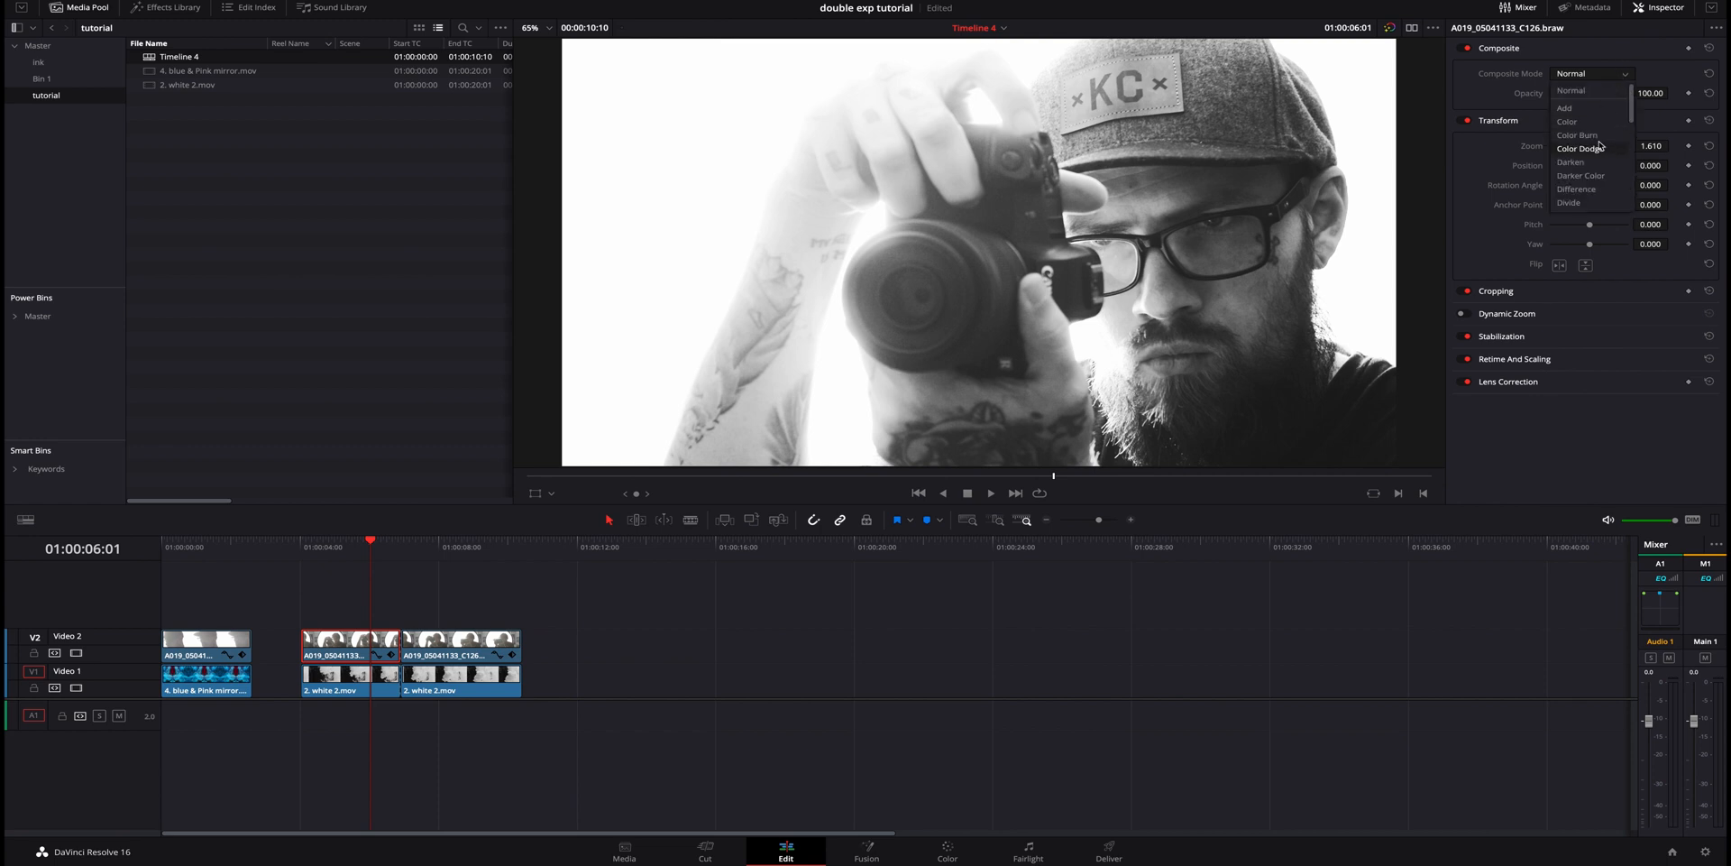
scroll(1597, 145, "down", 1)
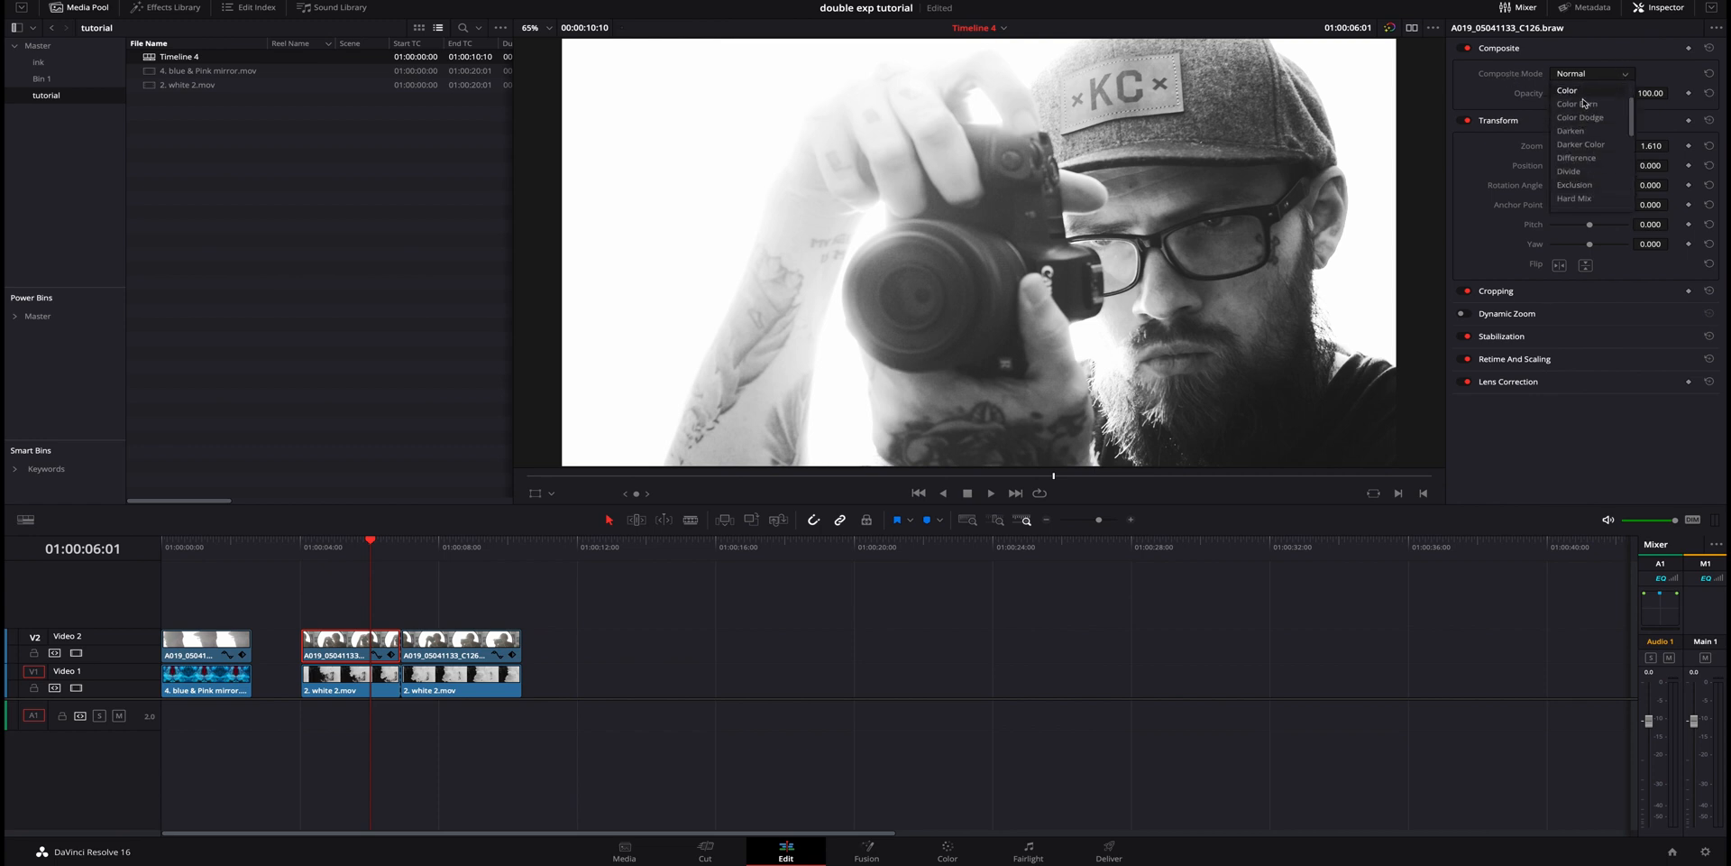
left_click(1573, 130)
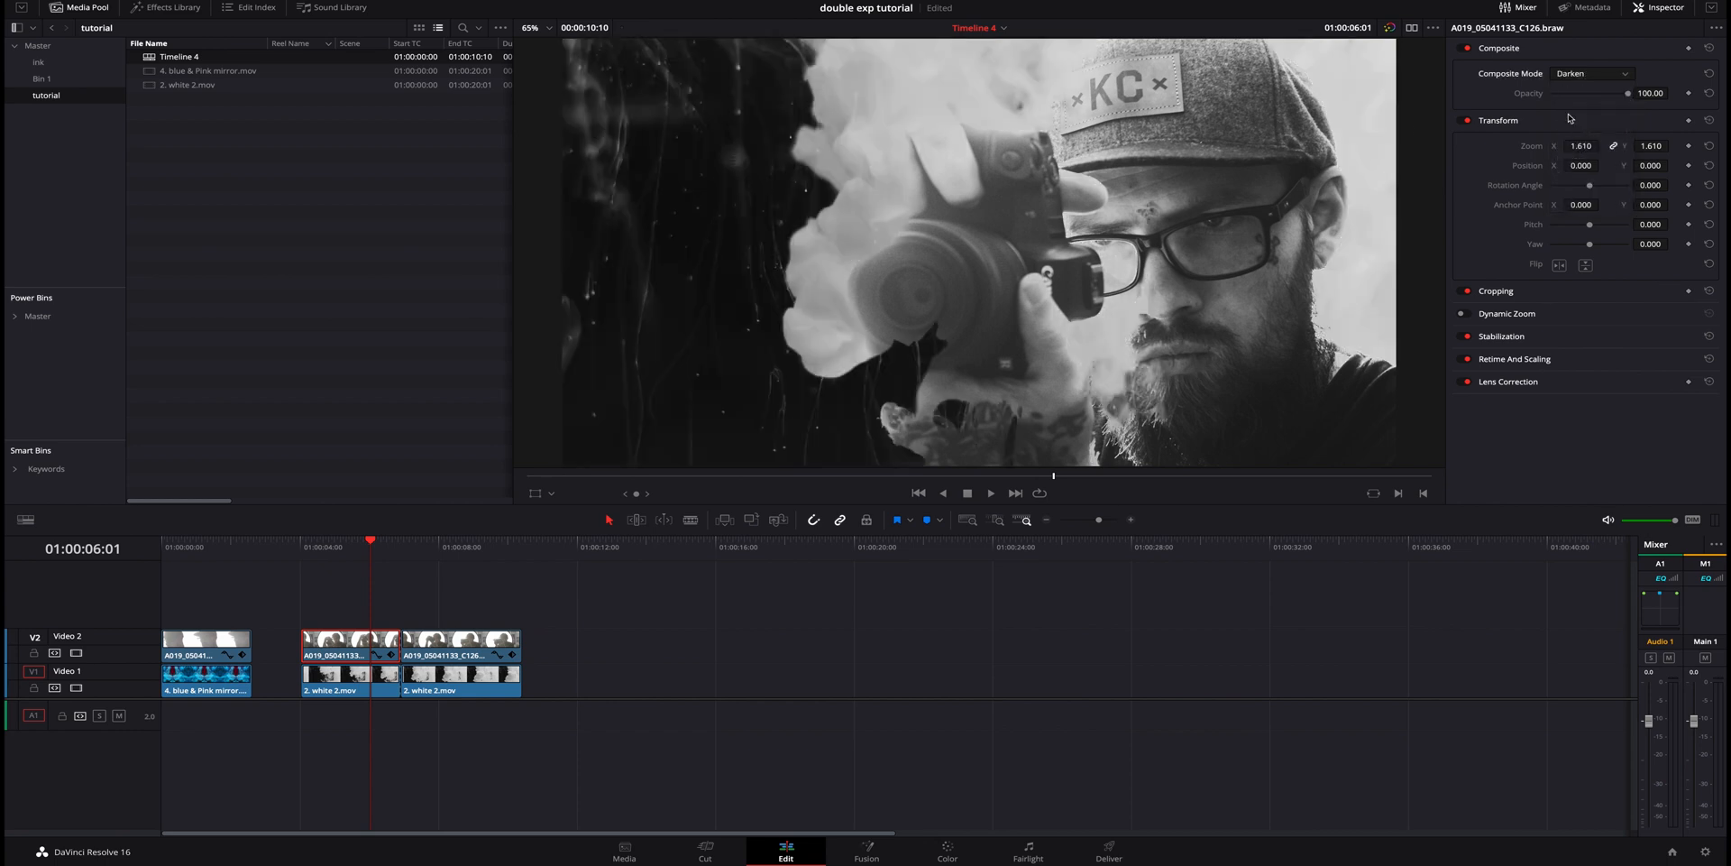
- Play back the first half of the second portrait clip twice from its beginning to review the Darken blend
left_click(307, 563)
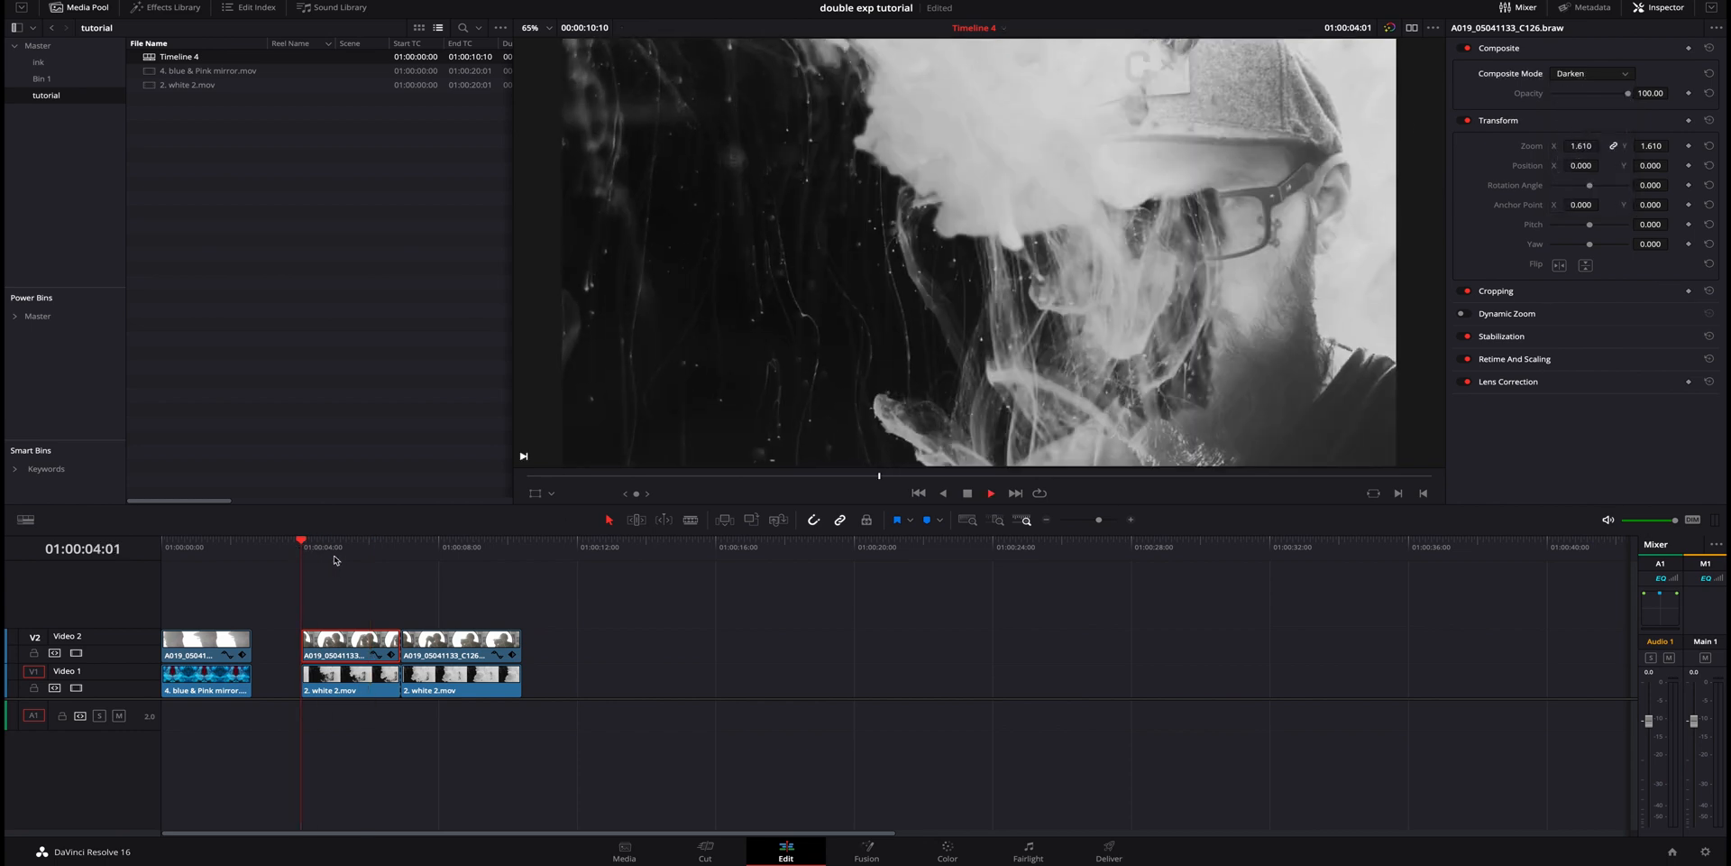
key("space")
key("space")
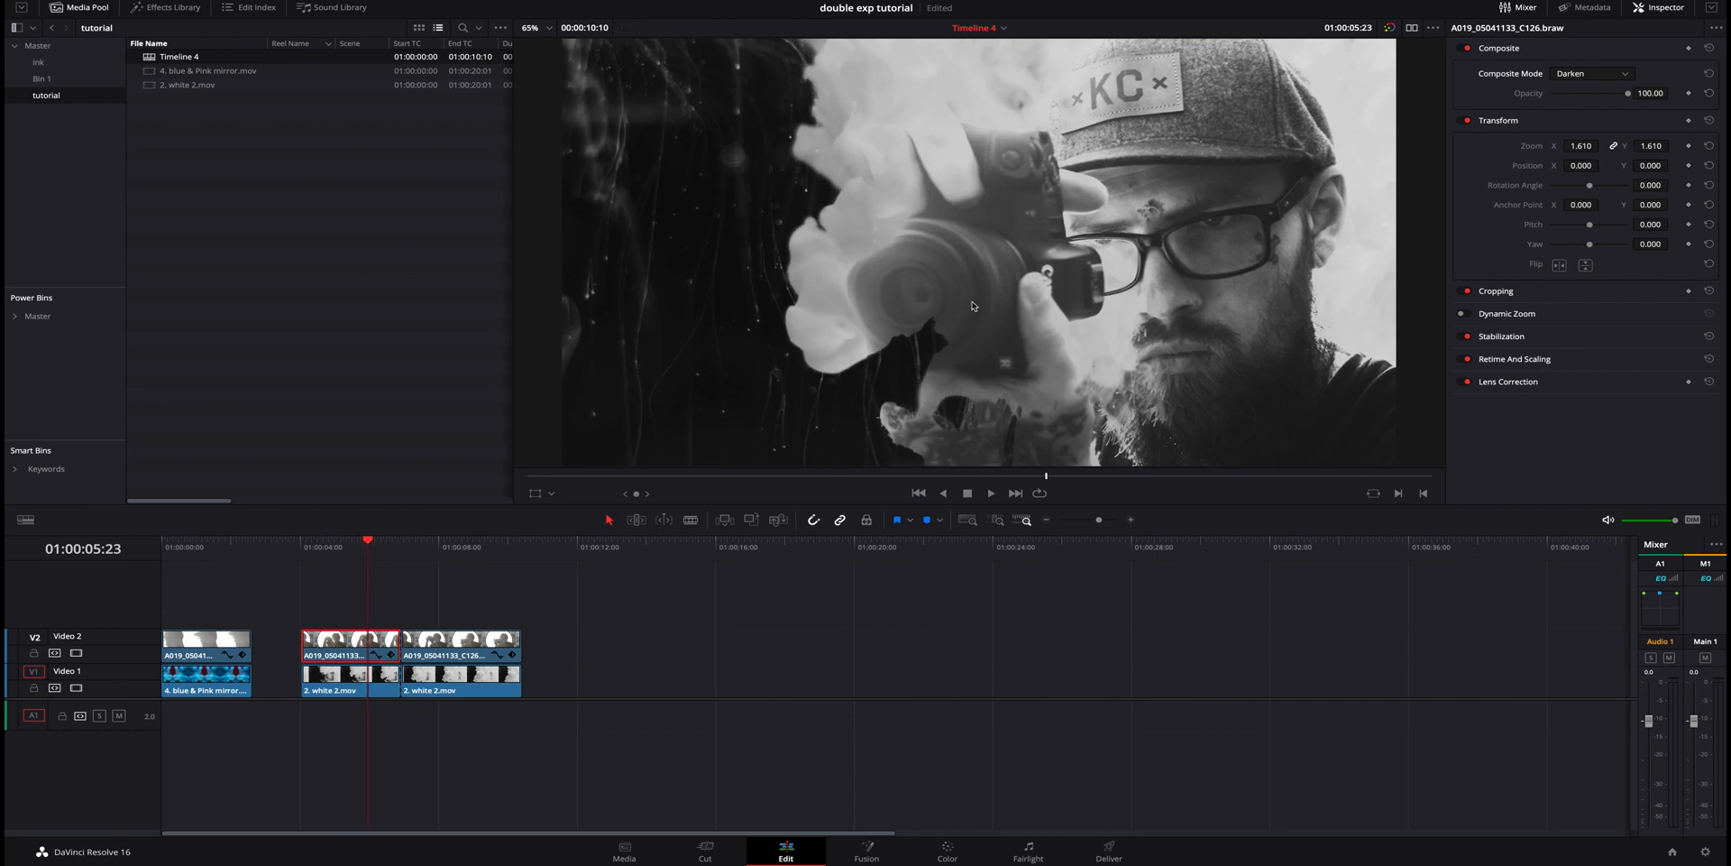
left_click(307, 548)
key("space")
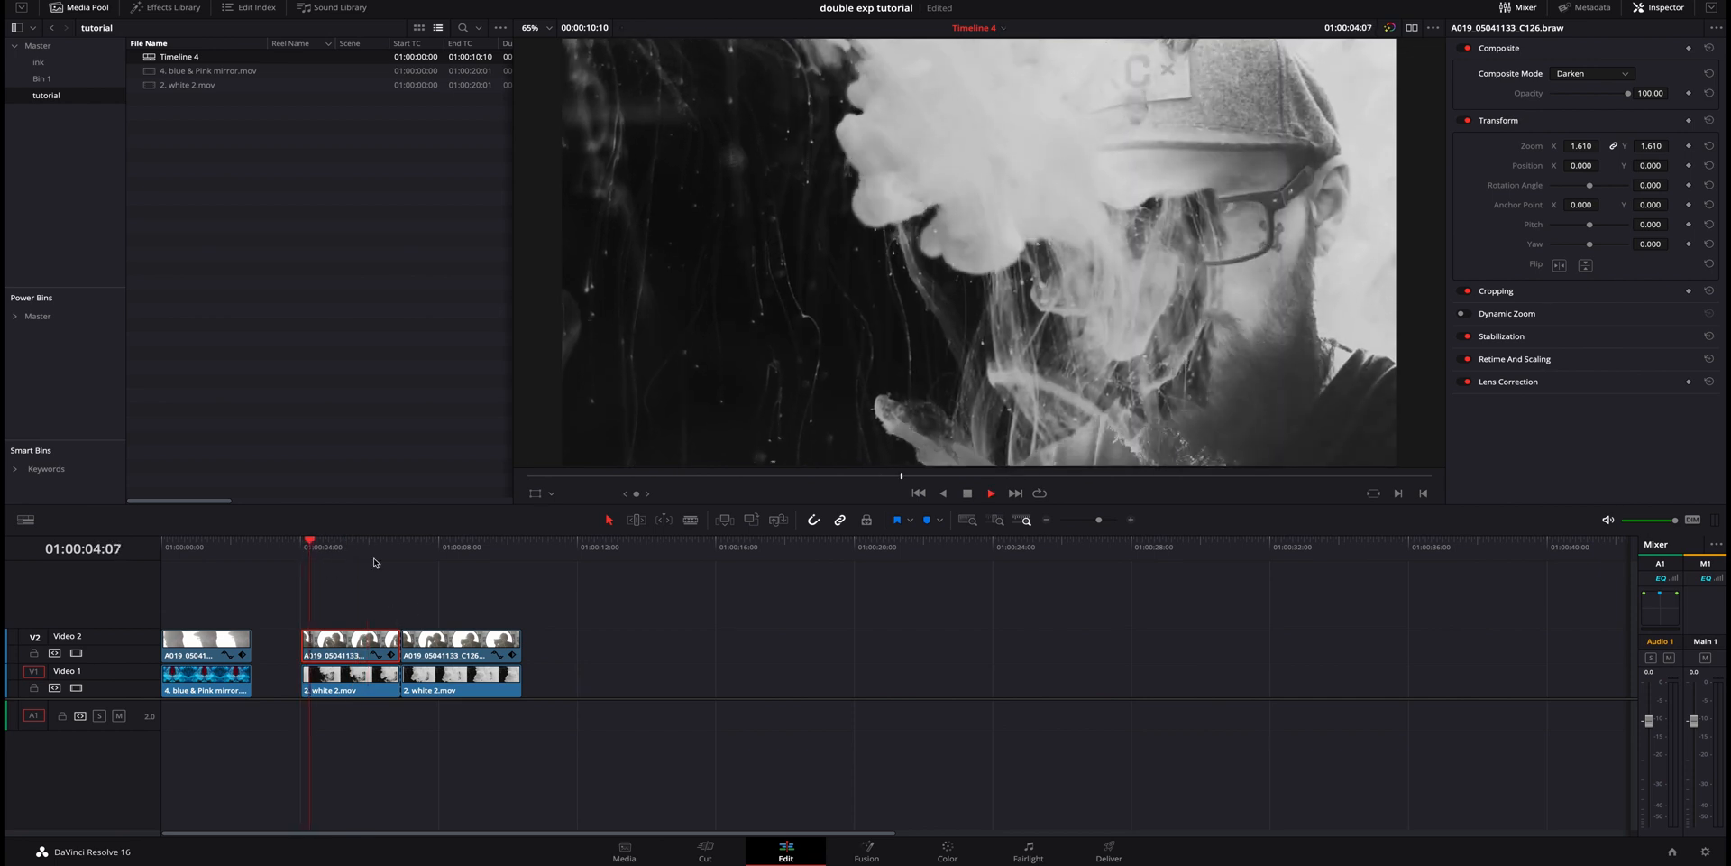
key("space")
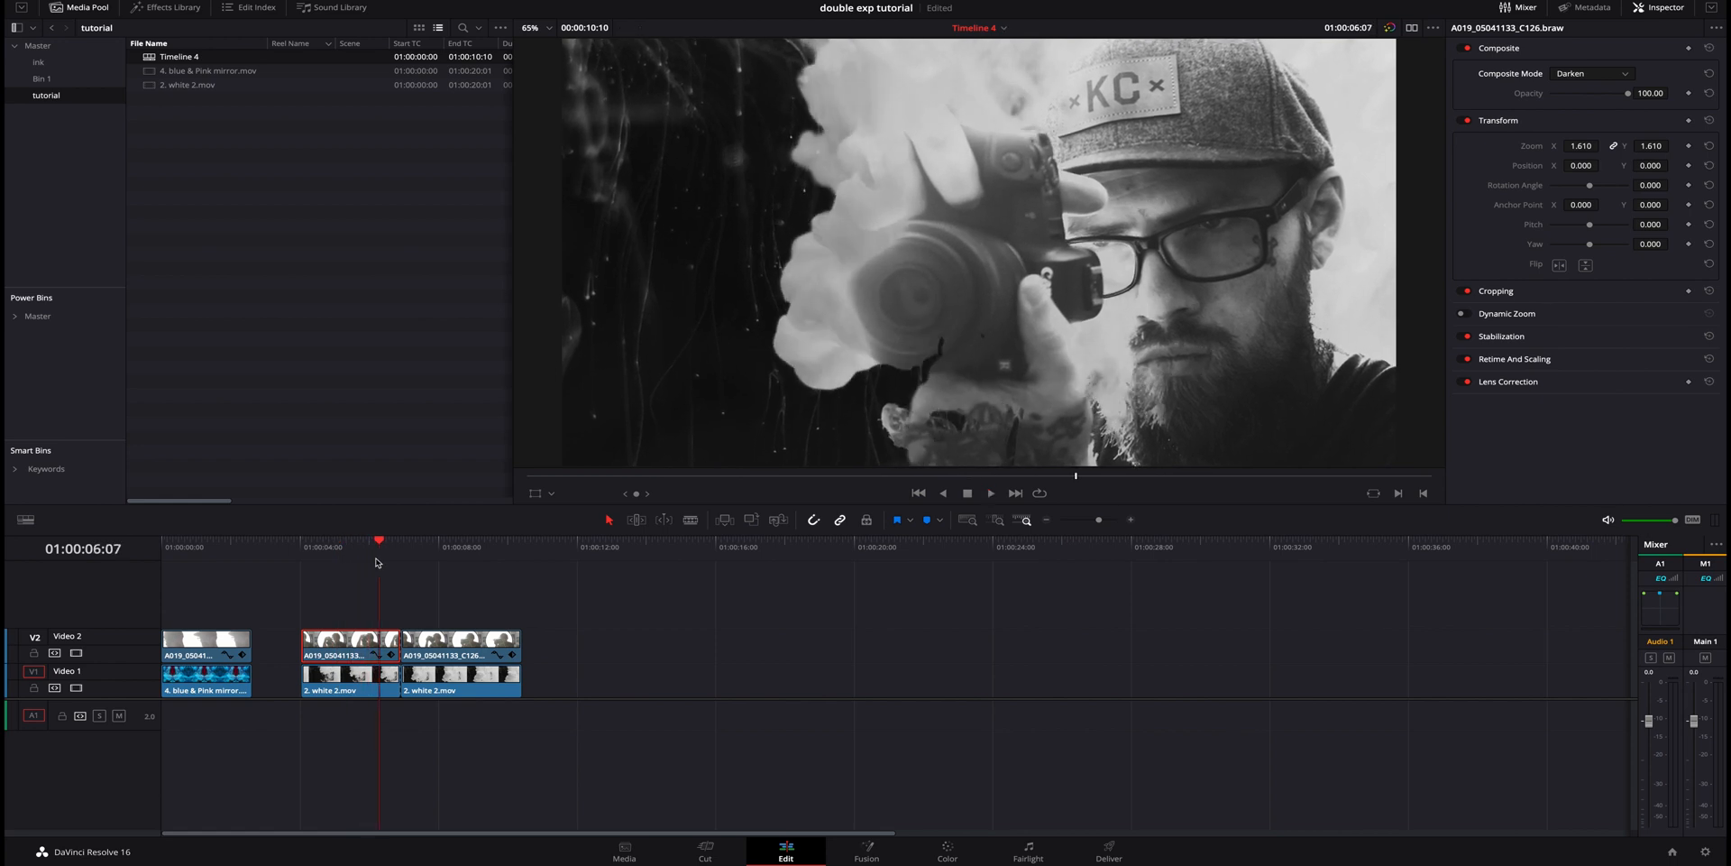
- Set the composite mode of the second portrait clip's second half to Subtract and play back the blend
left_click(451, 562)
left_click(468, 659)
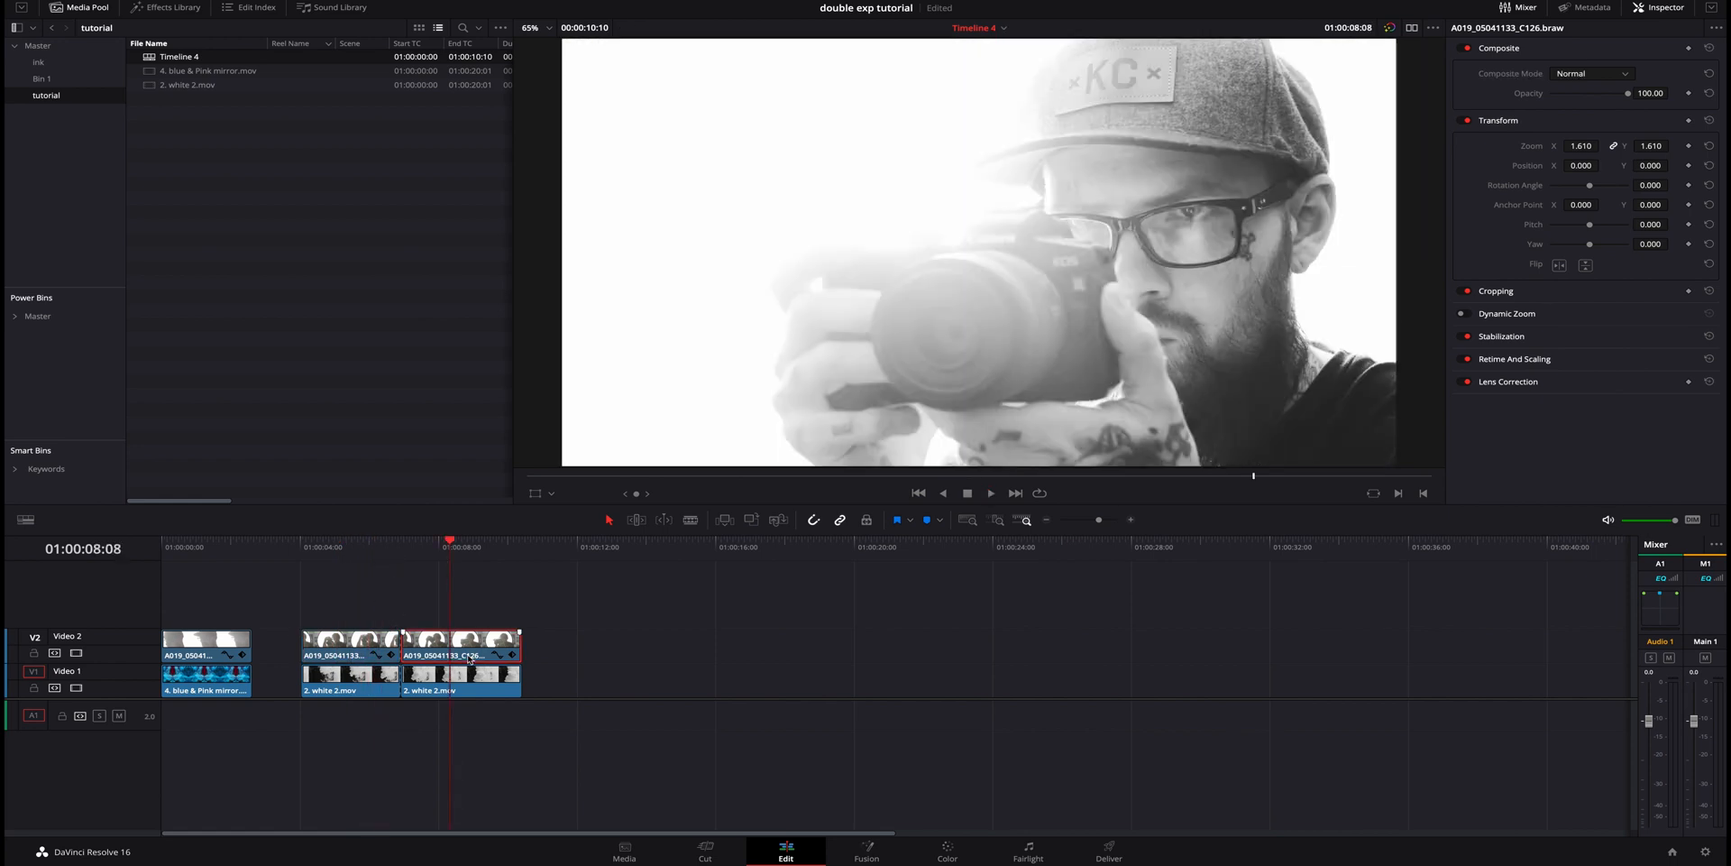
left_click(1613, 81)
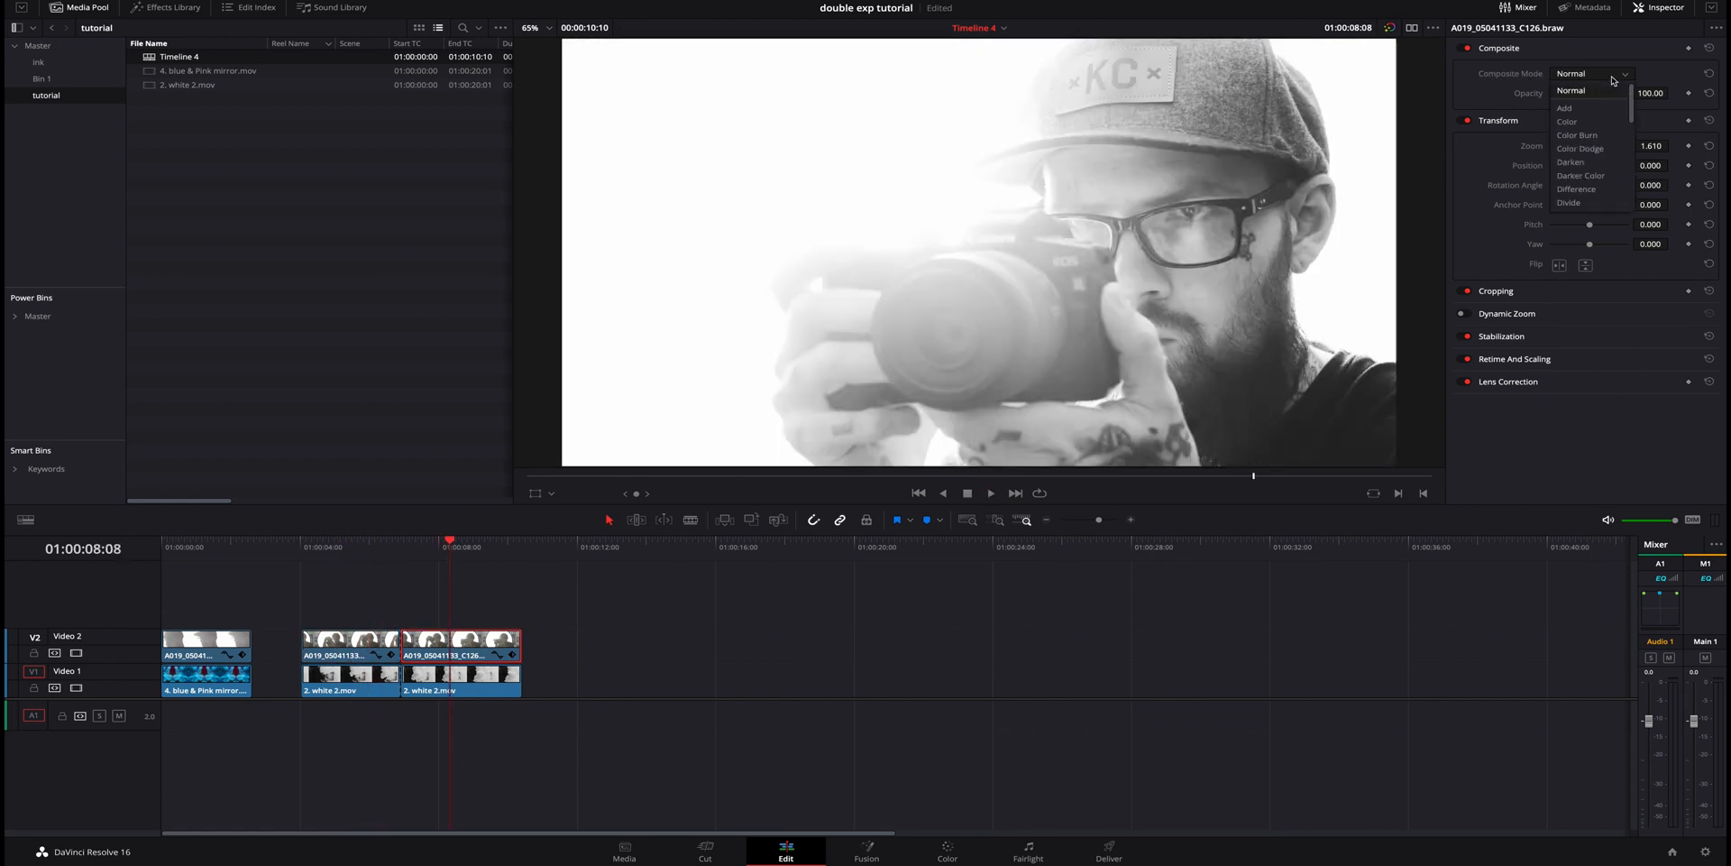
scroll(1596, 153, "down", 10)
left_click(1585, 186)
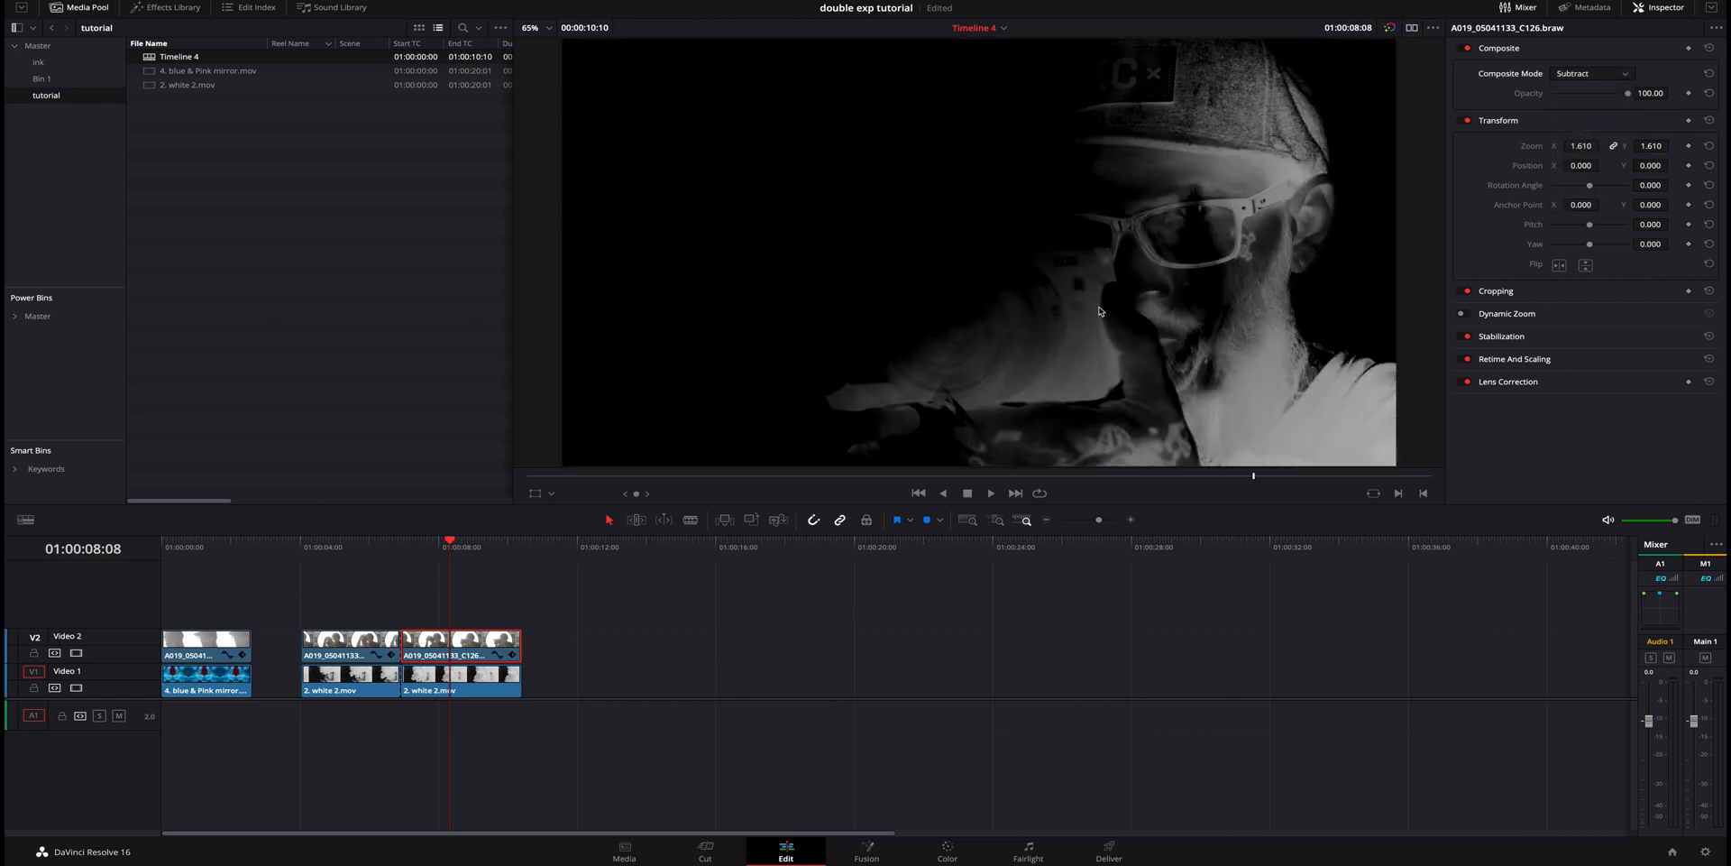
left_click_drag(449, 552, 409, 558)
key("space")
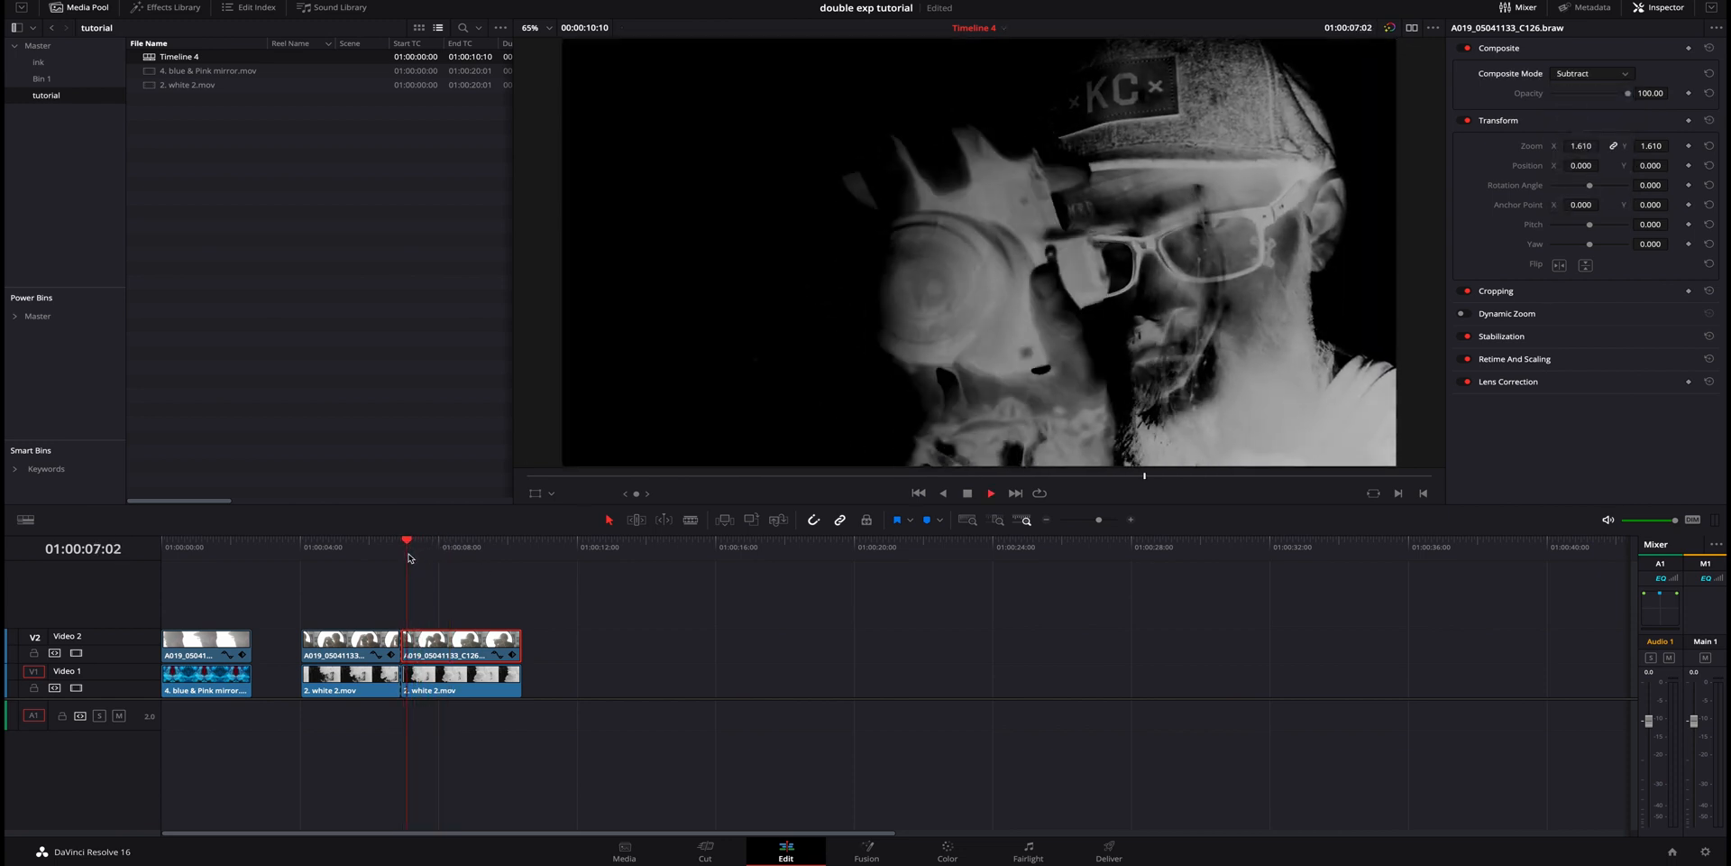
key("space")
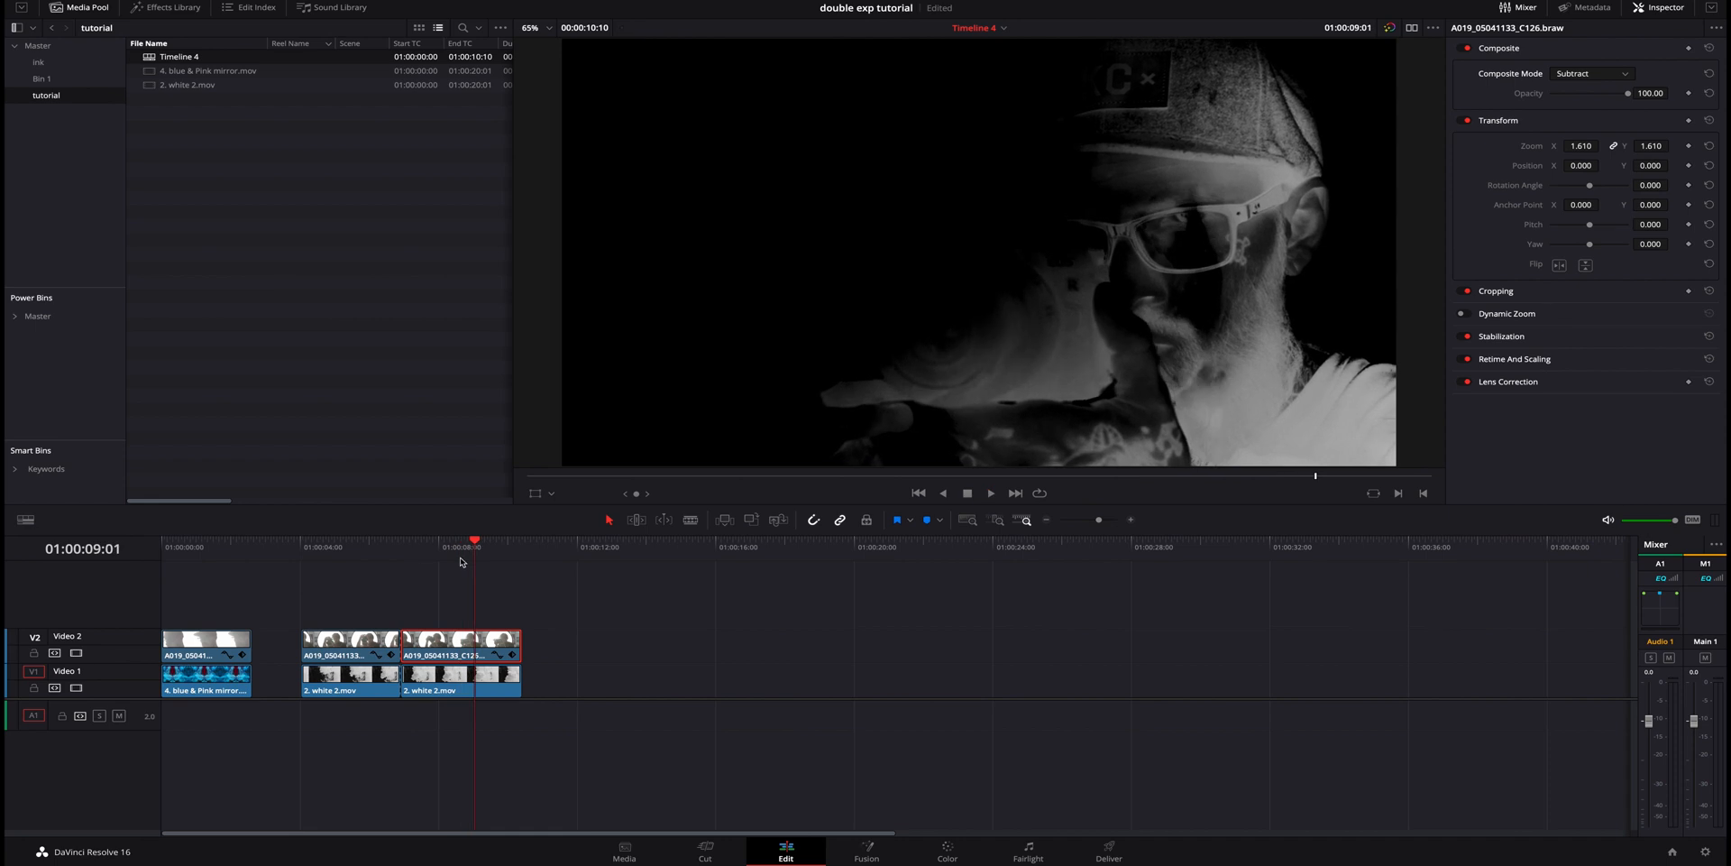
- Try the Subtract composite mode on the first portrait clip and play it back over the blue ink footage
left_click(207, 550)
left_click(218, 644)
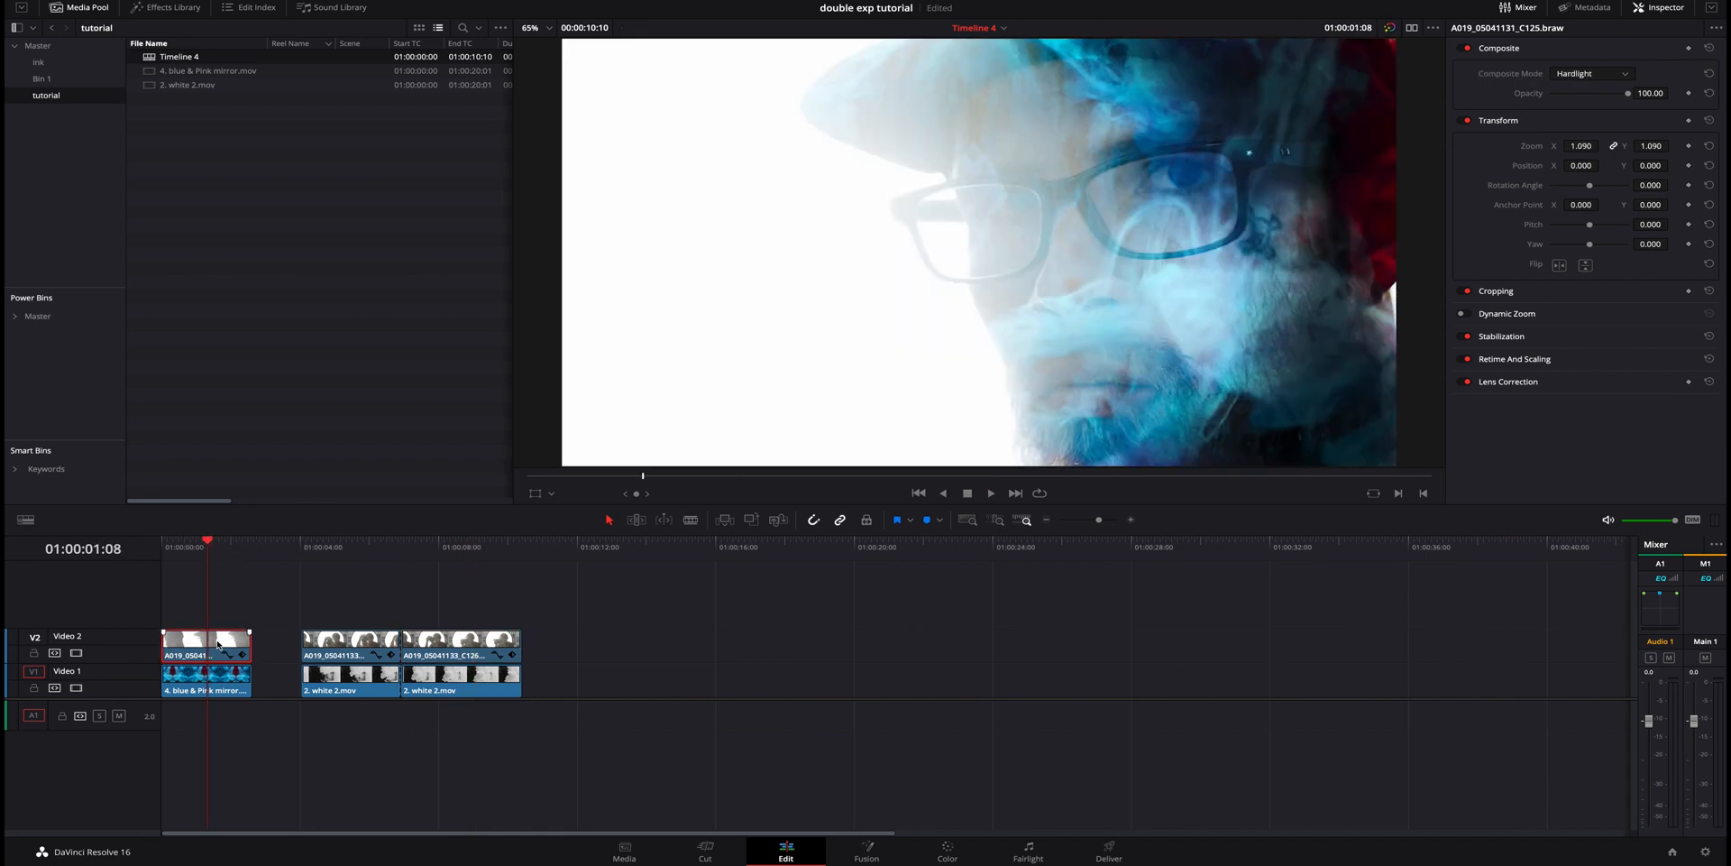
left_click(1595, 74)
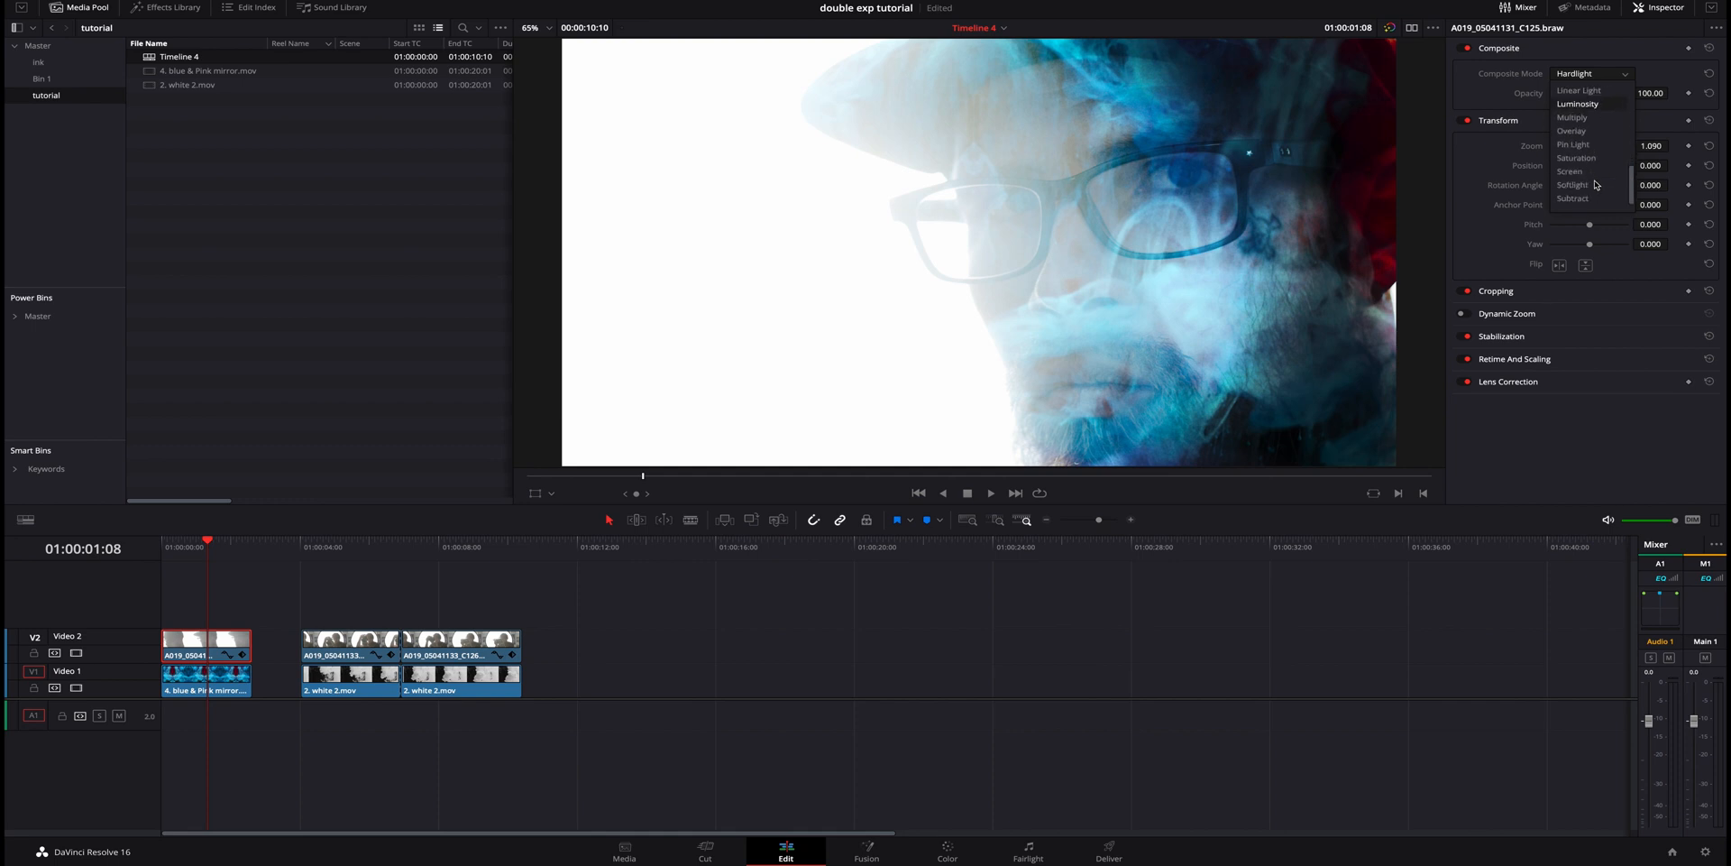
left_click(1589, 198)
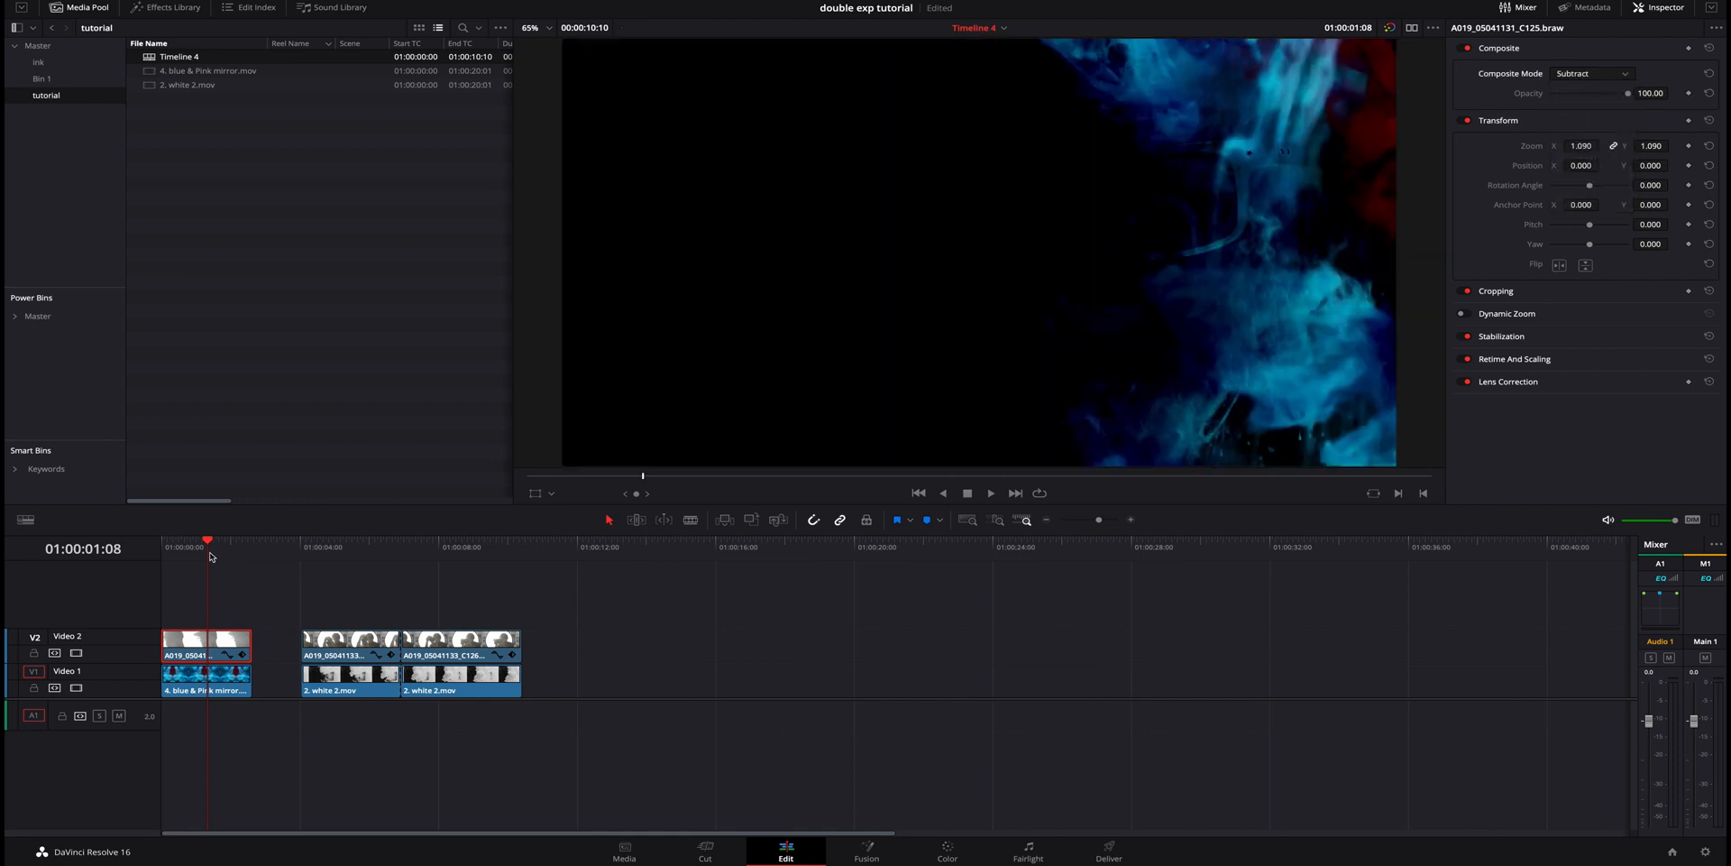
left_click_drag(210, 552, 162, 549)
key("space")
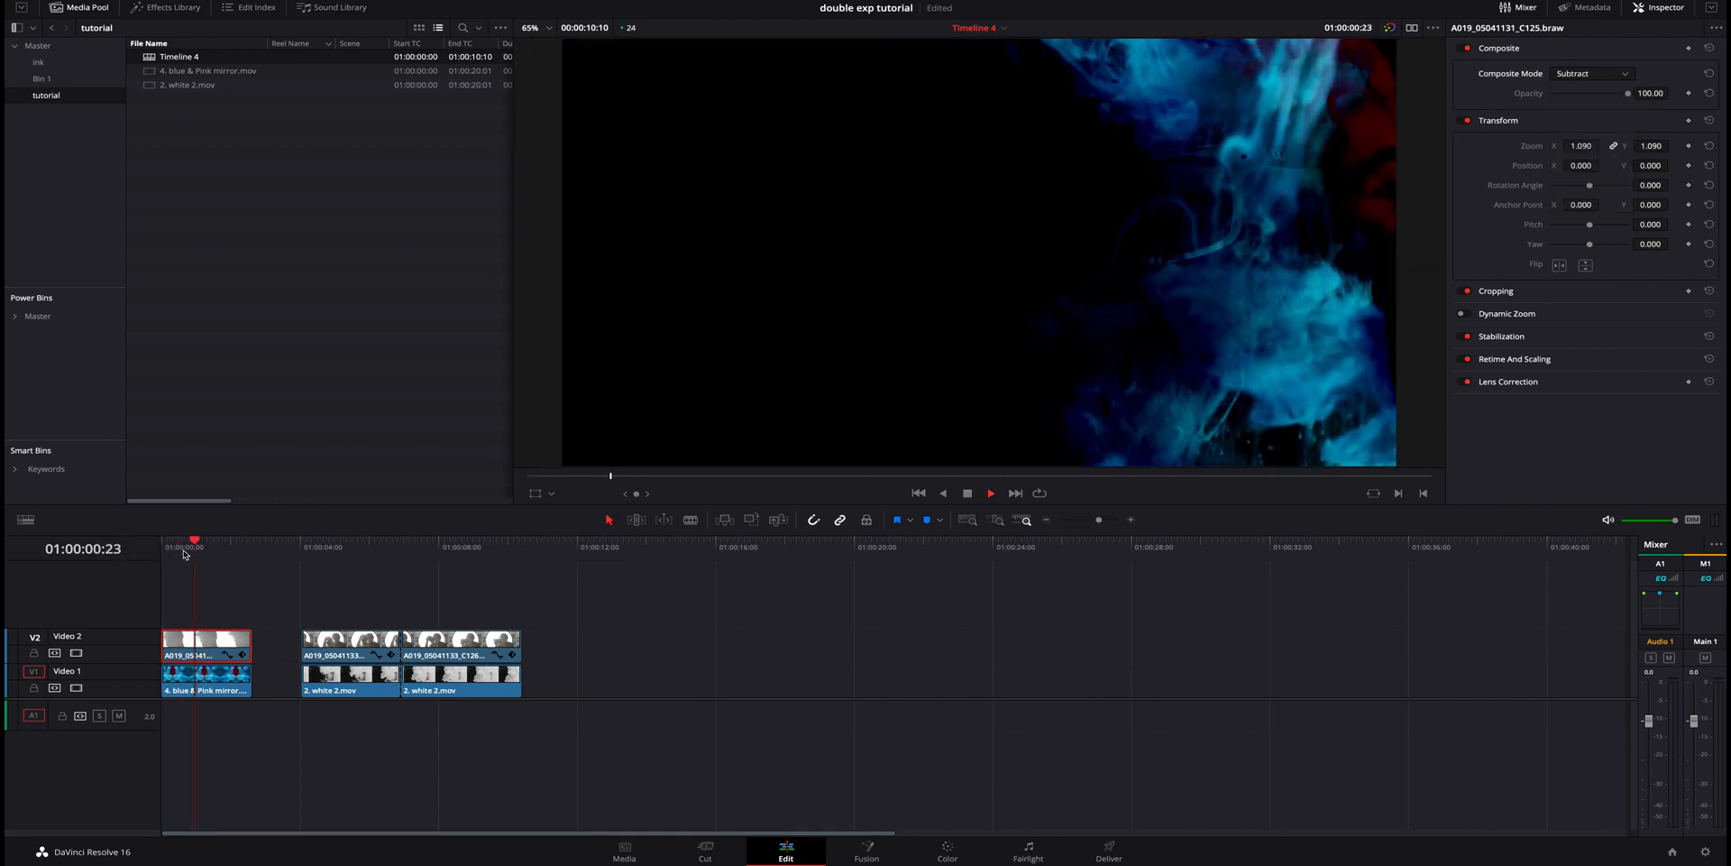
key("space")
- Set the first portrait clip's composite mode to Multiply and play the blend from the start of the timeline
left_click(1622, 75)
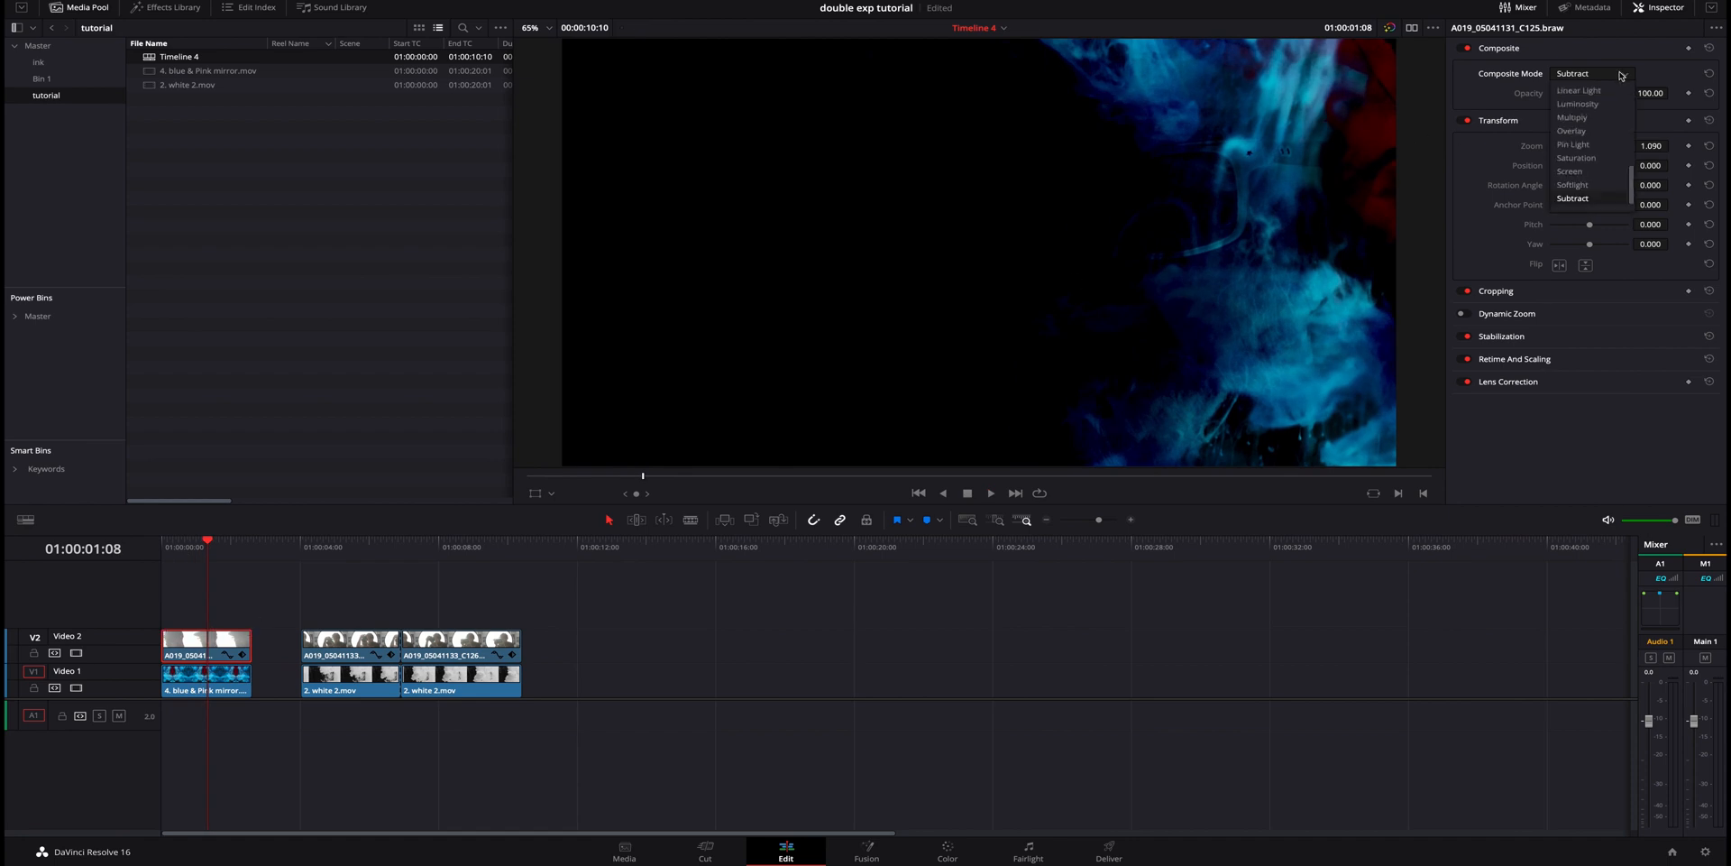
left_click(1591, 117)
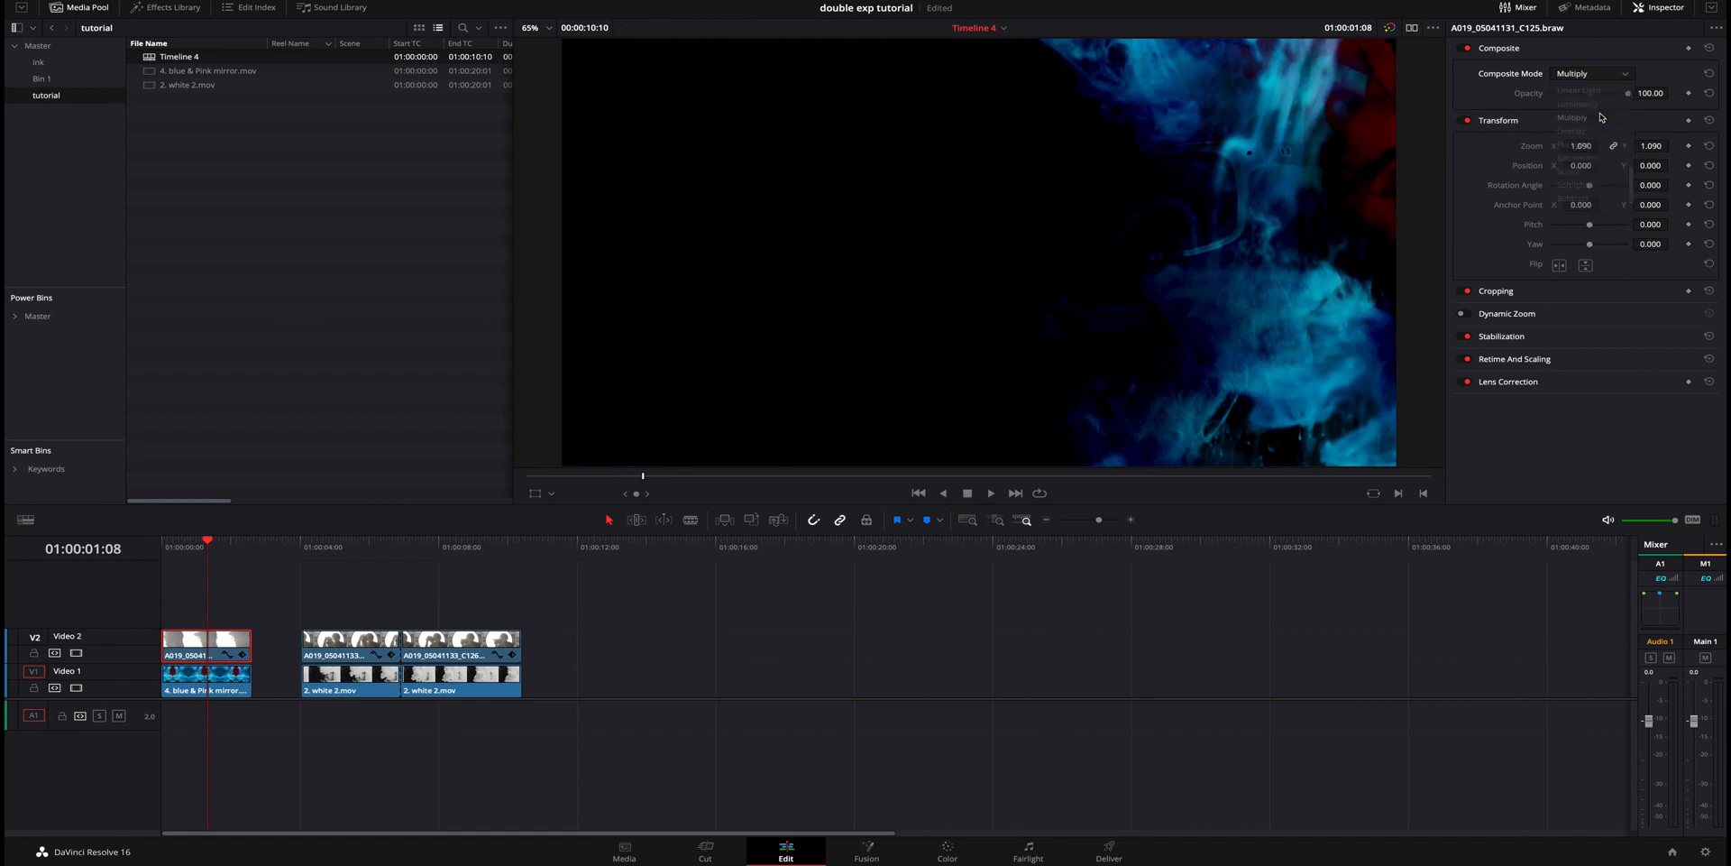
left_click(170, 547)
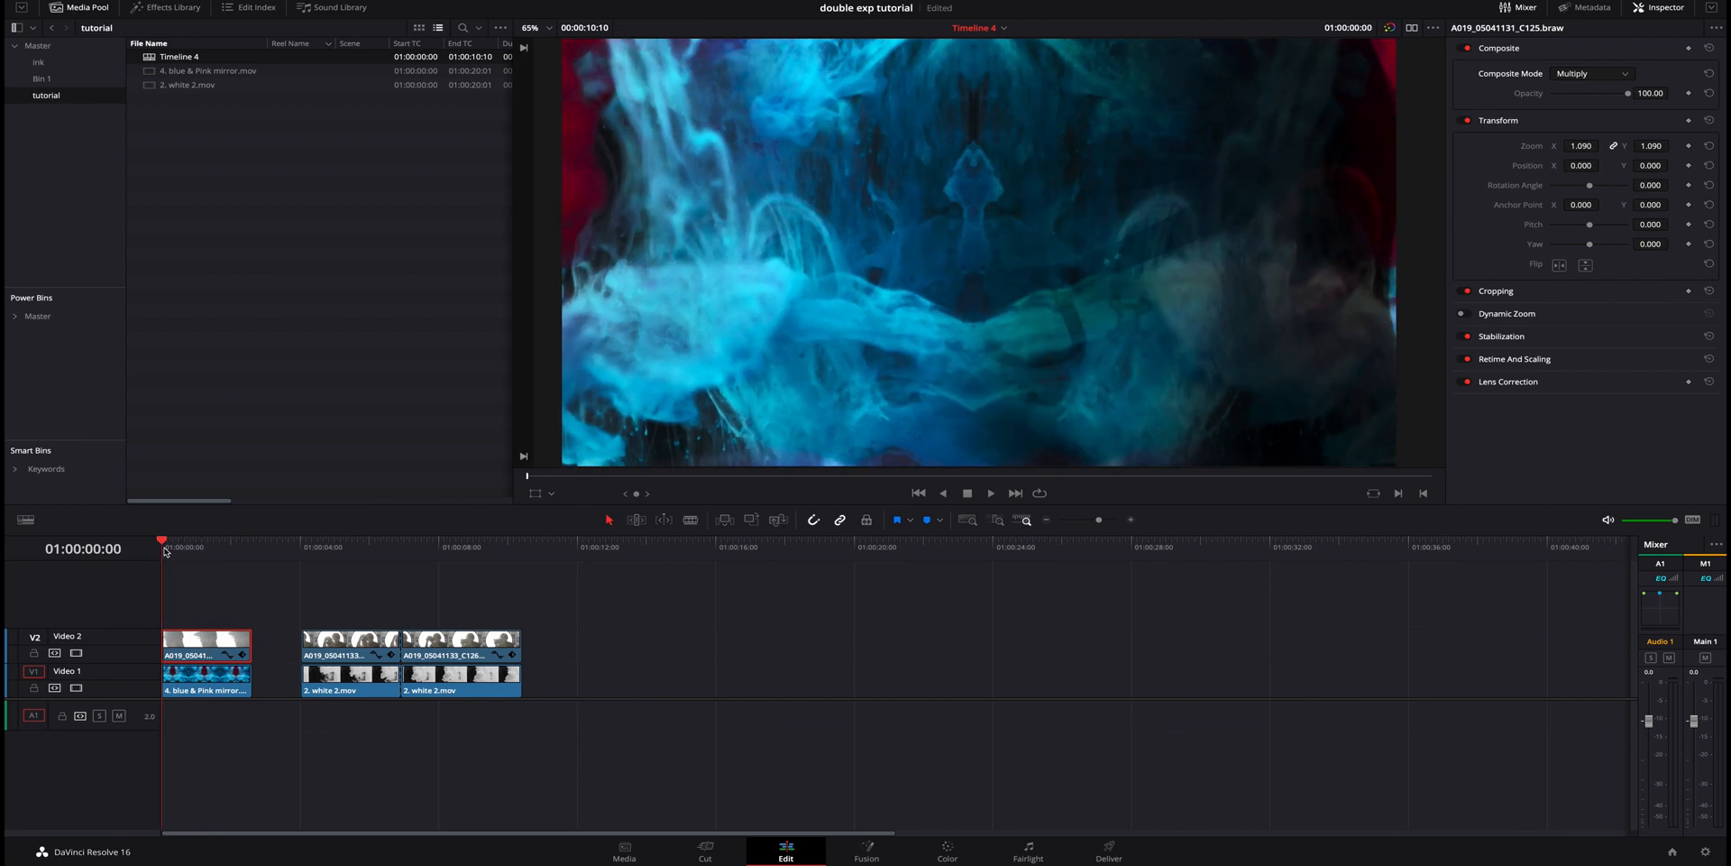
key("space")
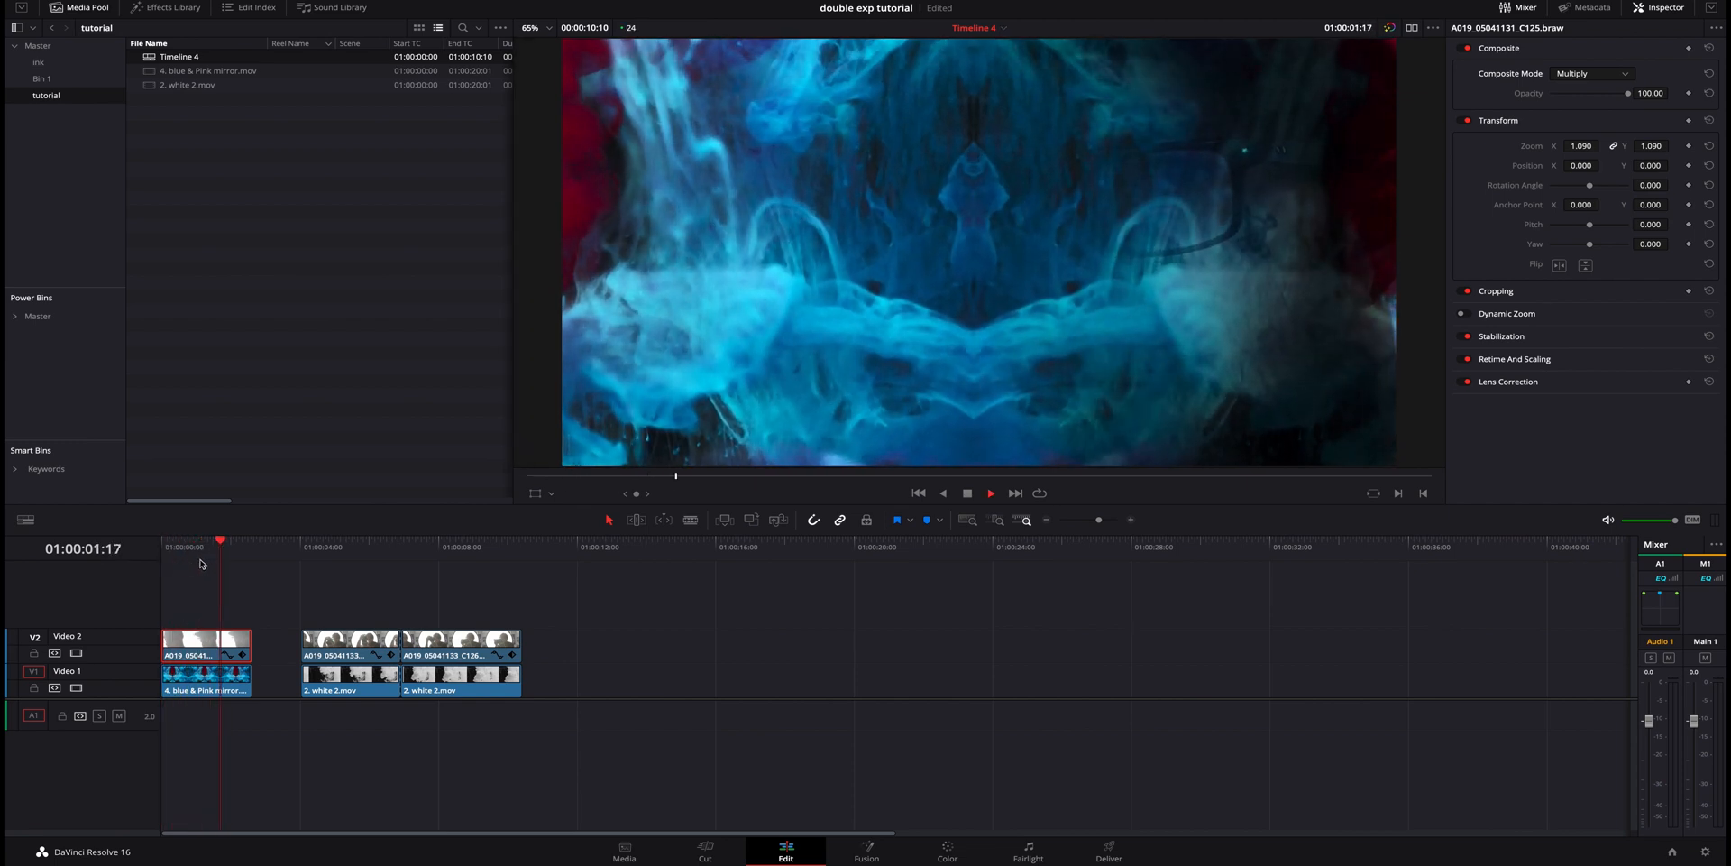
key("space")
- Adjust the highlight and shadow points of the first portrait clip's custom curve on the Color page and return to the Edit page
left_click(947, 849)
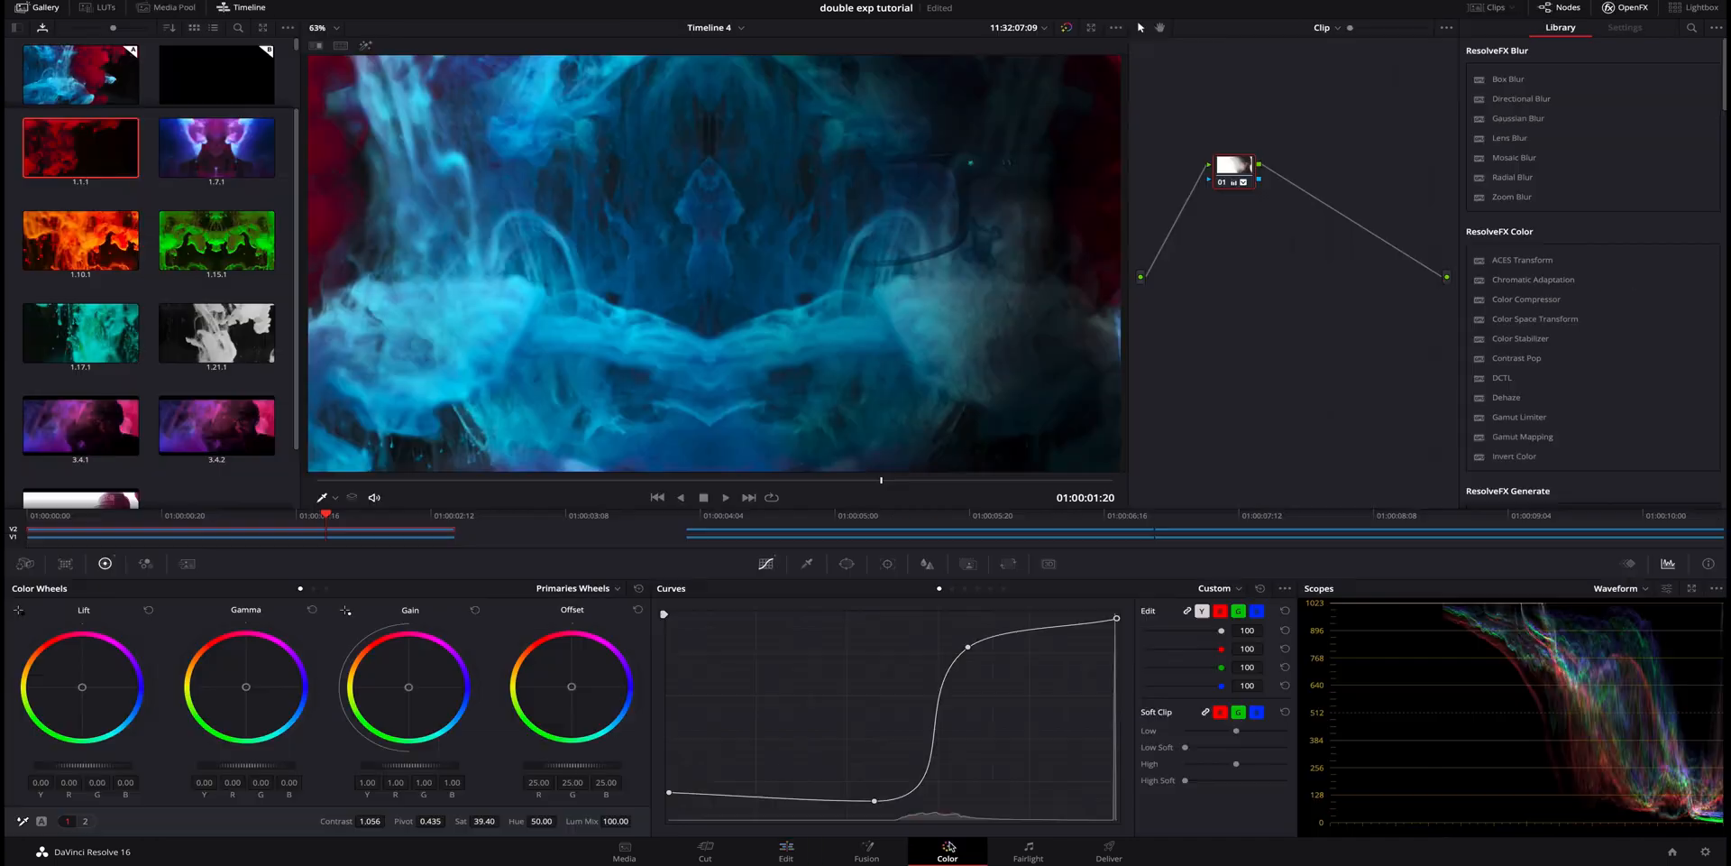
mouse_move(969, 656)
left_mouse_down()
mouse_move(947, 639)
mouse_move(992, 663)
mouse_move(979, 653)
left_mouse_up()
mouse_move(875, 805)
left_mouse_down()
mouse_move(868, 792)
mouse_move(885, 807)
left_mouse_up()
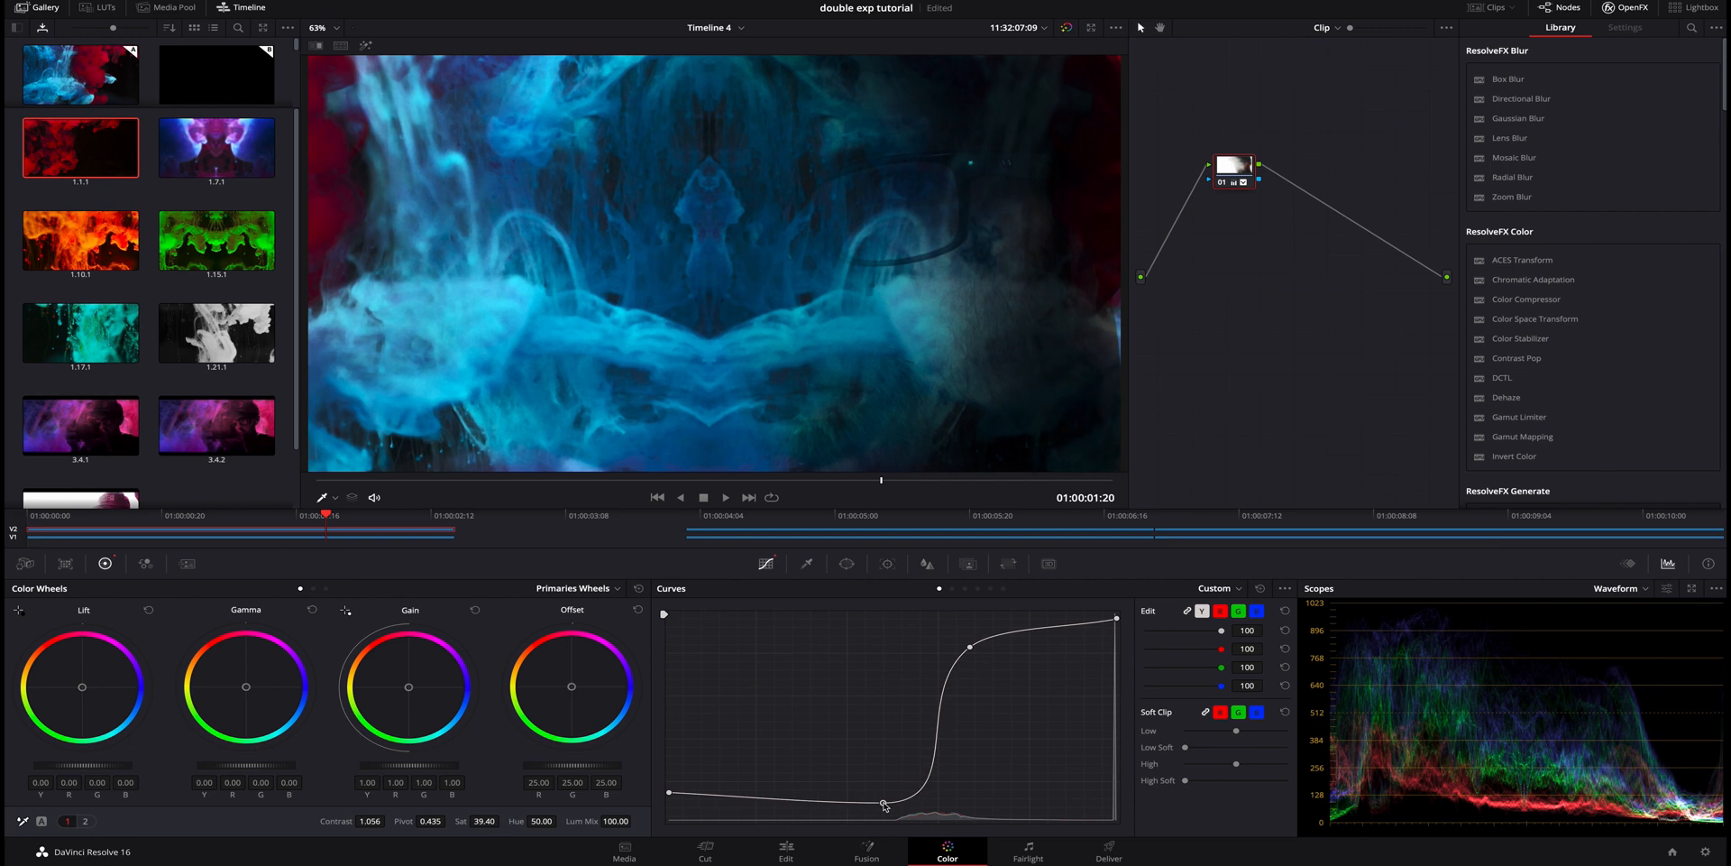
left_click(783, 852)
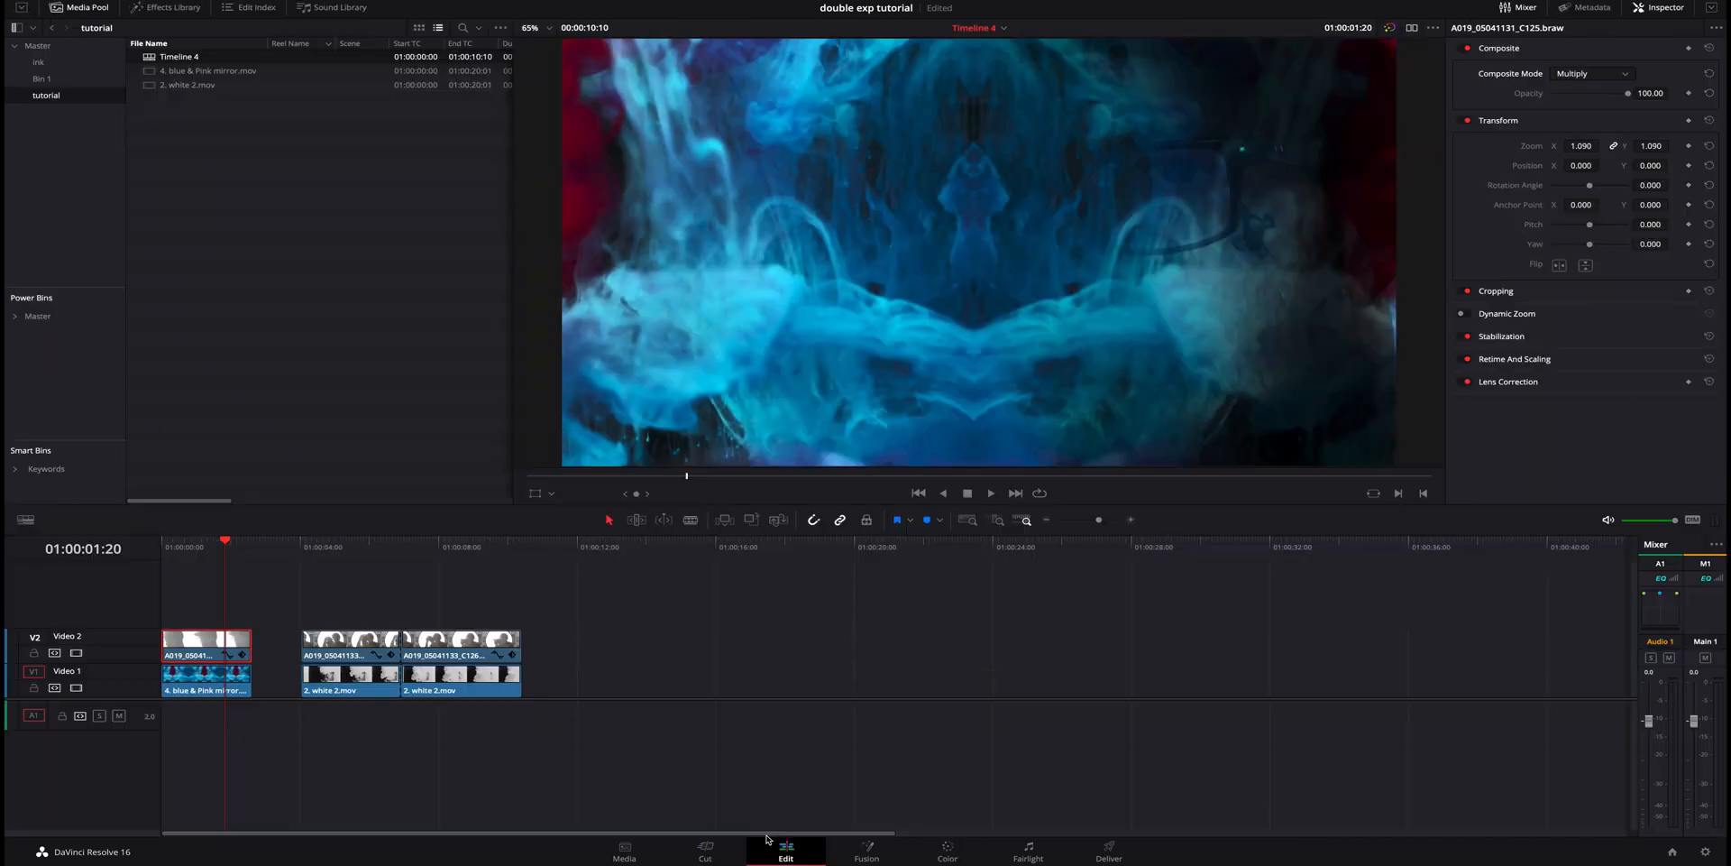
scroll(272, 602, "left", 1)
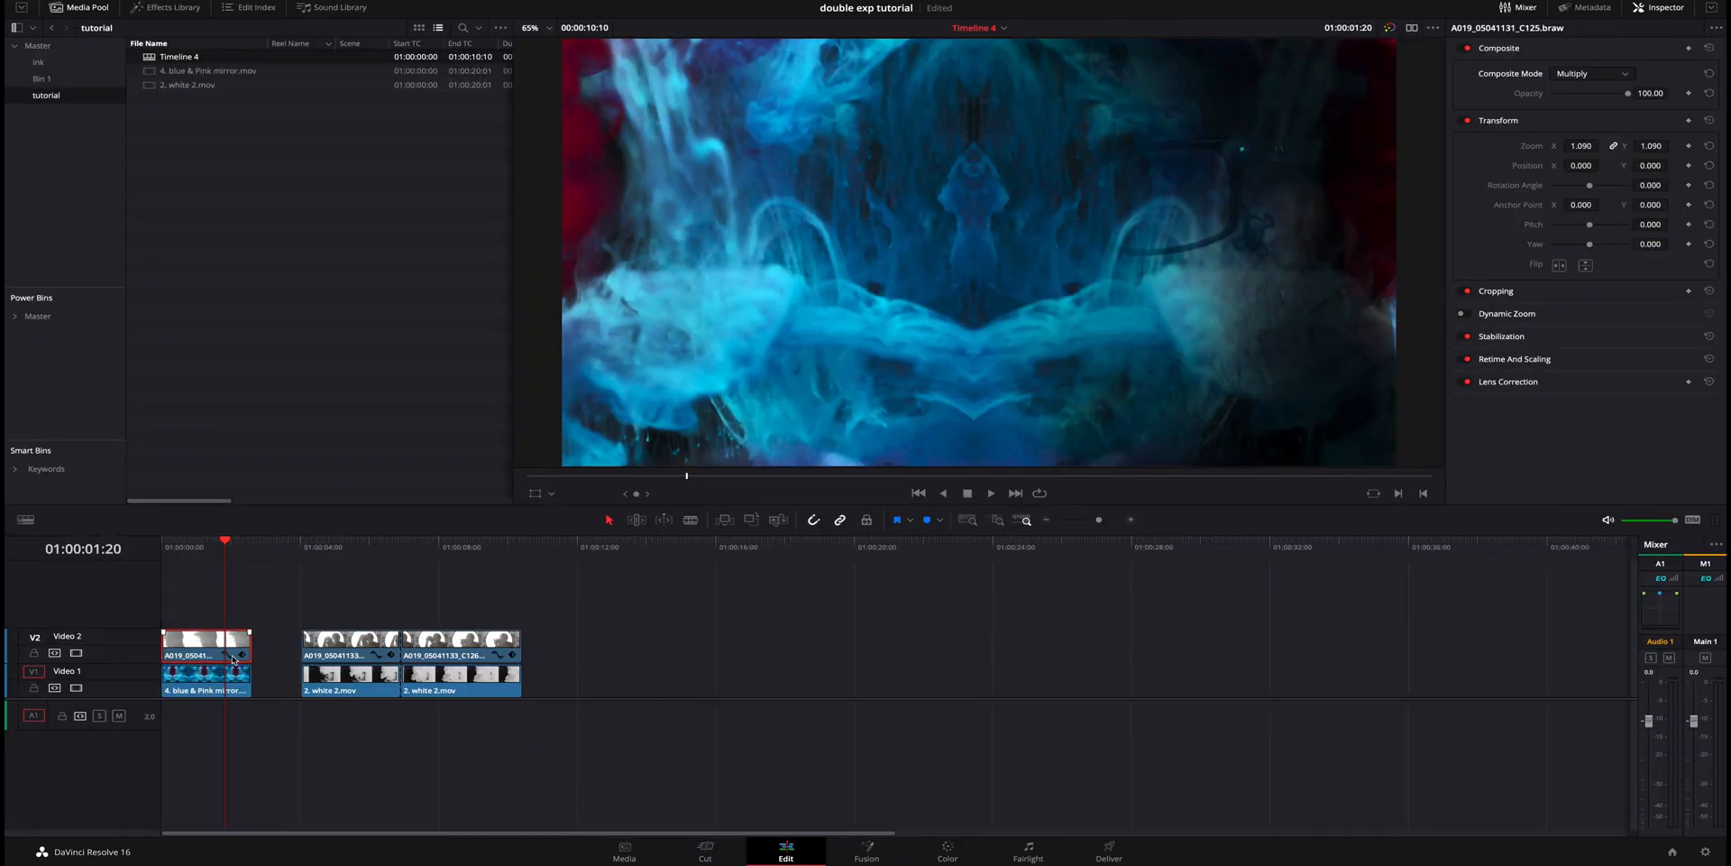
- Try the Overlay, Linear Light, Softlight, Color and Color Dodge composite modes on the first portrait clip
left_click(1618, 75)
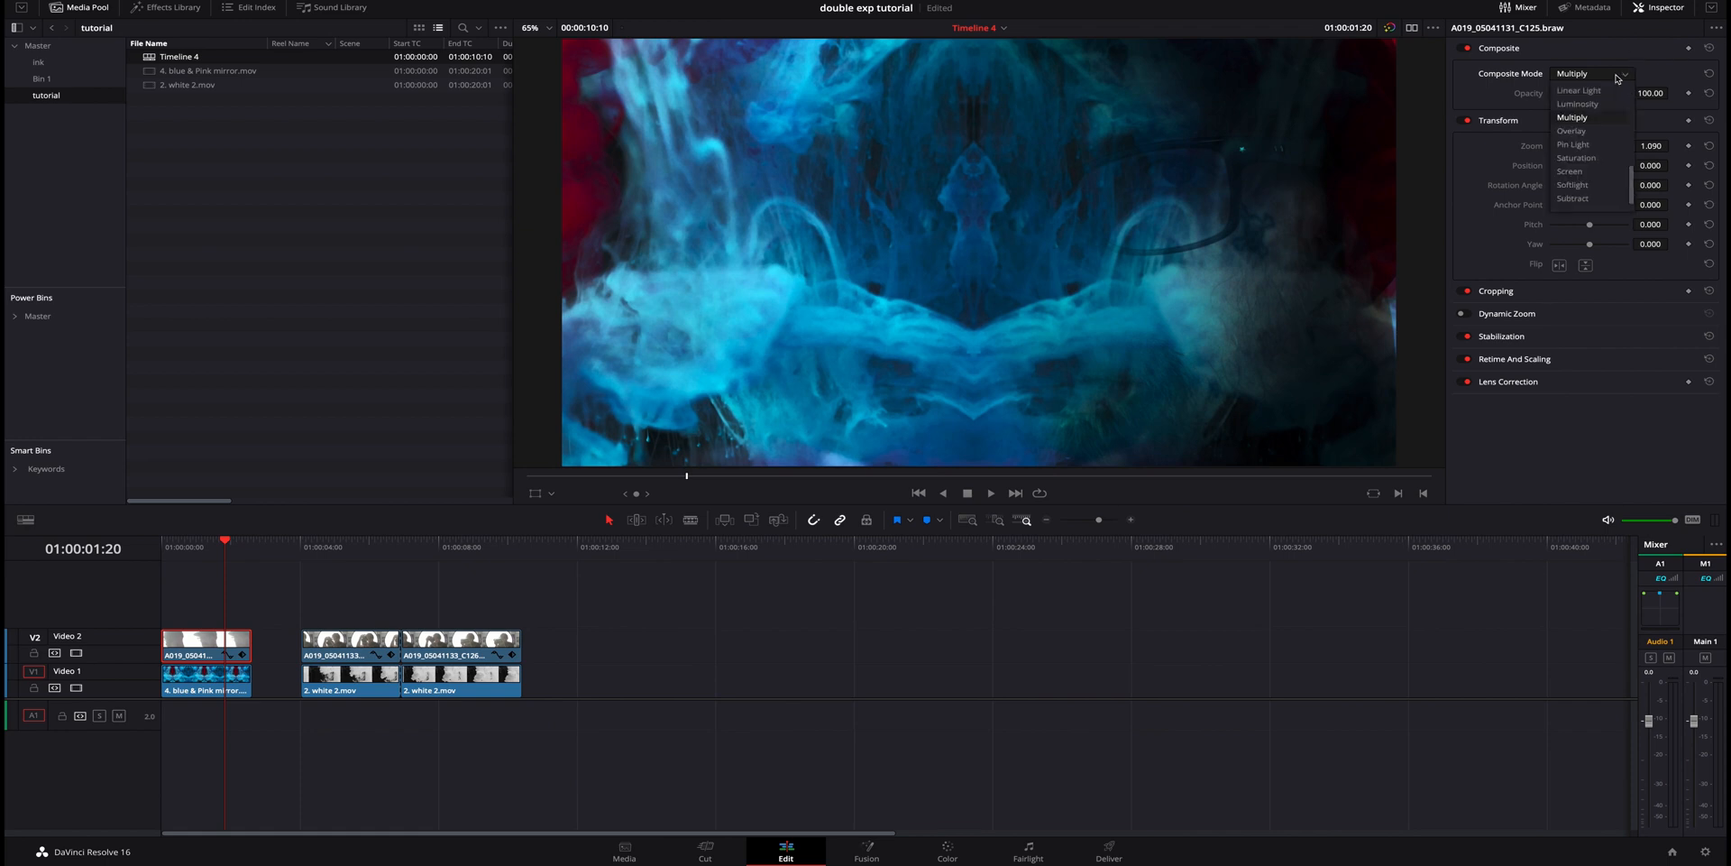
left_click(1597, 130)
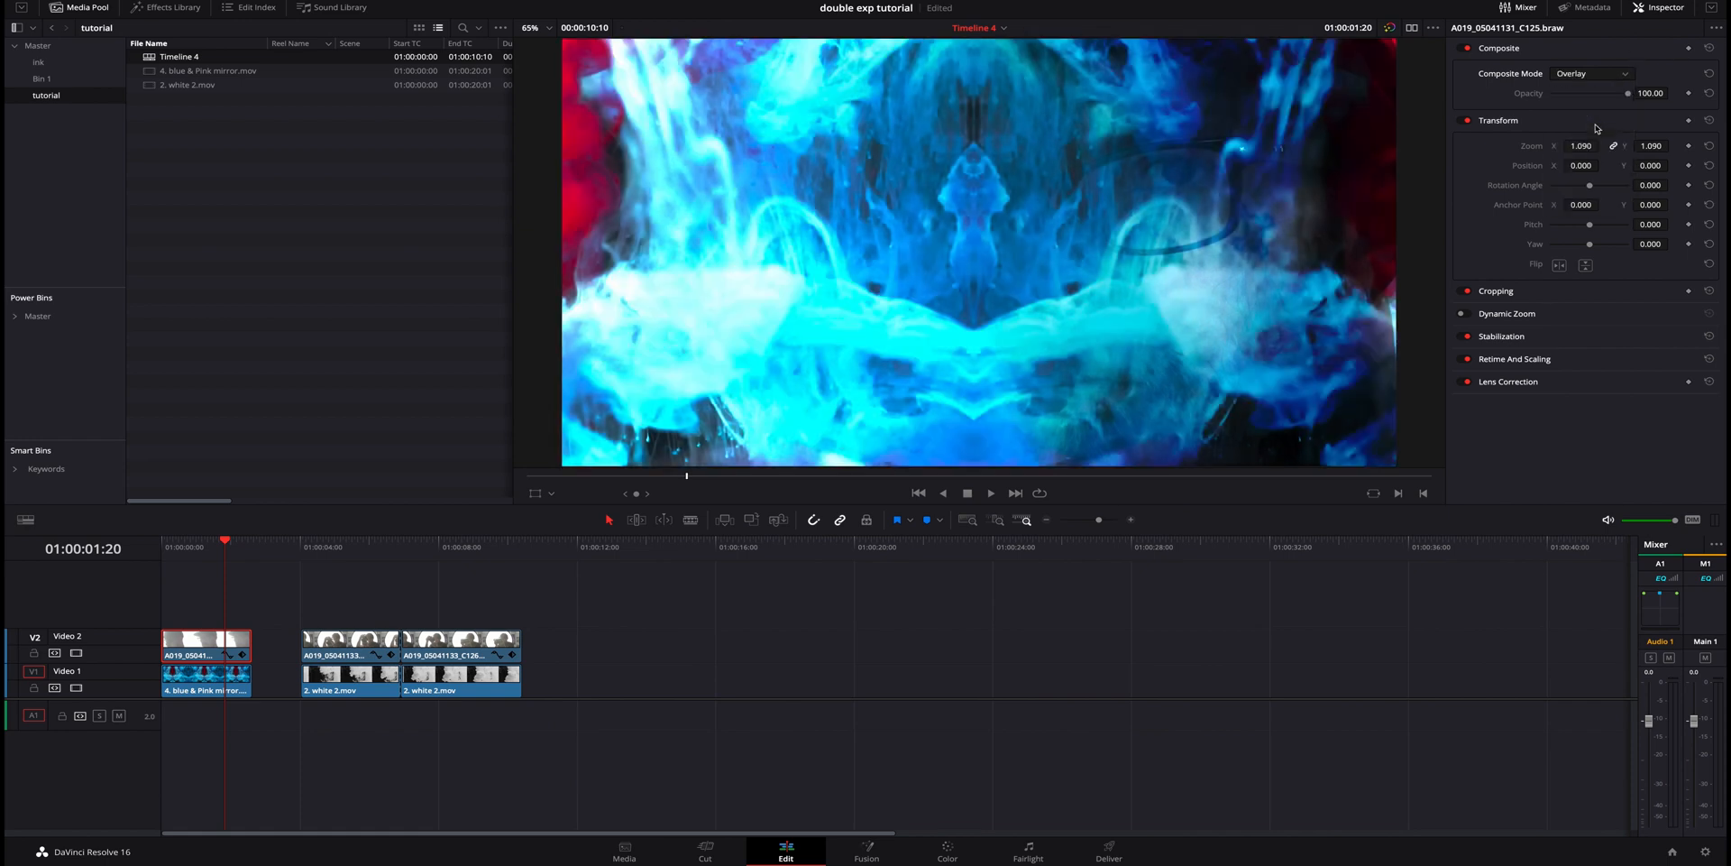
left_click(1605, 78)
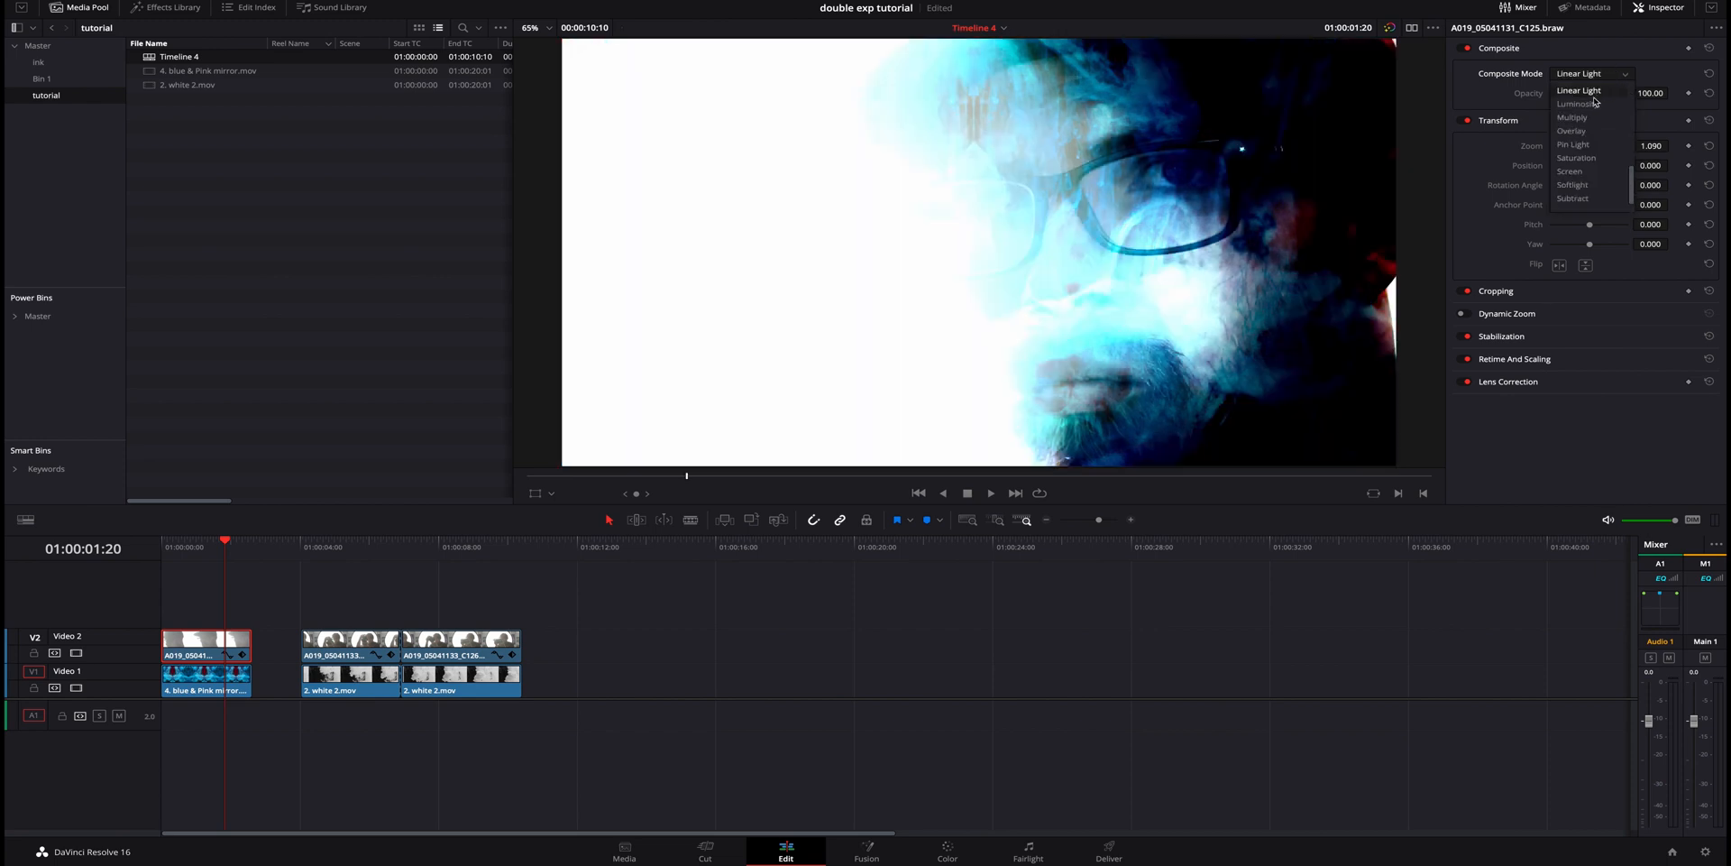
left_click(1574, 185)
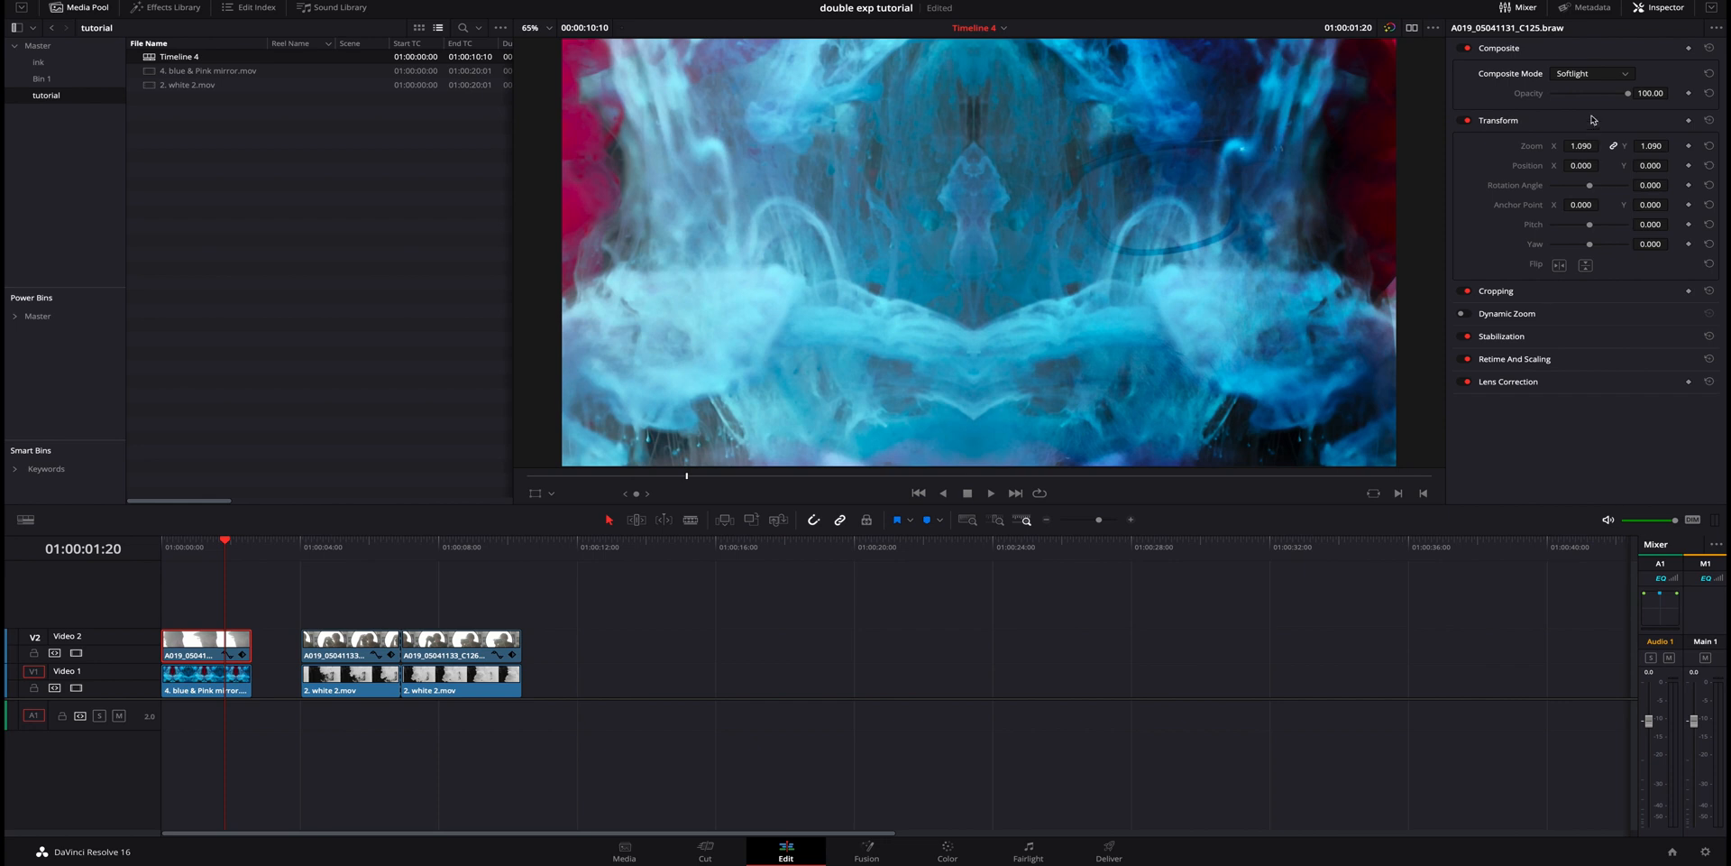
left_click(1592, 73)
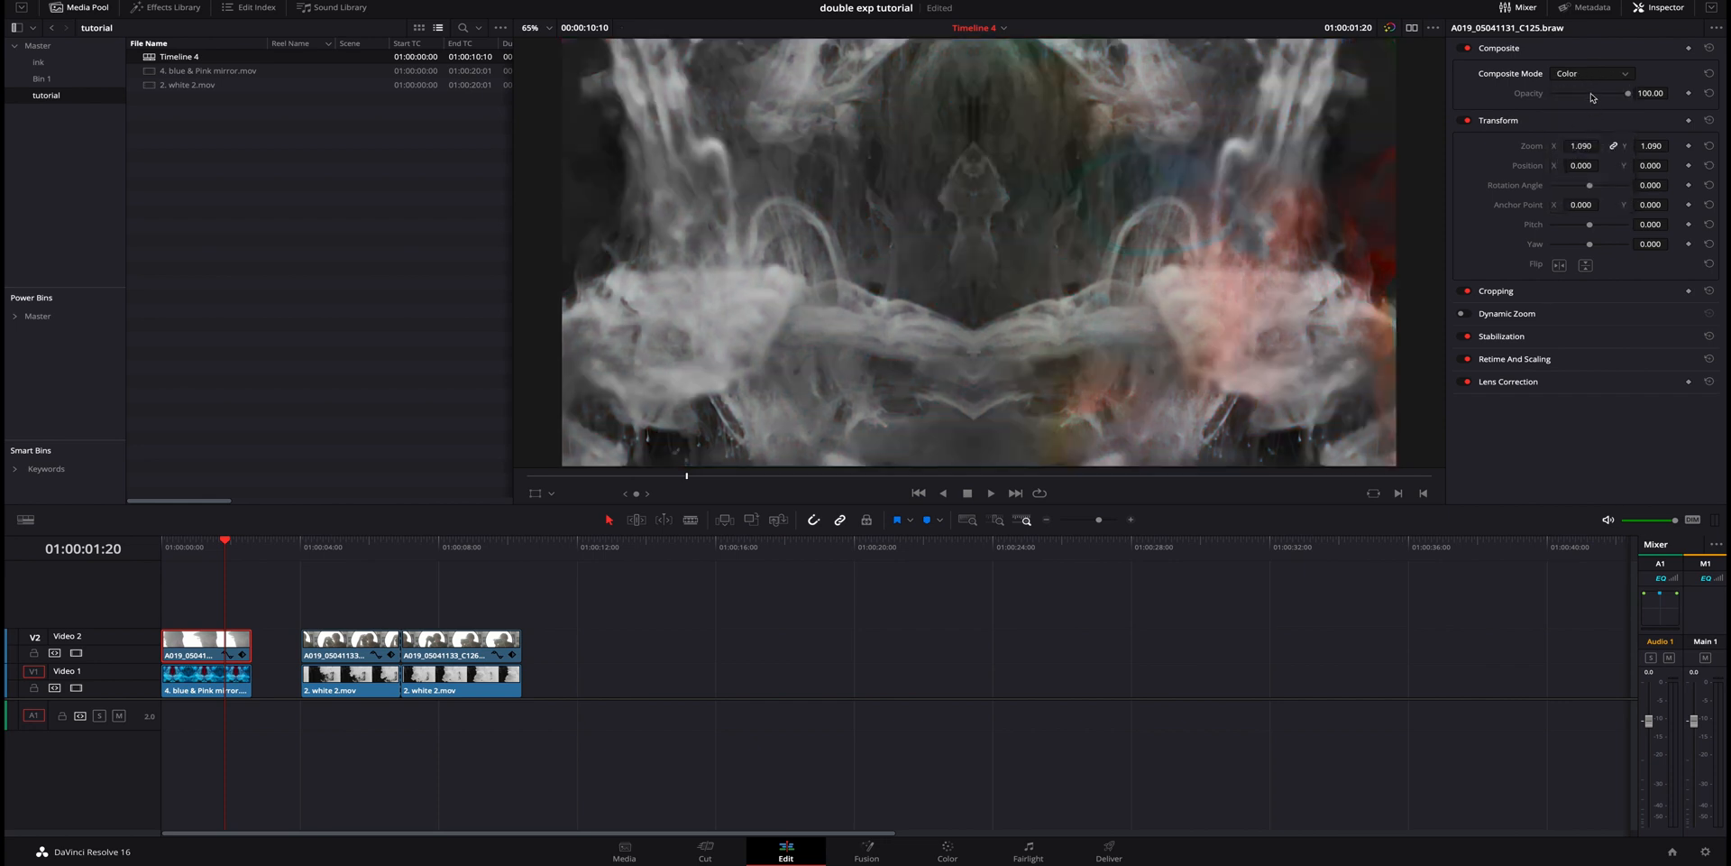
left_click(1579, 148)
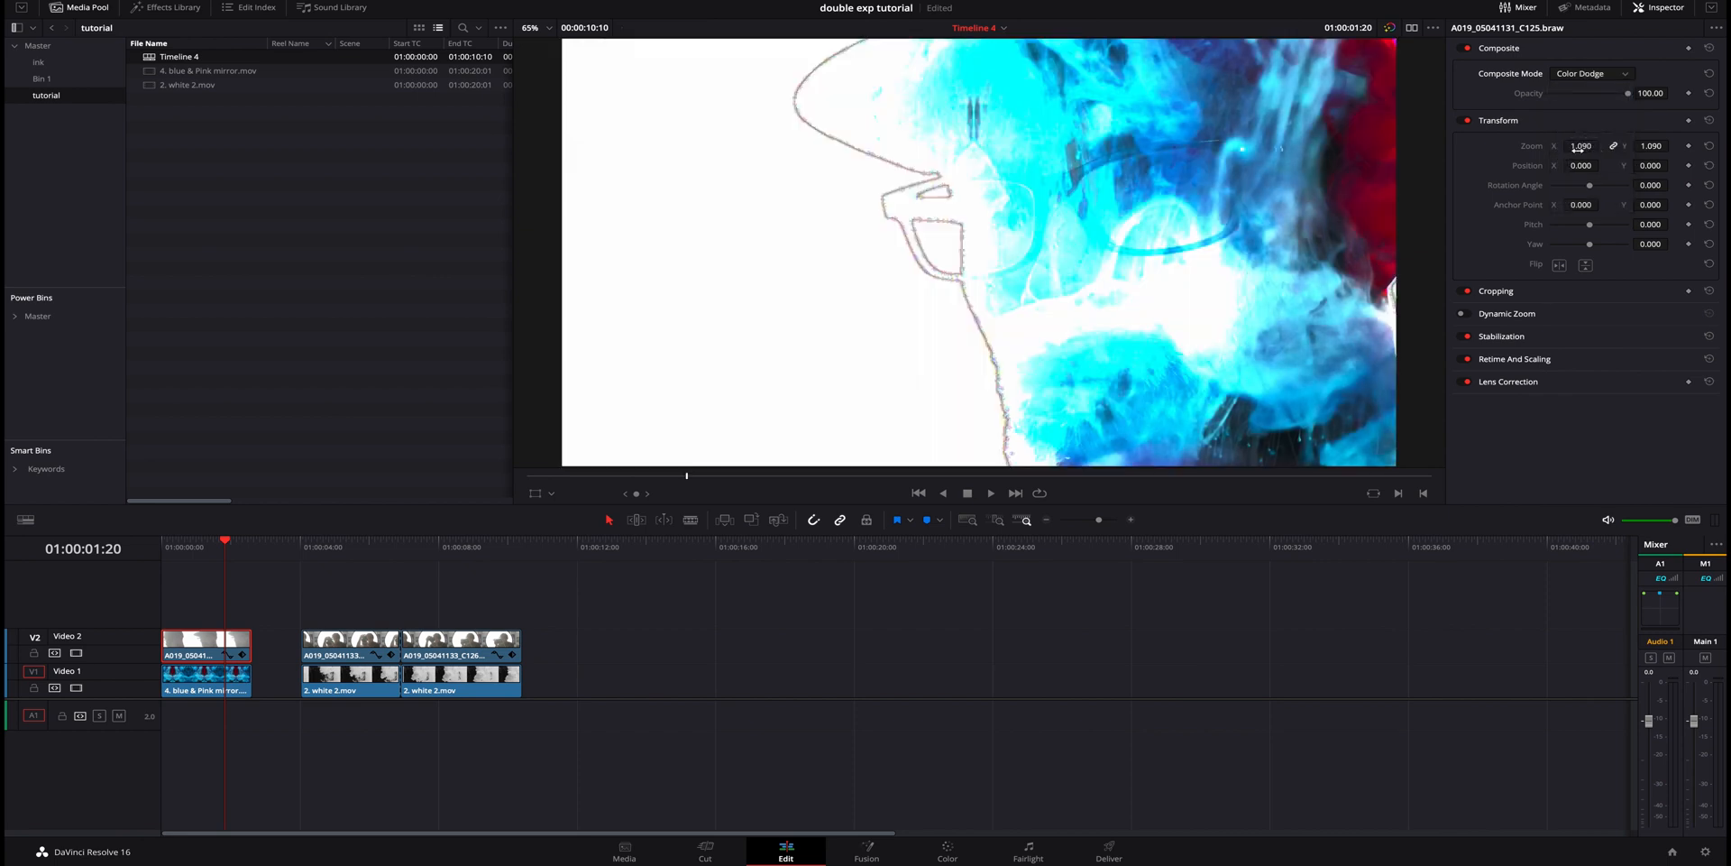
- Test Darken and Hardlight on the first portrait clip and settle on Lighten as its composite mode
left_click(1589, 76)
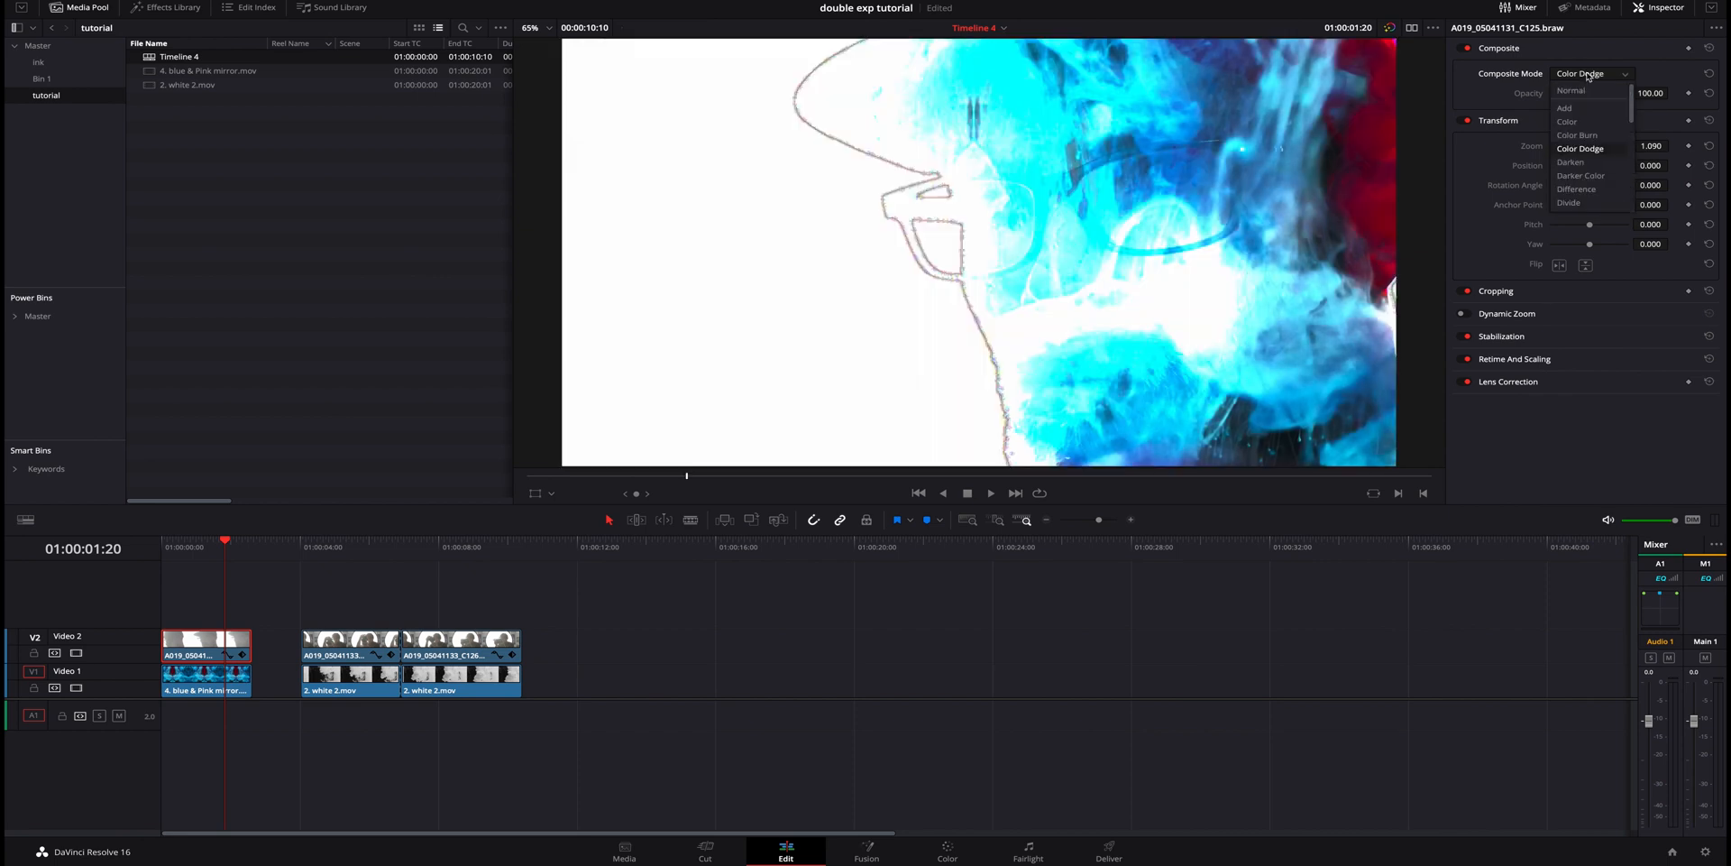
left_click(1578, 162)
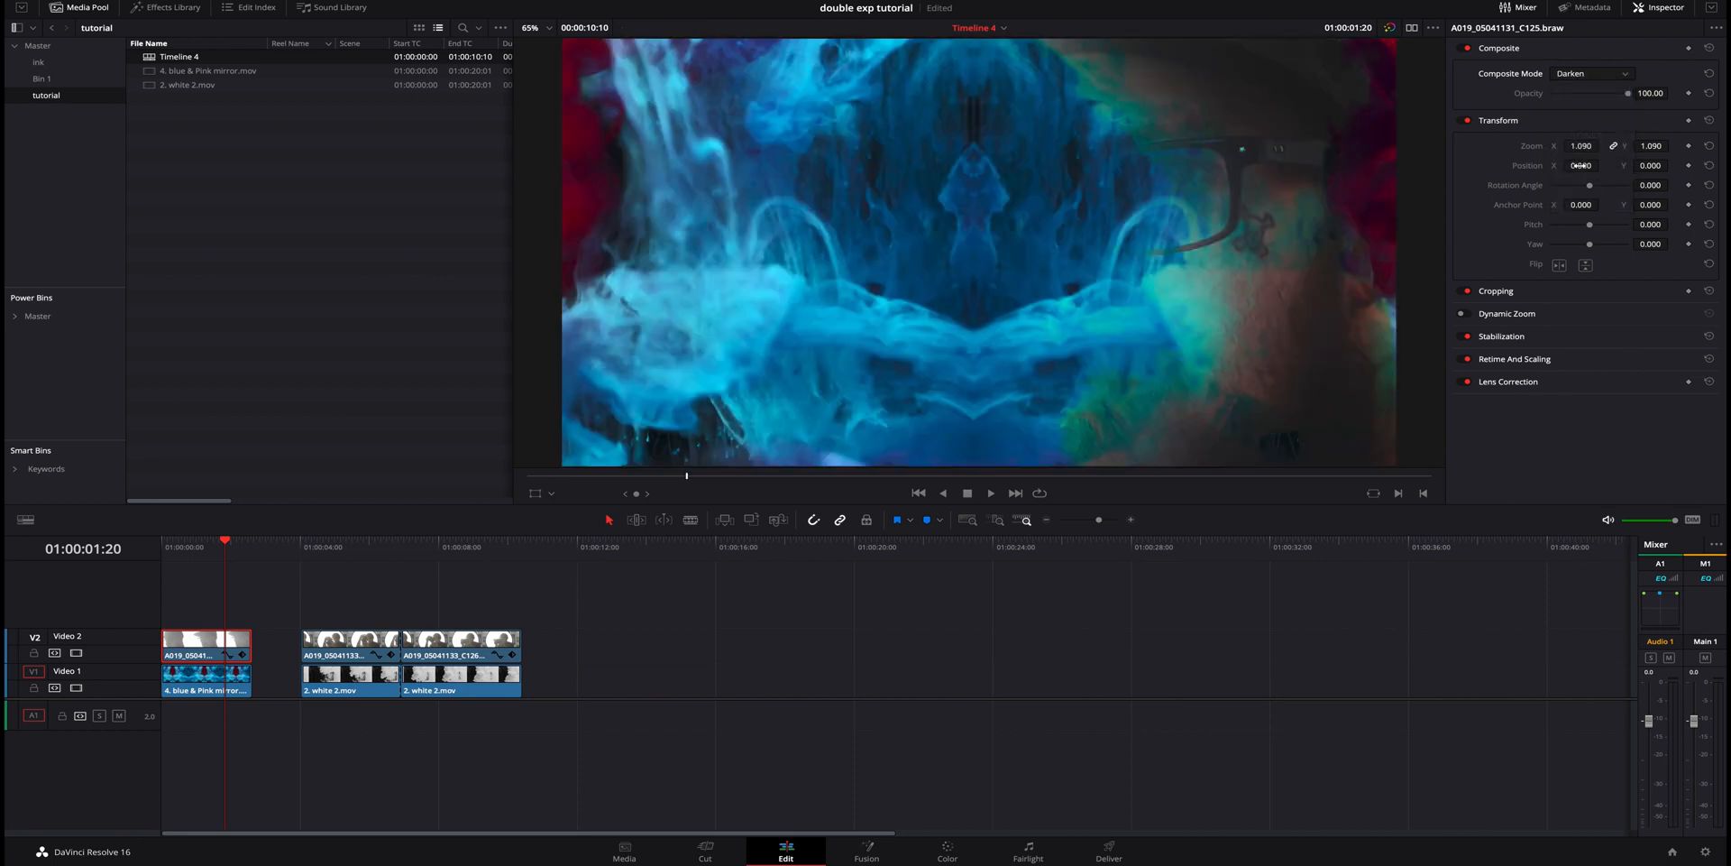
left_click(1604, 76)
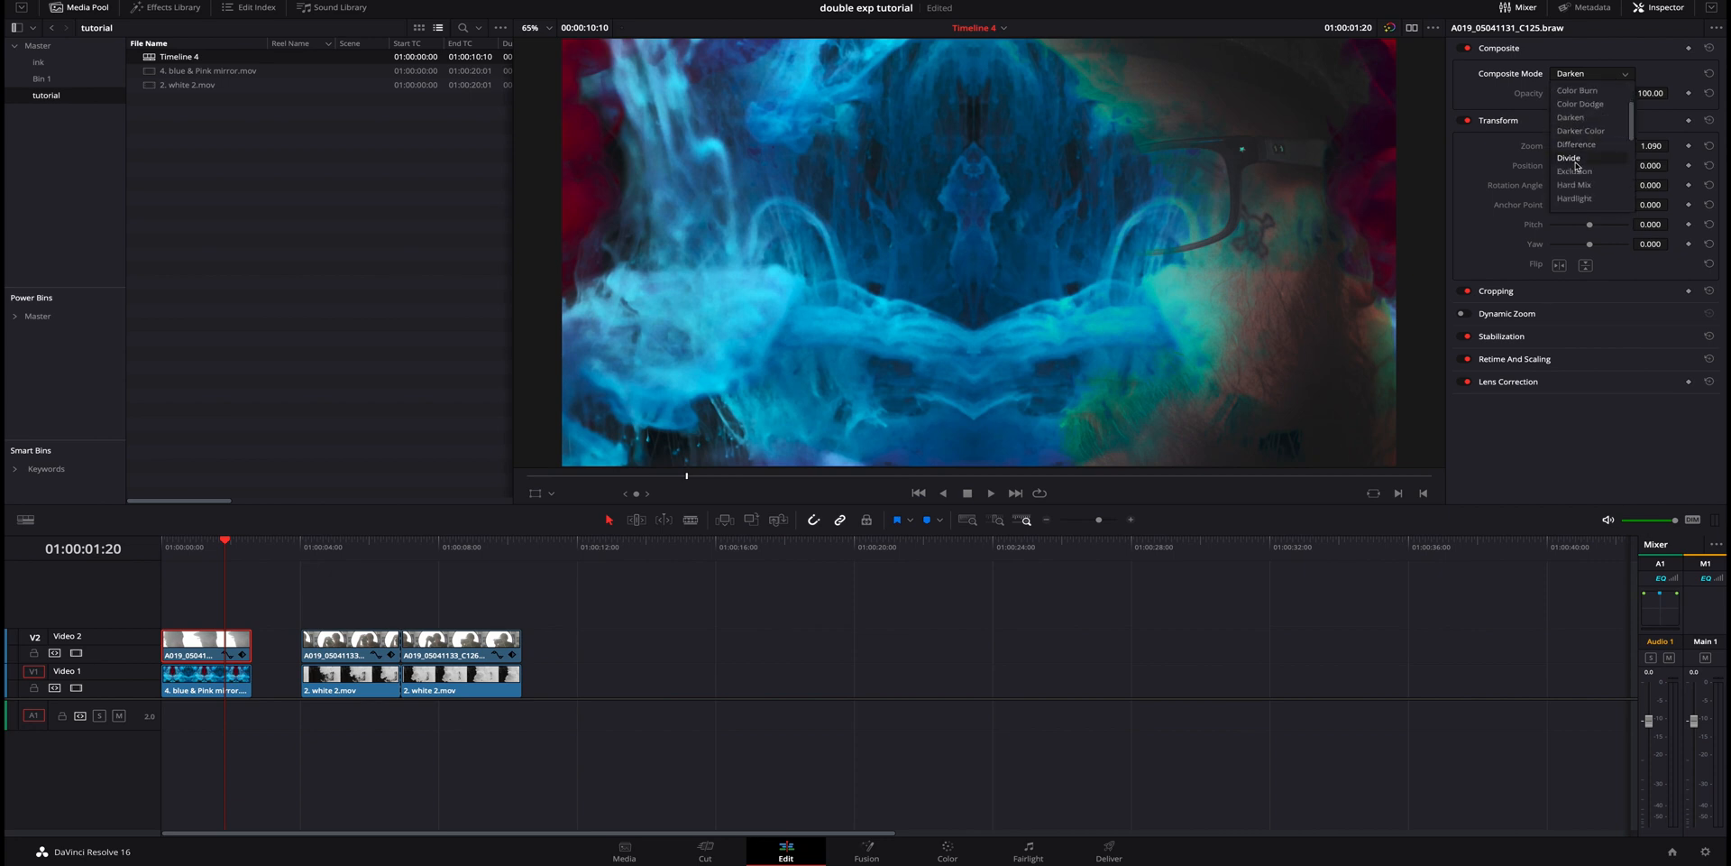
left_click(1587, 177)
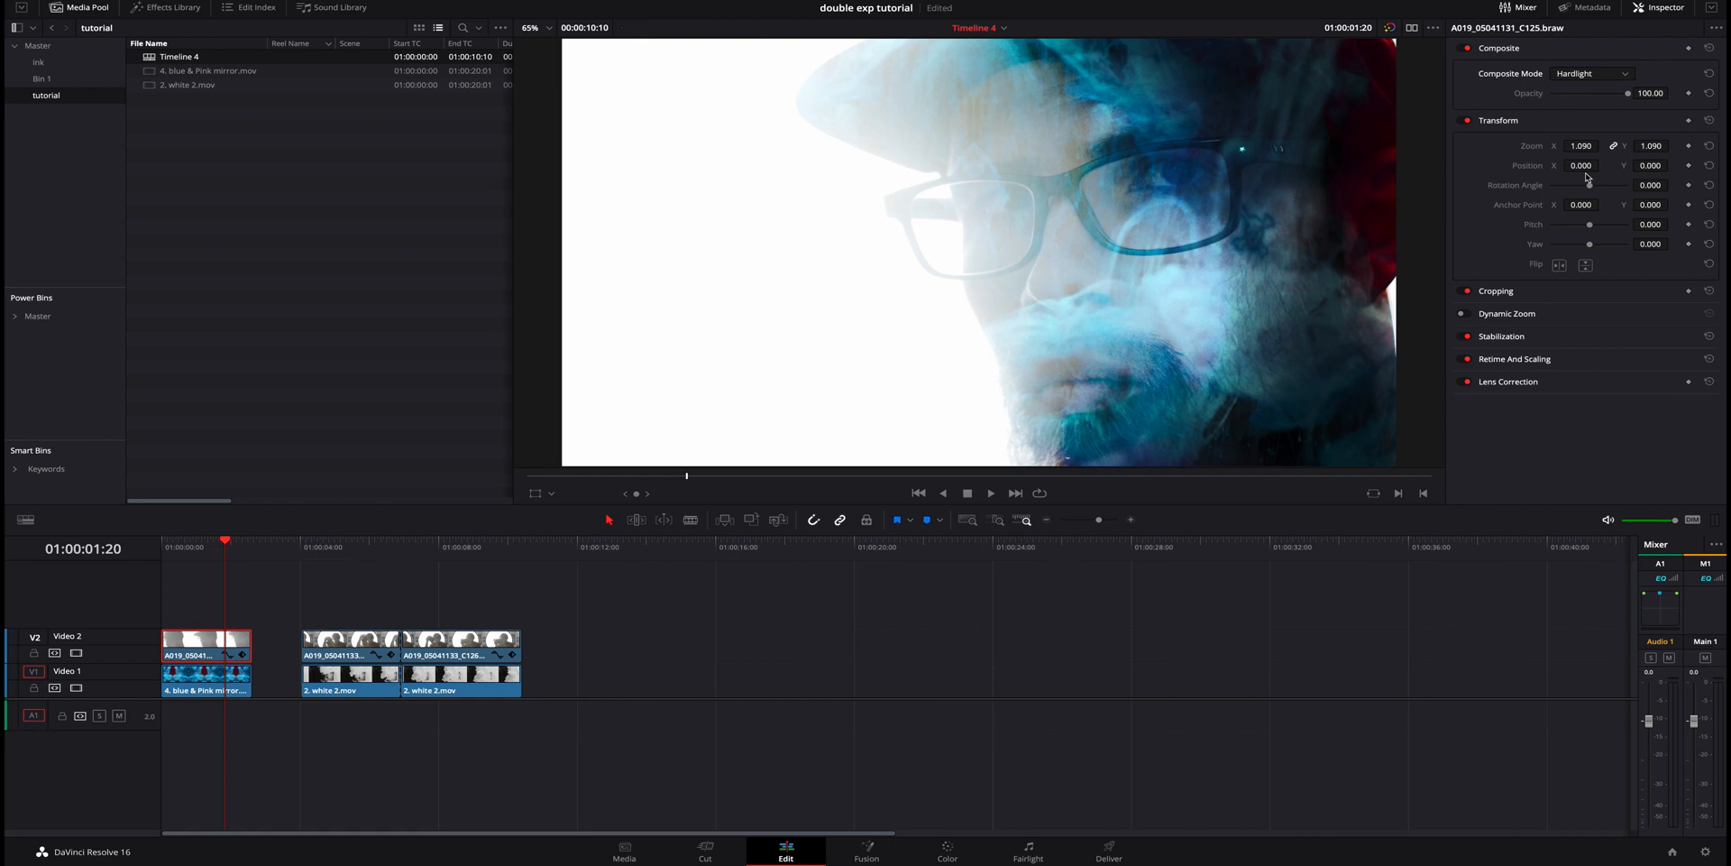
left_click(1599, 75)
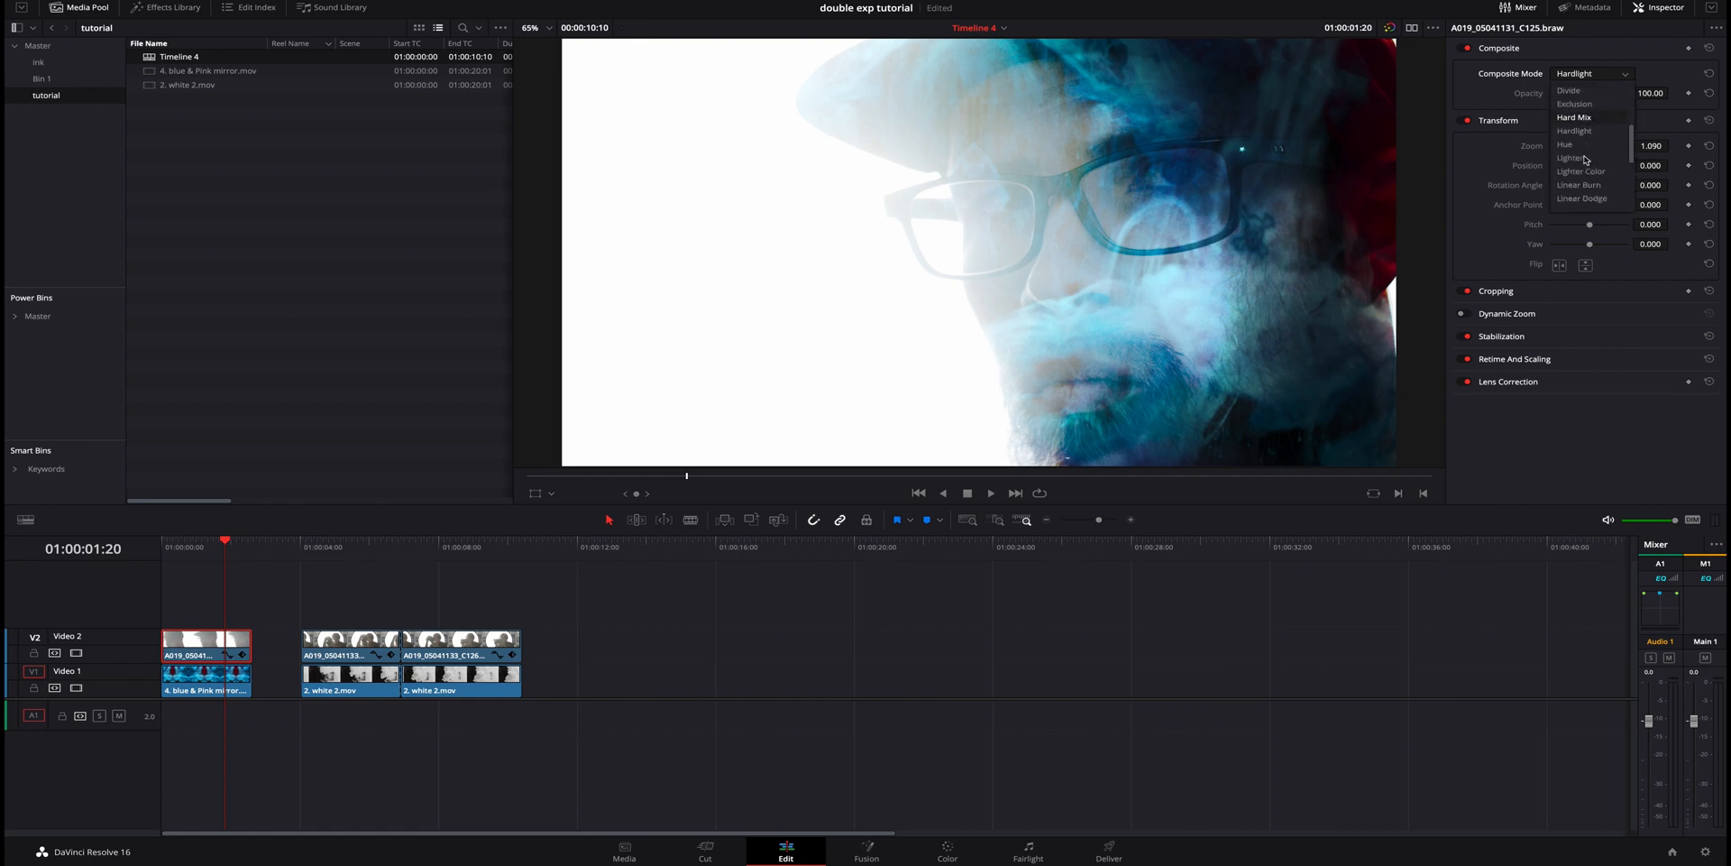
left_click(1574, 158)
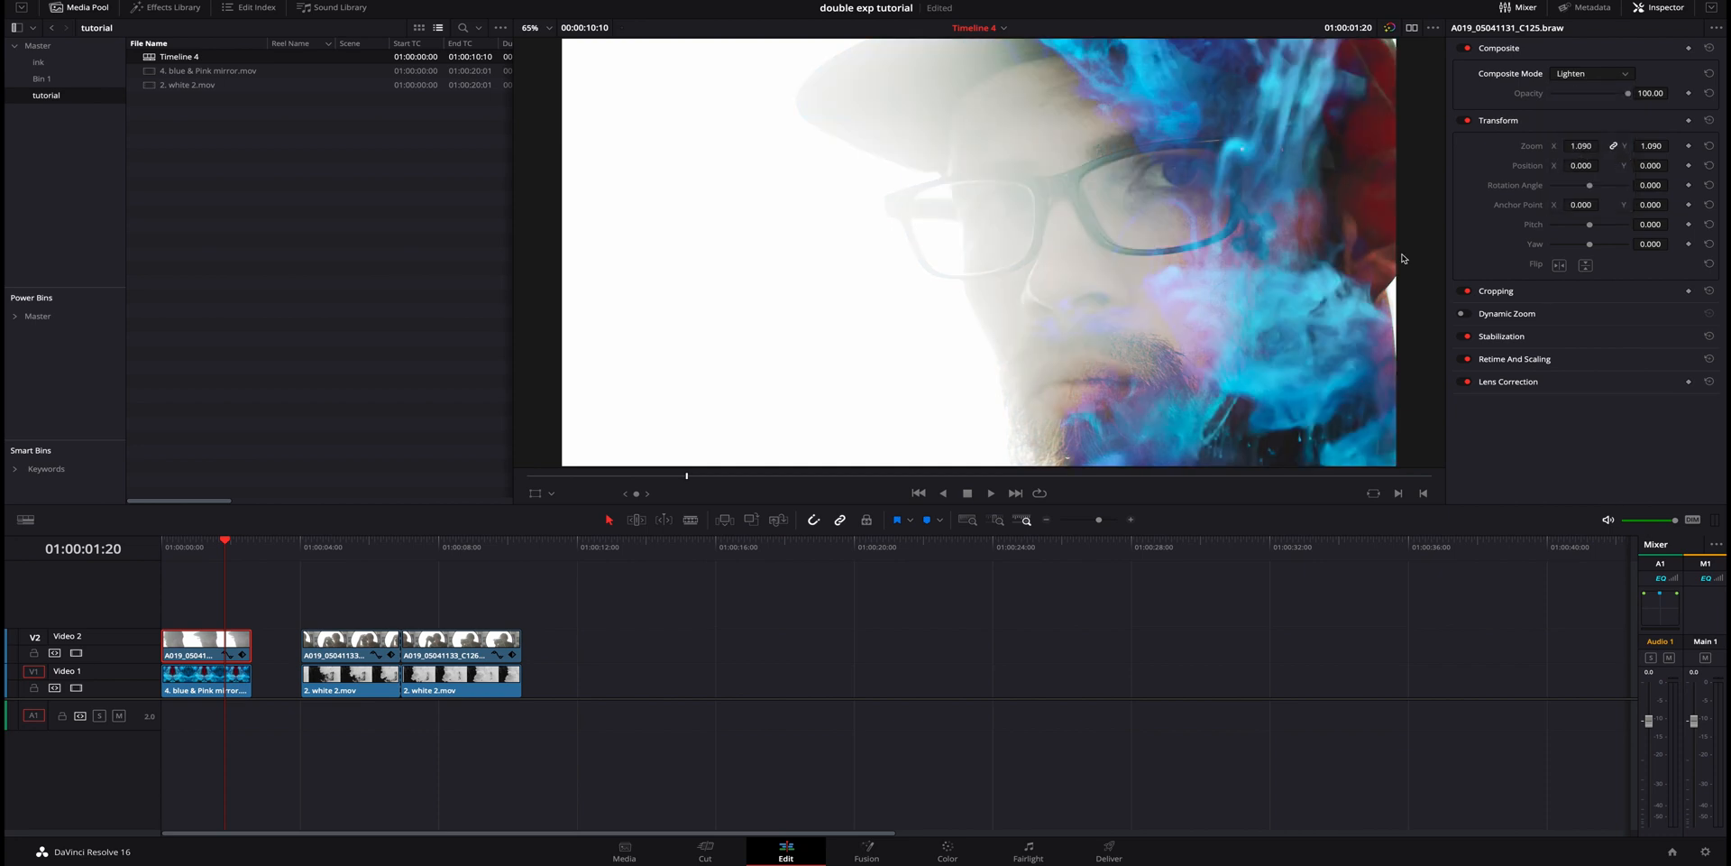
- Try the Lighten composite mode on the second portrait clip's first half and play it from its beginning
left_click_drag(210, 549, 338, 554)
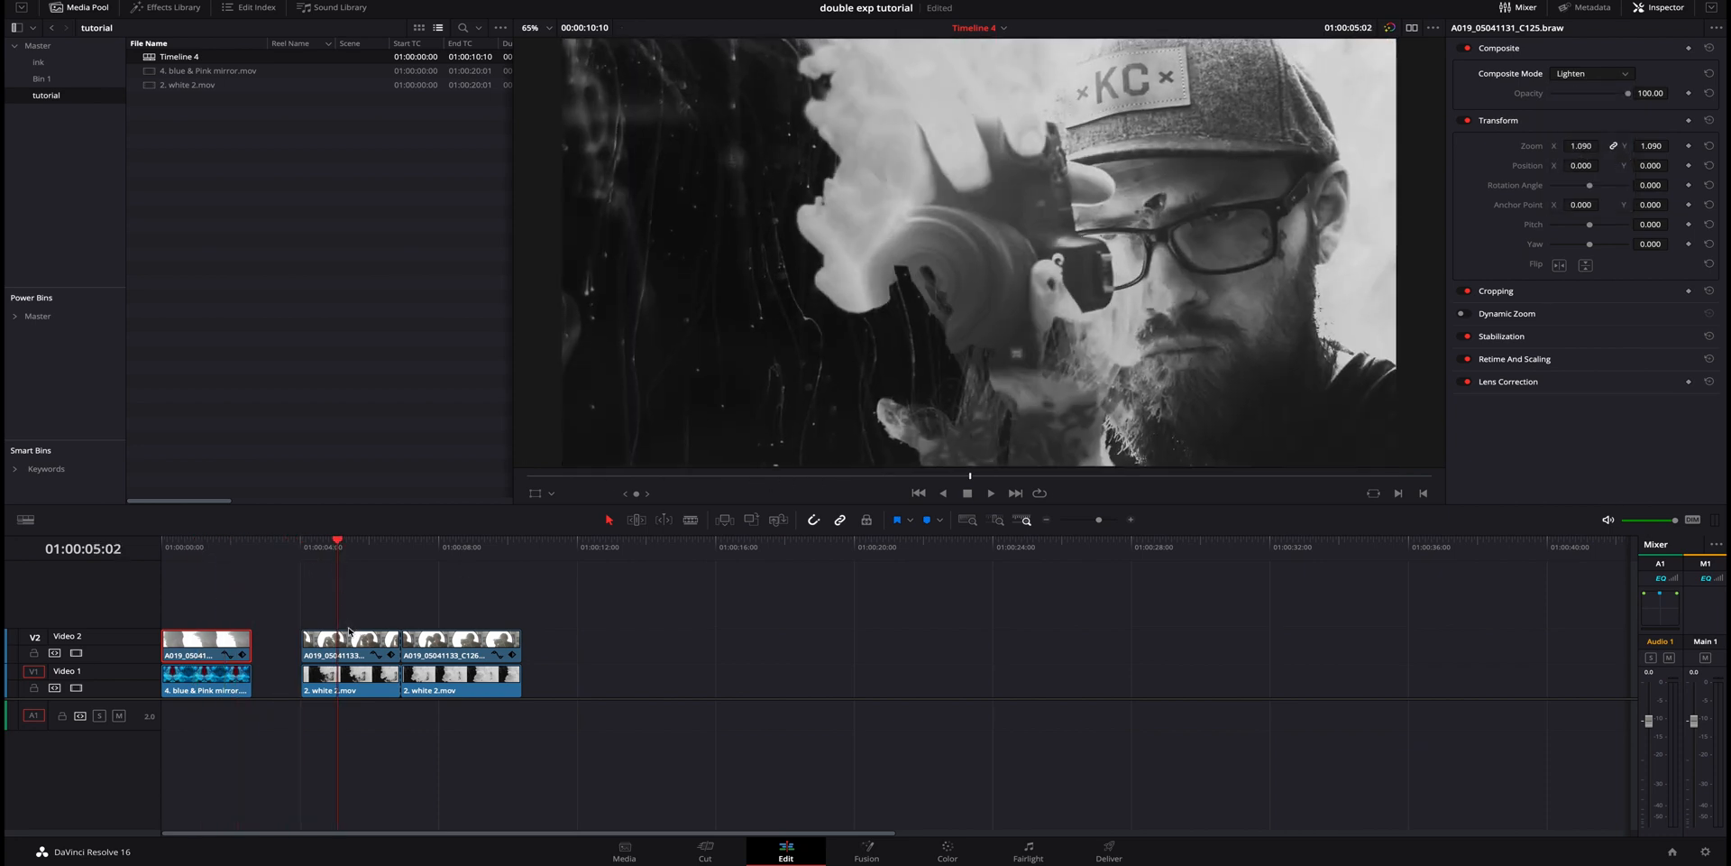
left_click(352, 651)
left_click(1605, 78)
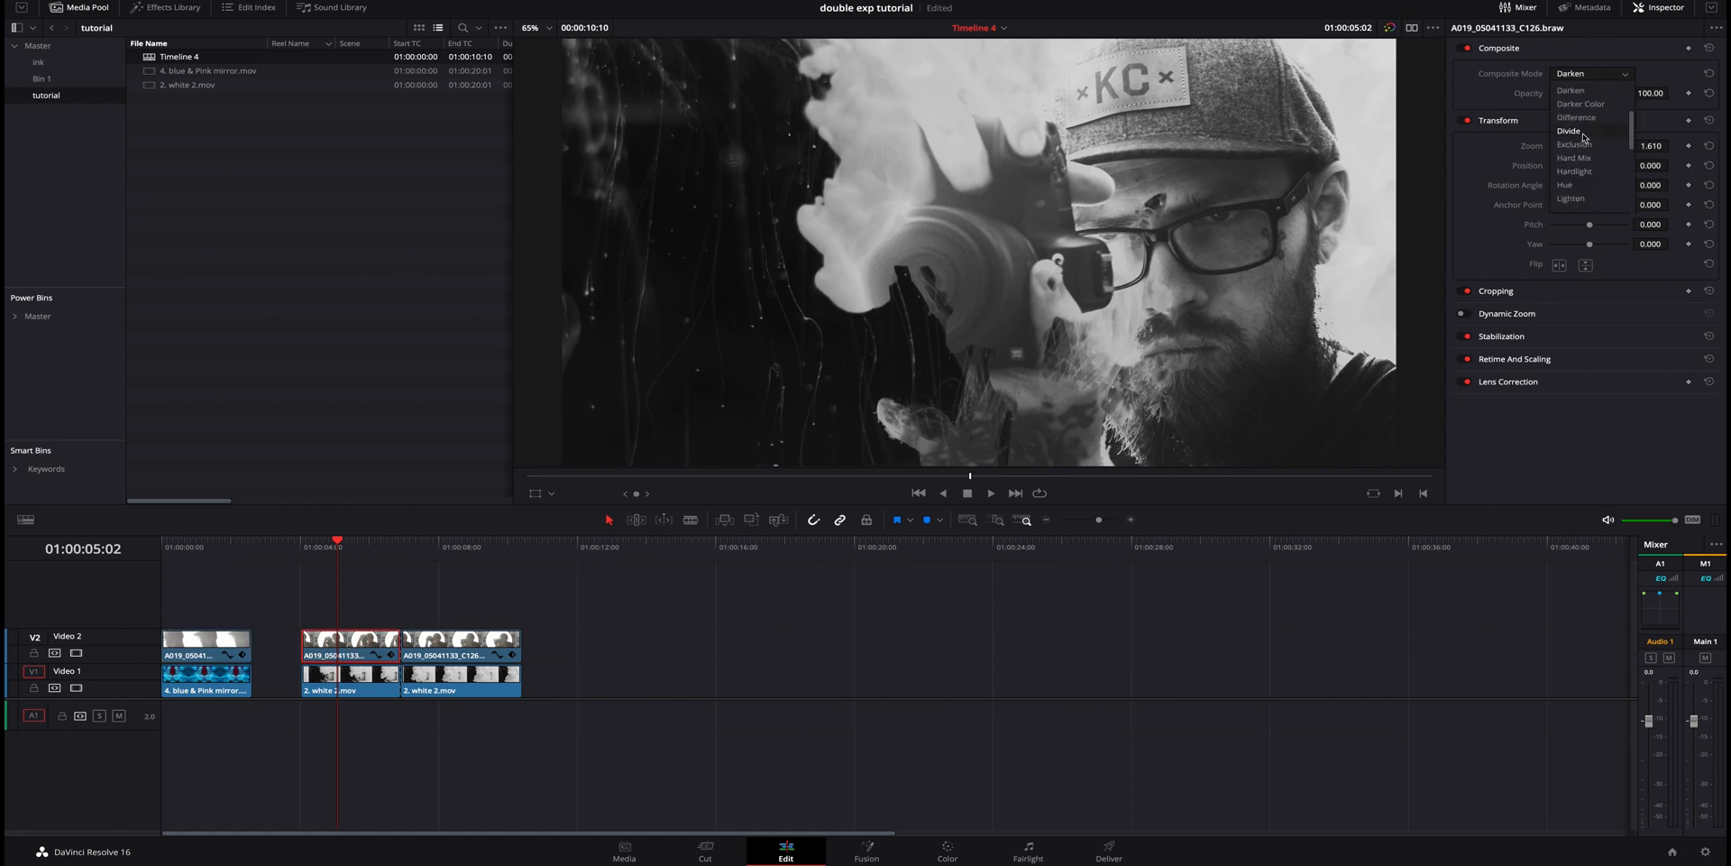
left_click(1589, 198)
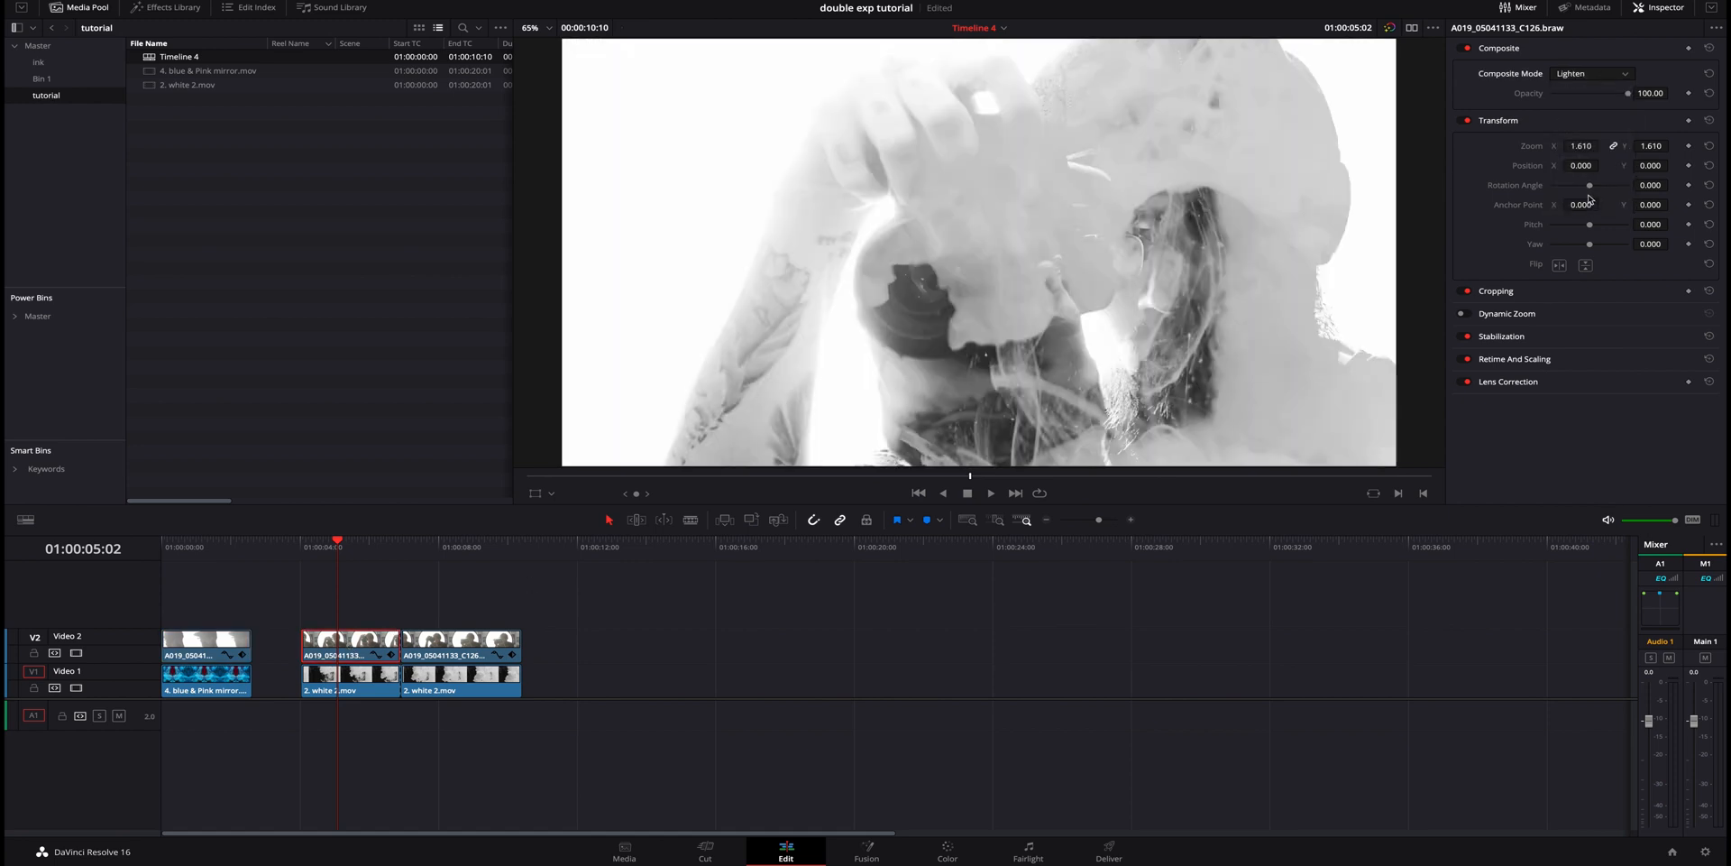
left_click_drag(319, 548, 303, 548)
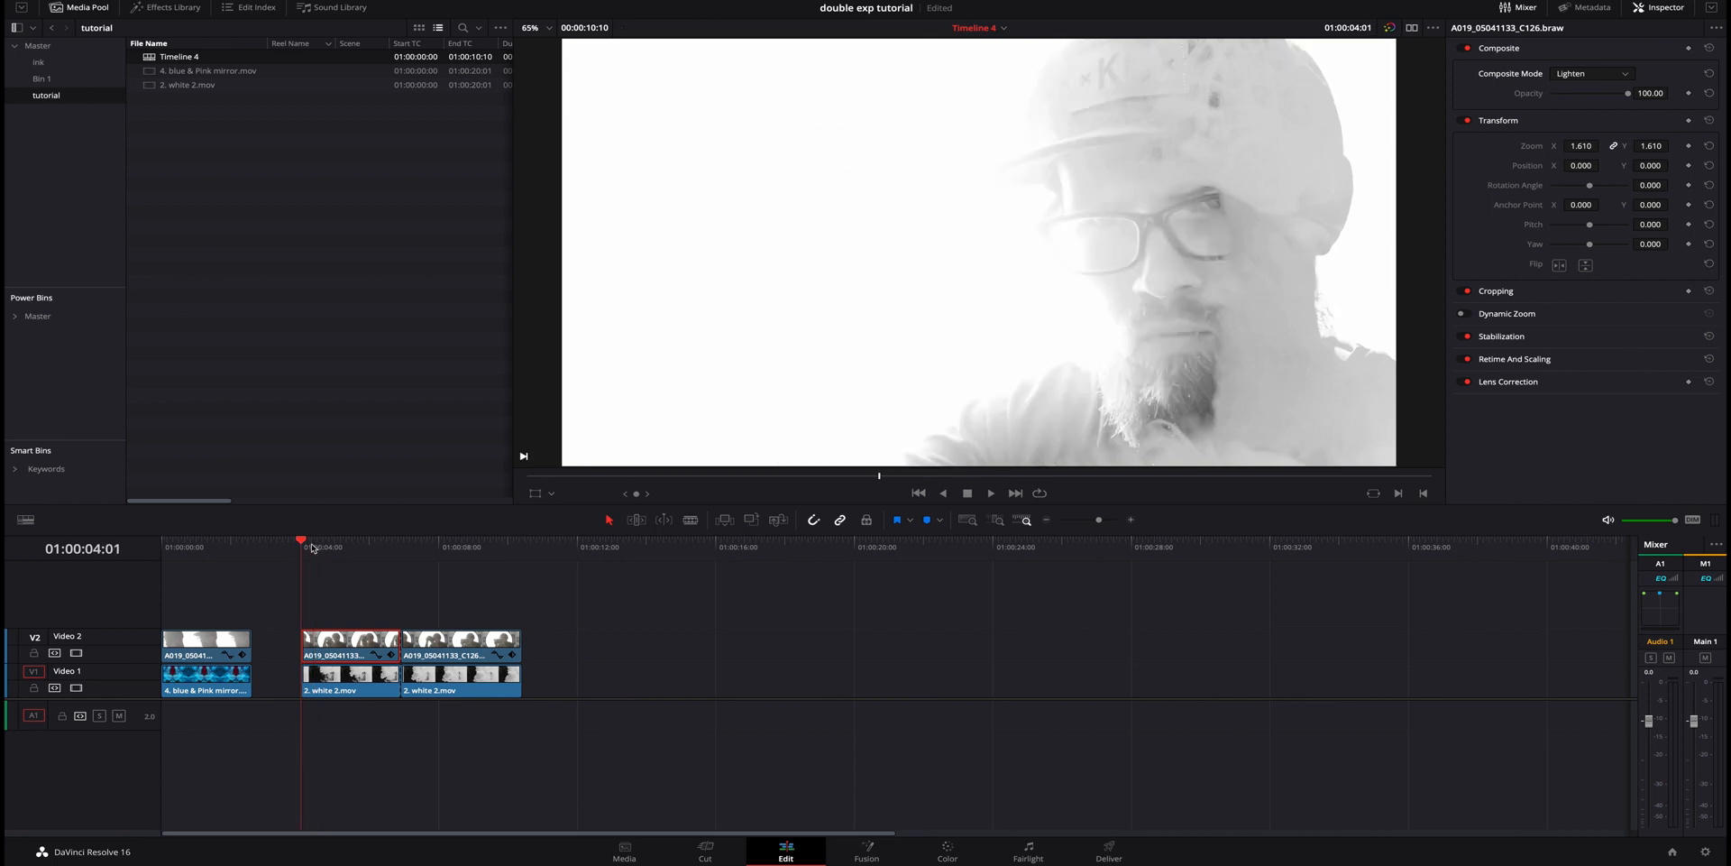
key("space")
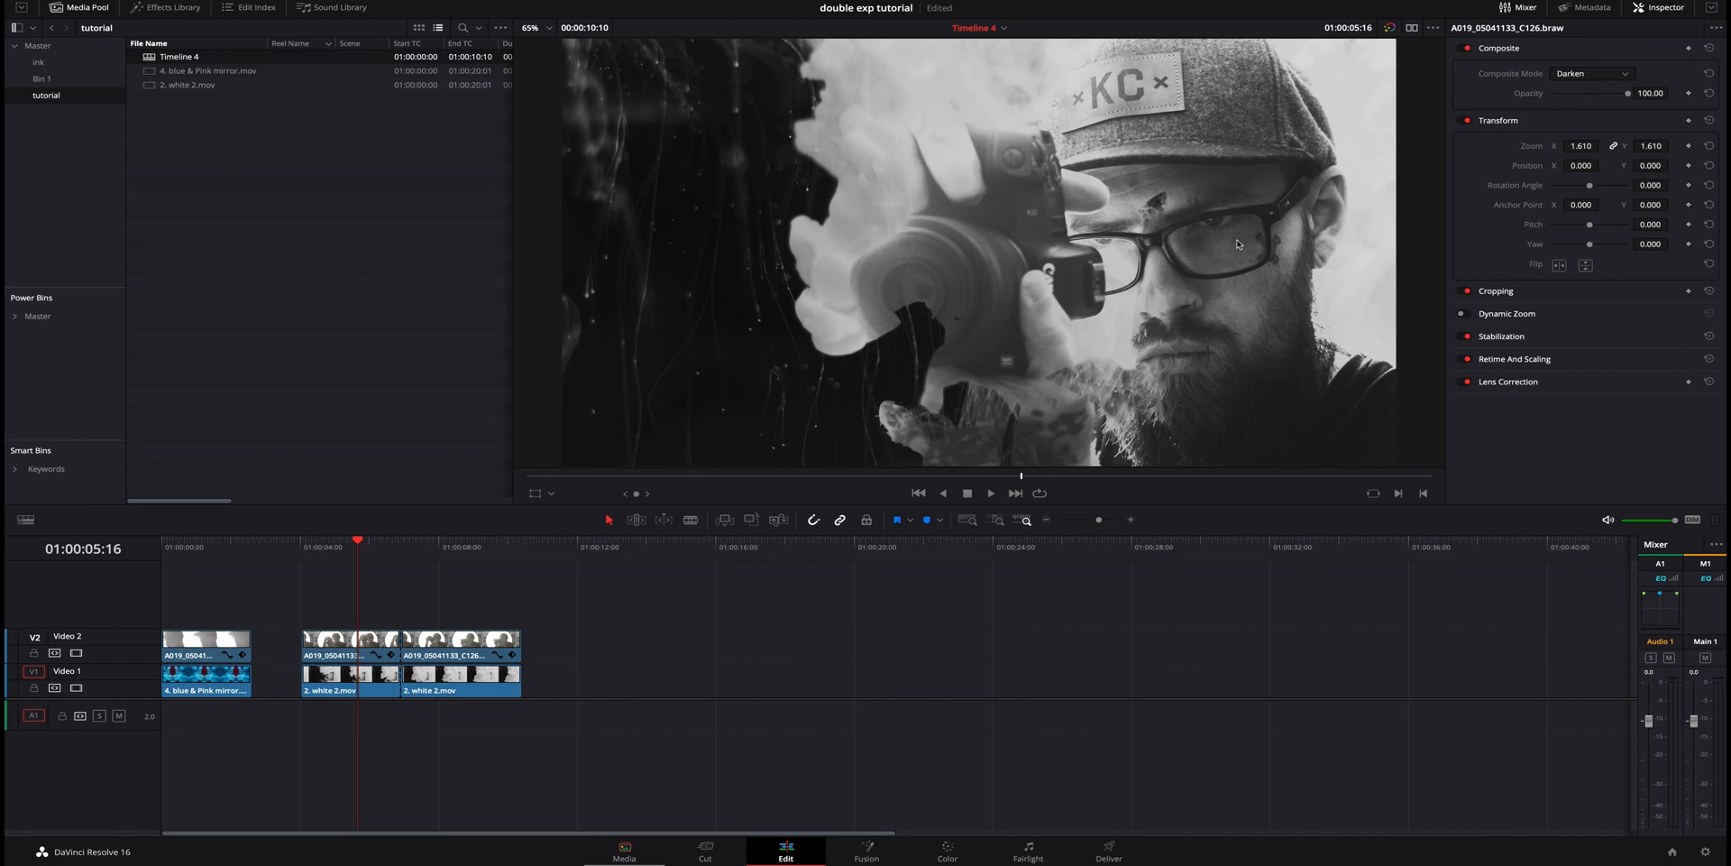
- Set the zoom of the second portrait clip's first half to 1.330 and, in Normal composite mode, its X position to 74
mouse_move(1581, 146)
left_mouse_down()
mouse_move(1565, 145)
mouse_move(1602, 145)
left_mouse_up()
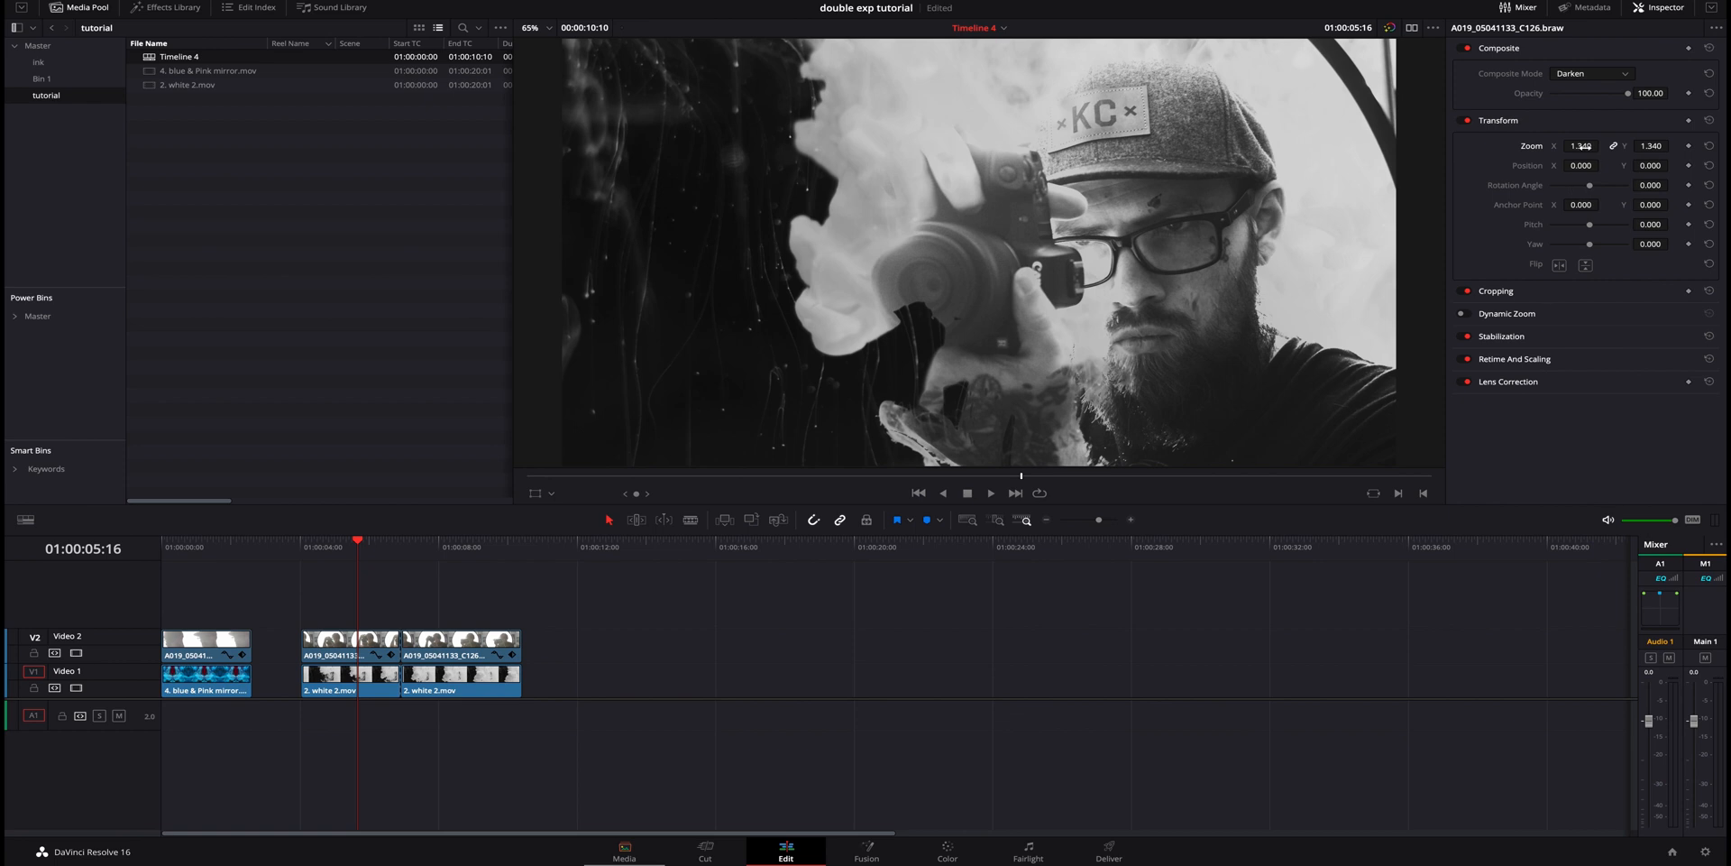
left_click_drag(1584, 146, 1602, 145)
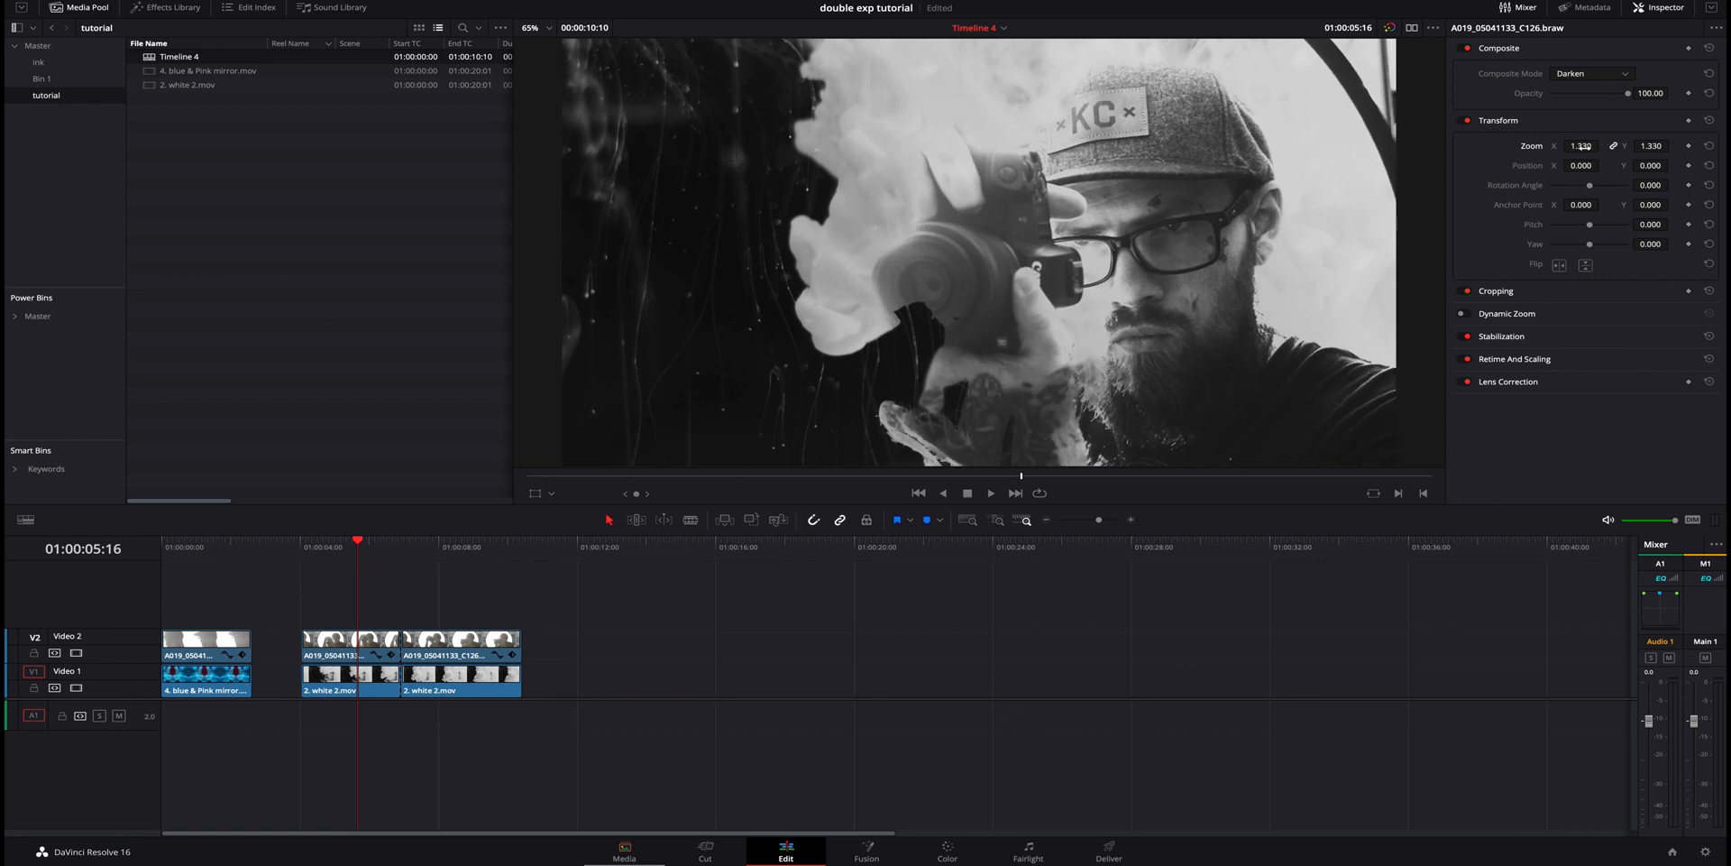
left_click(1598, 76)
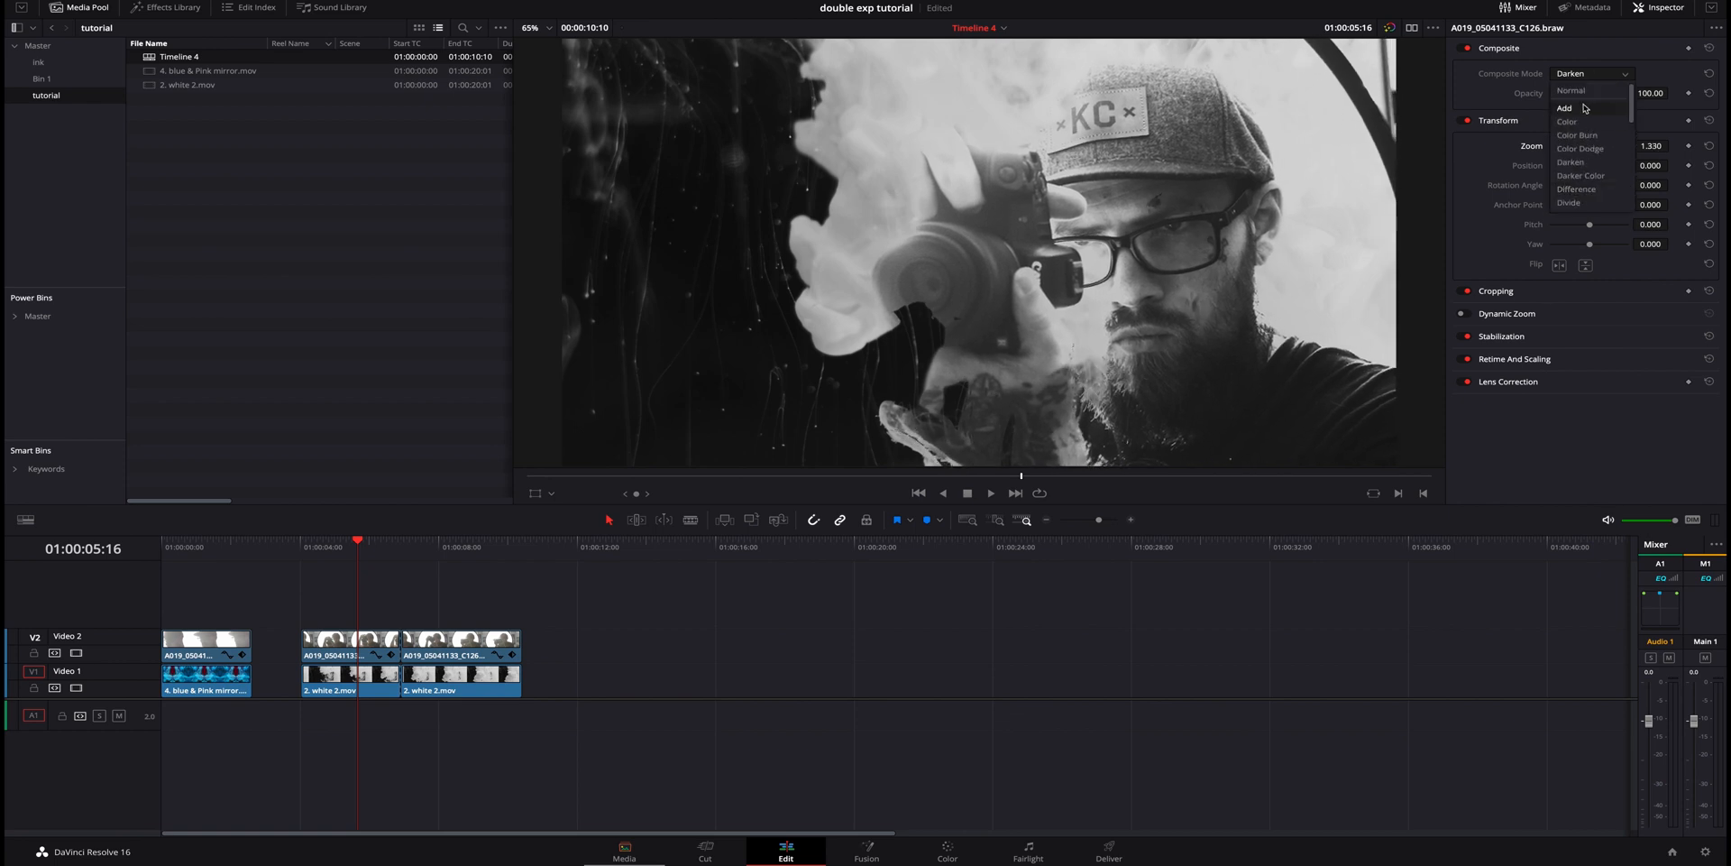
left_click(1573, 90)
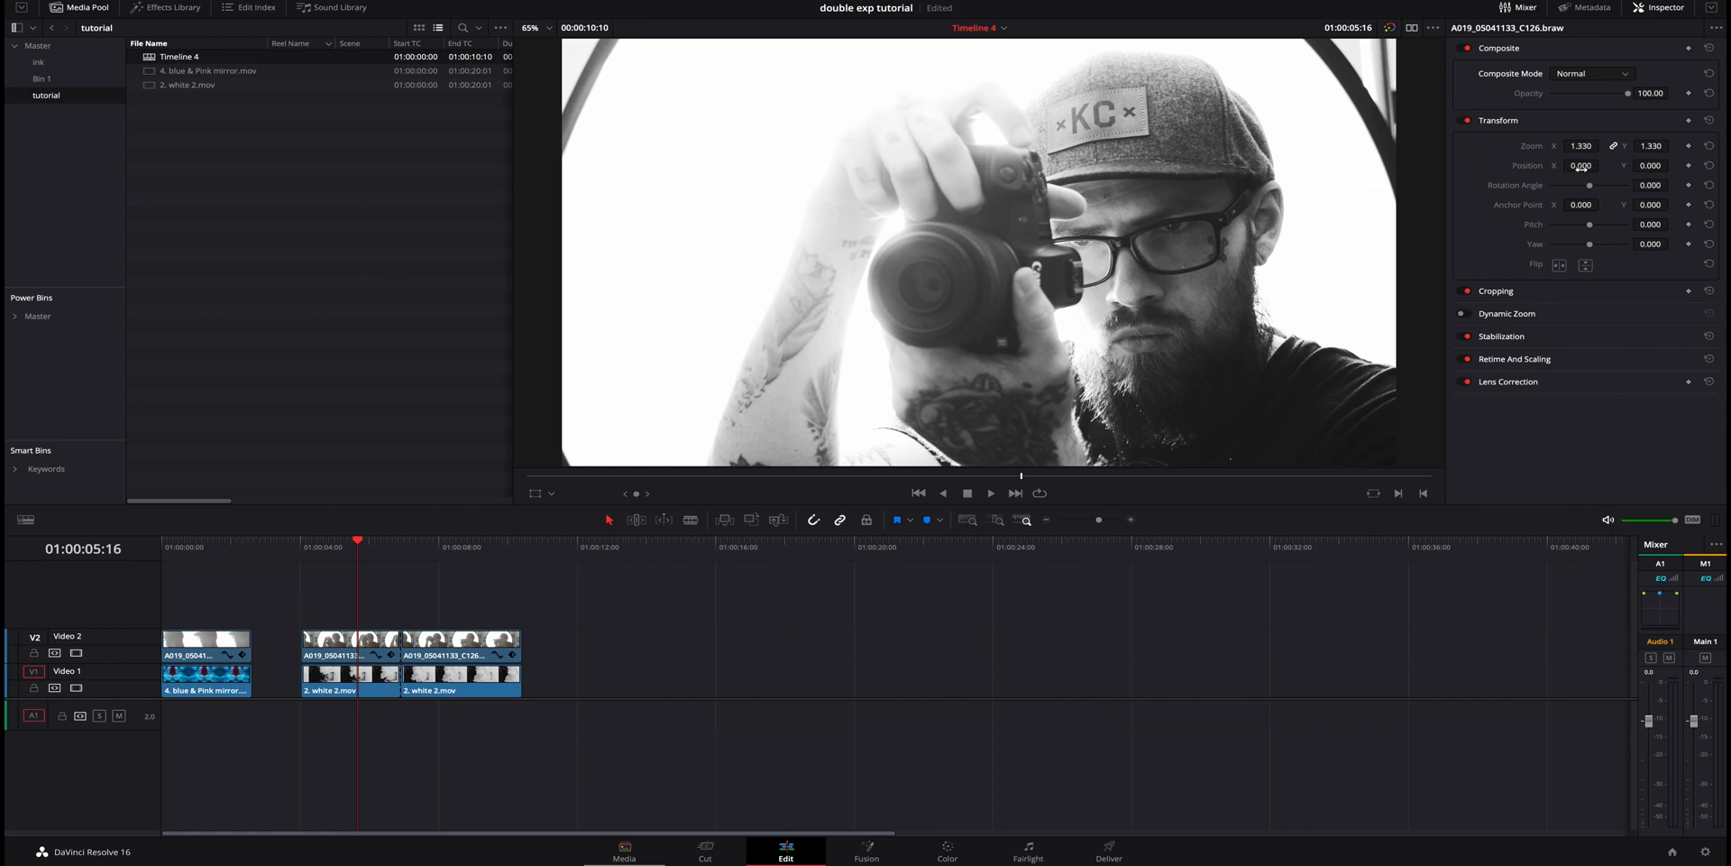
mouse_move(1580, 166)
left_mouse_down()
mouse_move(1621, 166)
mouse_move(1594, 166)
left_mouse_up()
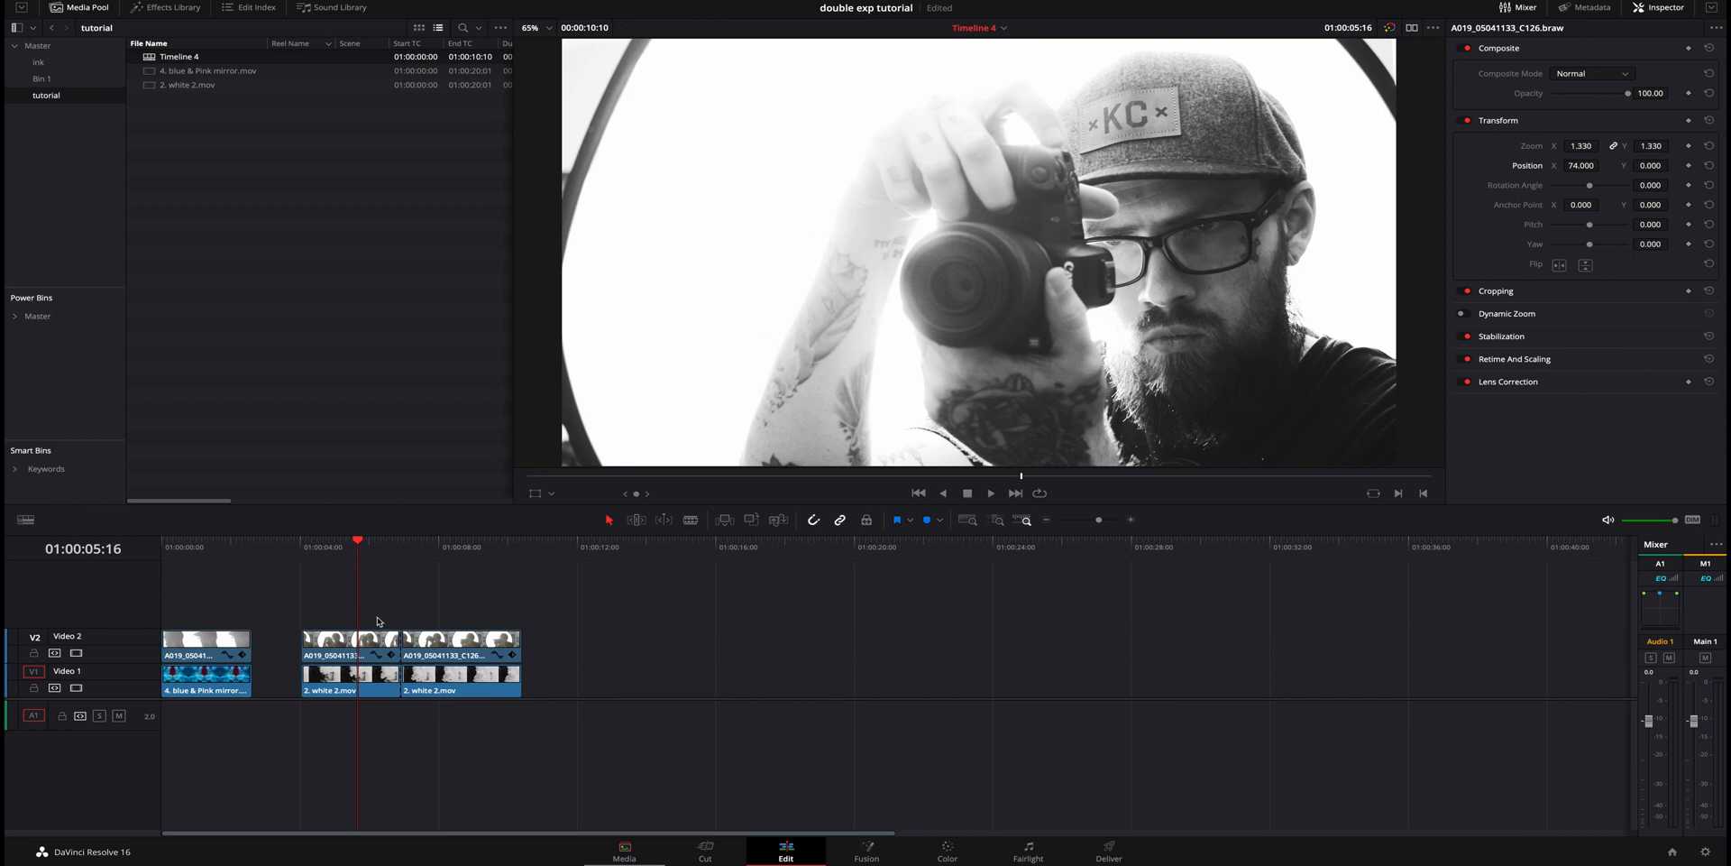
- Crop the left side of the second portrait clip's first half by about 384 and set its composite mode to Darken
left_click(356, 640)
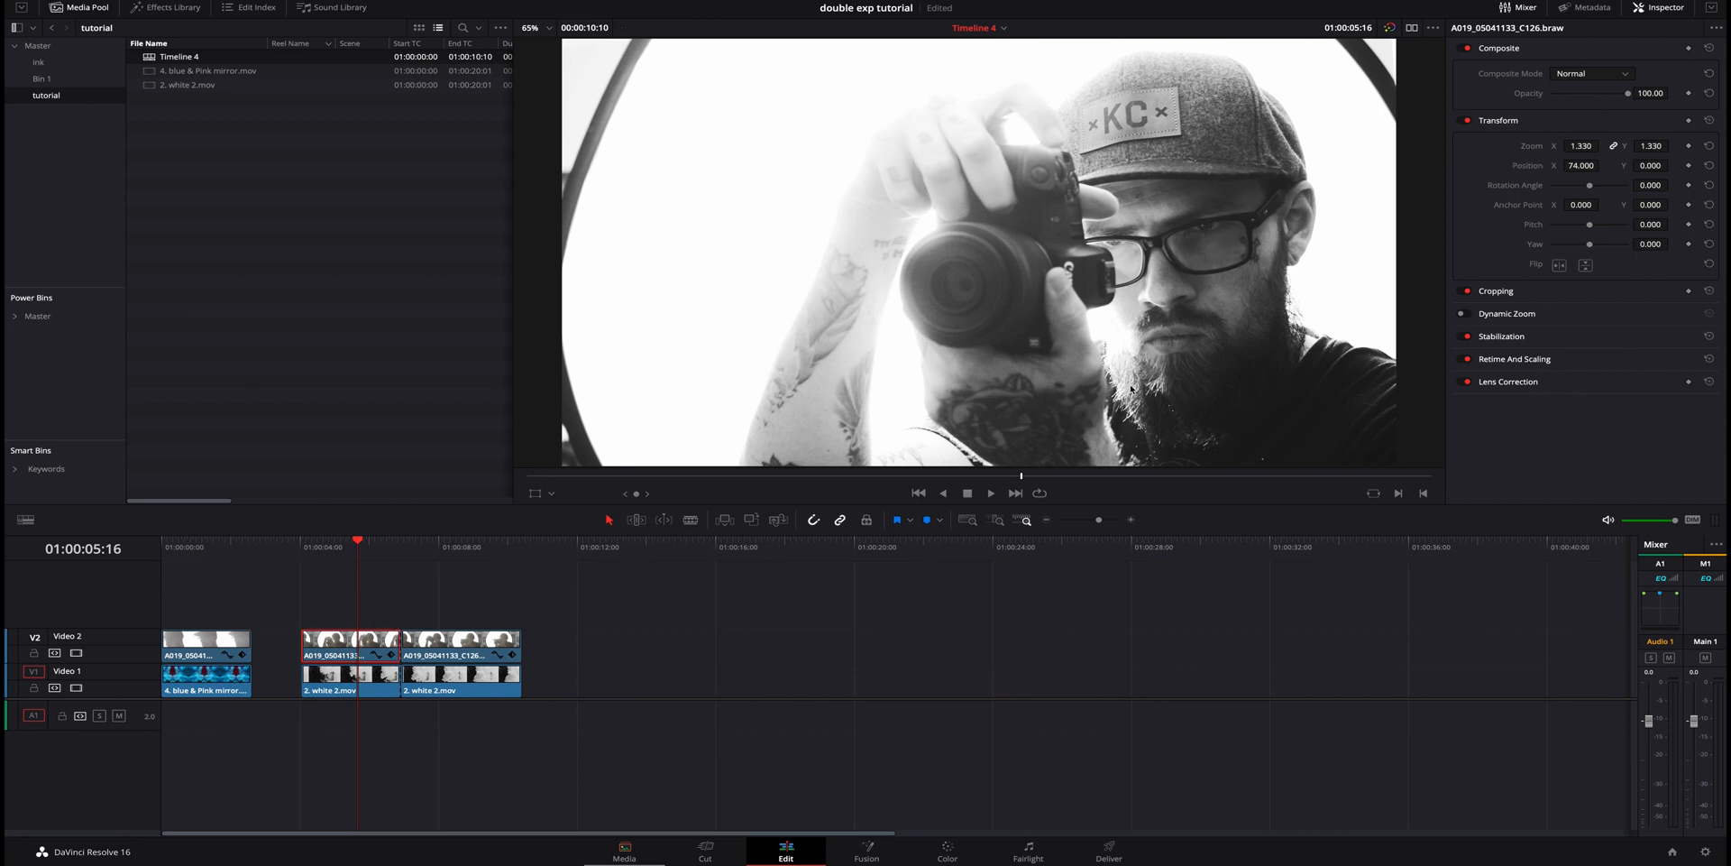
left_click(1517, 293)
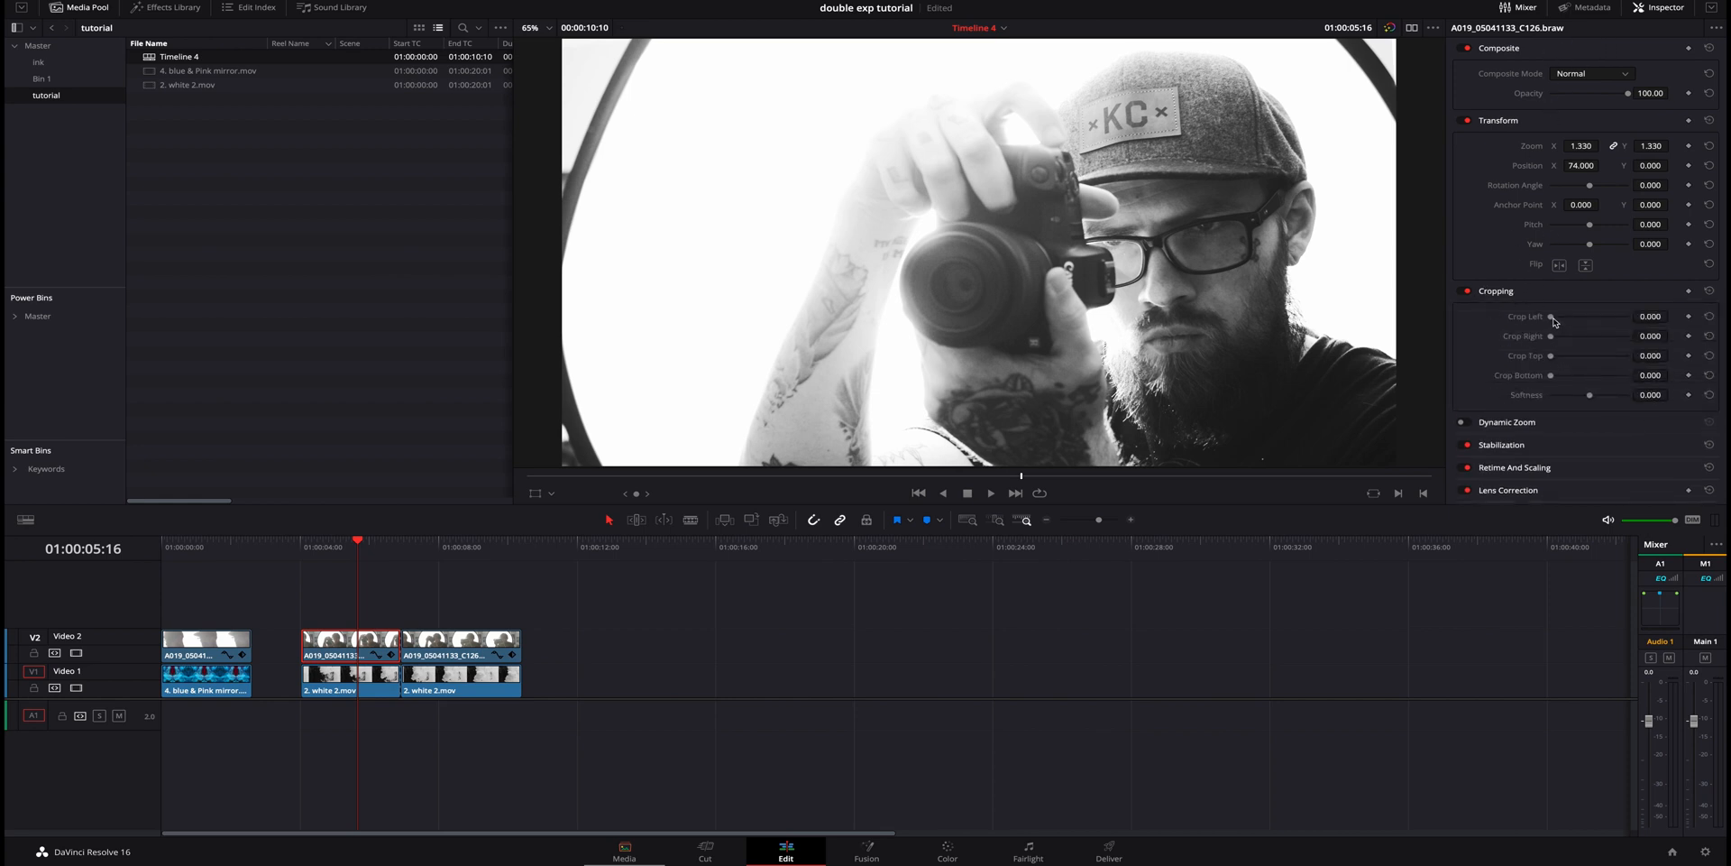
left_click_drag(1554, 321, 1567, 319)
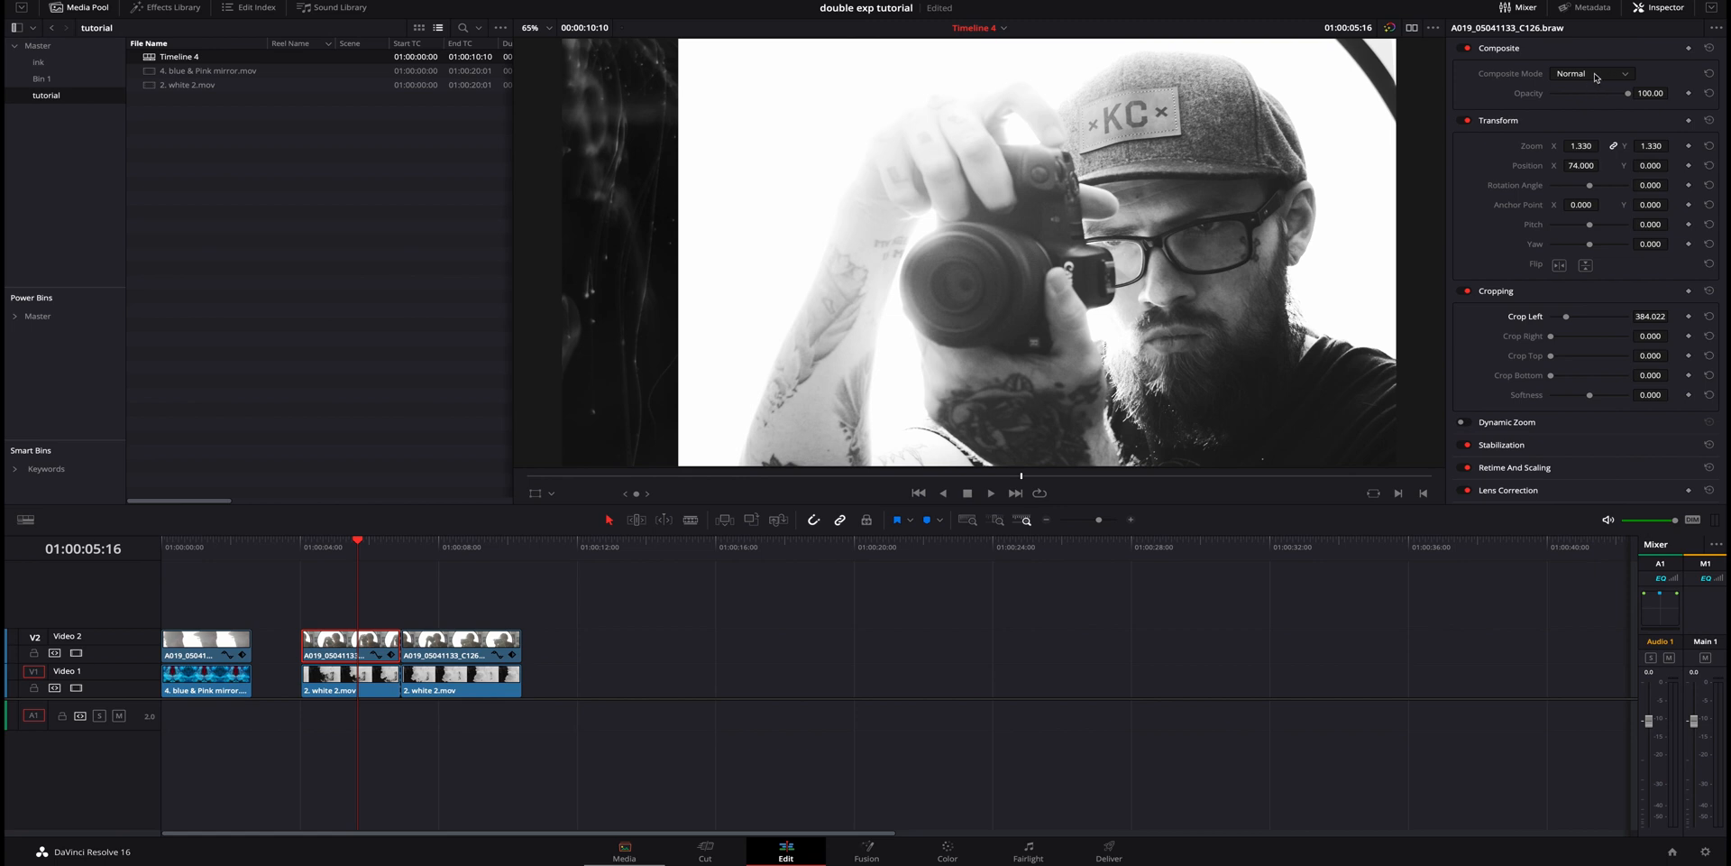
left_click(1592, 74)
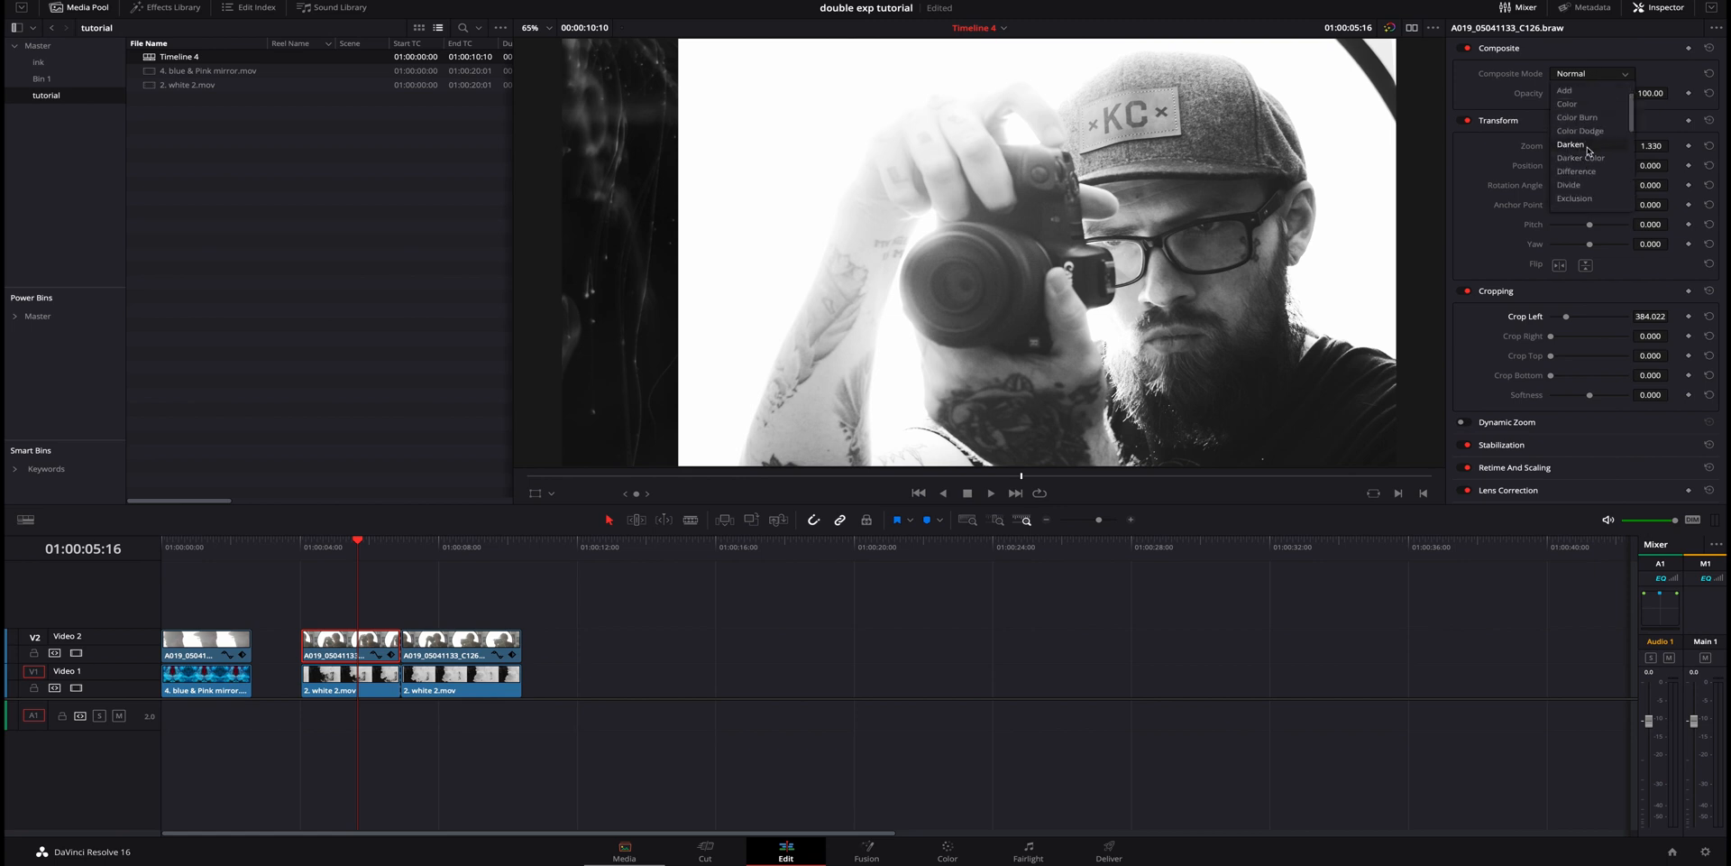
left_click(1584, 145)
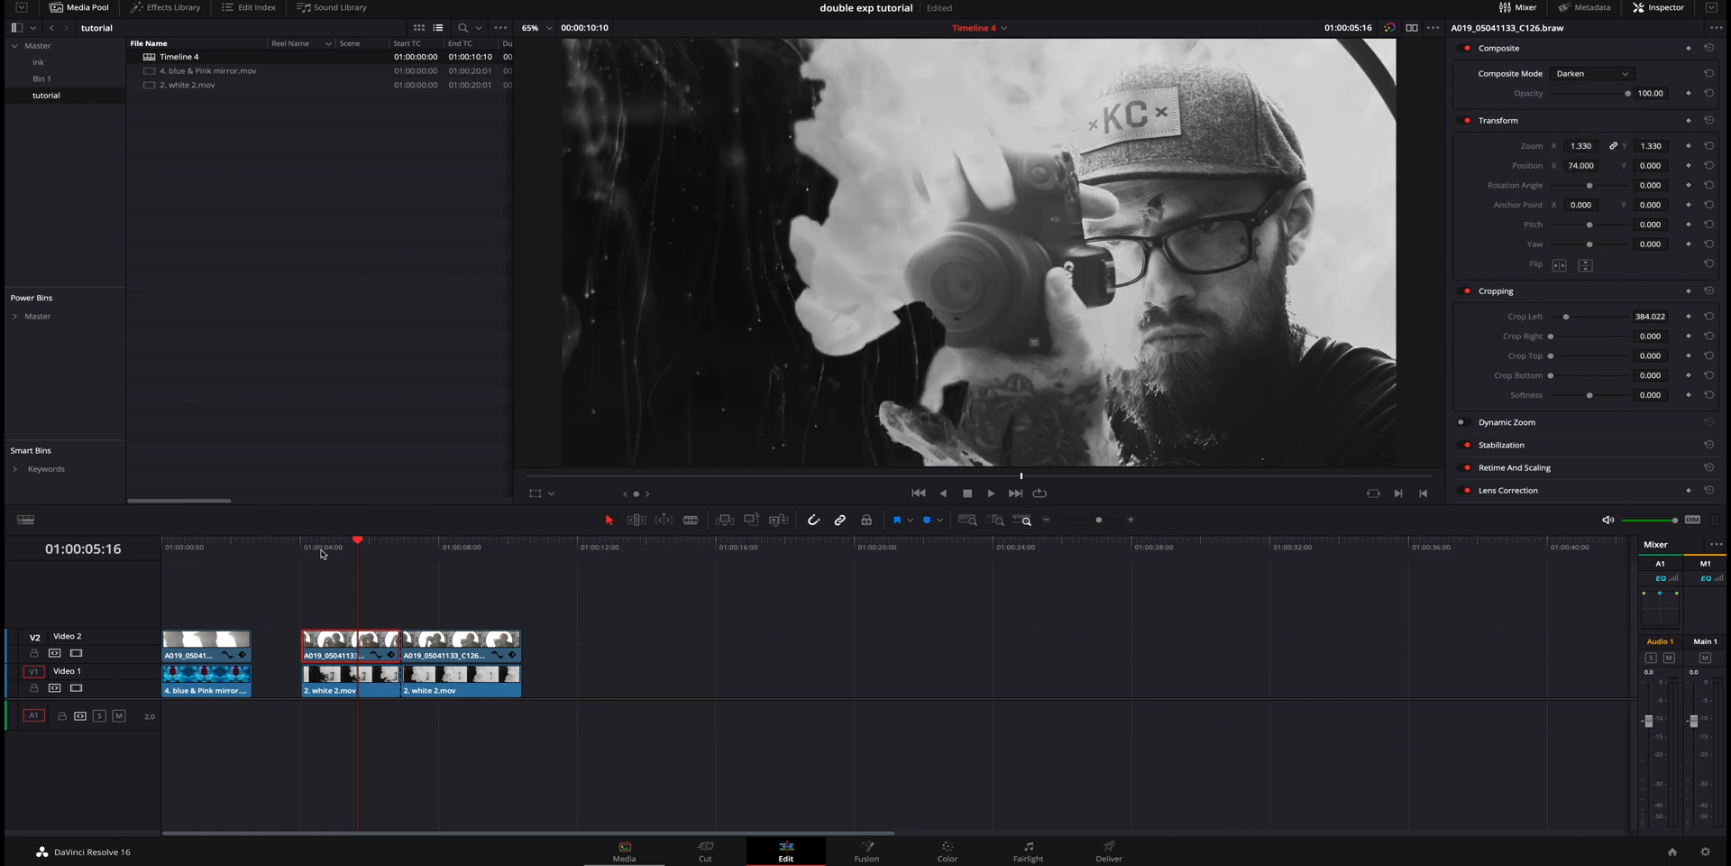
- Play back the cropped first half of the second portrait clip from near its beginning to review the Darken blend
left_click(309, 546)
key("space")
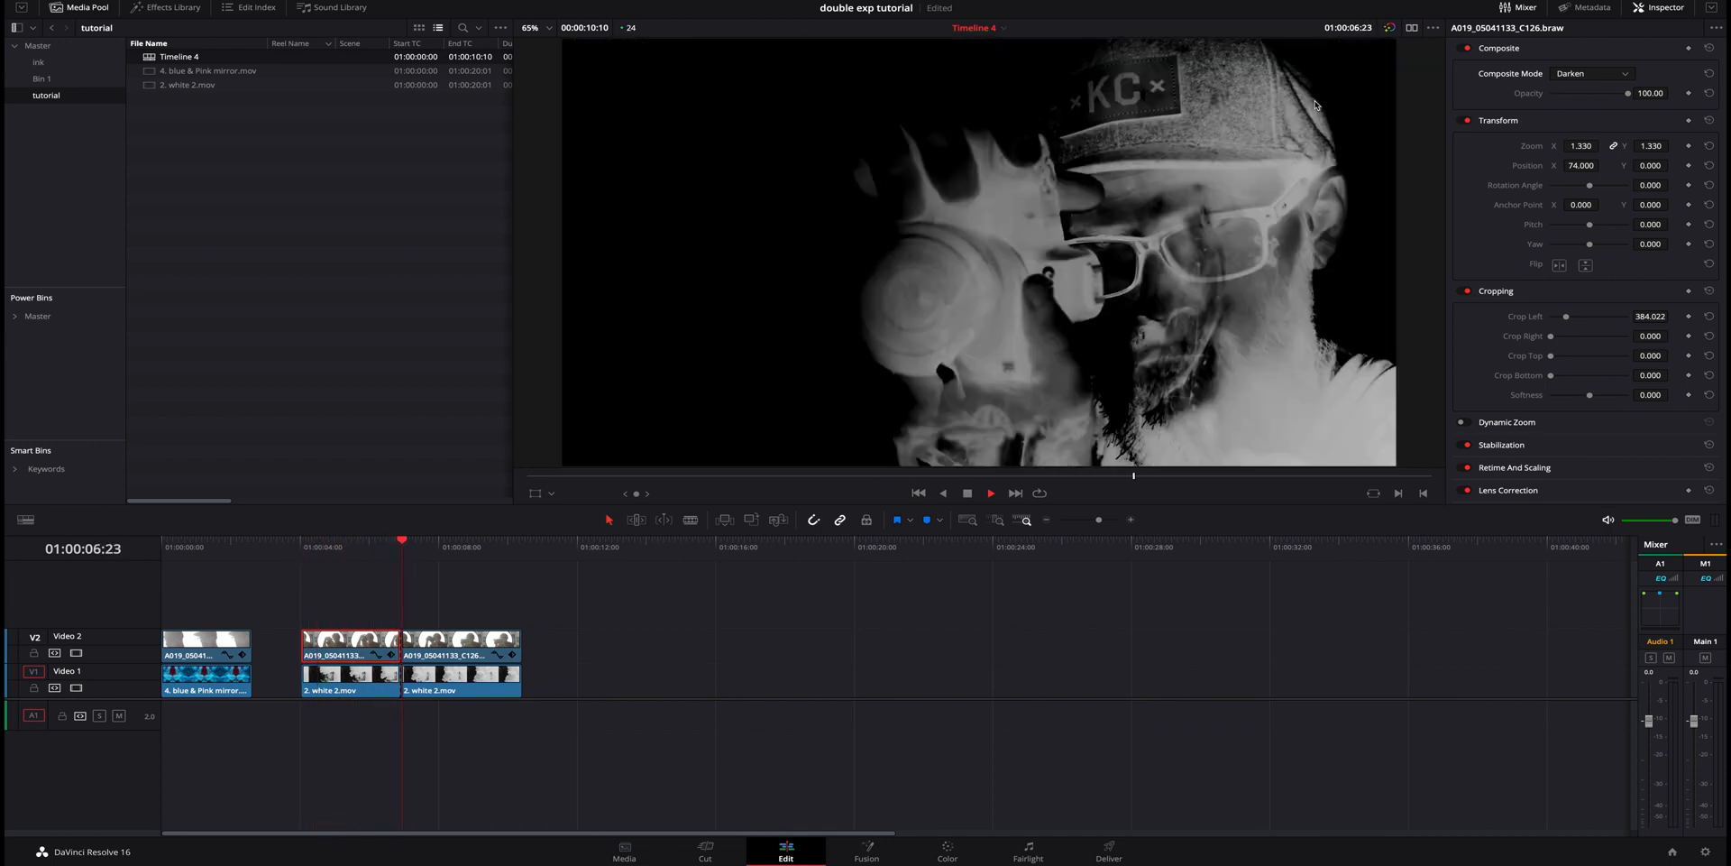
key("space")
- Set the X position of the second portrait clip's first half to 249 and scrub through the blend to check the framing
left_click(394, 544)
left_click(368, 546)
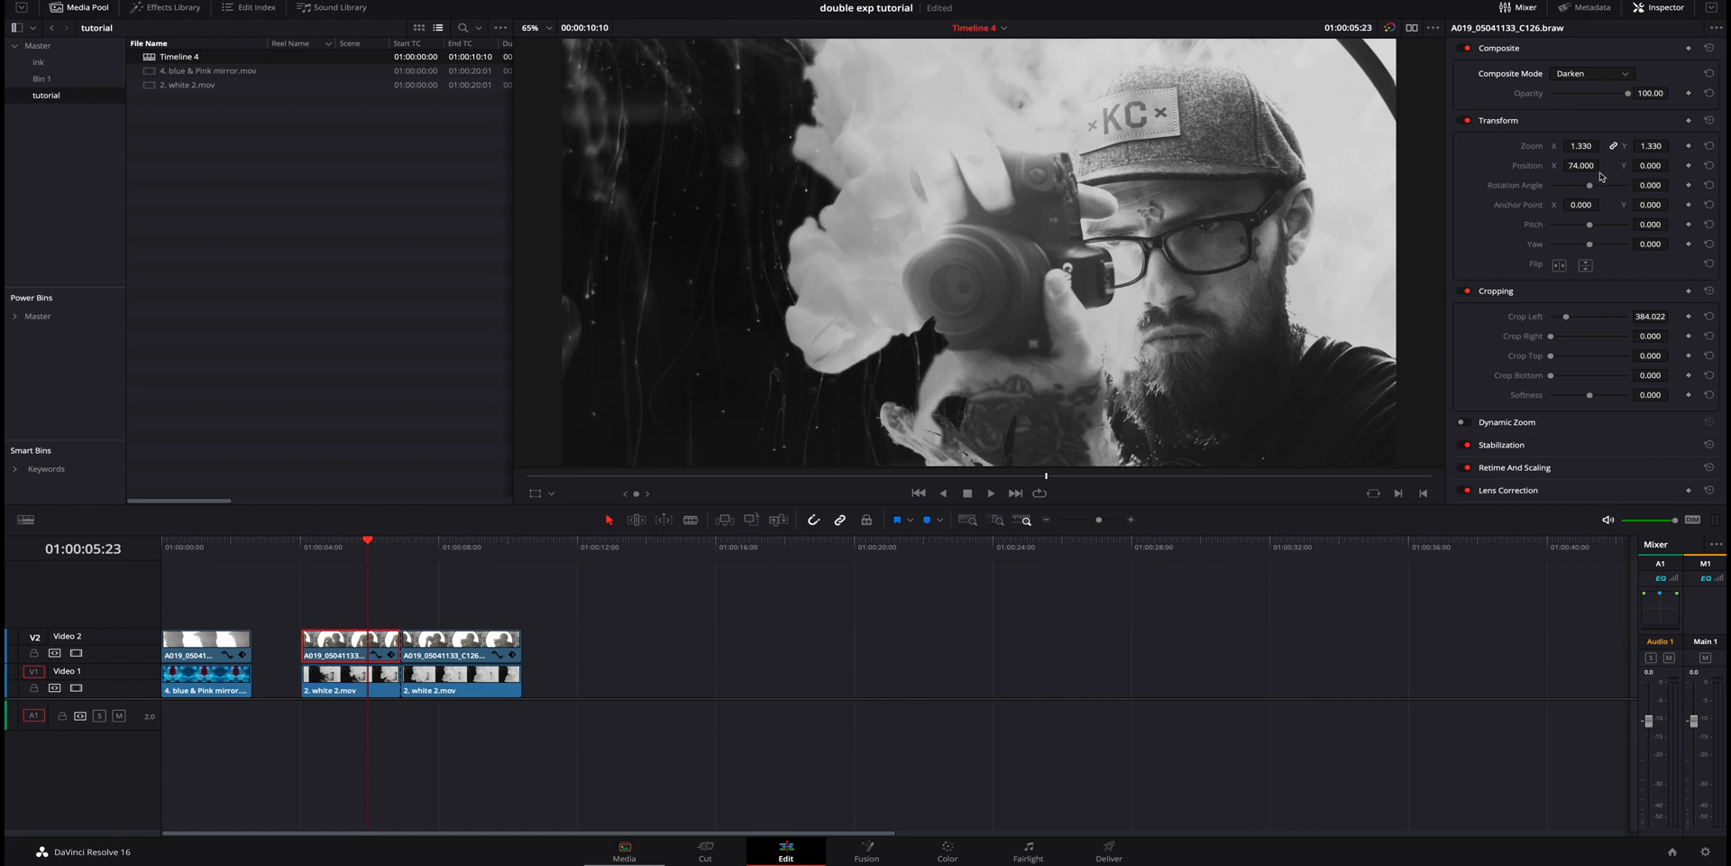
left_click_drag(1581, 165, 1603, 165)
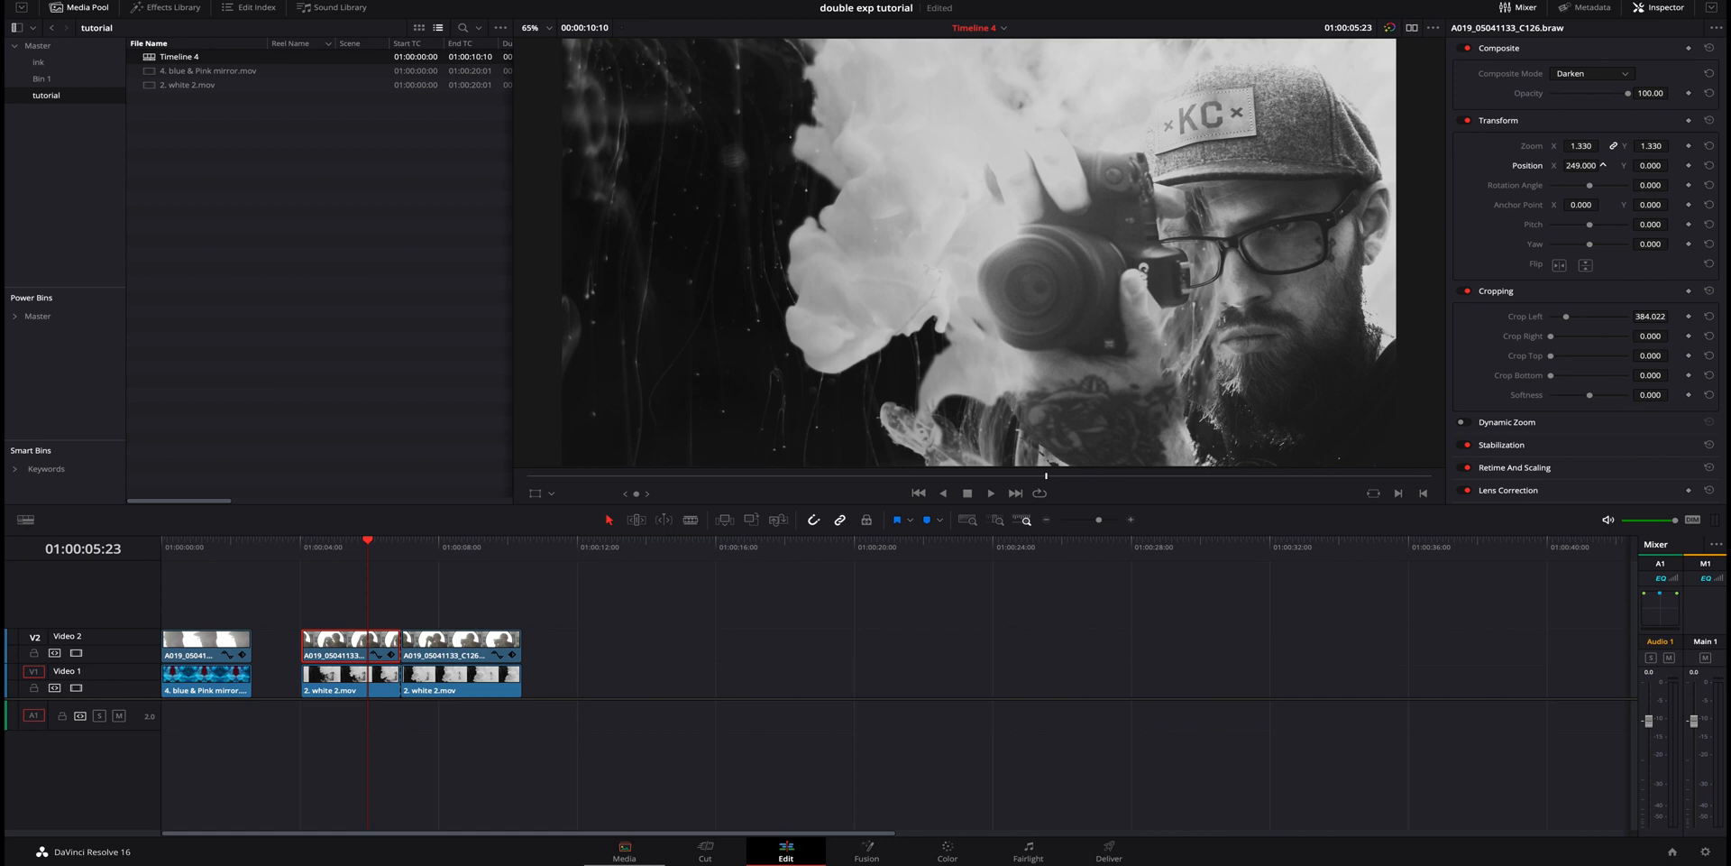
mouse_move(329, 549)
left_mouse_down()
mouse_move(312, 552)
mouse_move(338, 552)
left_mouse_up()
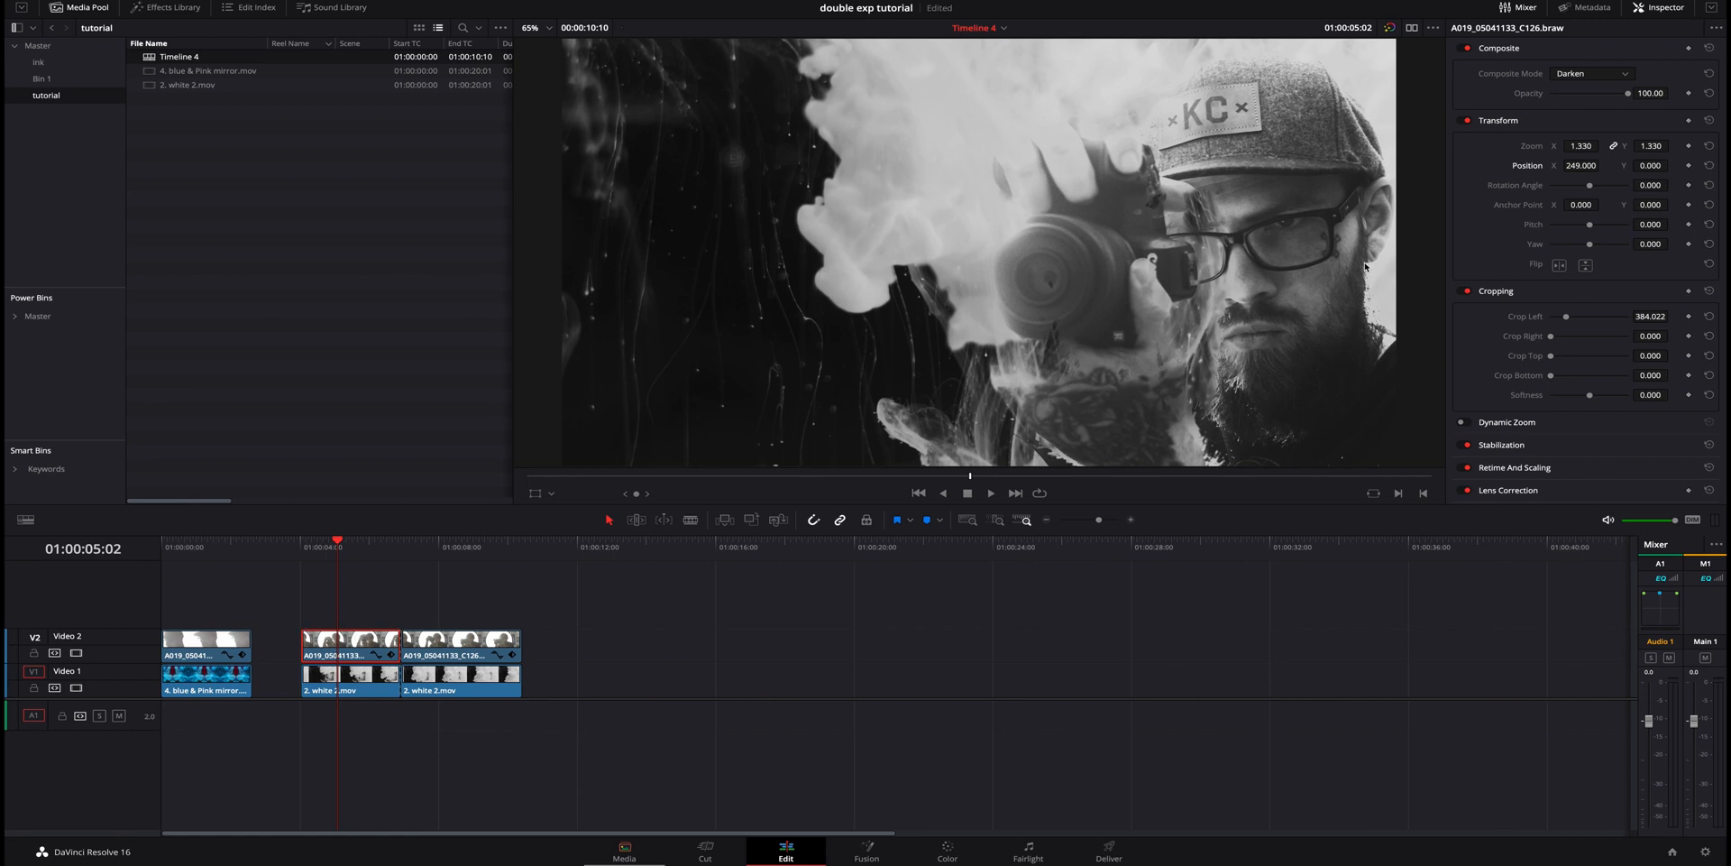
- Set the composite mode of the second portrait clip's first half to Hardlight and its X position to 59
left_click(1619, 74)
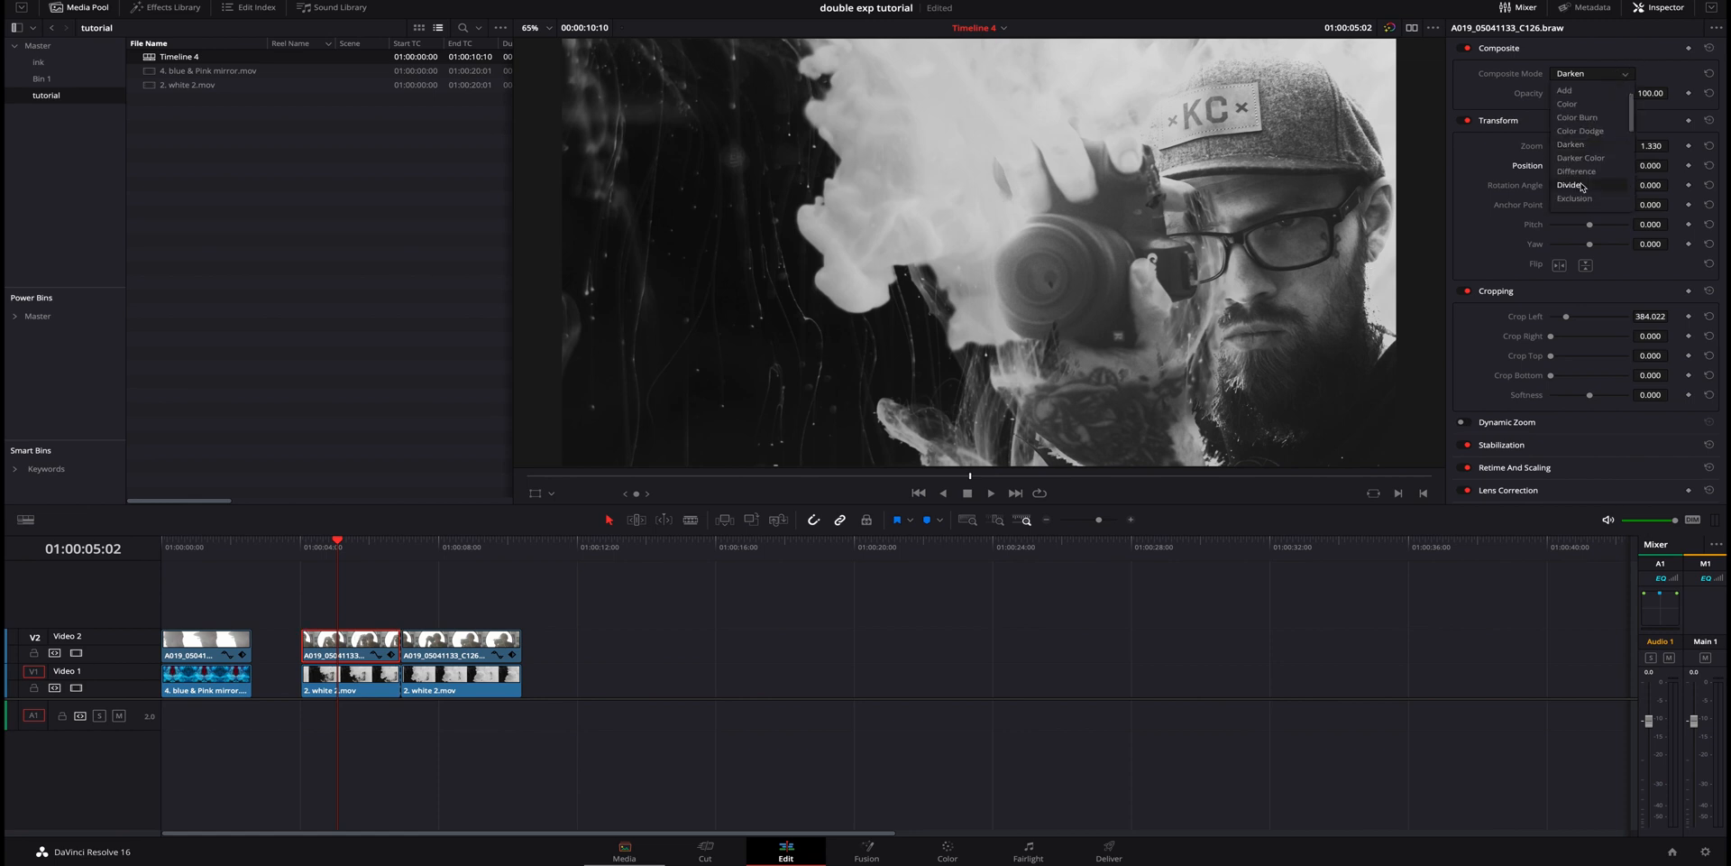
scroll(1592, 171, "down", 1)
scroll(1590, 160, "down", 1)
left_click(1582, 170)
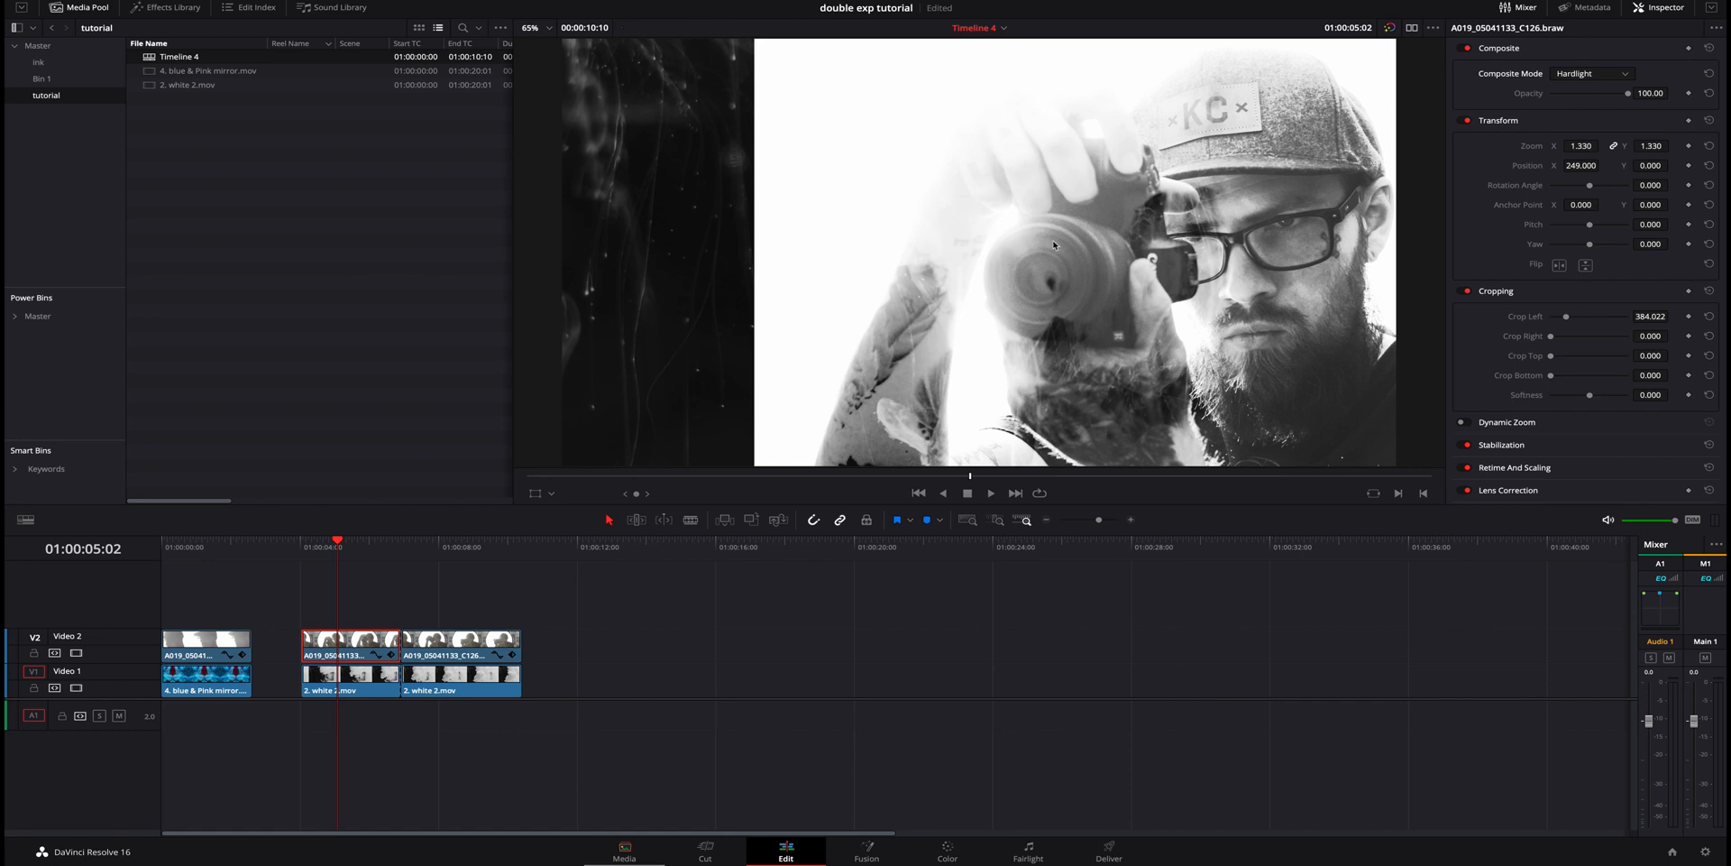
left_click_drag(1584, 165, 1603, 165)
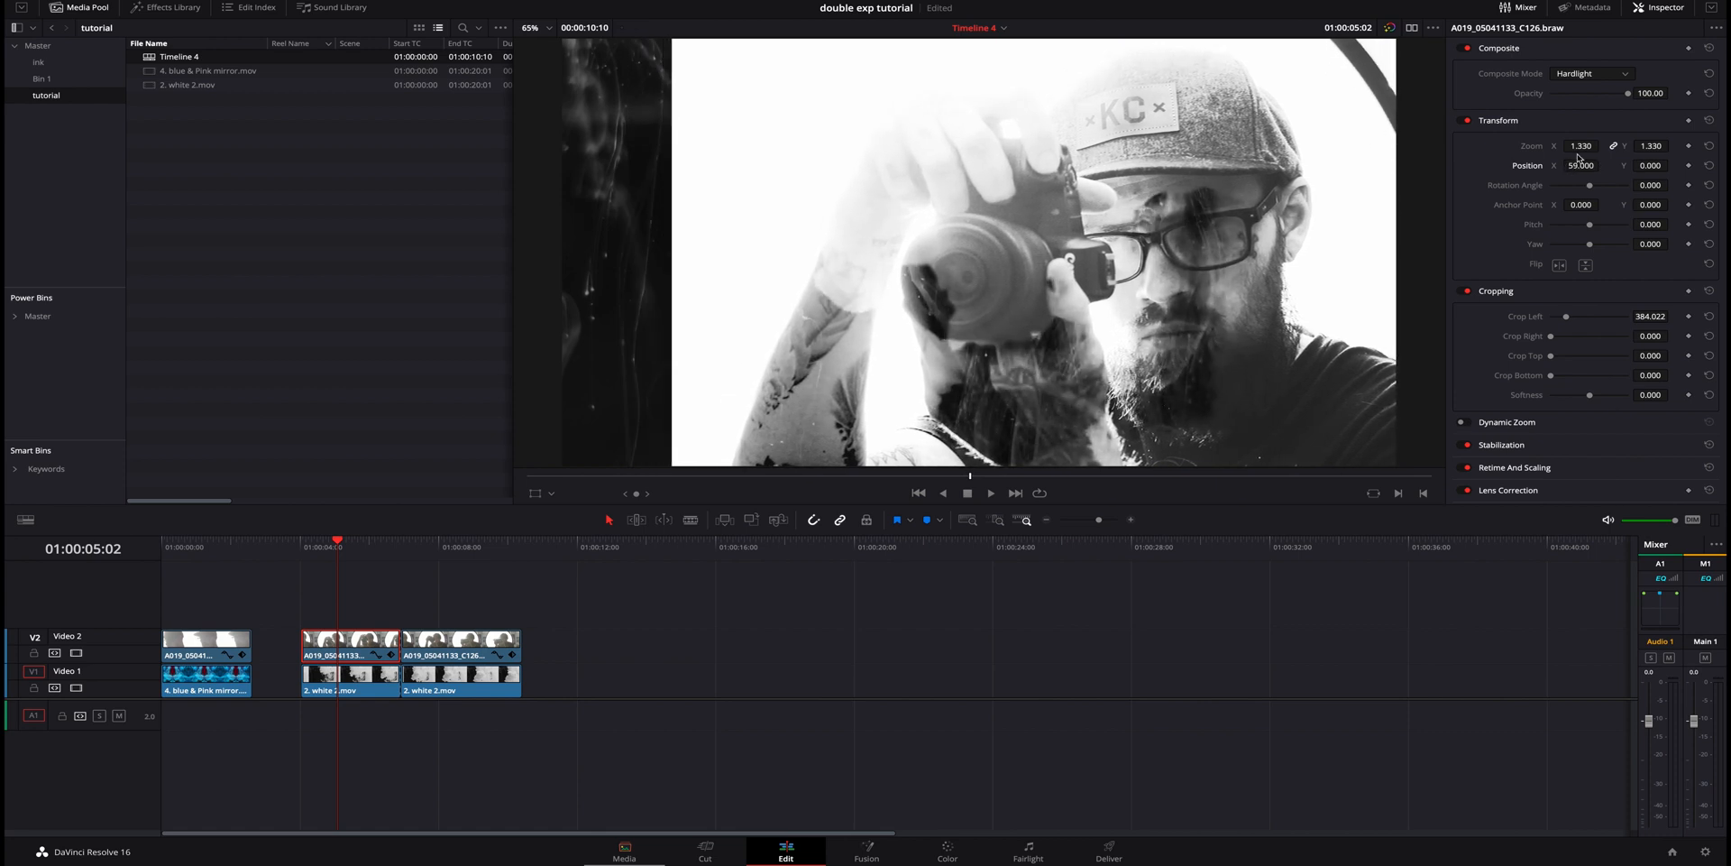
- Return the second portrait clip's first half to Normal composite mode and reset its left crop to 0
left_click(1613, 77)
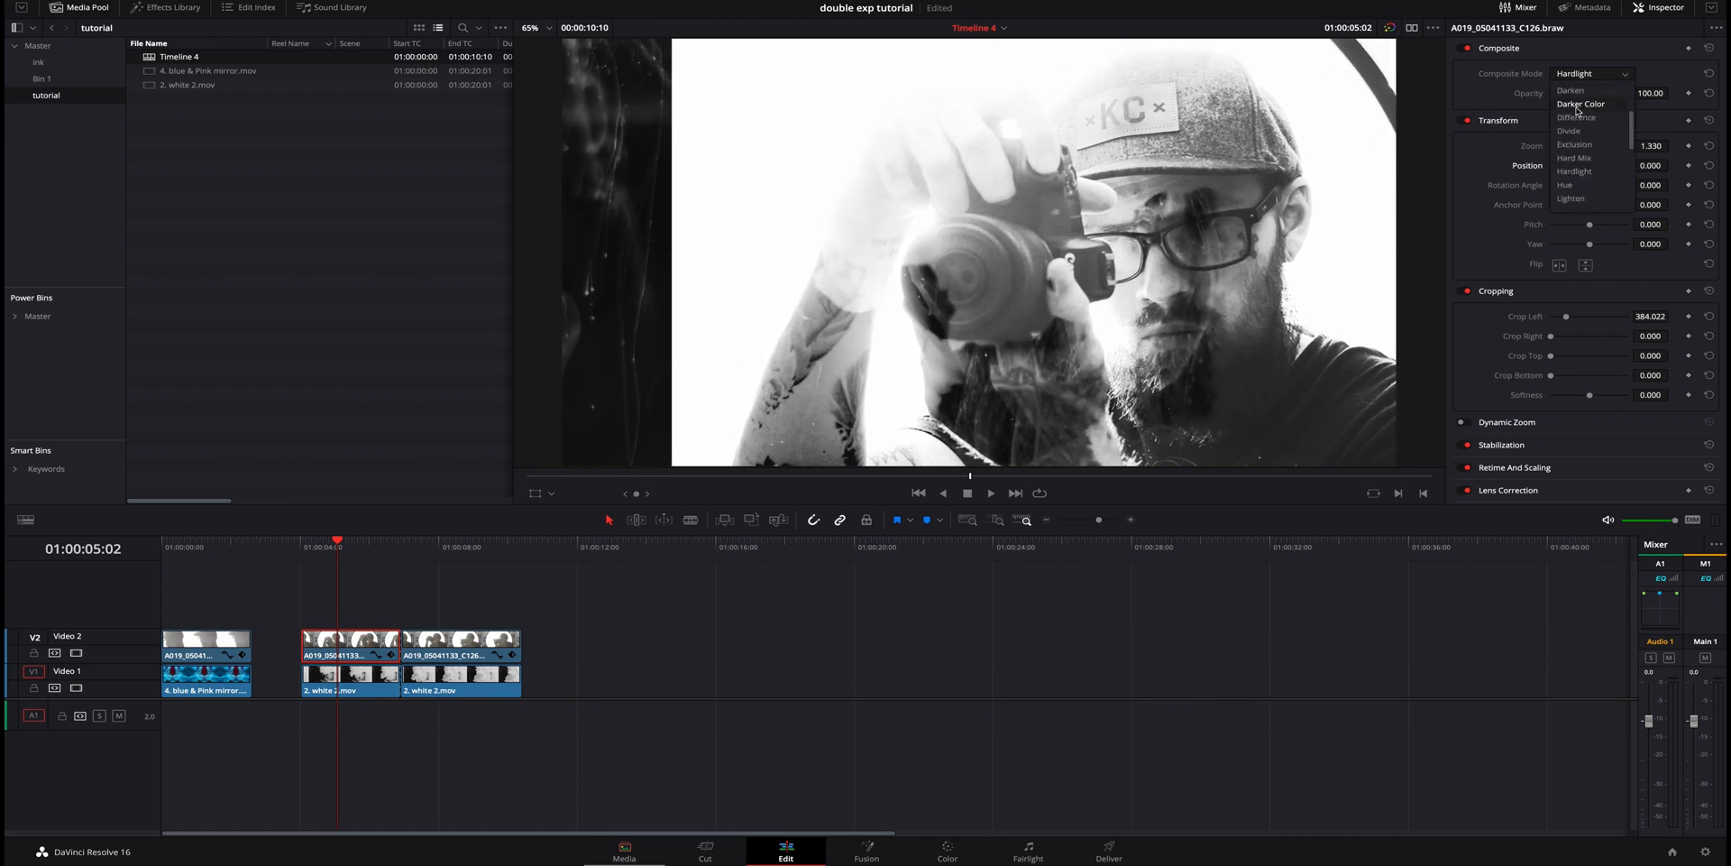
left_click(1585, 93)
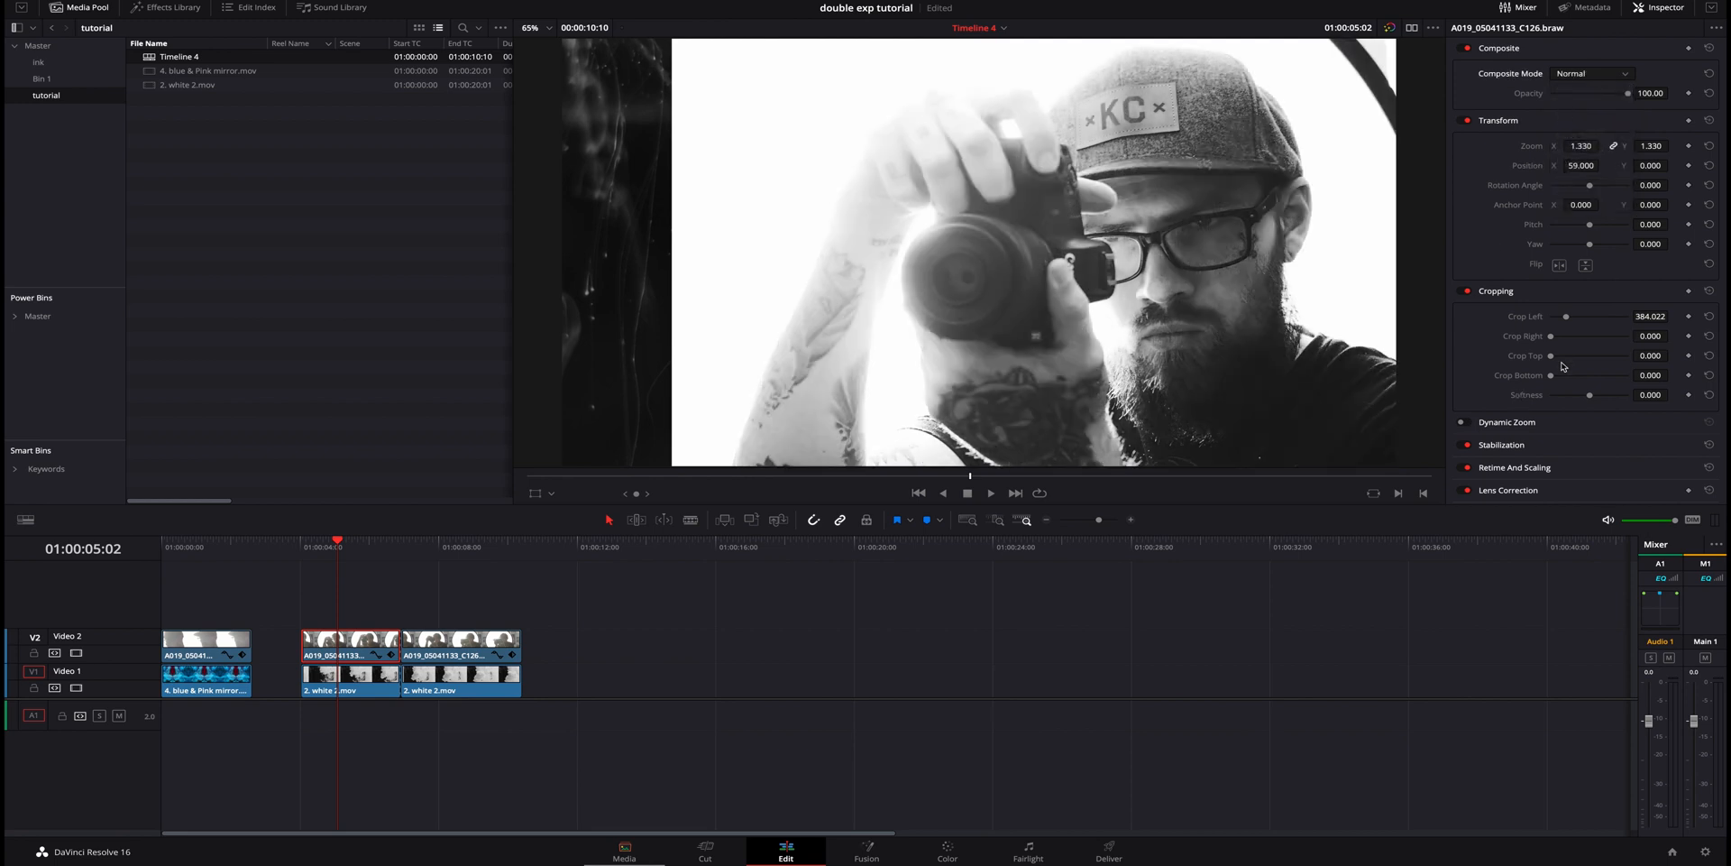
left_click_drag(1566, 316, 1533, 320)
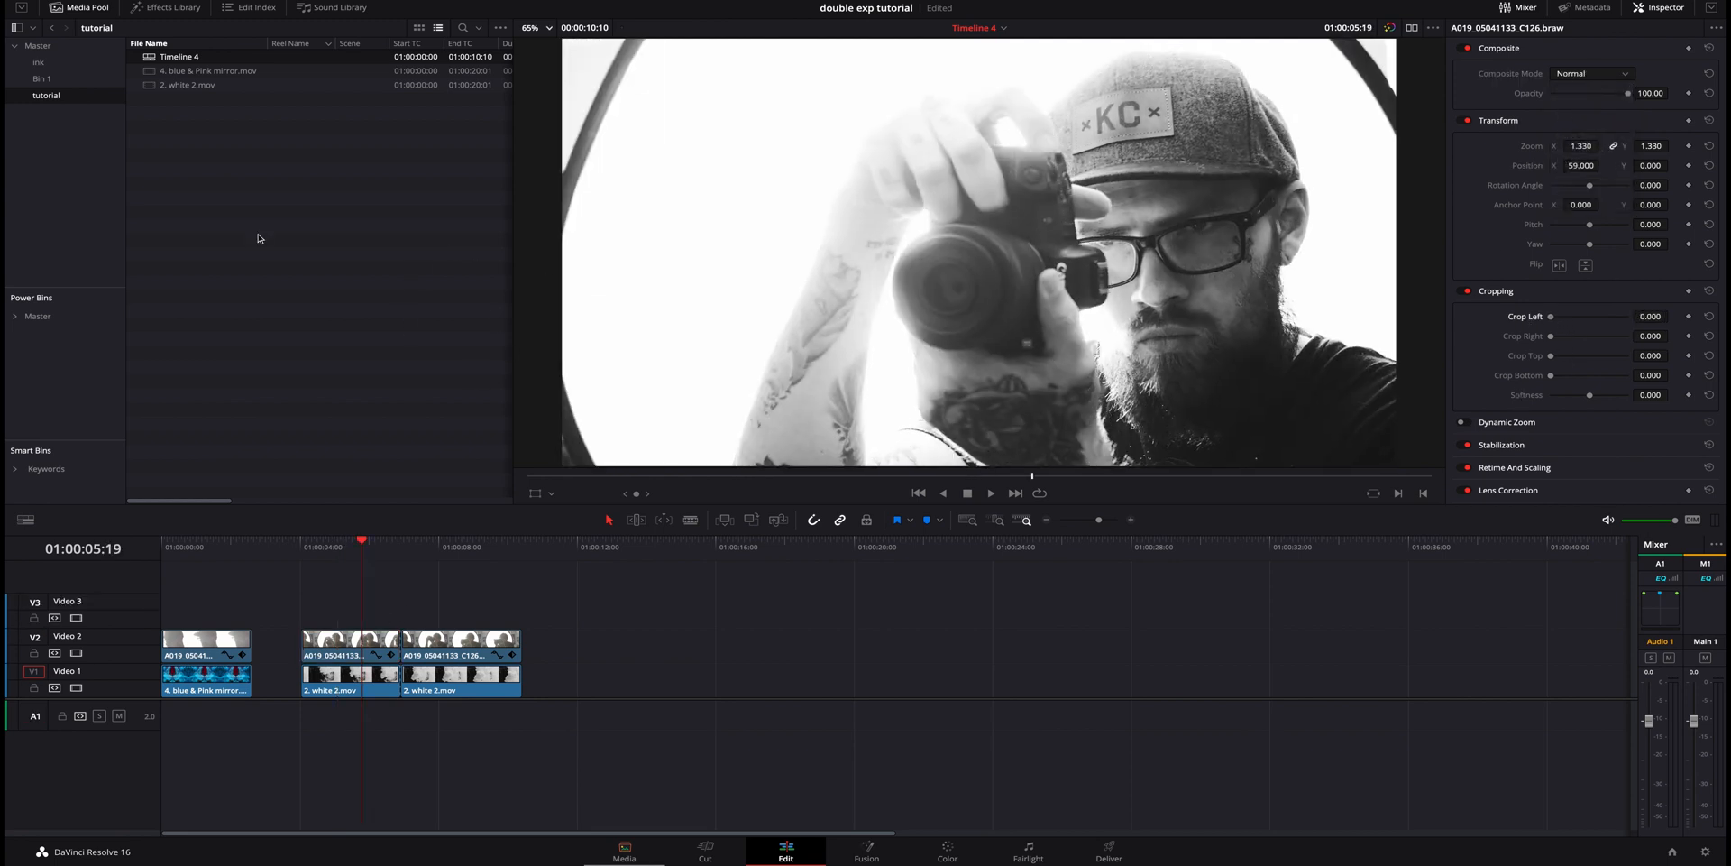
- Add a Solid Color generator on Video 3 above the second portrait clip's first half and trim it to that clip's length
left_click(167, 9)
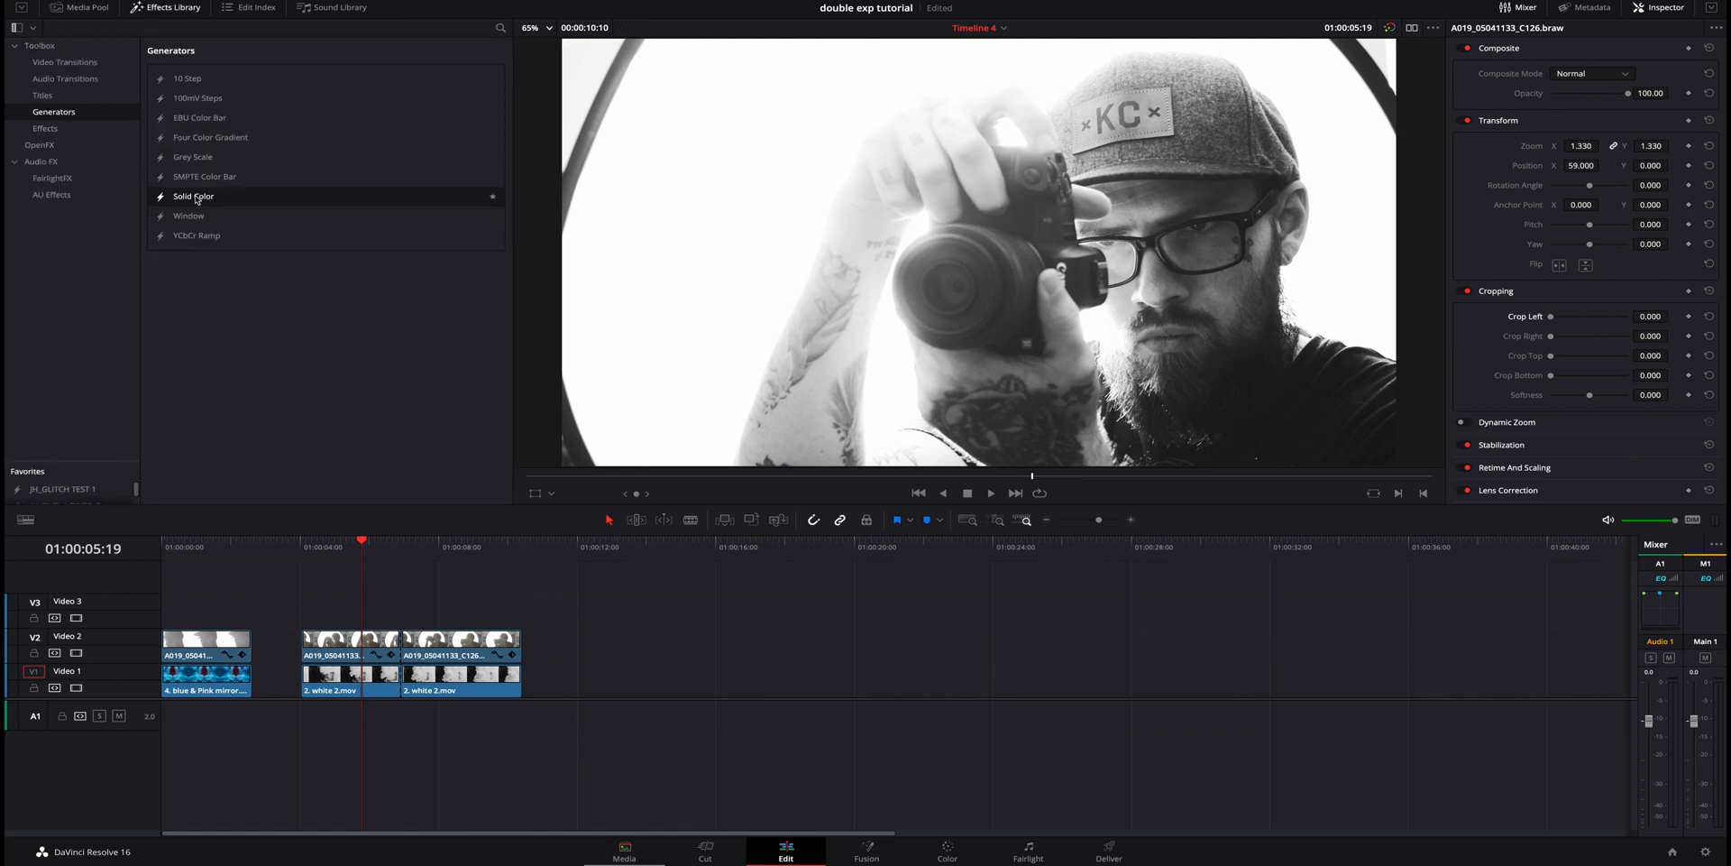
left_click_drag(197, 198, 307, 619)
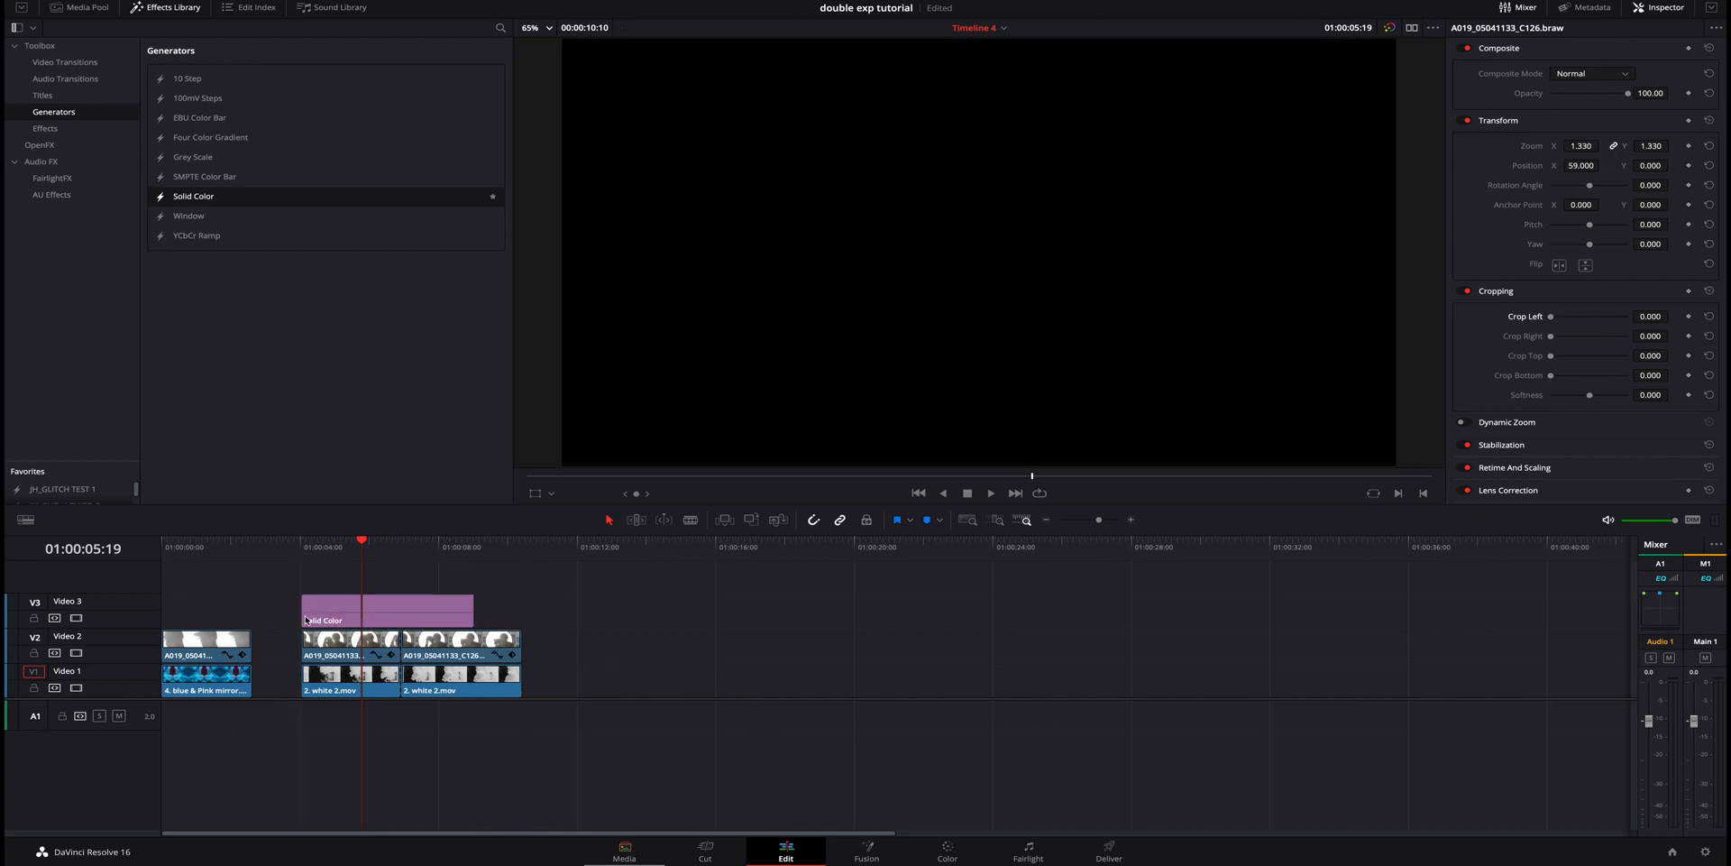
left_click_drag(469, 609, 399, 615)
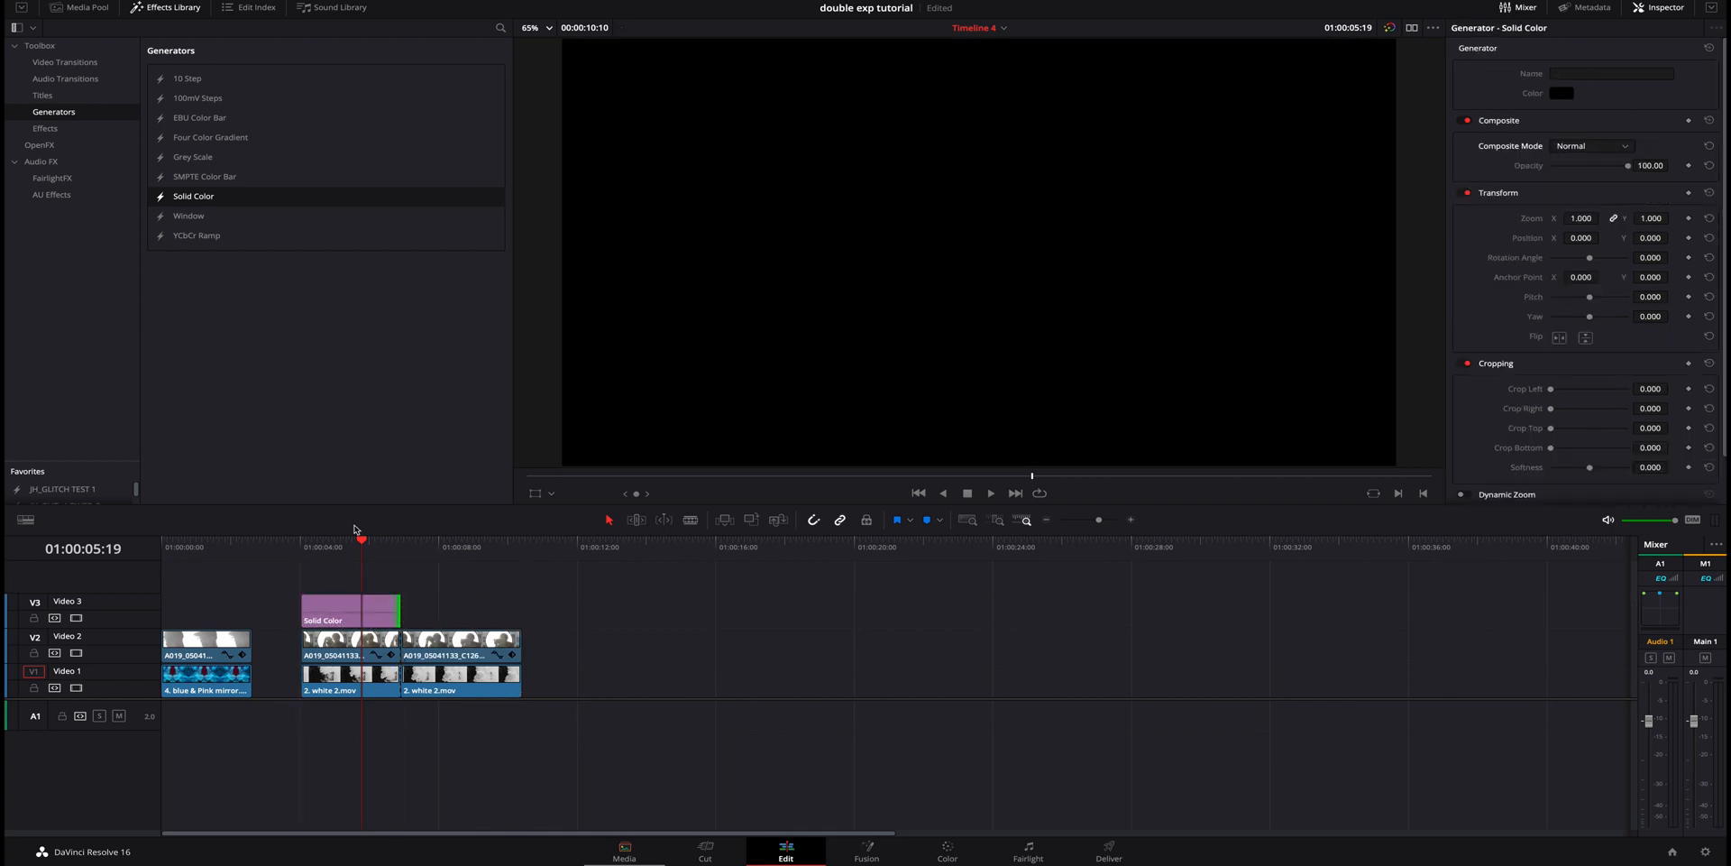
- Set the Solid Color generator's color to white using the Snow swatch
left_click(376, 608)
left_click(1562, 93)
left_click(1451, 300)
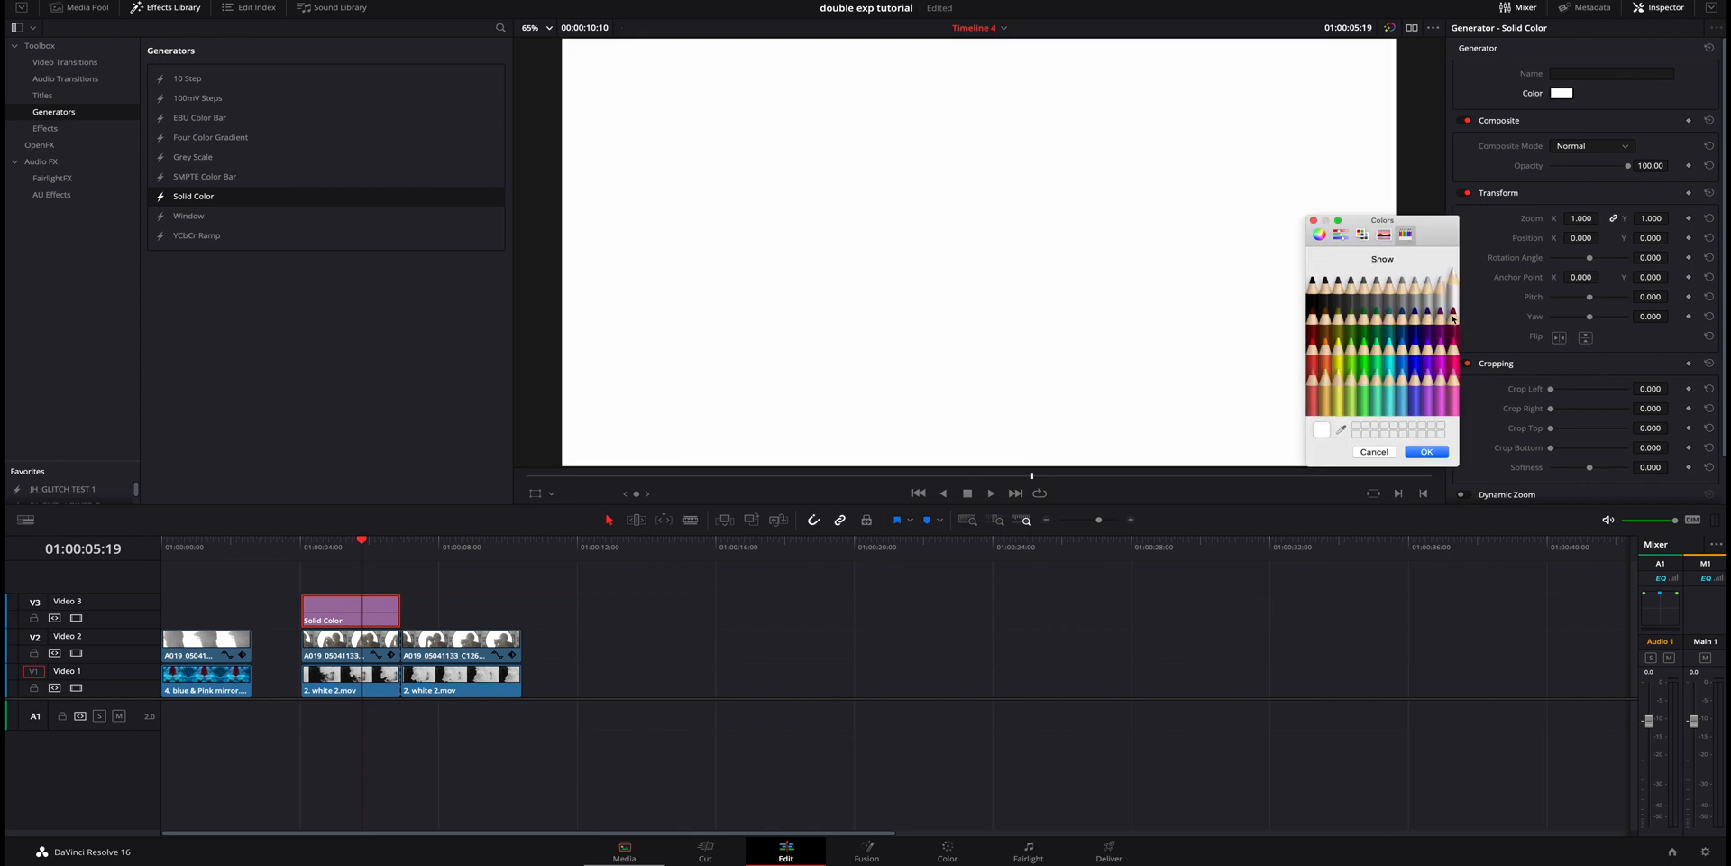
left_click(1434, 451)
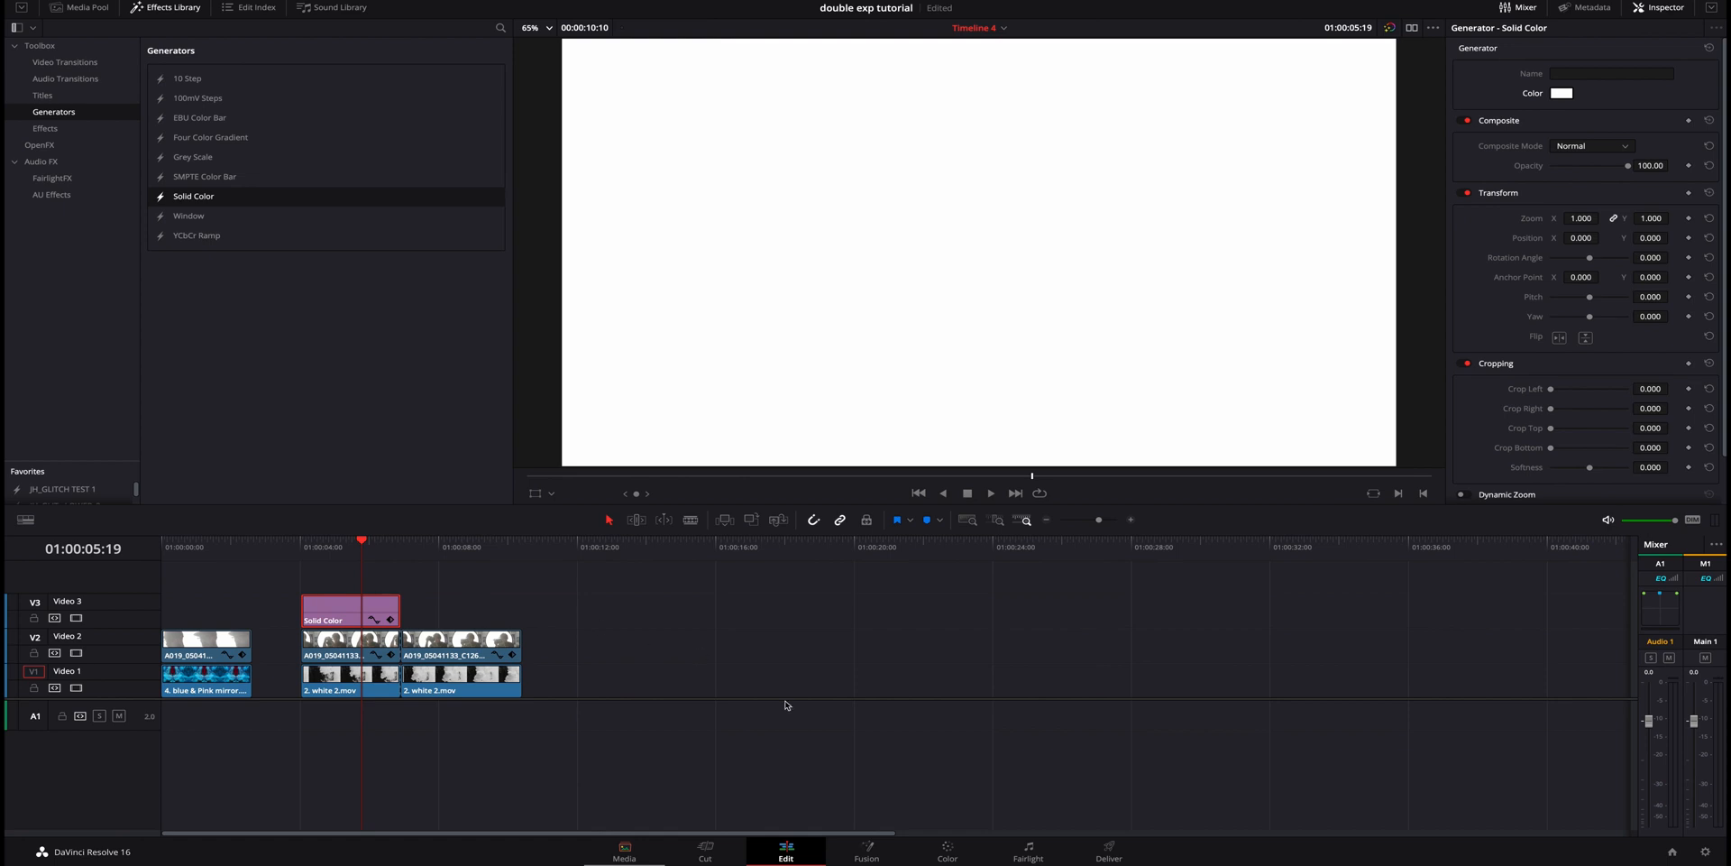
- Convert the white Solid Color generator into a compound clip so it can be graded on the Color page
left_click(943, 850)
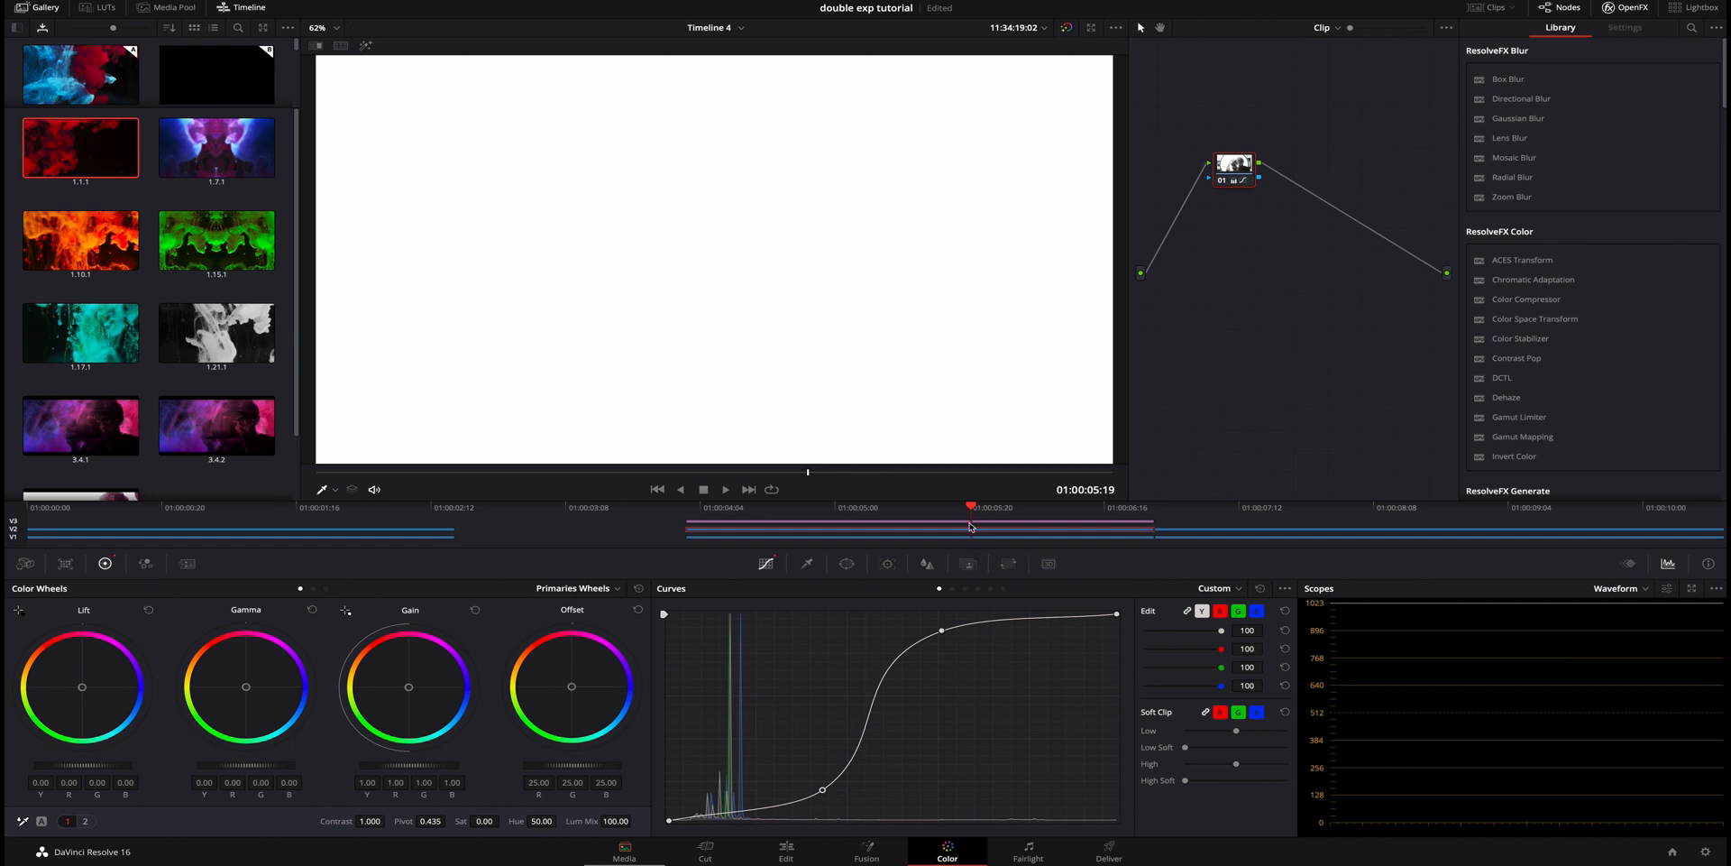
left_click(786, 850)
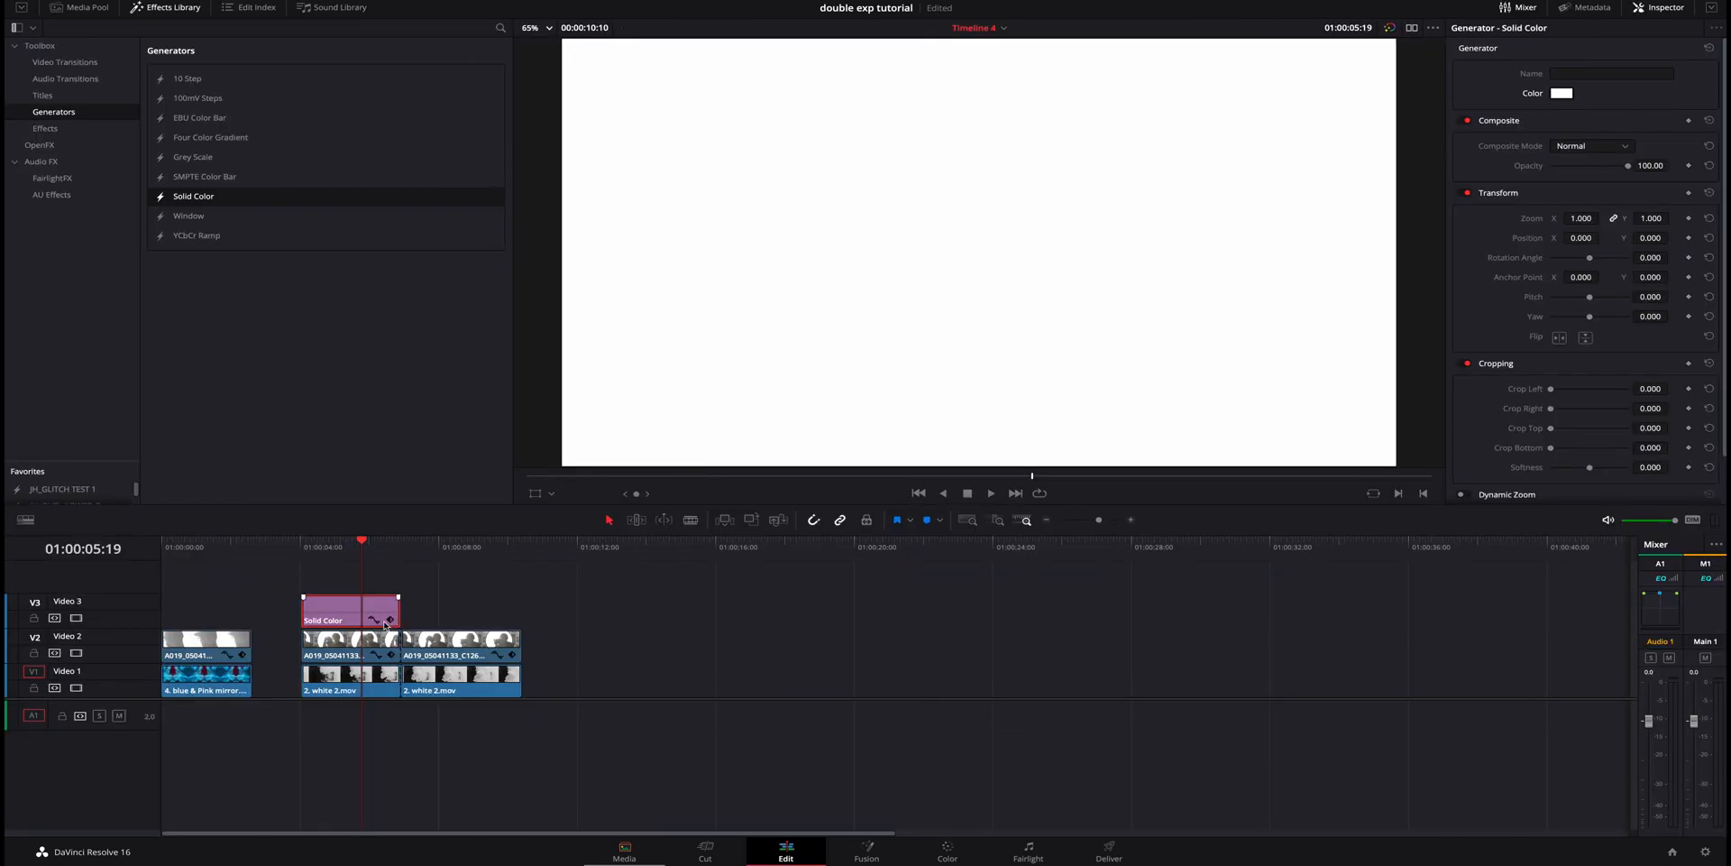
right_click(350, 609)
left_click(383, 615)
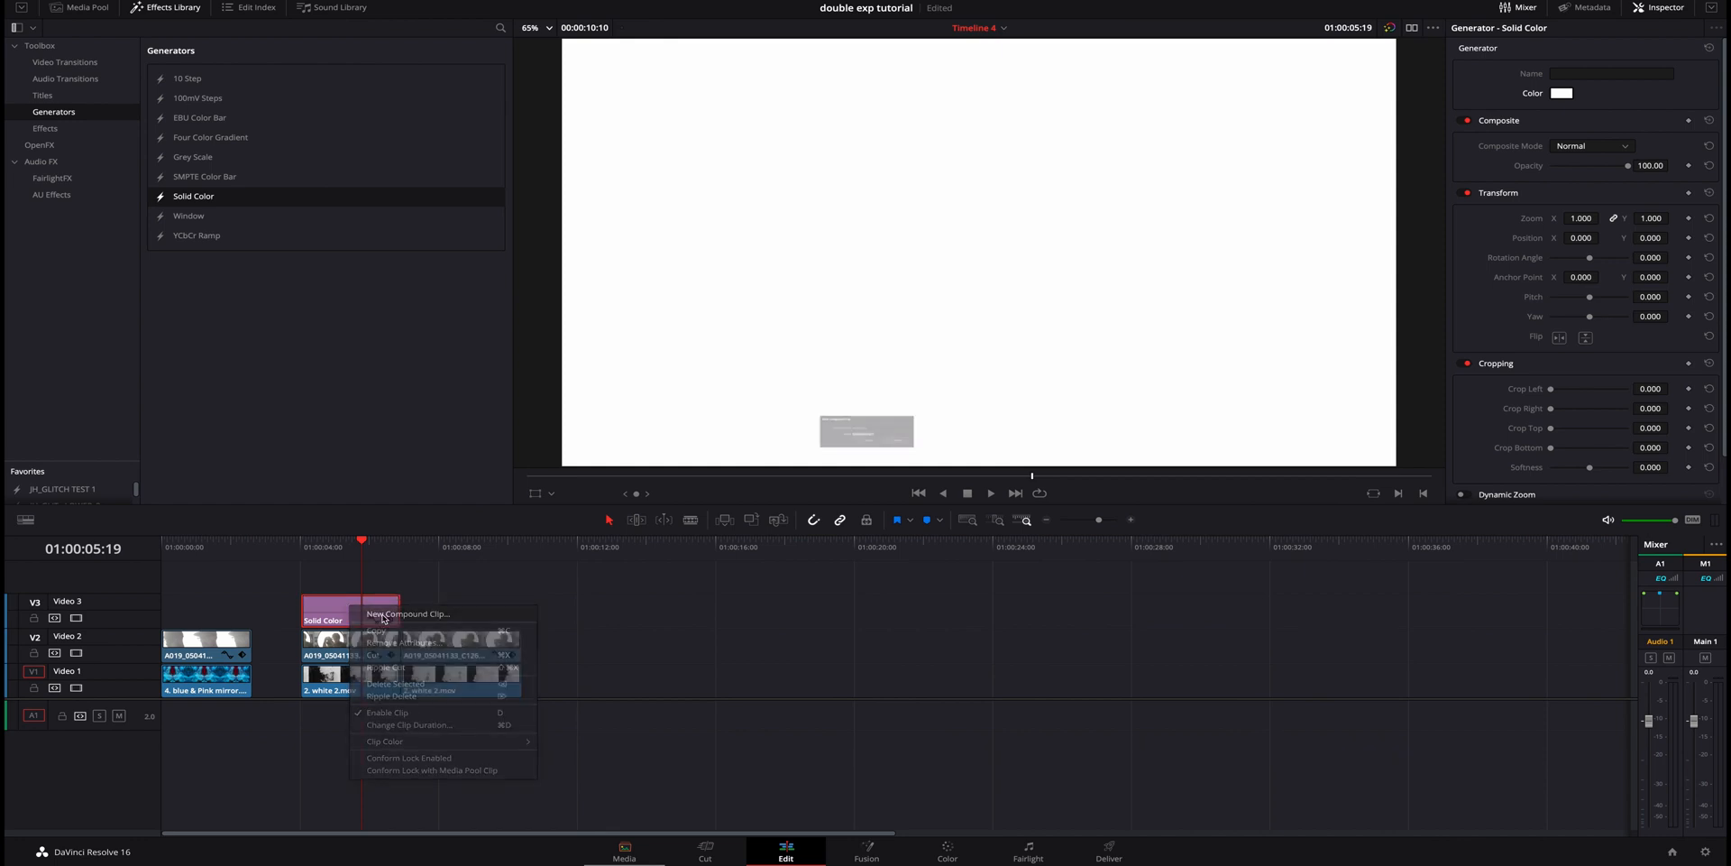
left_click(951, 458)
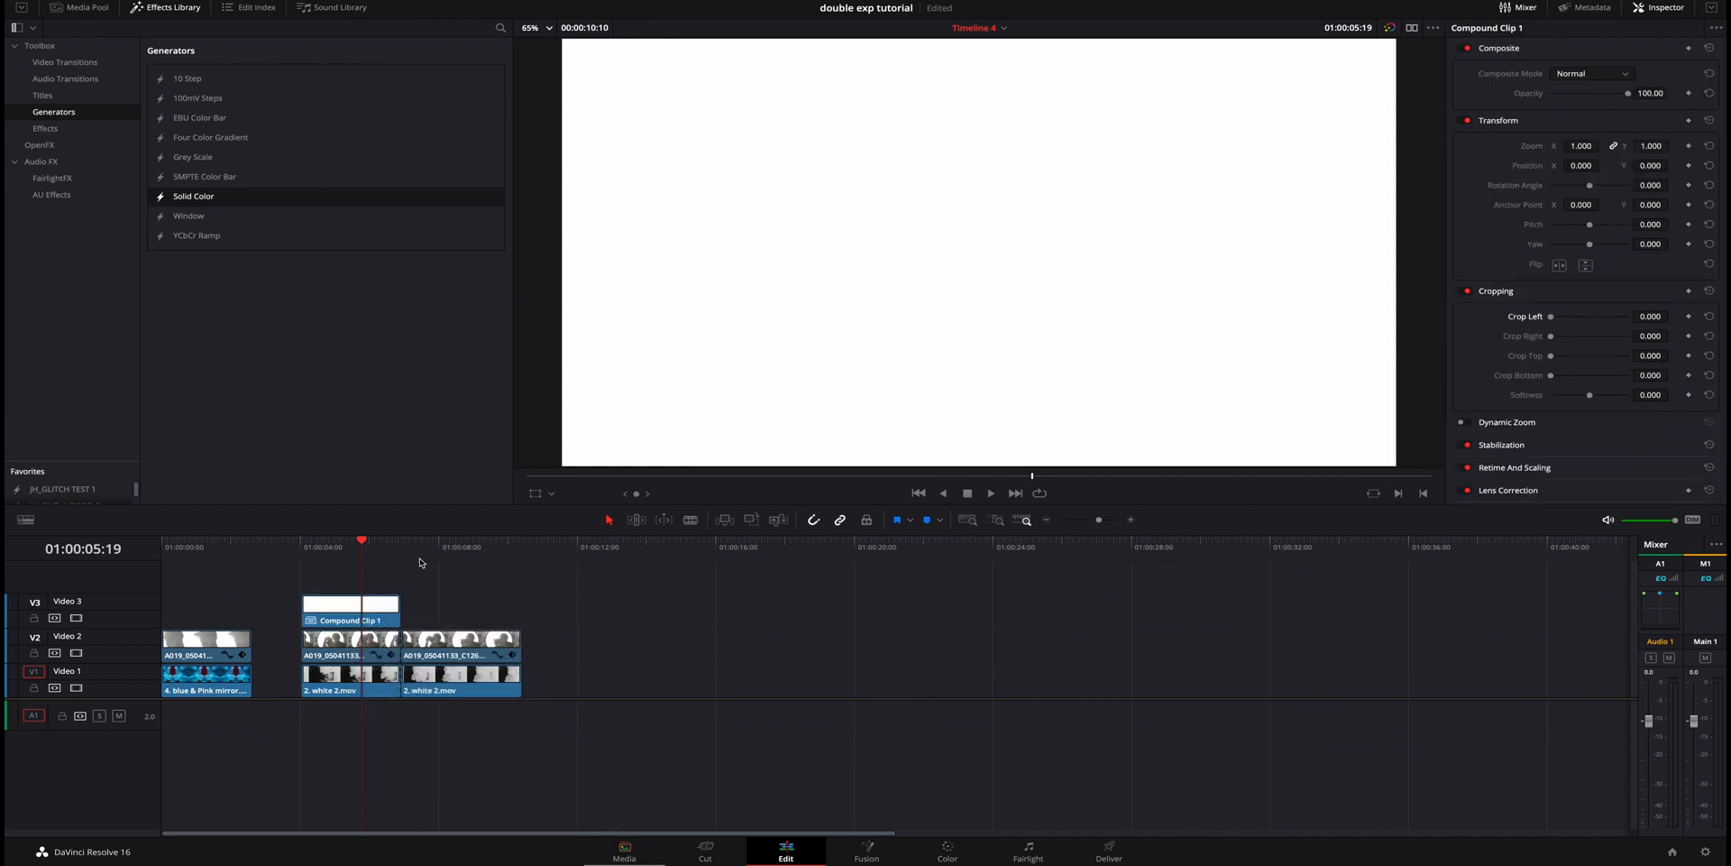
- On the Color page, add an alpha output to the white compound clip's node graph and connect node 01's alpha to it
left_click(357, 540)
left_click(359, 606)
left_click(944, 848)
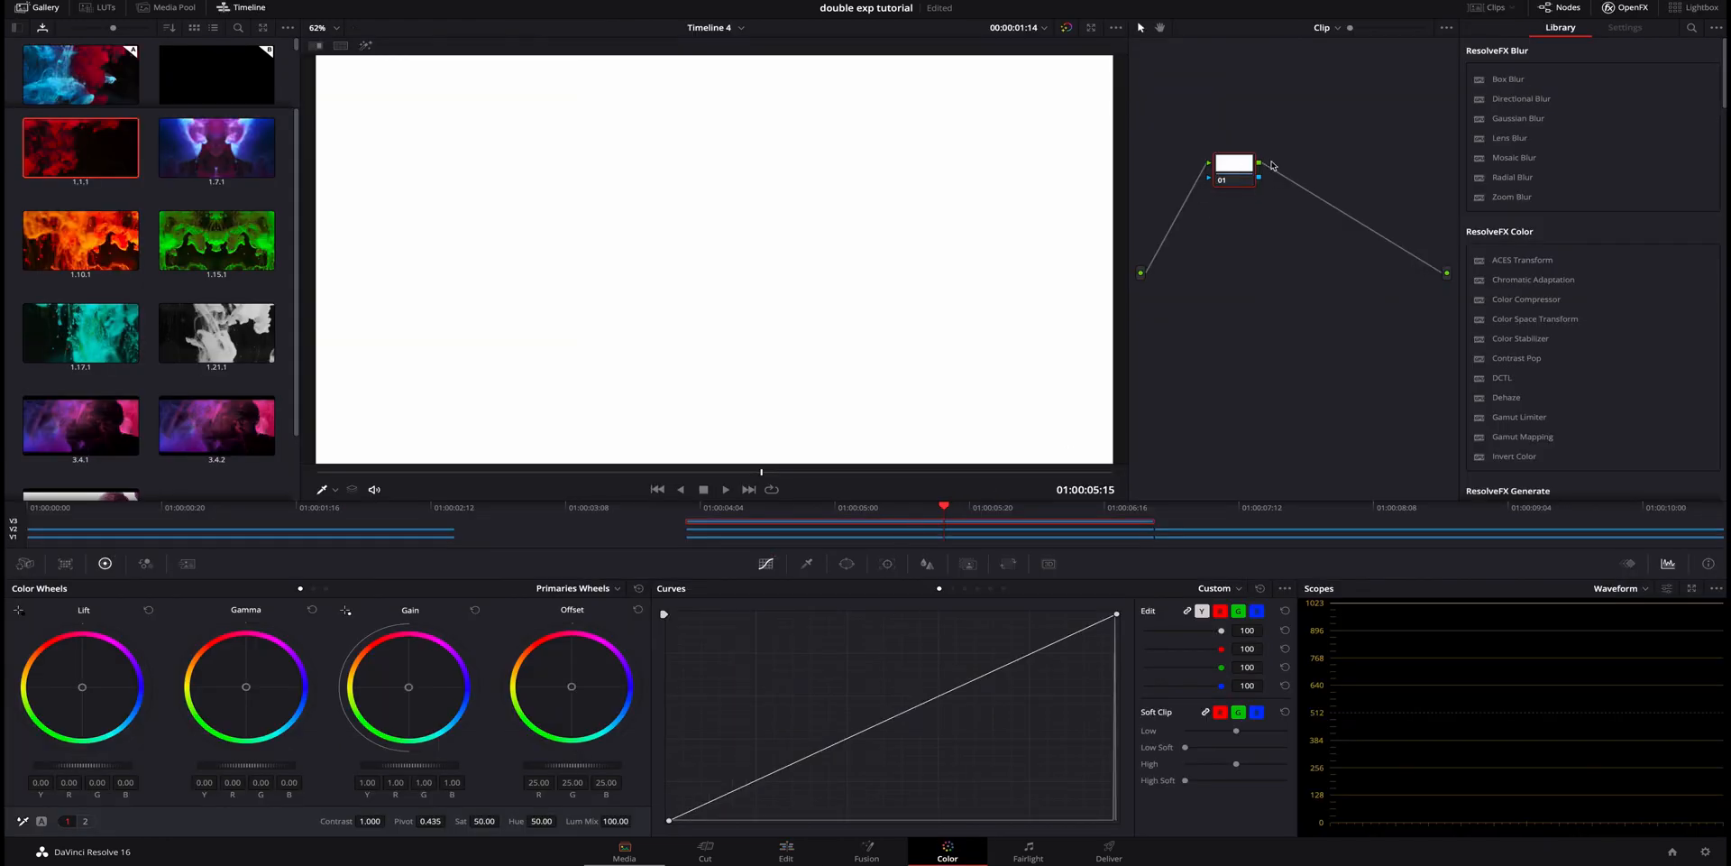
left_click(1626, 7)
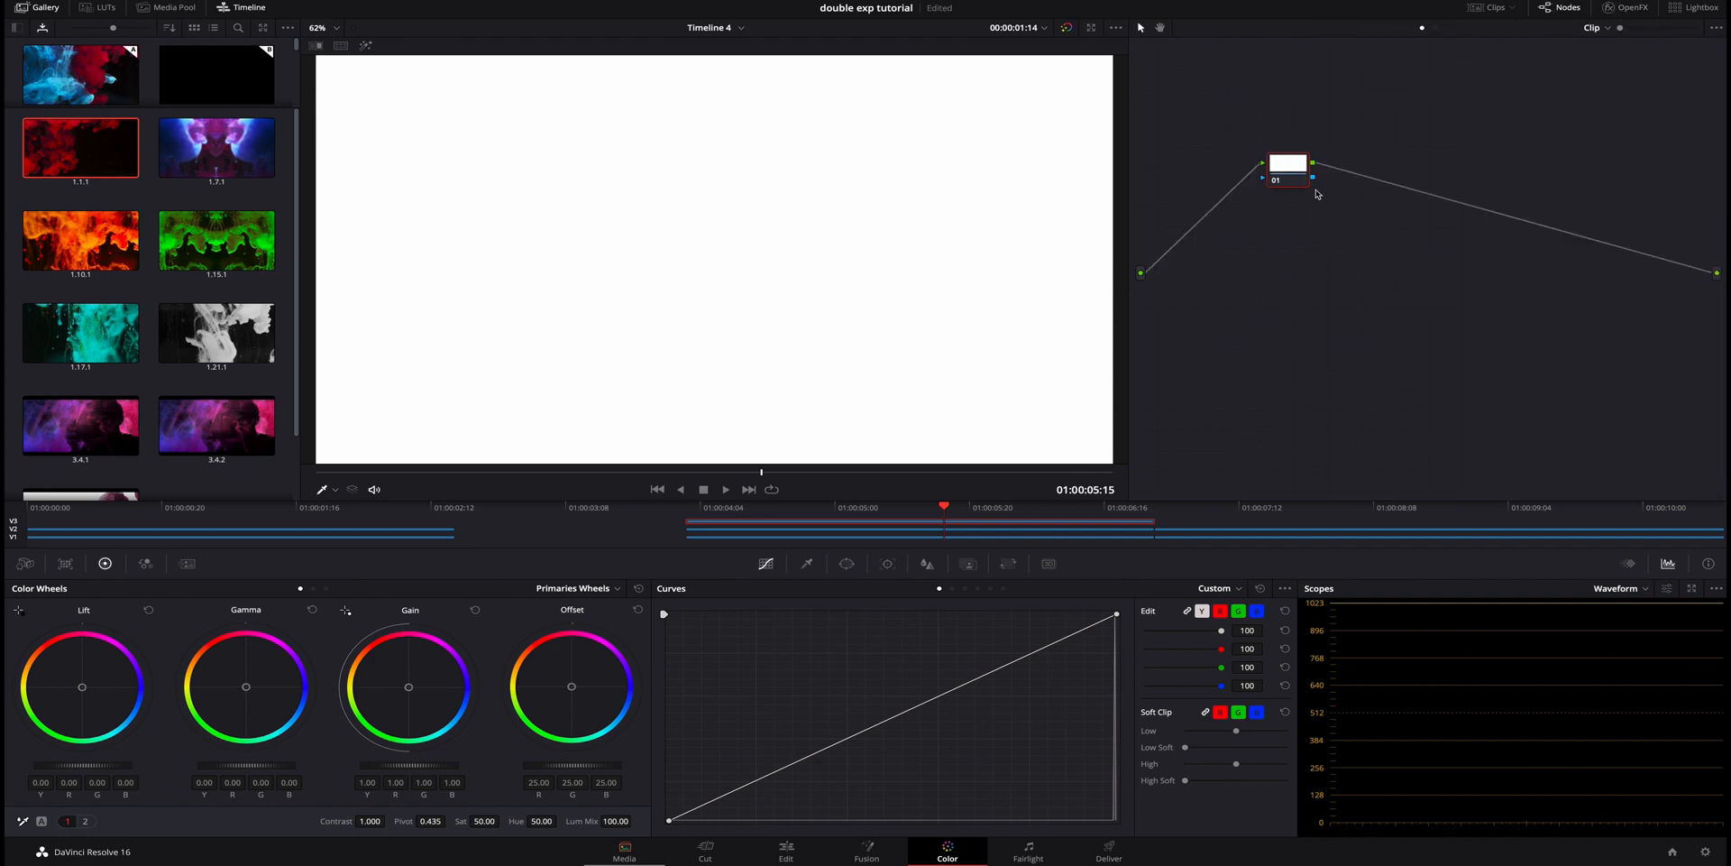
right_click(1322, 214)
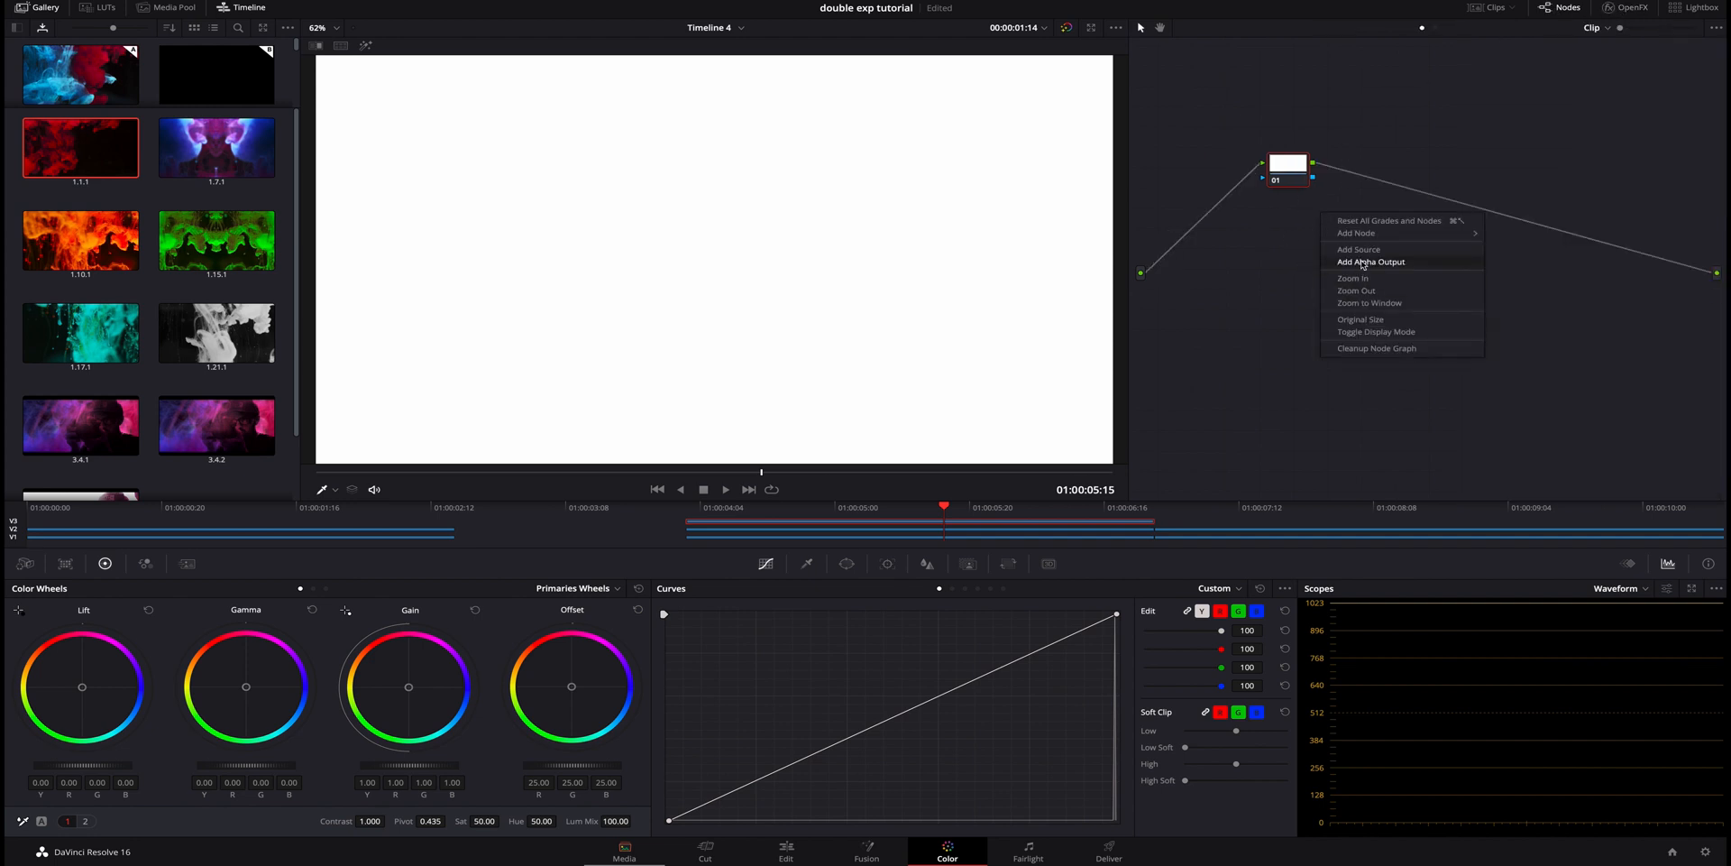
left_click(1363, 263)
left_click_drag(1314, 179, 1717, 298)
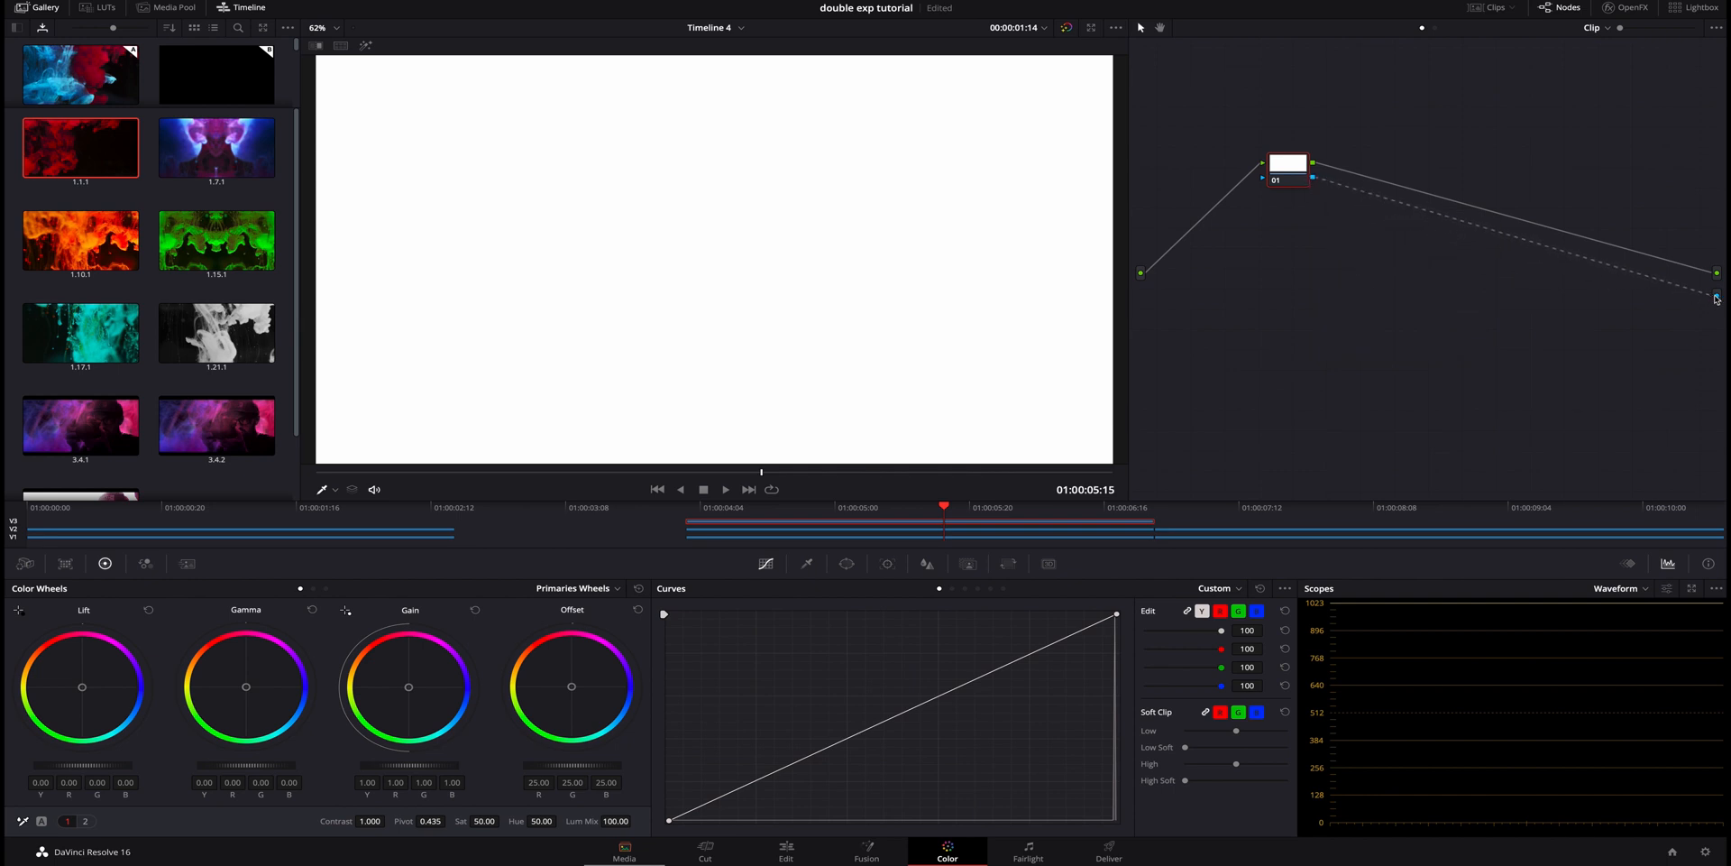
- Start a curve window on the white compound clip, placing points down the frame's left side from near the top edge to the bottom
left_click(846, 564)
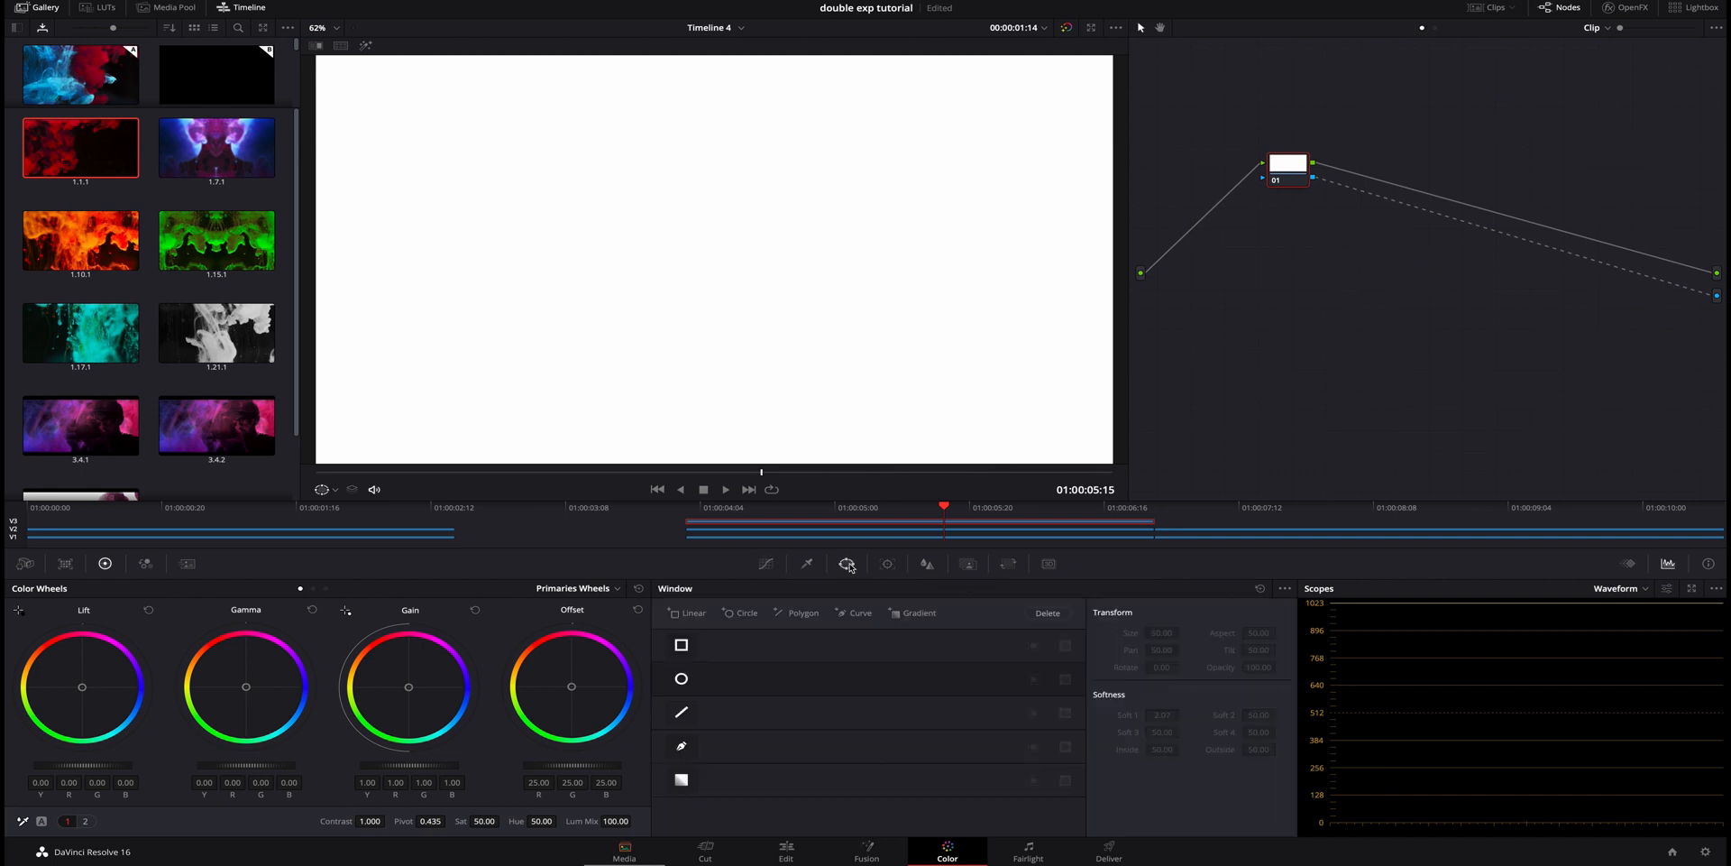
left_click(679, 747)
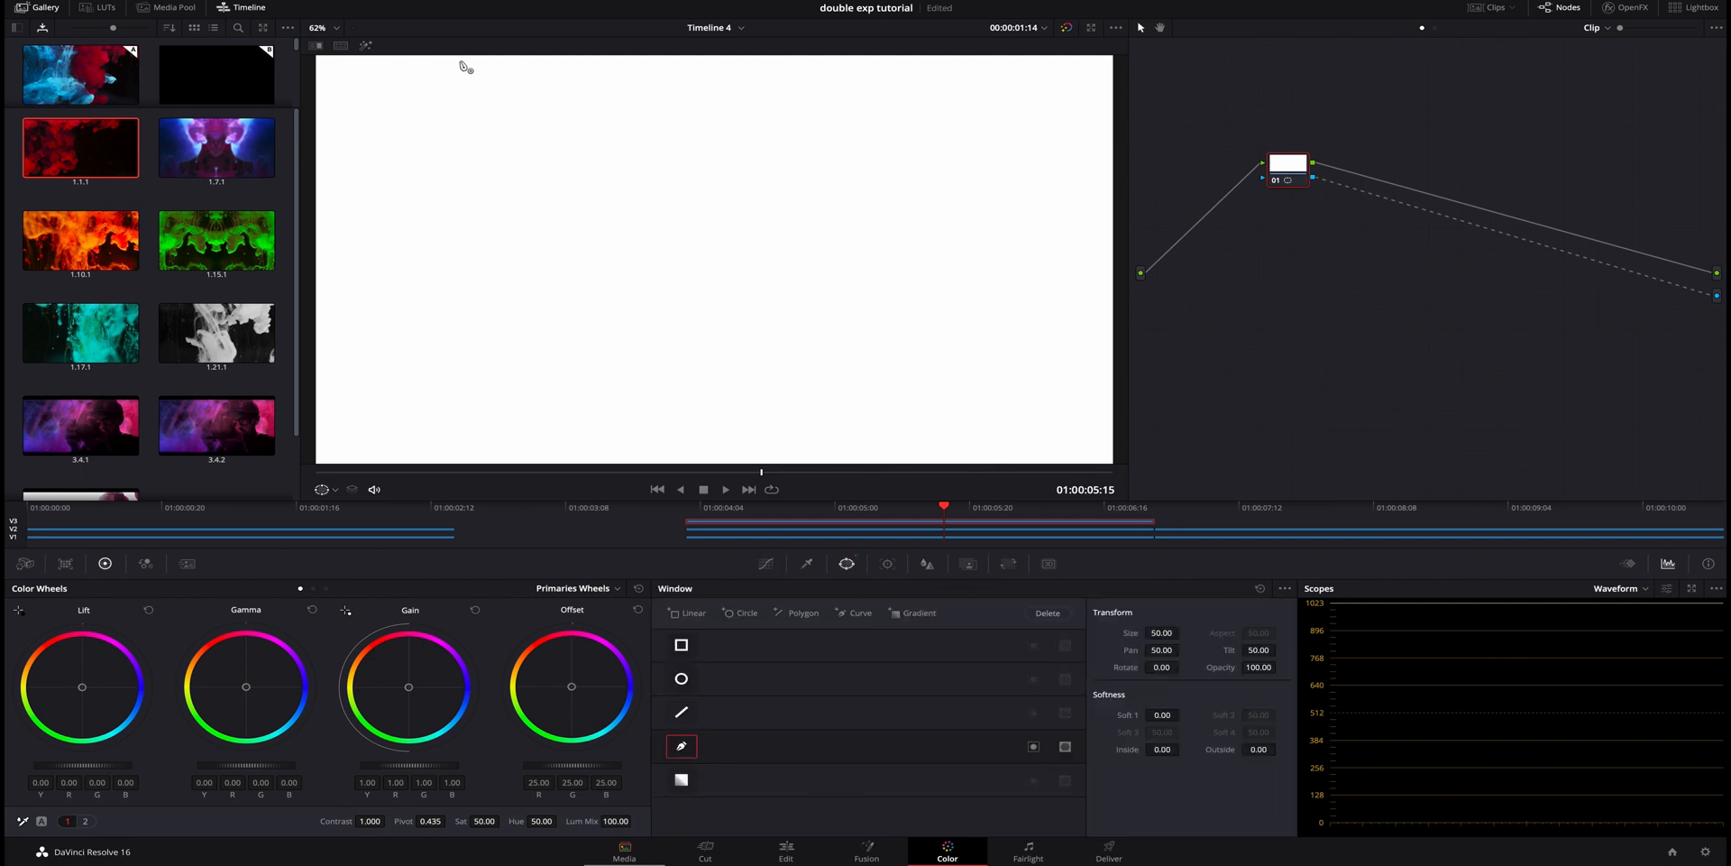
left_click(463, 62)
left_click(398, 121)
left_click(360, 189)
left_click(361, 256)
left_click(363, 329)
left_click(368, 403)
left_click(376, 451)
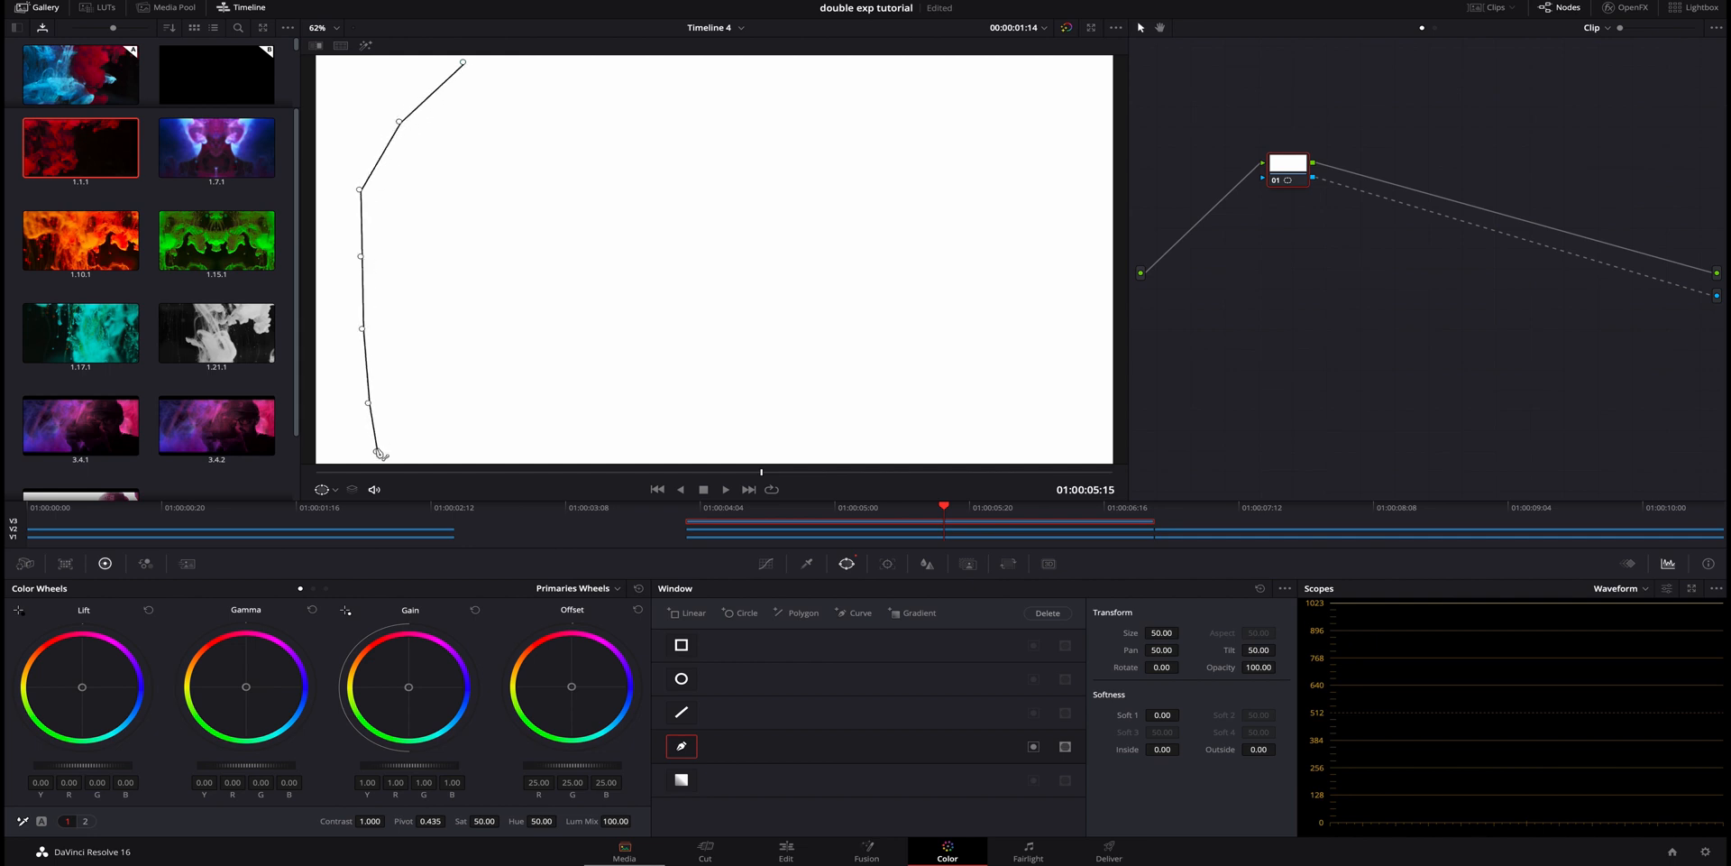
- With the viewer at 50%, continue the curve window around the outside of the frame, close it at its first point and invert it
left_click(329, 28)
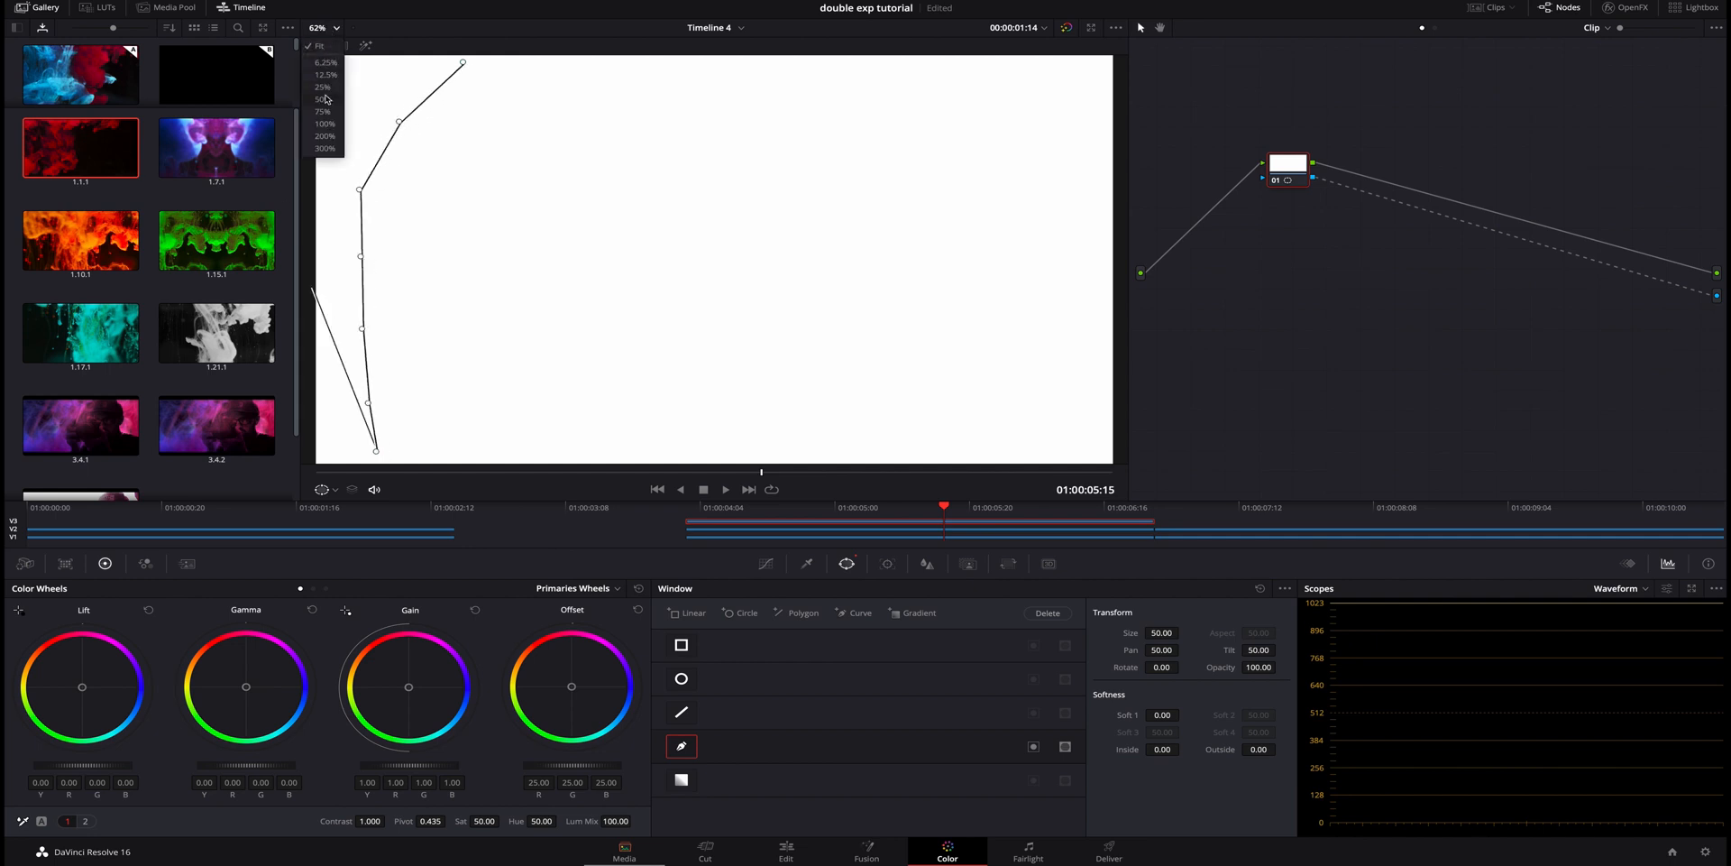
left_click(325, 99)
left_click(449, 445)
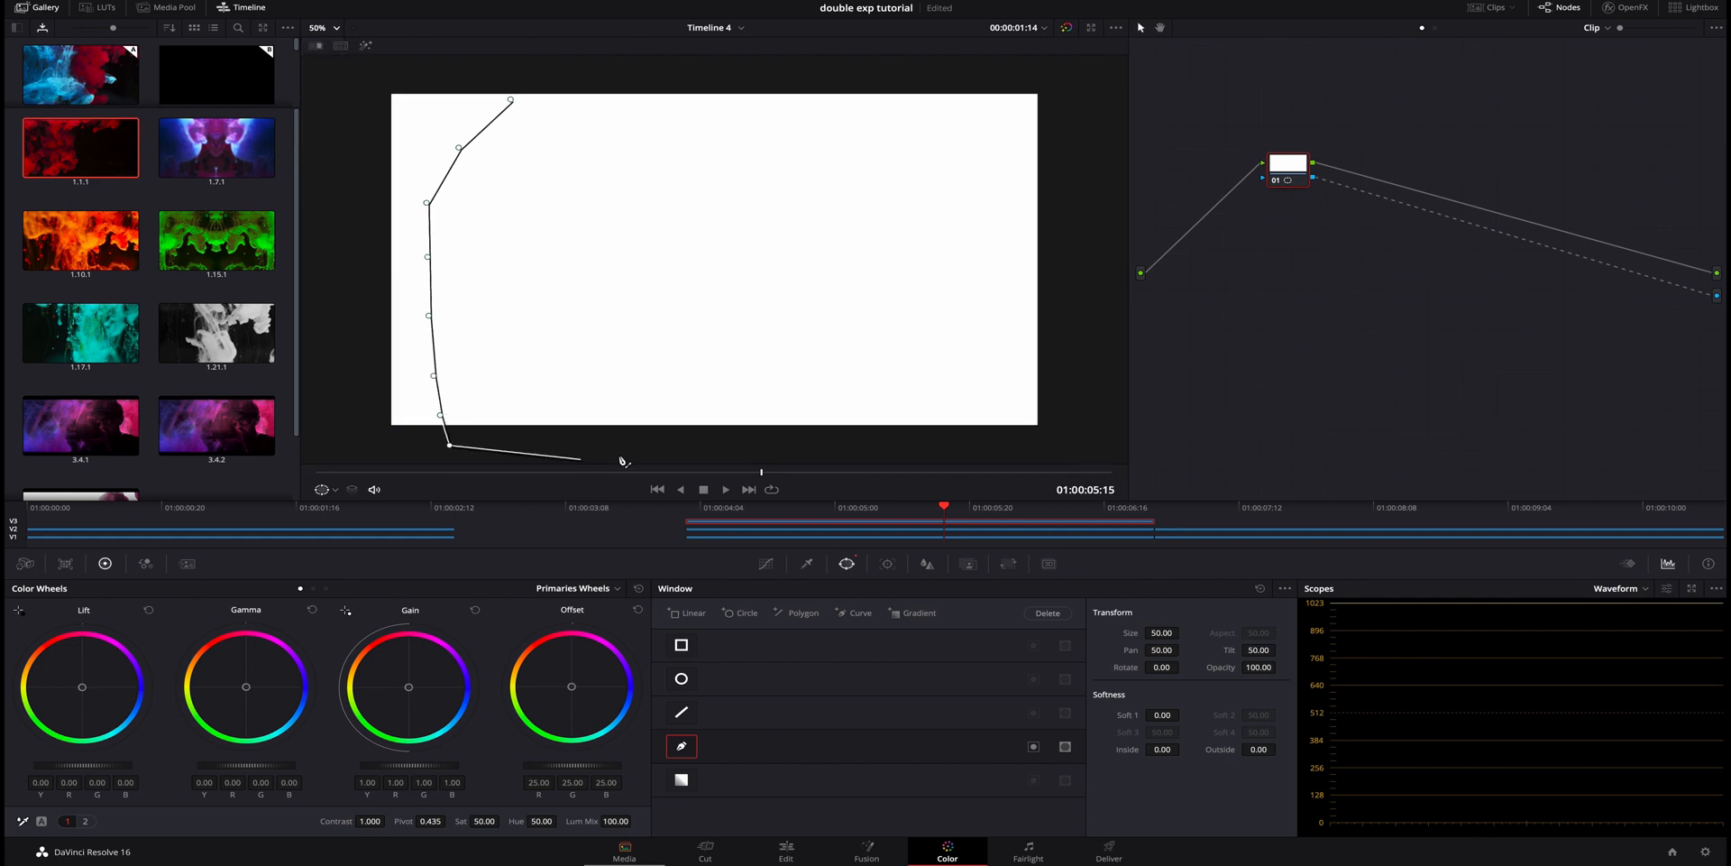
left_click(658, 449)
left_click(943, 444)
left_click(1047, 442)
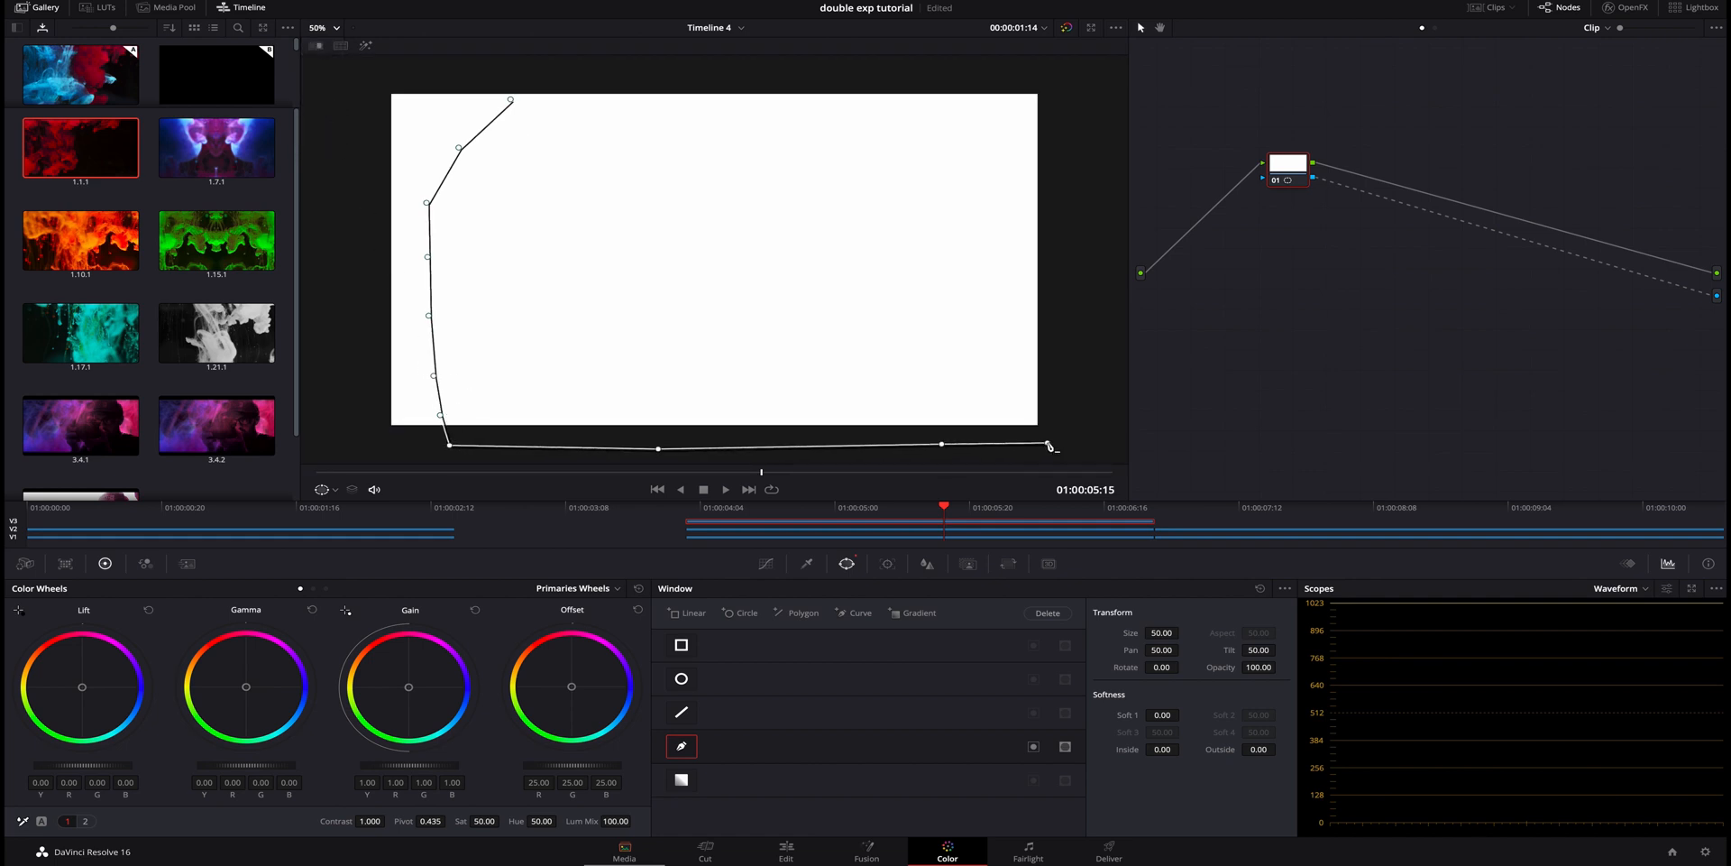
left_click(1078, 325)
left_click(1050, 267)
left_click(1052, 203)
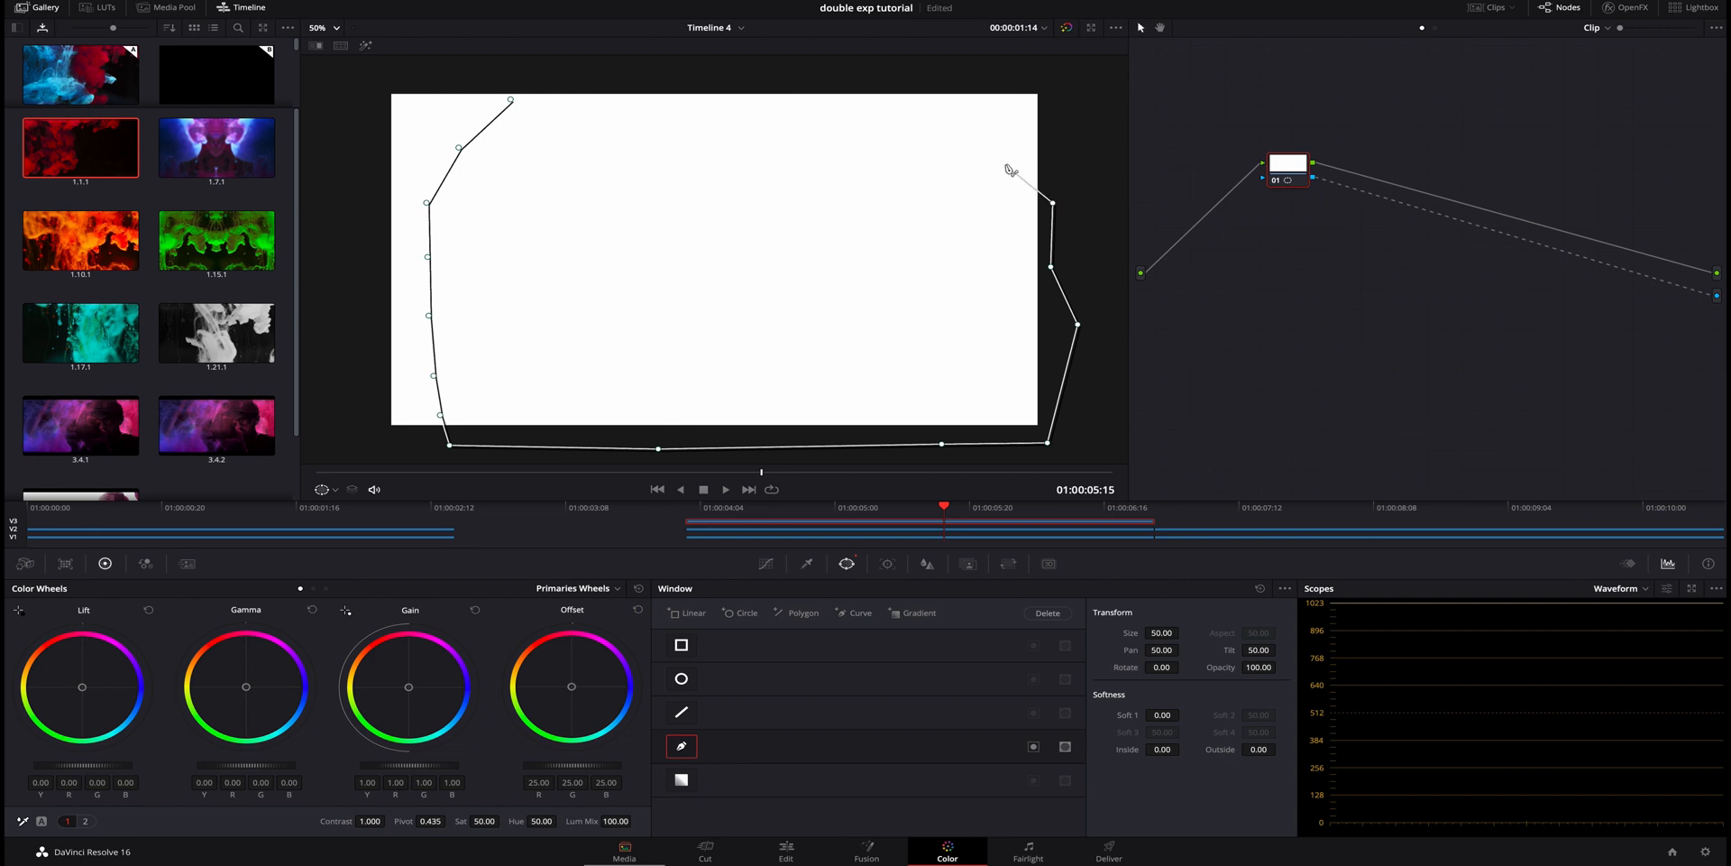
left_click(935, 85)
left_click(831, 76)
left_click(626, 72)
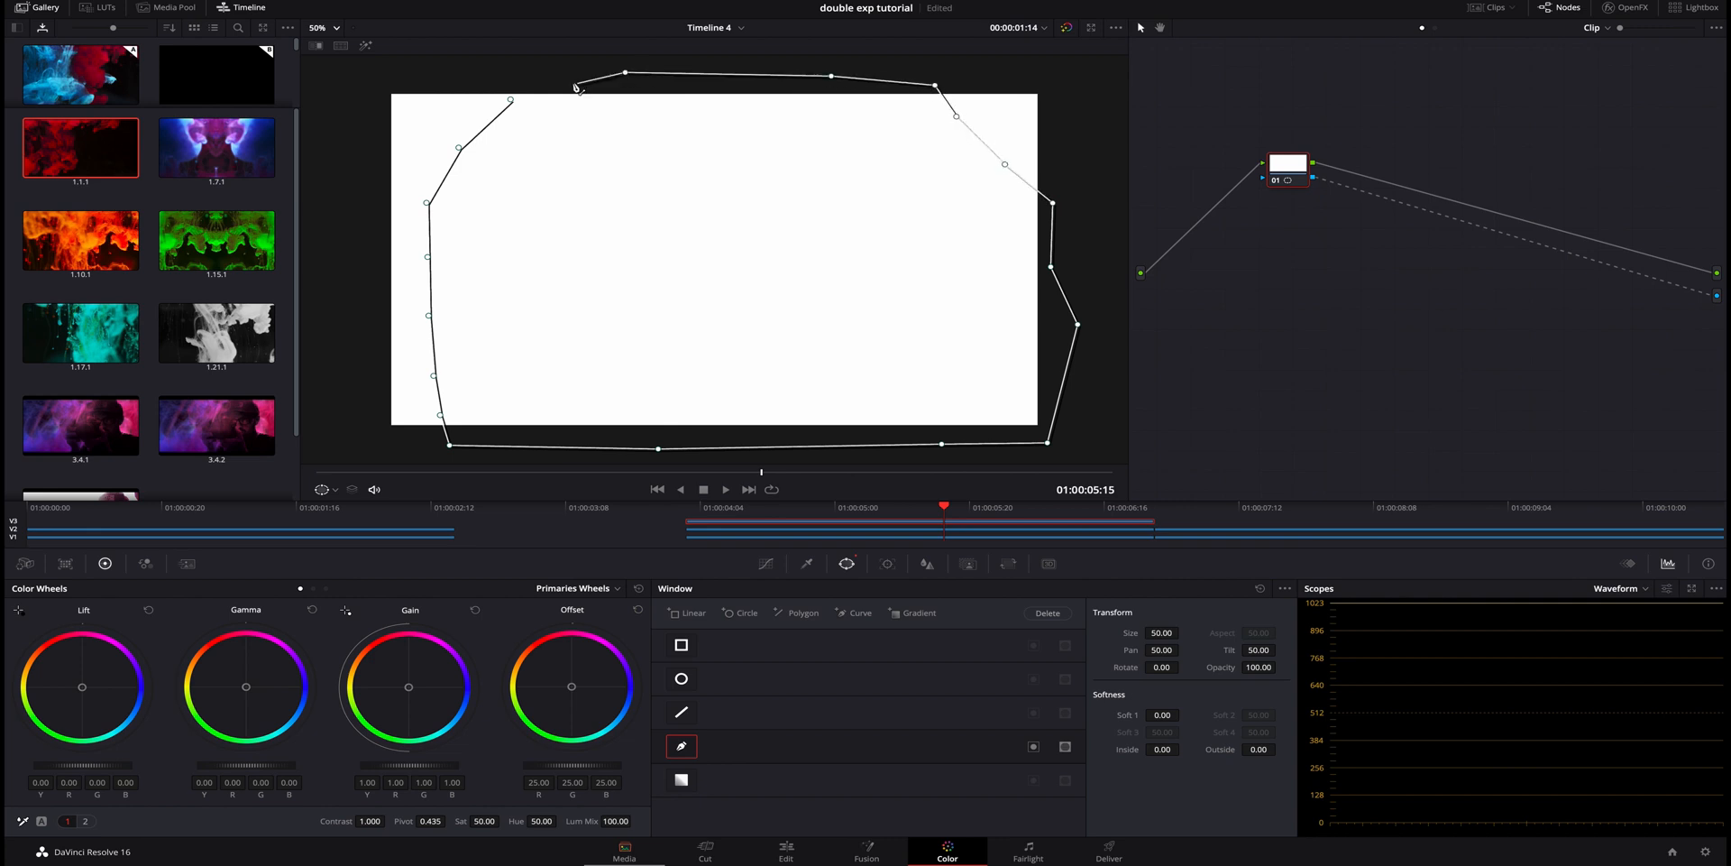
left_click(570, 83)
left_click(512, 100)
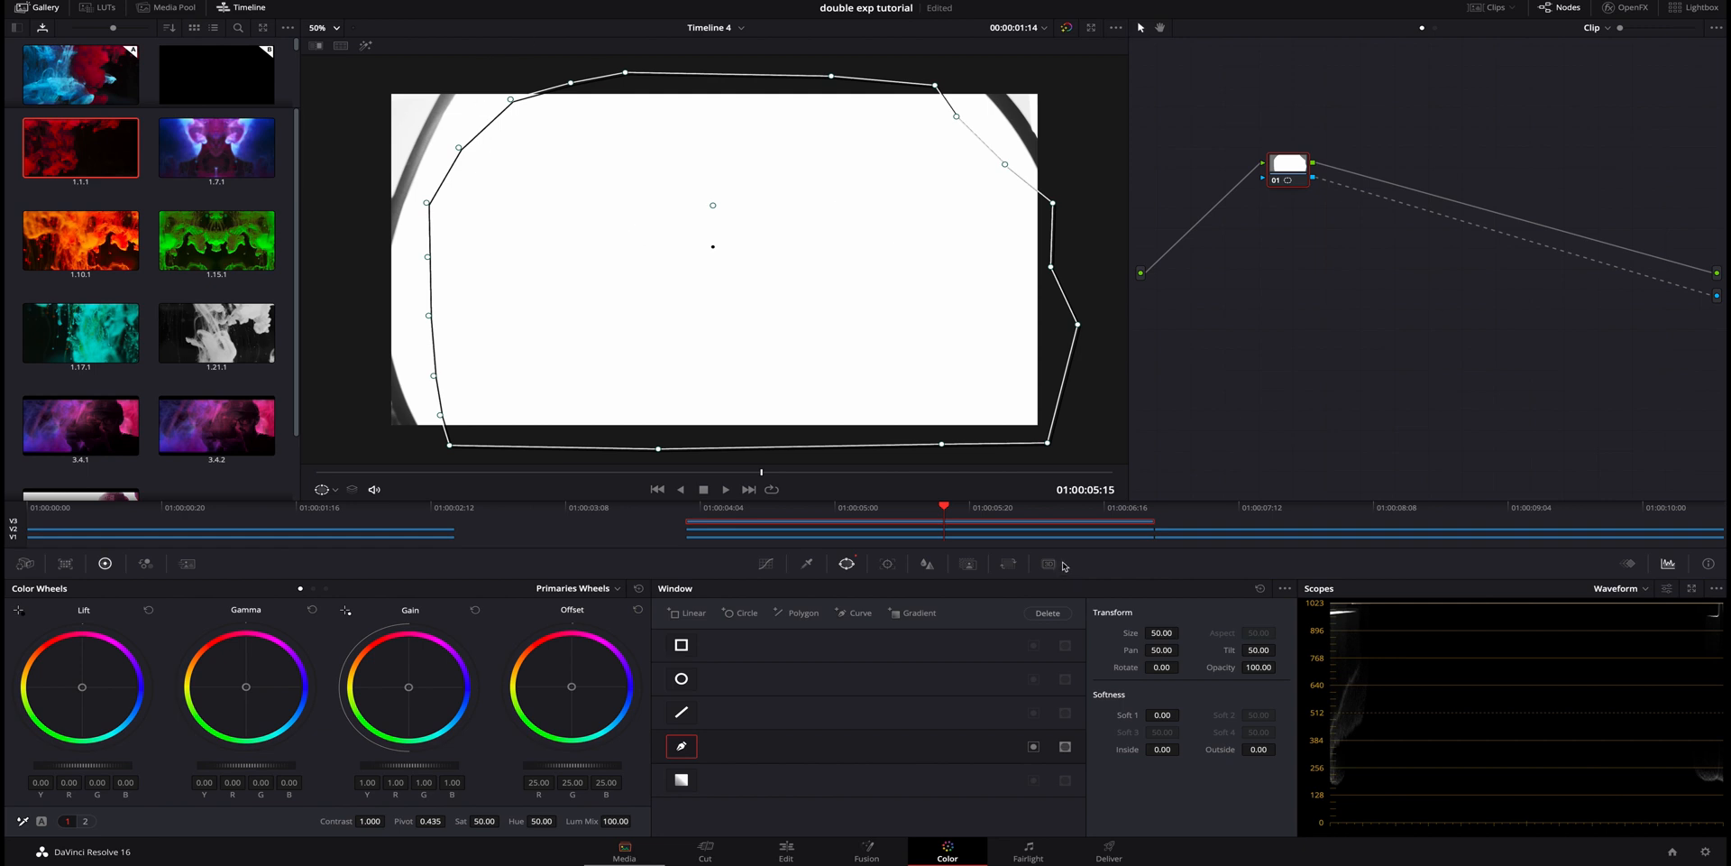
left_click(1034, 746)
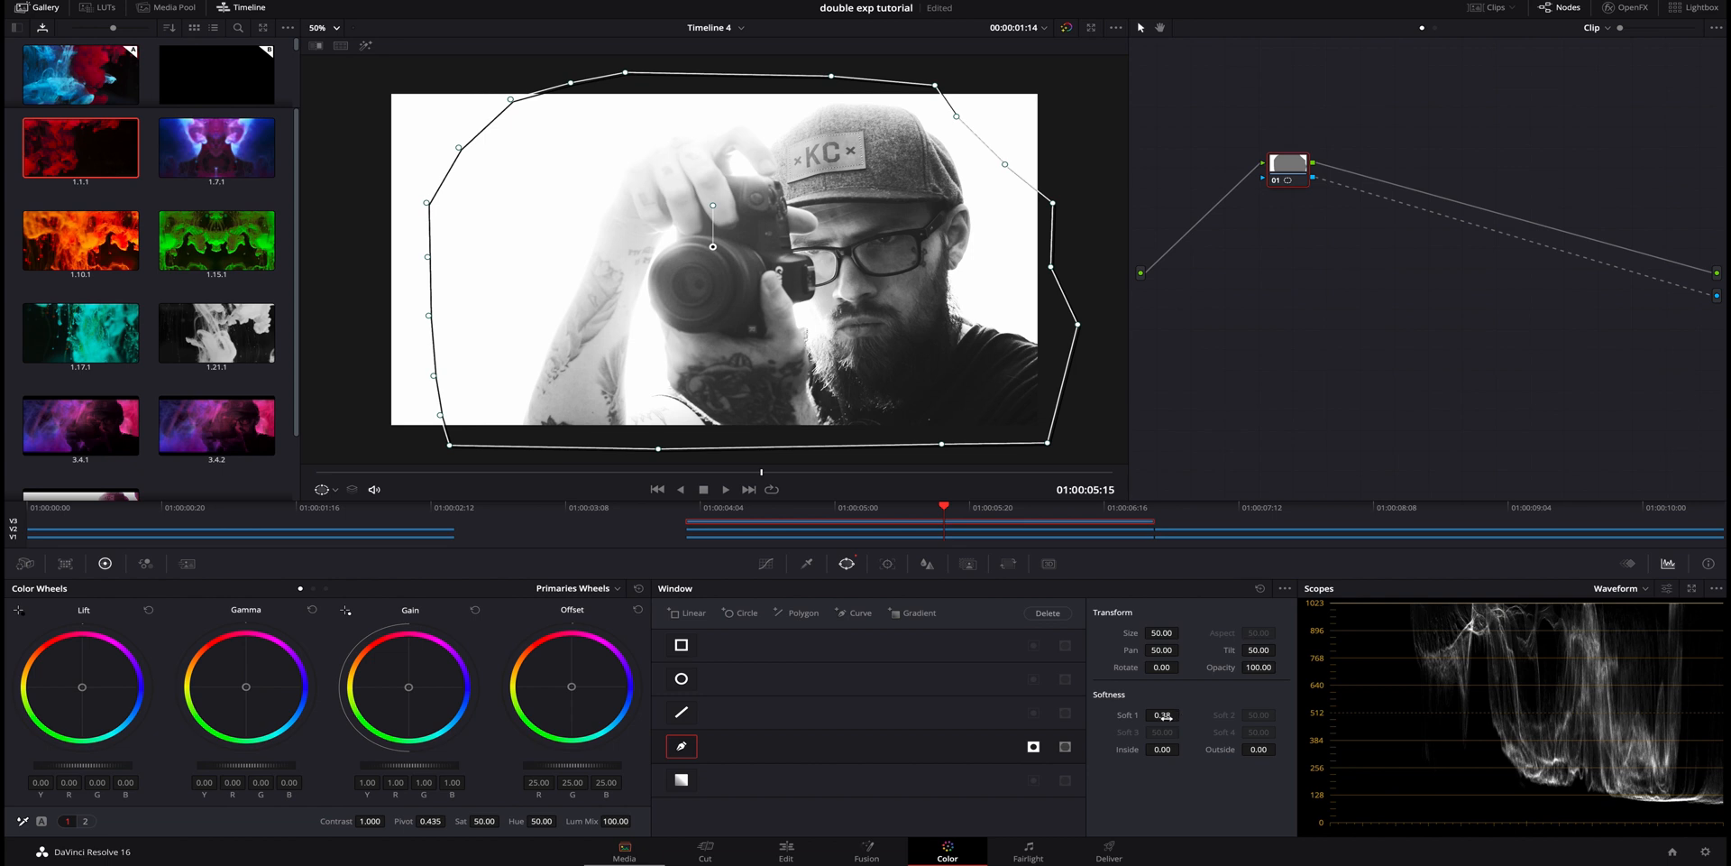
- Back on the Edit page, set the second portrait clip's first half to Hardlight and compare it with the second half at 01:00:08:12
left_click(786, 851)
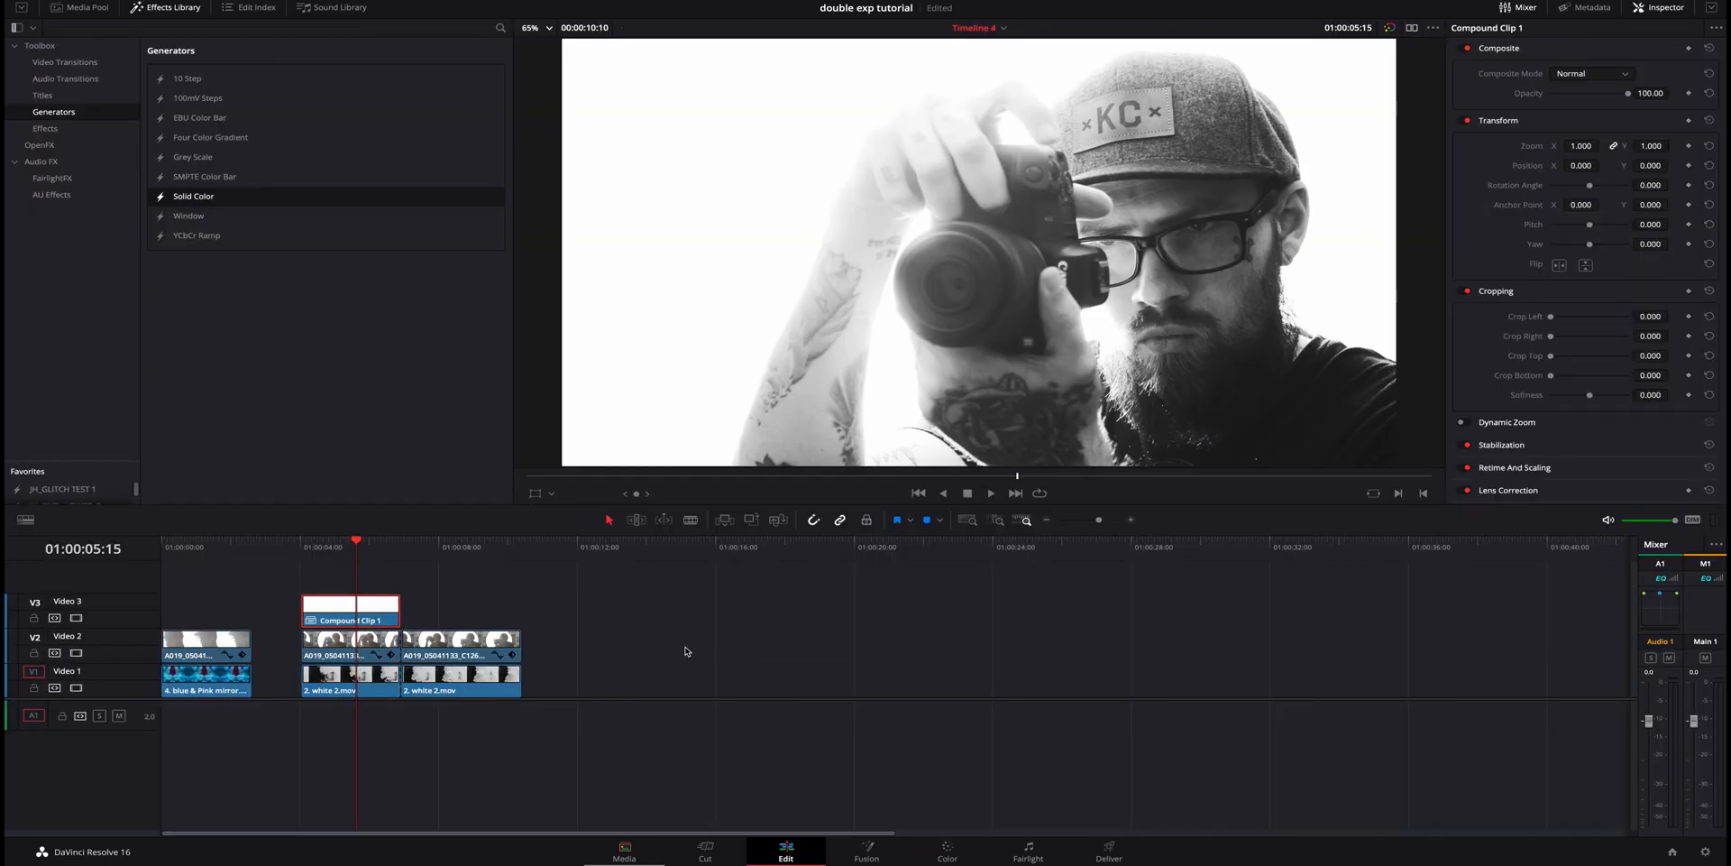
left_click(382, 641)
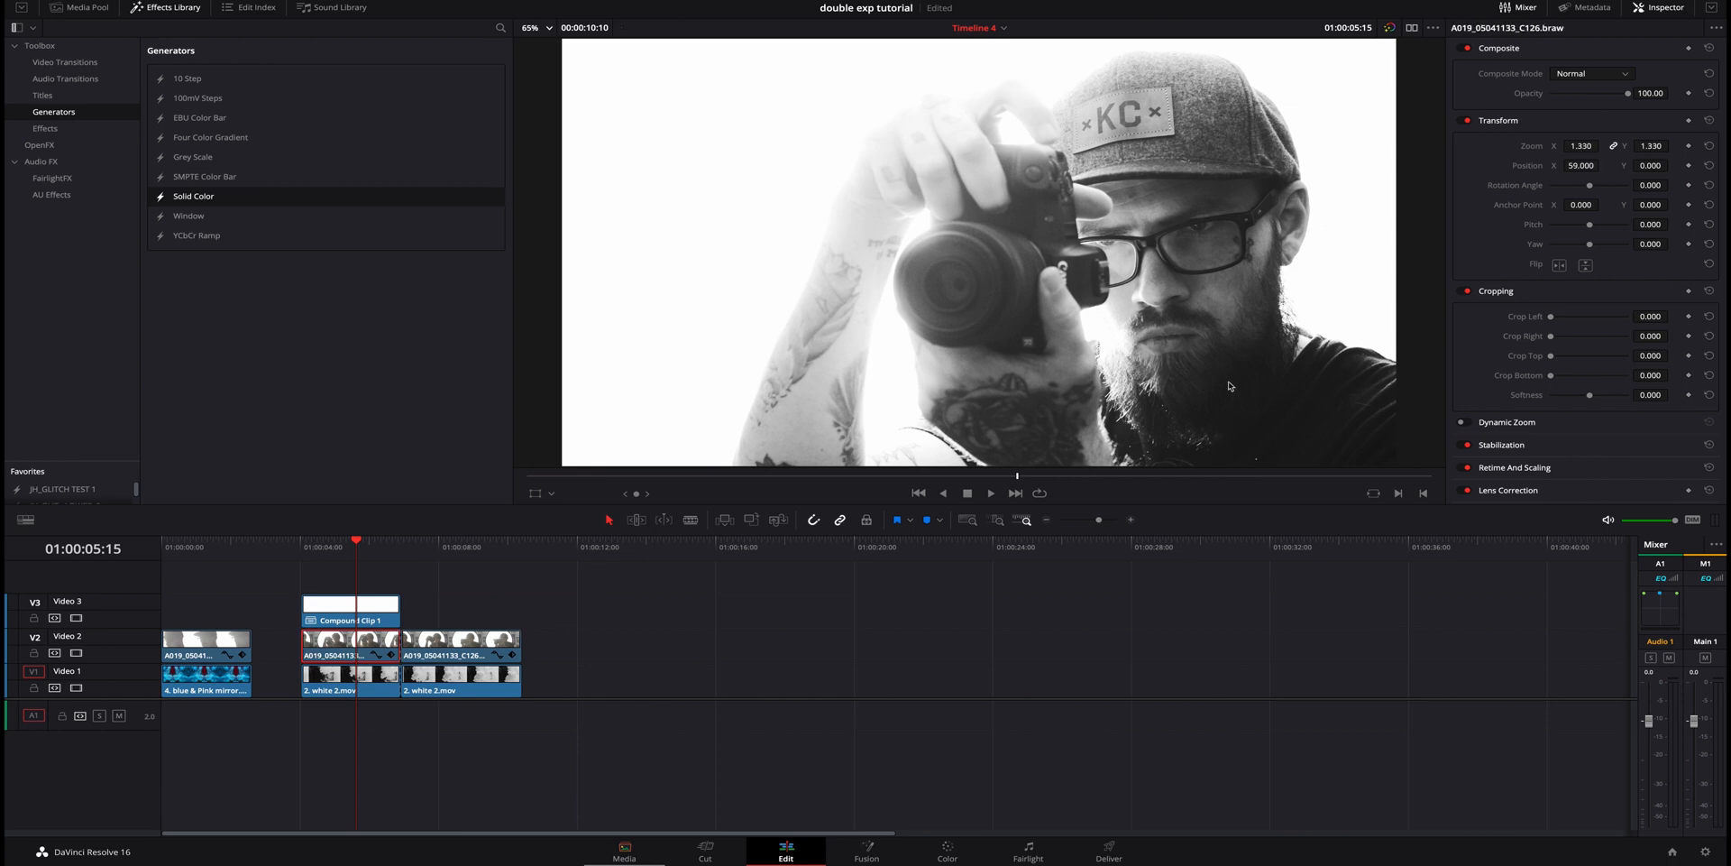
left_click(1602, 74)
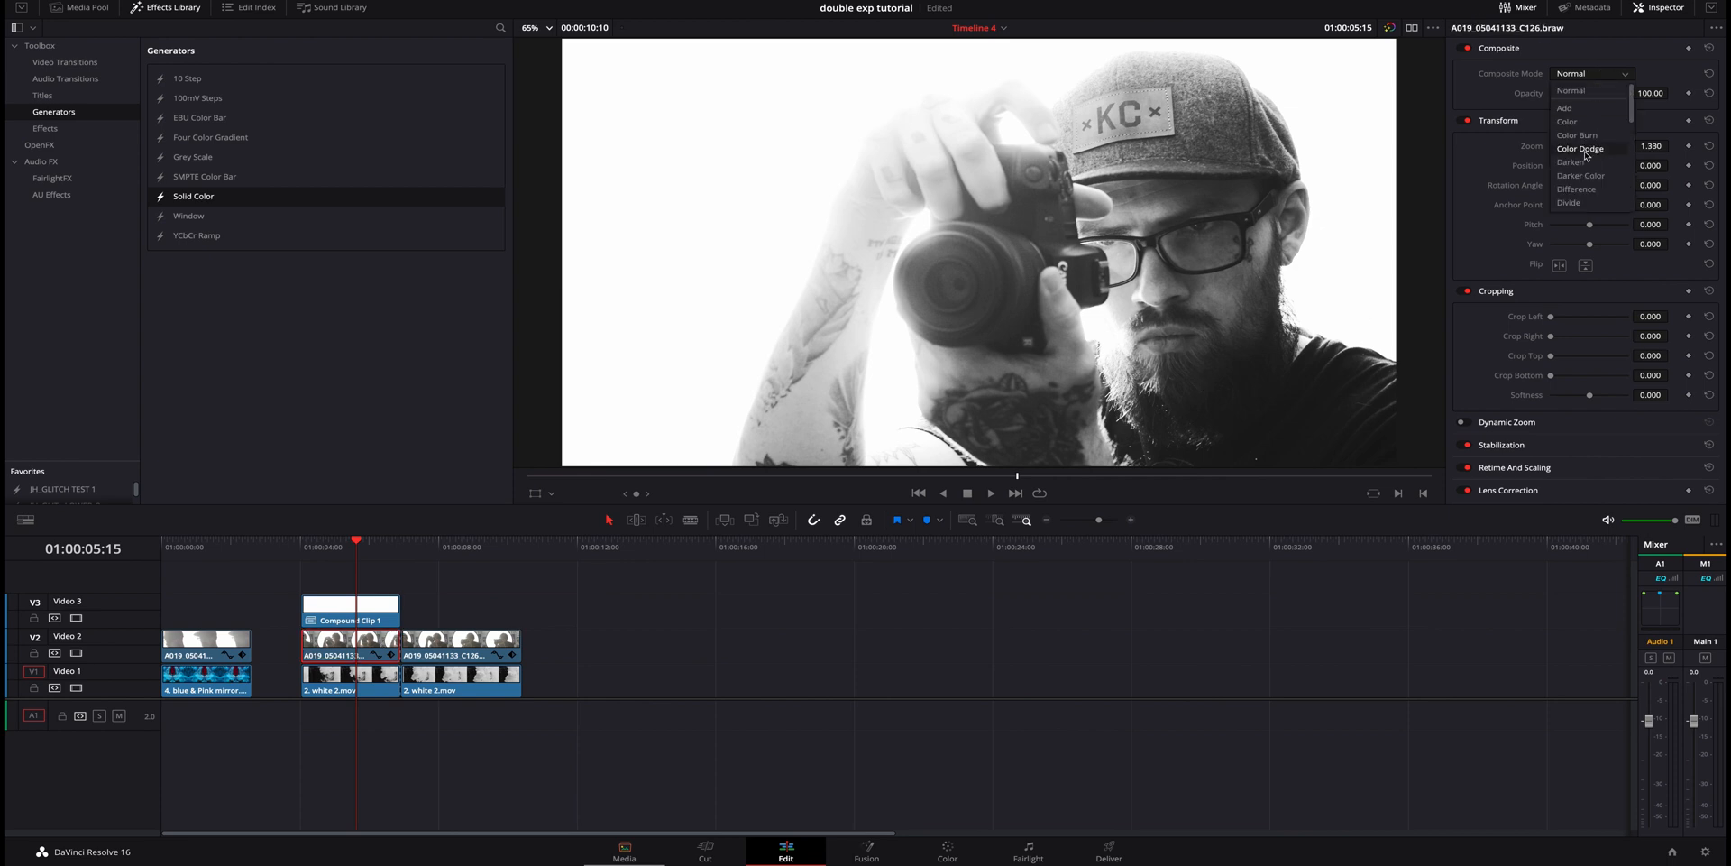
scroll(1586, 157, "down", 2)
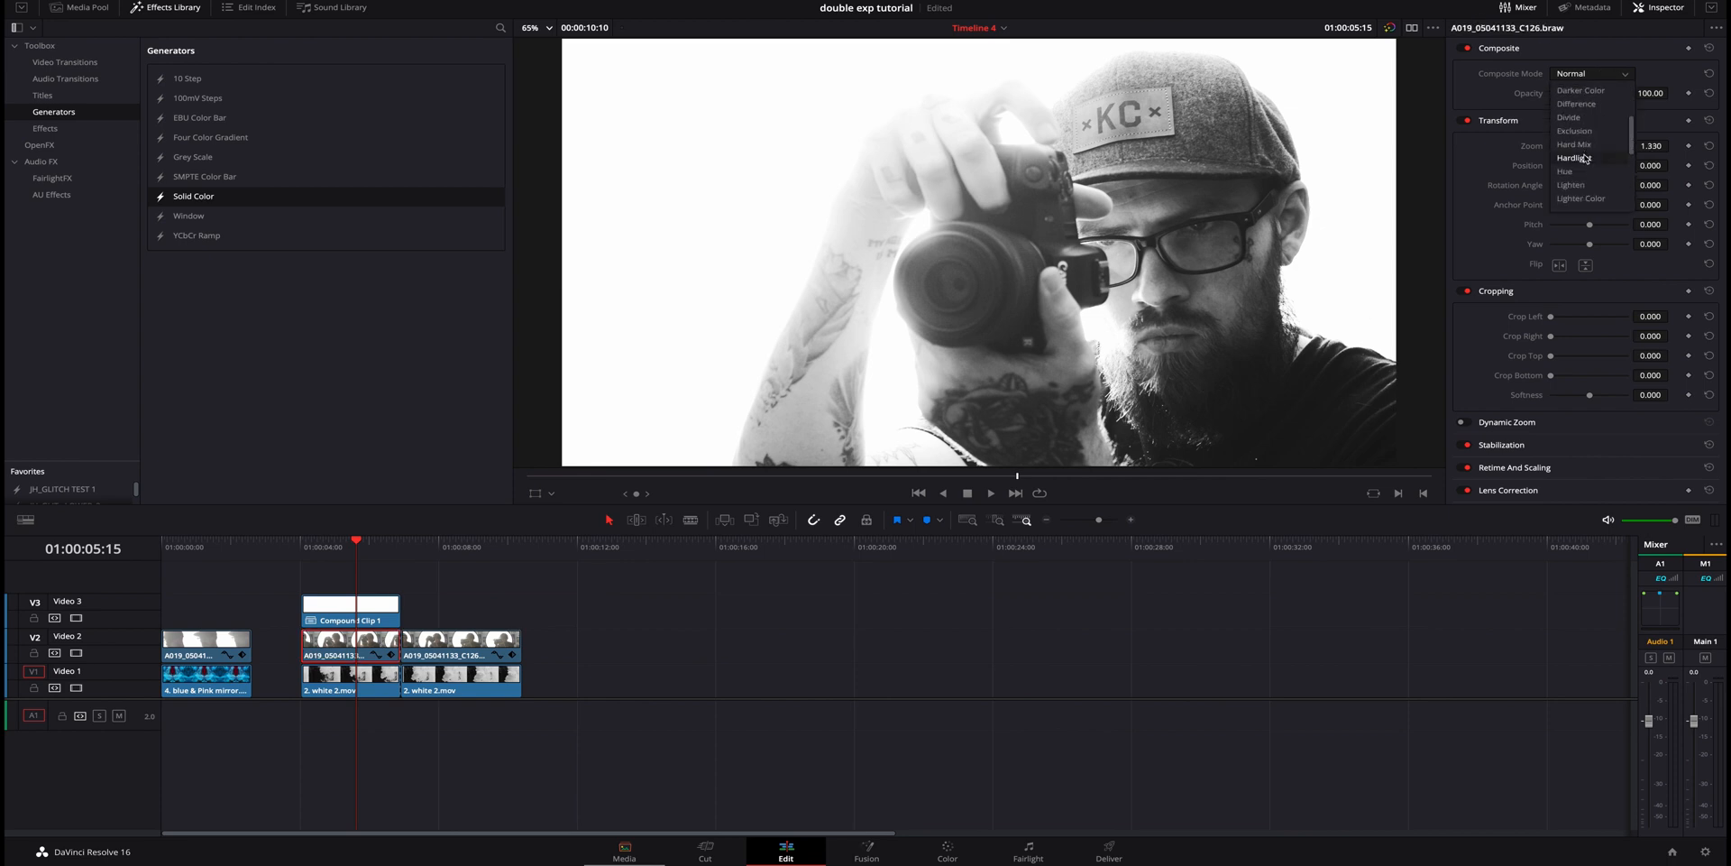
left_click(1584, 158)
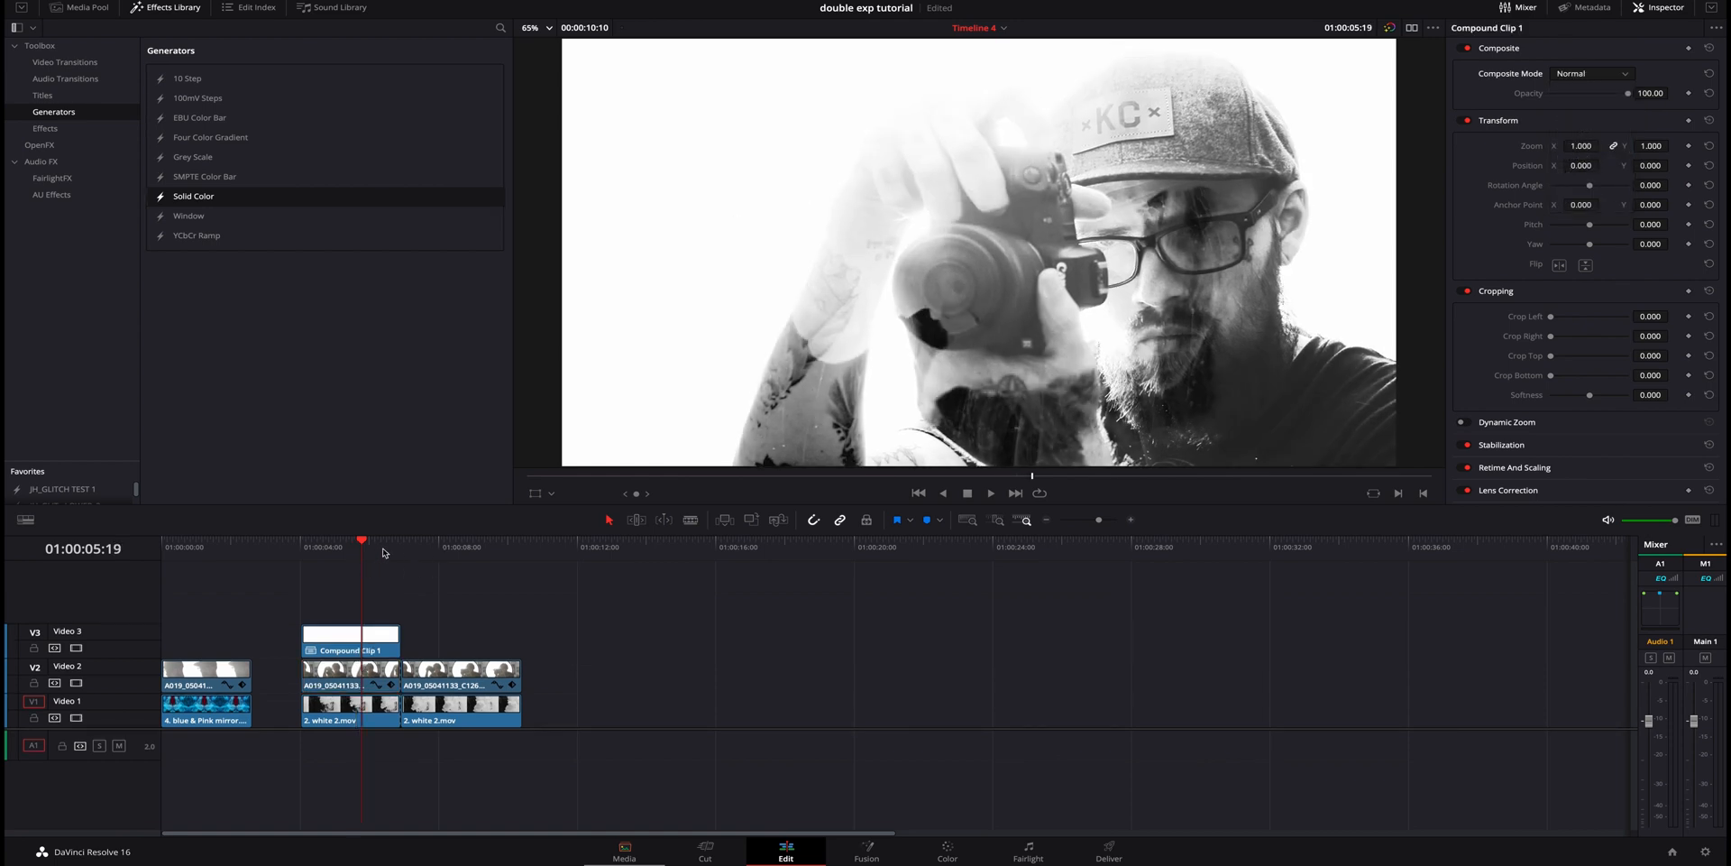
left_click(456, 544)
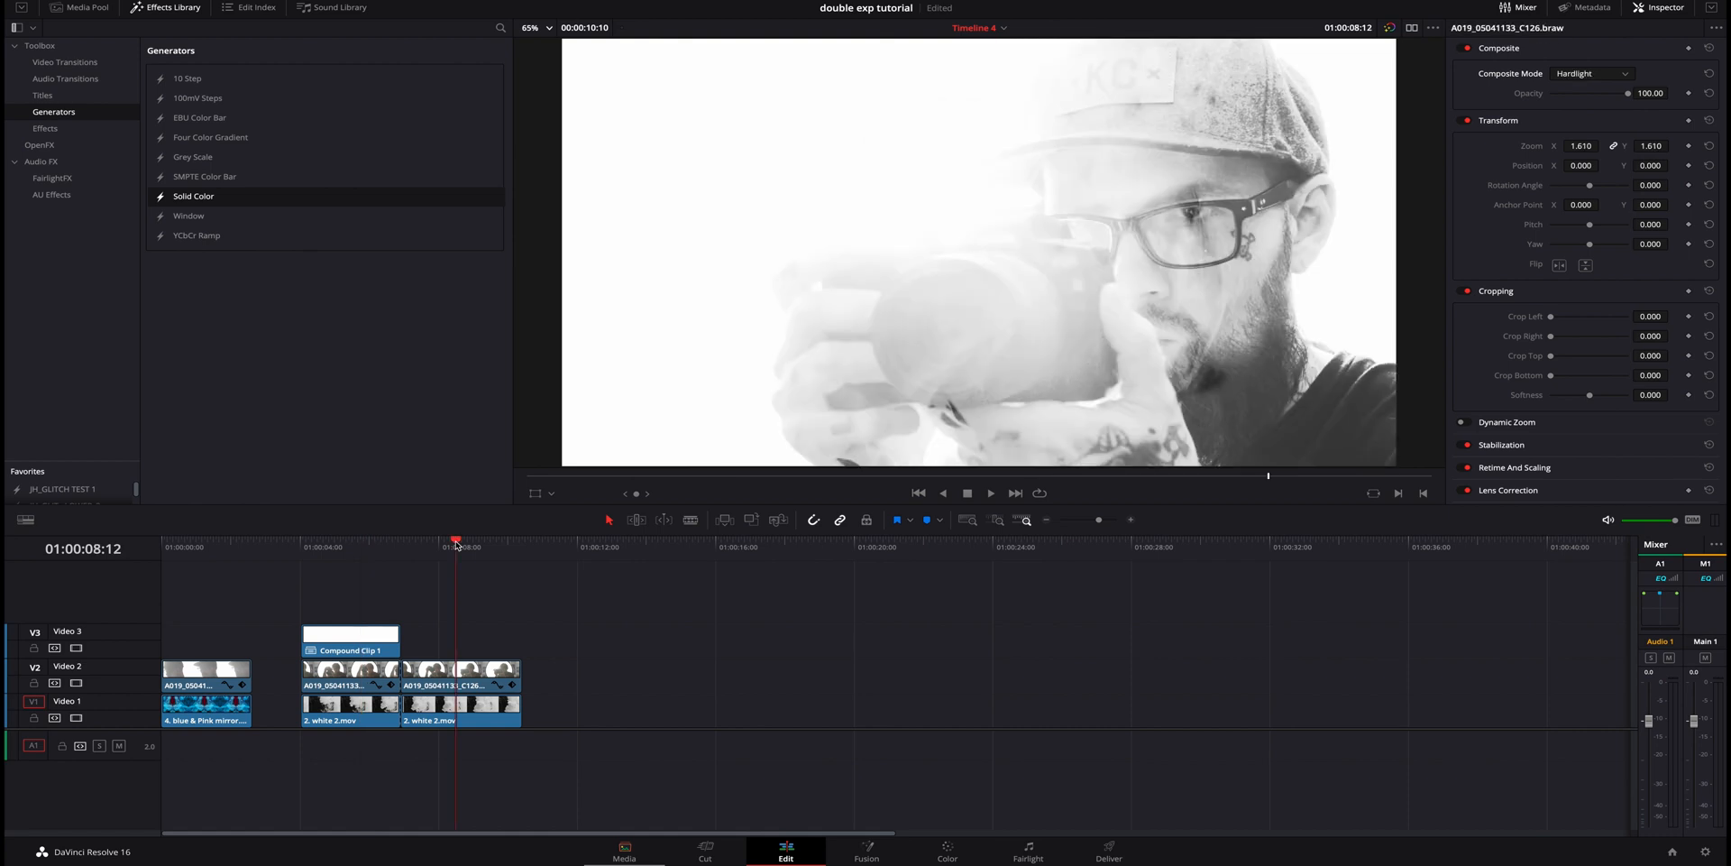
- At 01:00:05:15, try the Hard Mix and Darker Color composite modes on the Video 2 portrait clip beneath the white compound clip
left_click(356, 546)
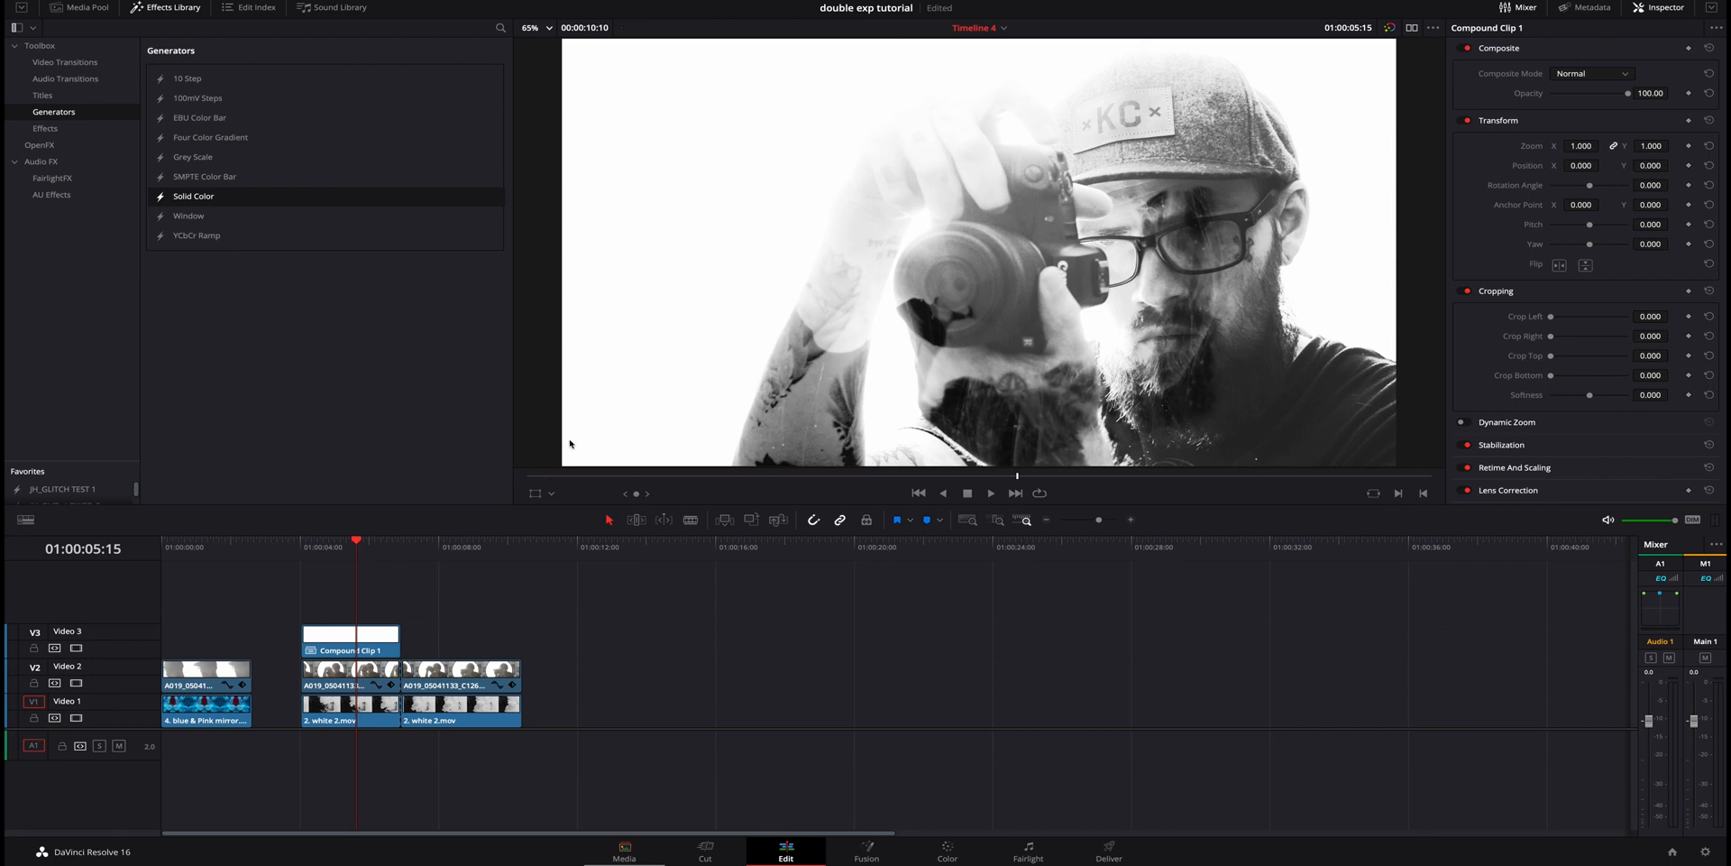
left_click(313, 684)
left_click(1613, 74)
left_click(1577, 191)
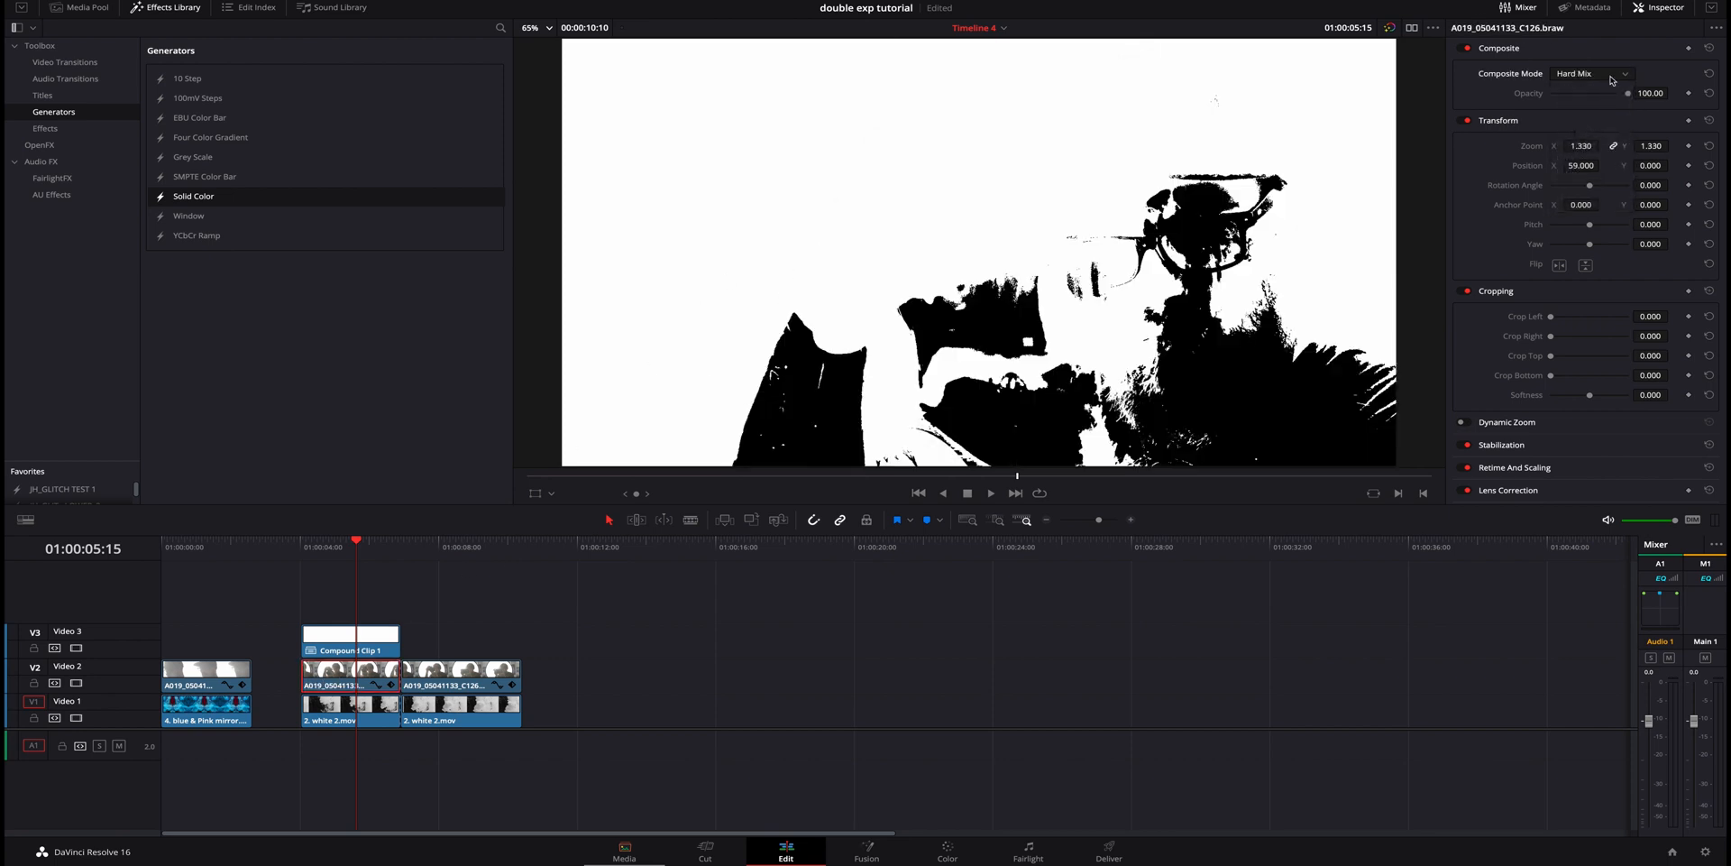
left_click(1613, 76)
left_click(1583, 135)
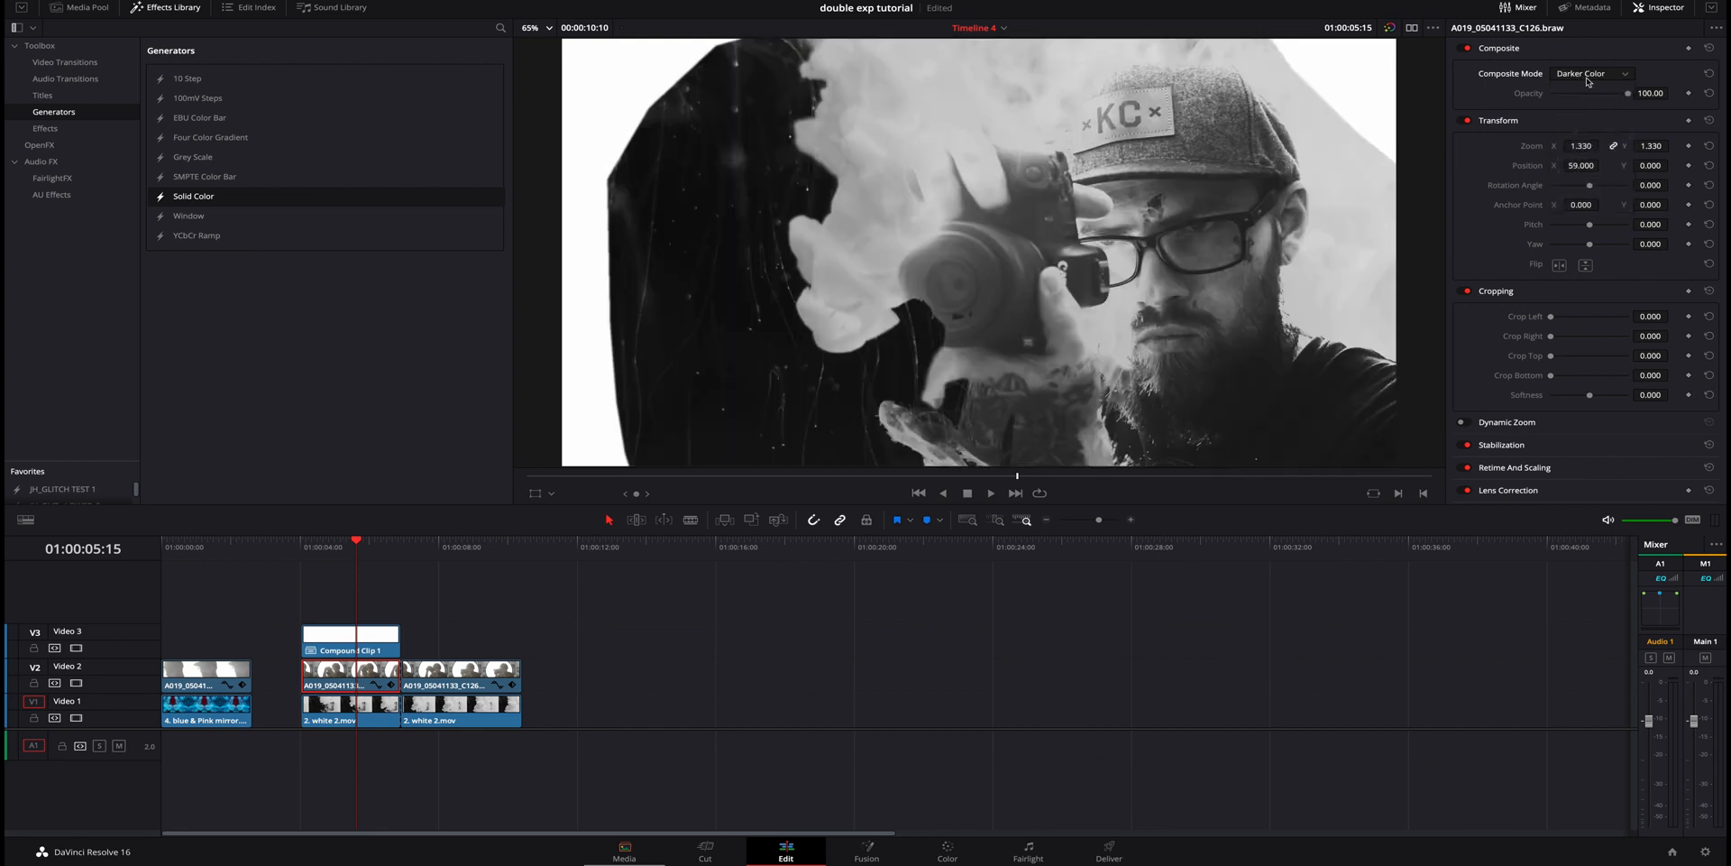
- Try the Lighten composite mode on the portrait clip beneath the white compound clip and play the blend from 01:00:05:15
left_click(1588, 77)
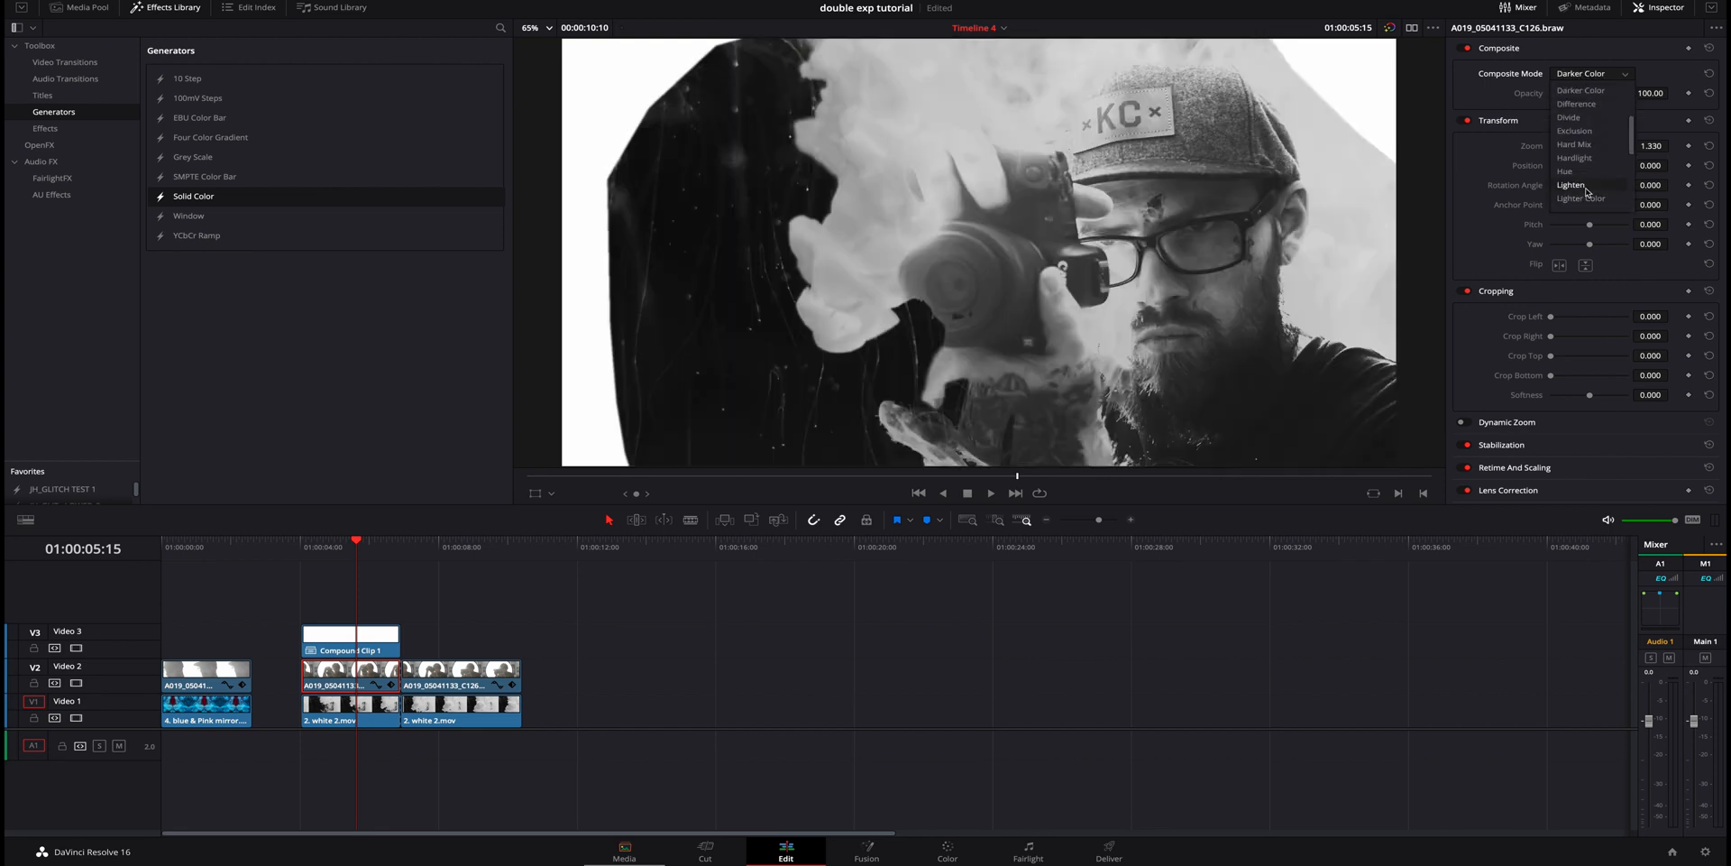
left_click(1588, 187)
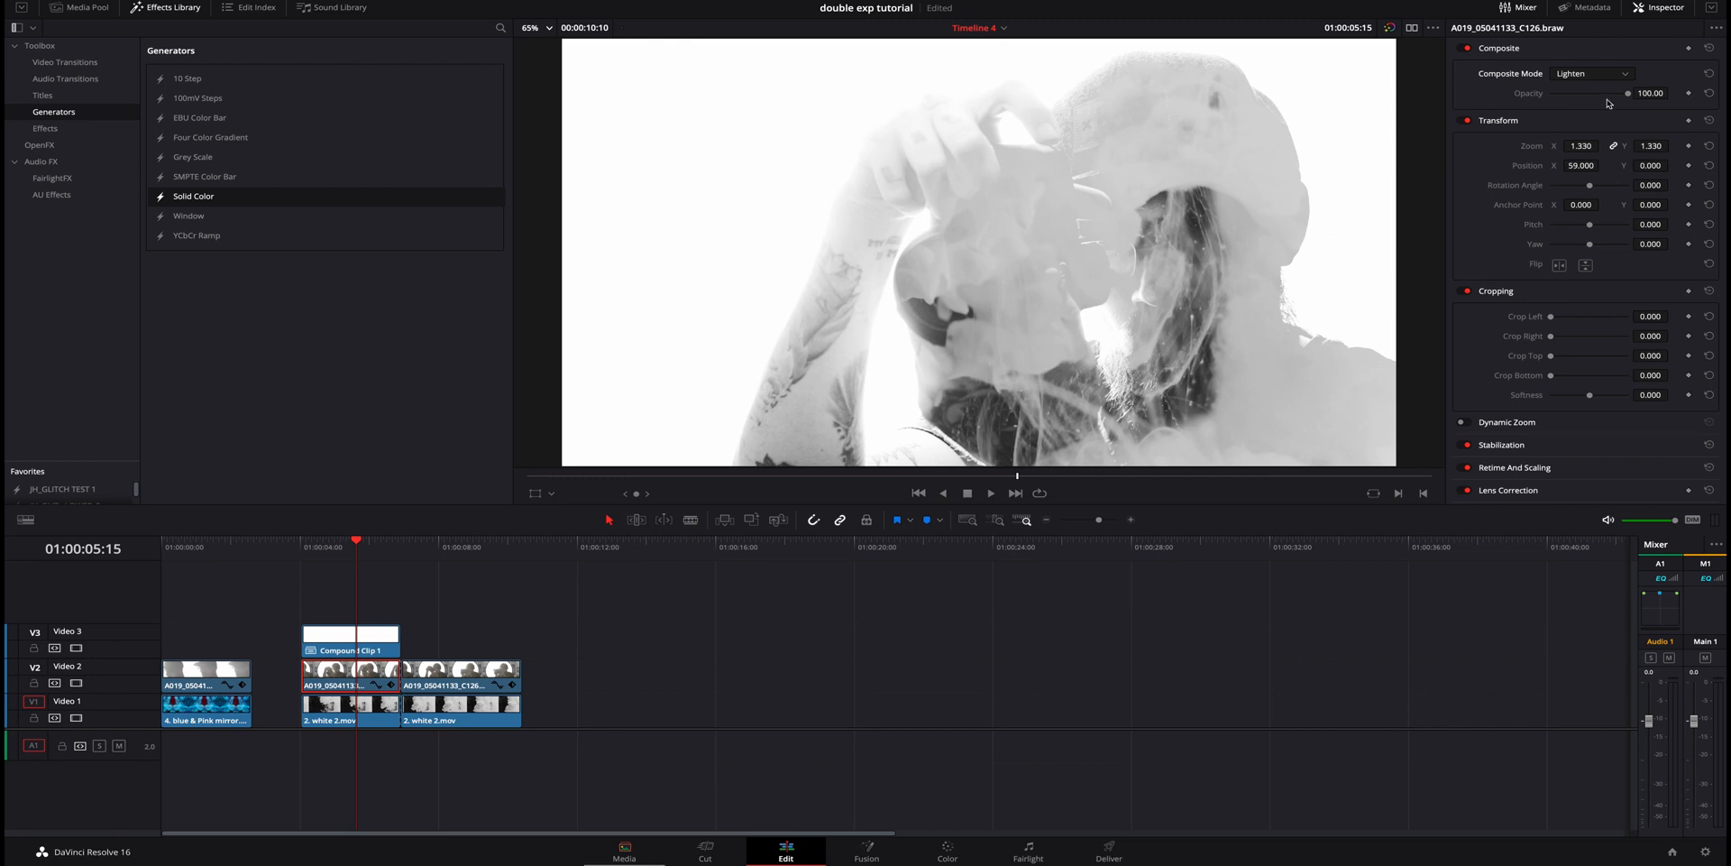
key("space")
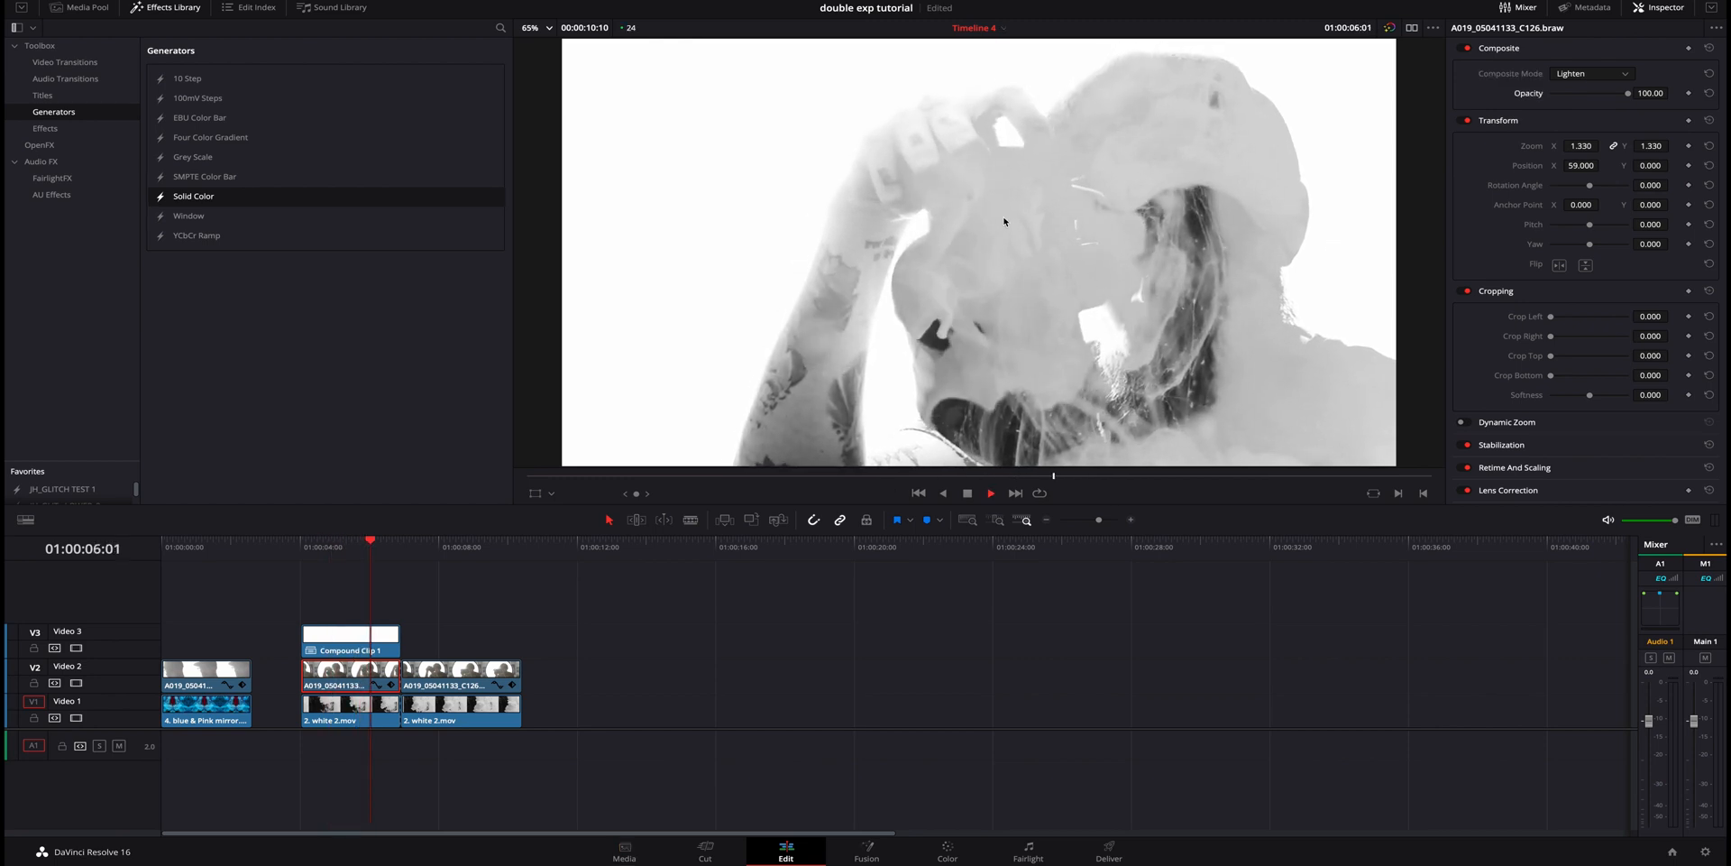
key("space")
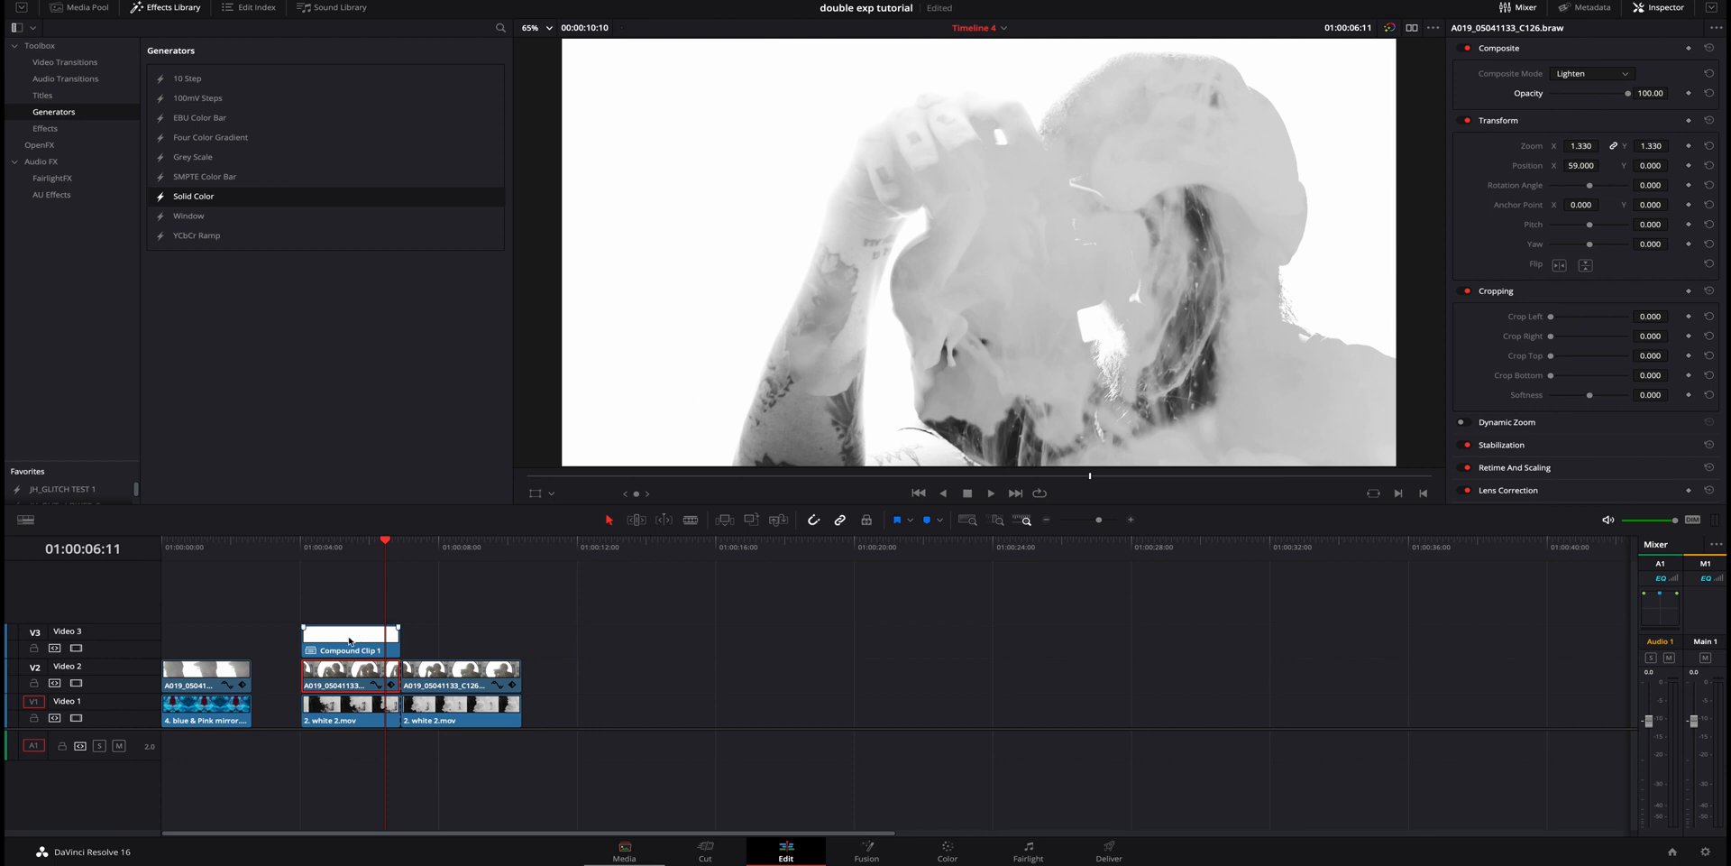
- Move the white compound clip along Video 3 past the last portrait clip, and set the portrait clip it covered to Darken
left_click_drag(350, 641, 572, 642)
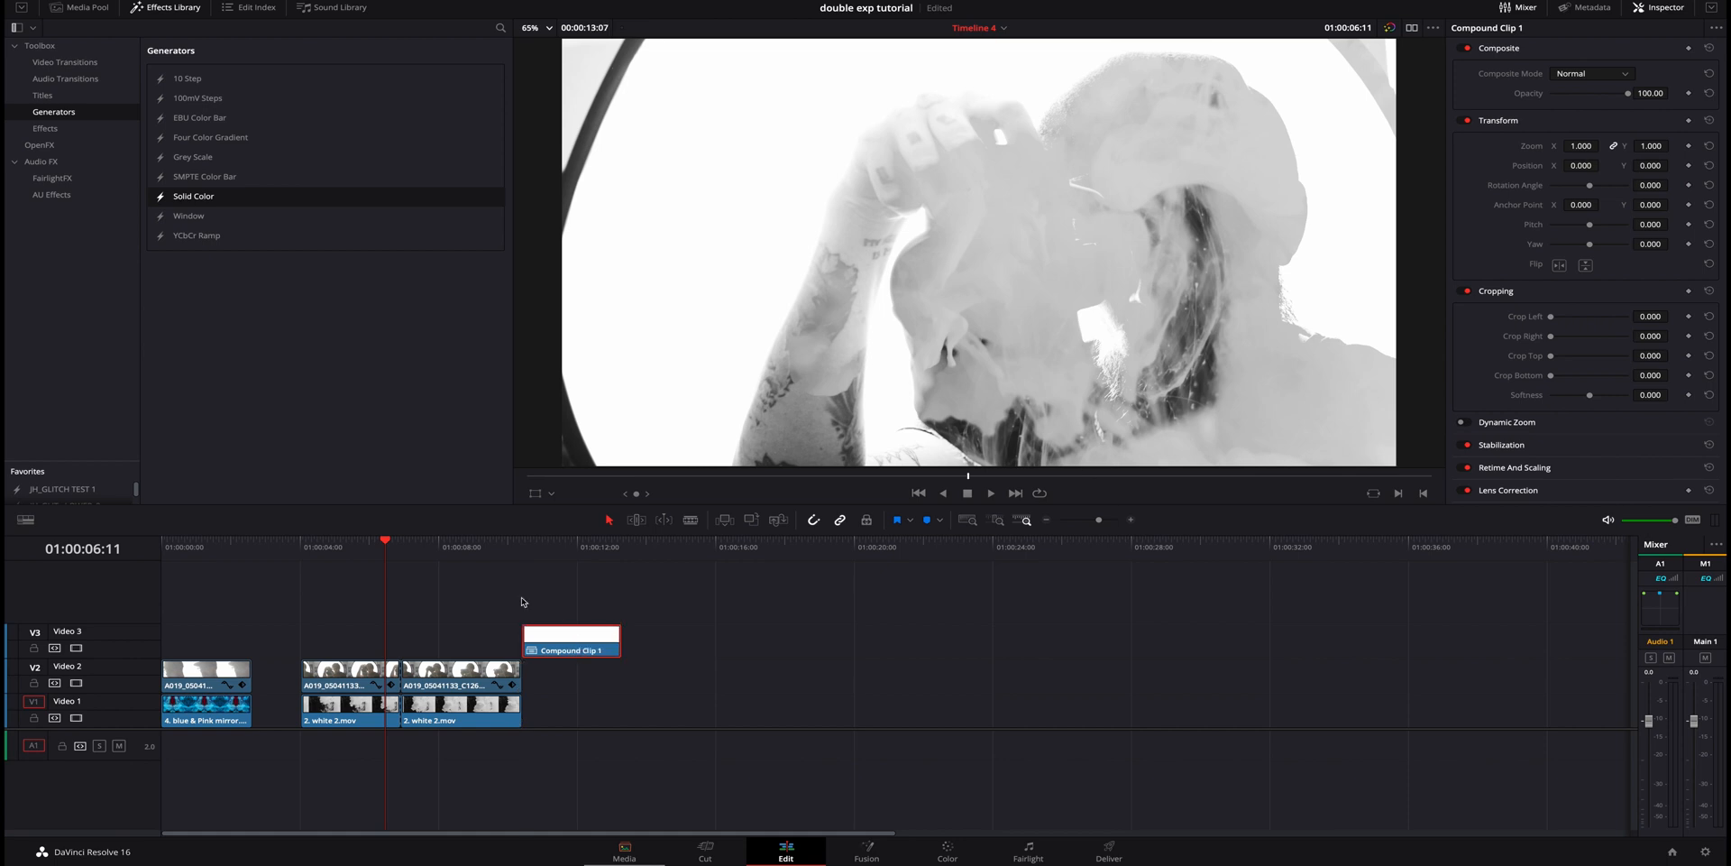
left_click(373, 541)
left_click(374, 674)
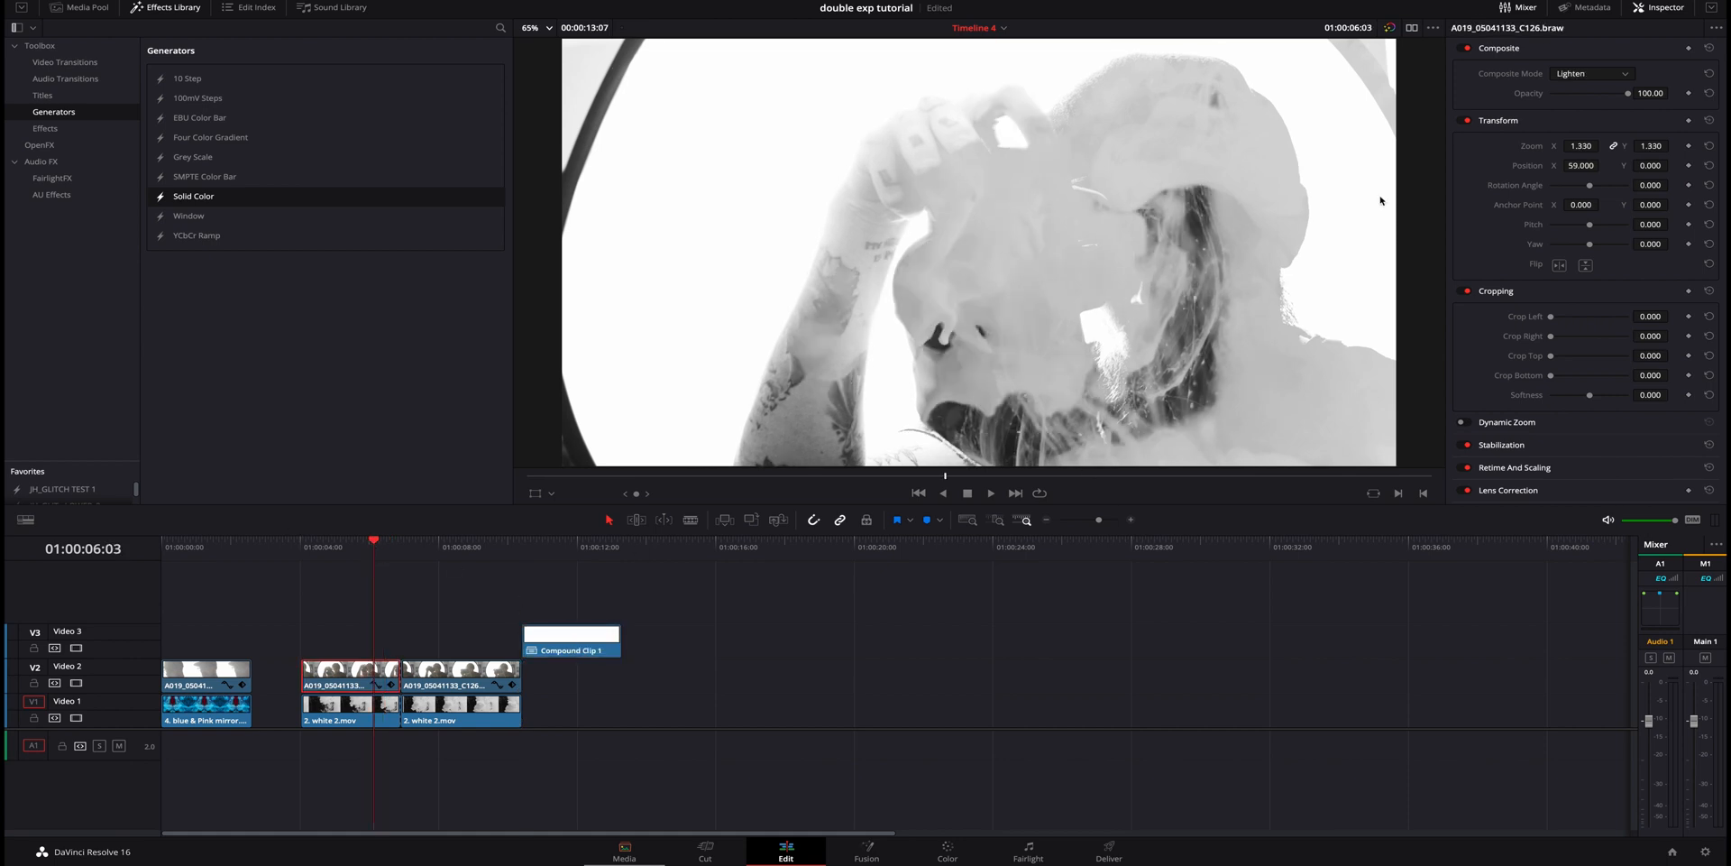
left_click(1590, 75)
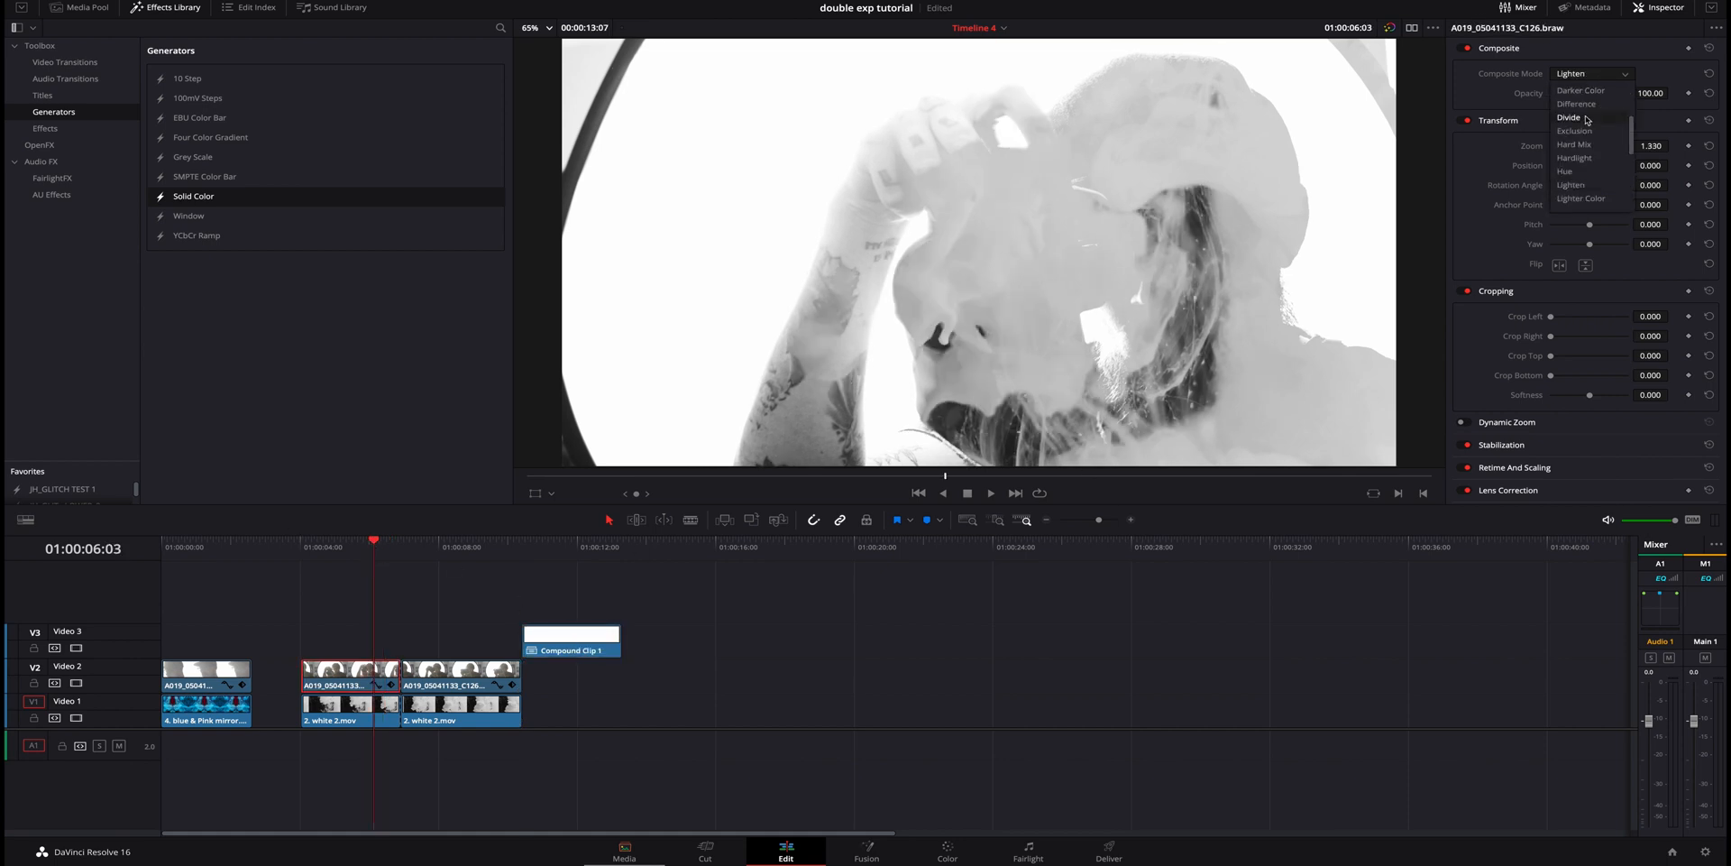
scroll(1587, 118, "up", 2)
left_click(1587, 105)
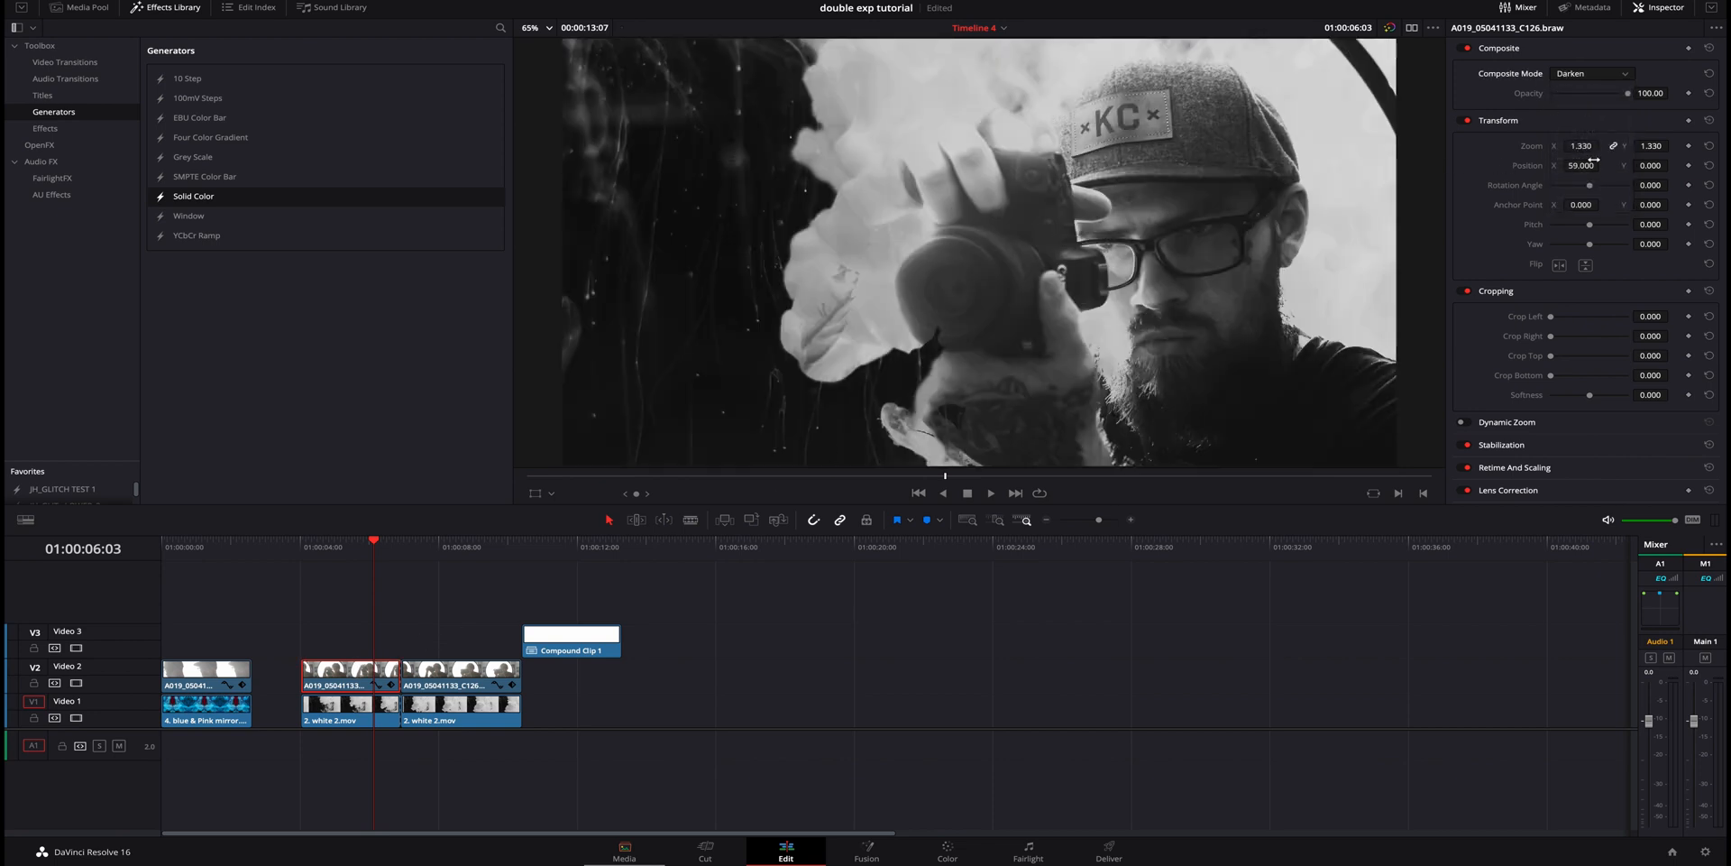
- Set the Darken portrait clip's Position X to 222 and play the blend from its start at 01:00:04:01
mouse_move(1585, 165)
left_mouse_down()
mouse_move(1603, 165)
mouse_move(1582, 170)
left_mouse_up()
left_click(301, 550)
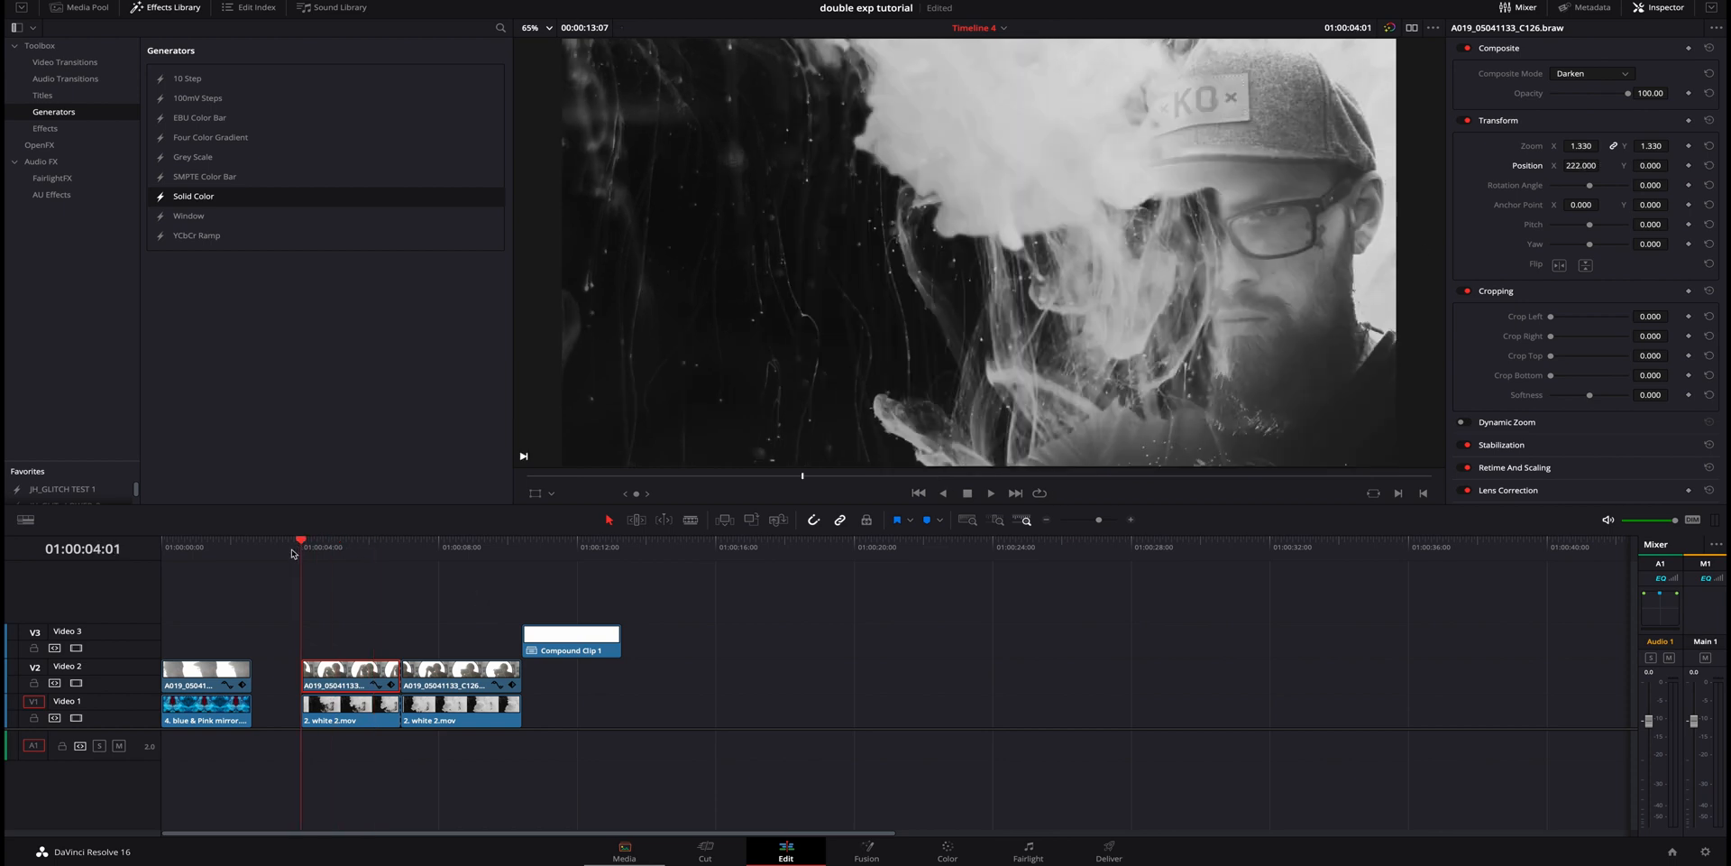
key("space")
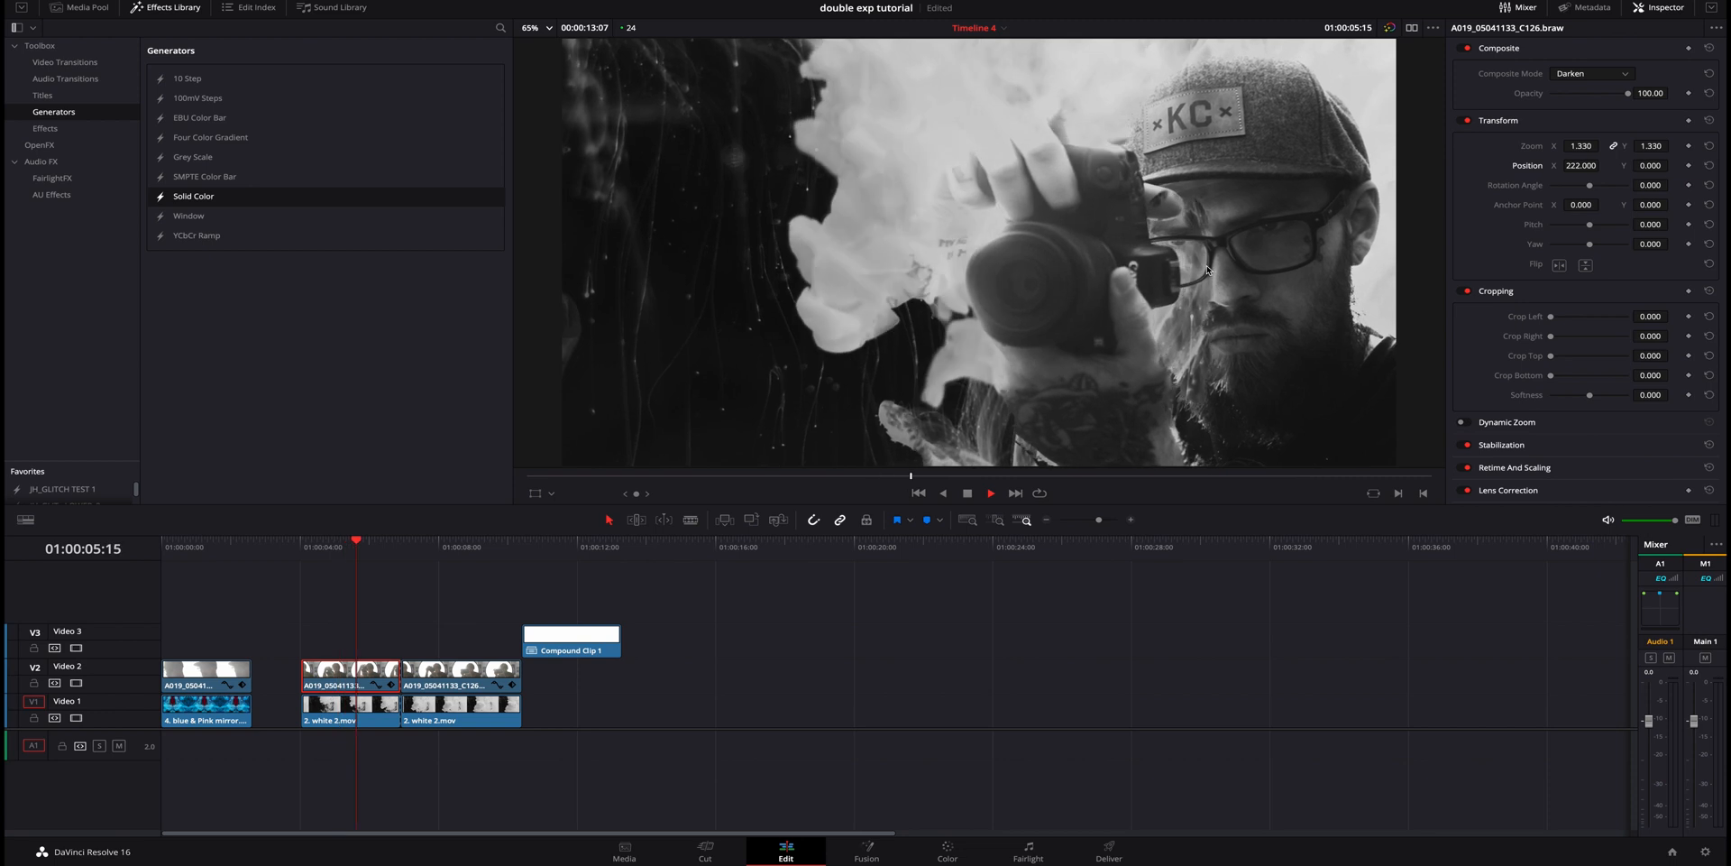
key("space")
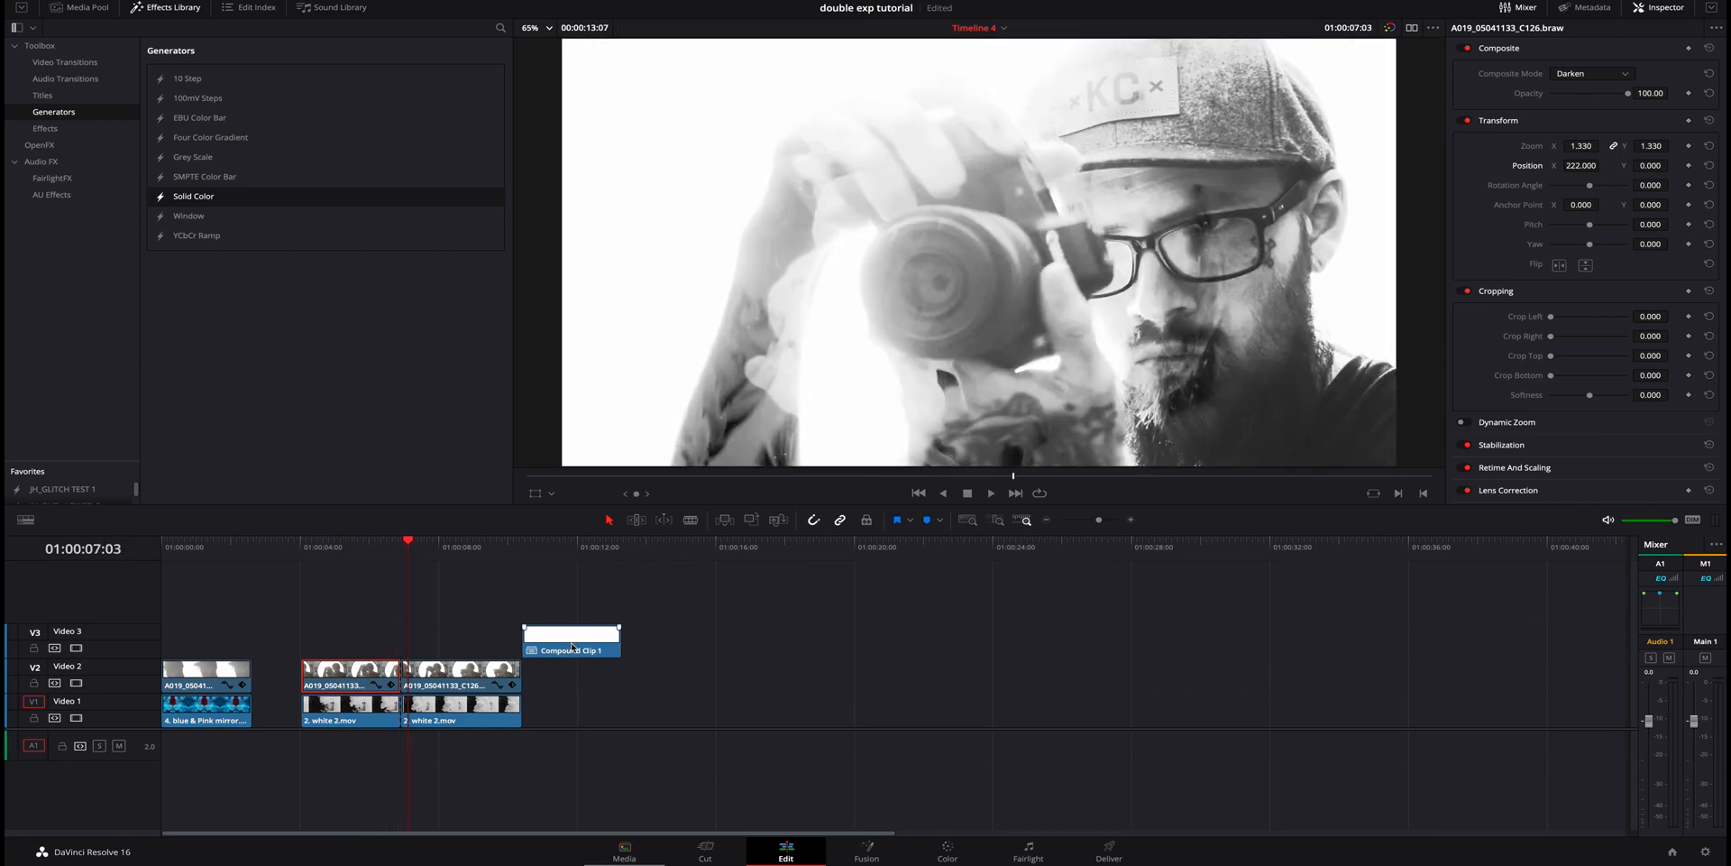